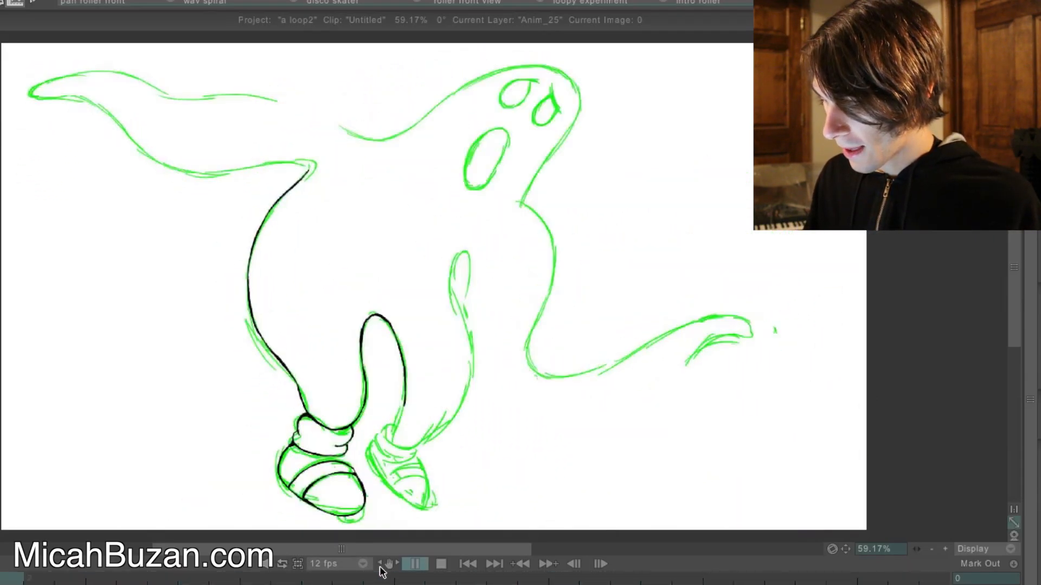
- Stop playback and, on image 4, ink the upper edge of the ghost's raised left arm over the green sketch
click(441, 564)
click(468, 564)
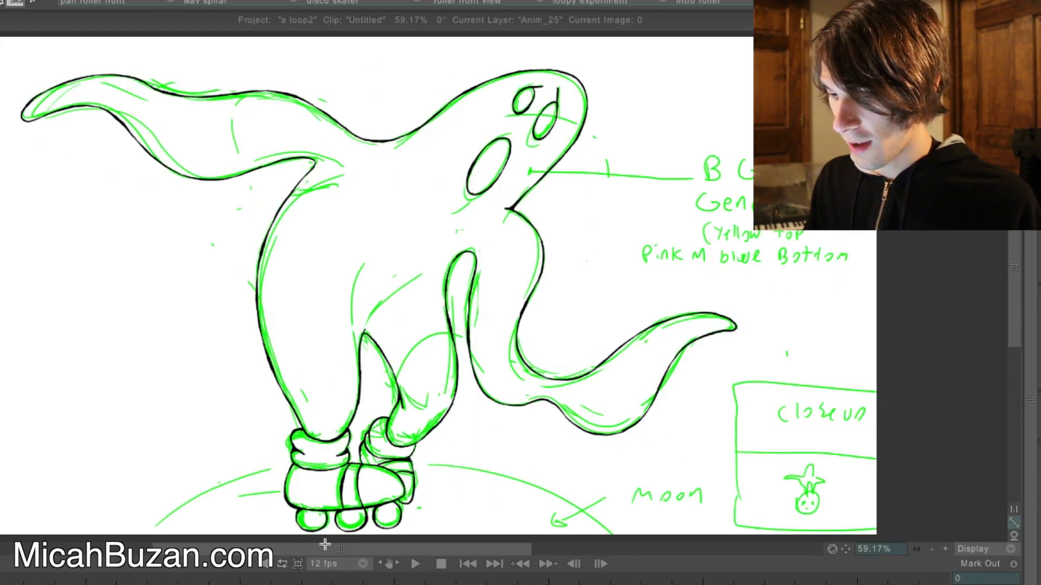
mouse_move(38, 82)
mouse_down()
mouse_move(22, 67)
mouse_move(61, 58)
mouse_up()
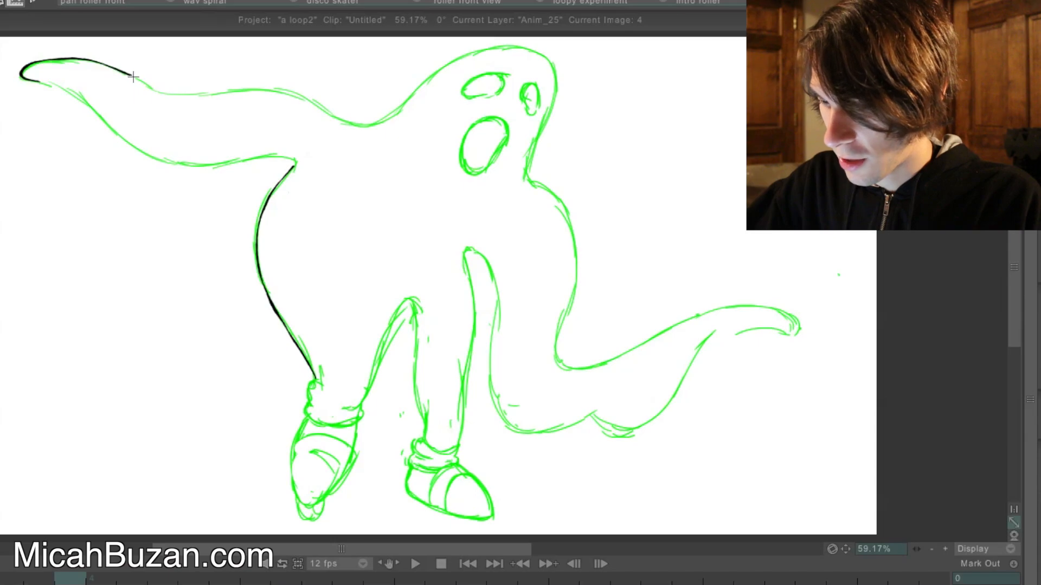
drag(133, 77, 173, 93)
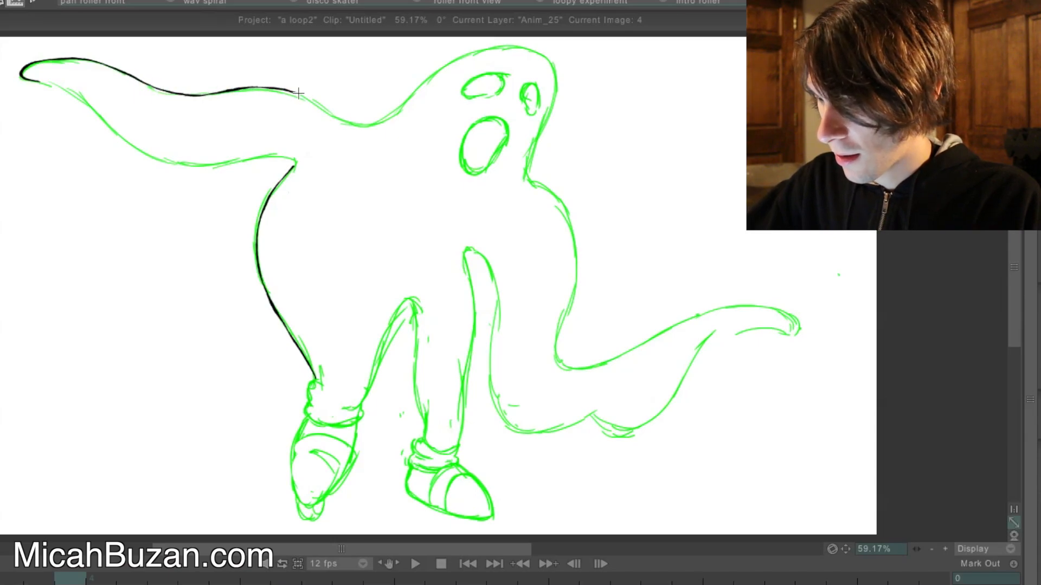
drag(298, 93, 369, 123)
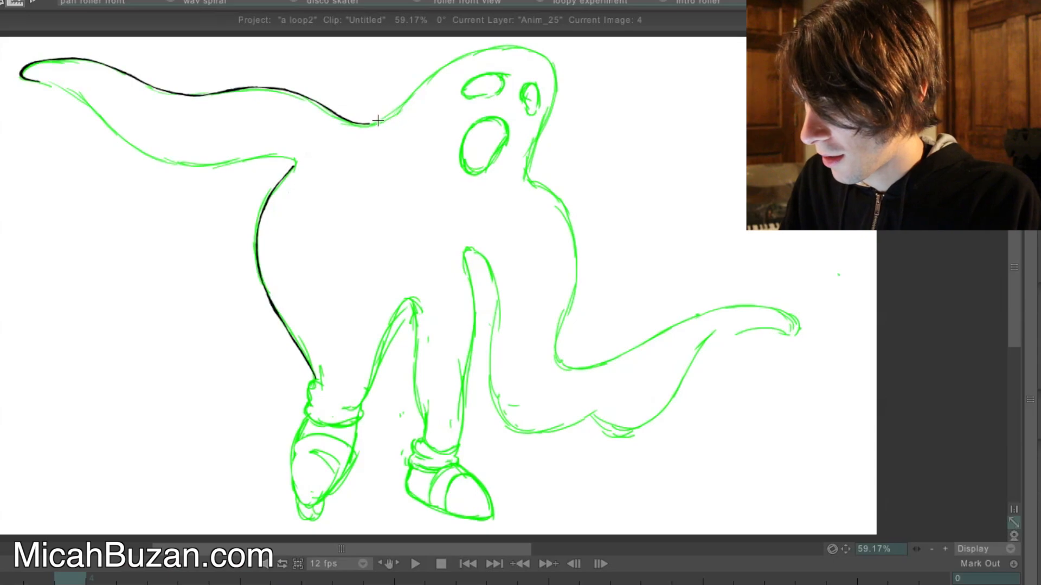
- Ink the ghost's head on image 4, from the dip beside the raised arm over the crown and down to the neck
drag(369, 123, 492, 50)
key(ctrl+z)
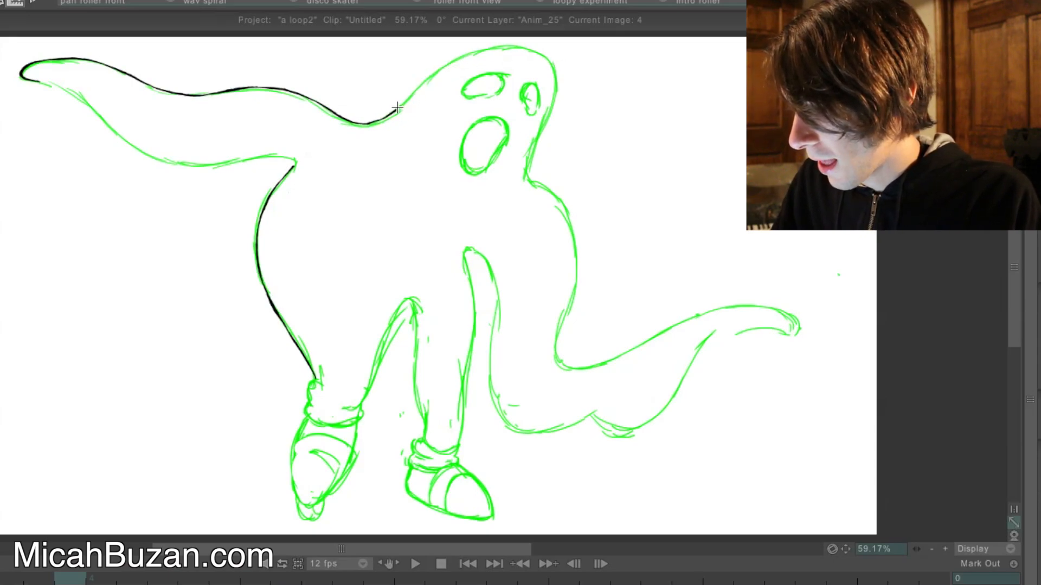
mouse_move(397, 108)
mouse_down()
mouse_move(440, 67)
mouse_move(504, 45)
mouse_up()
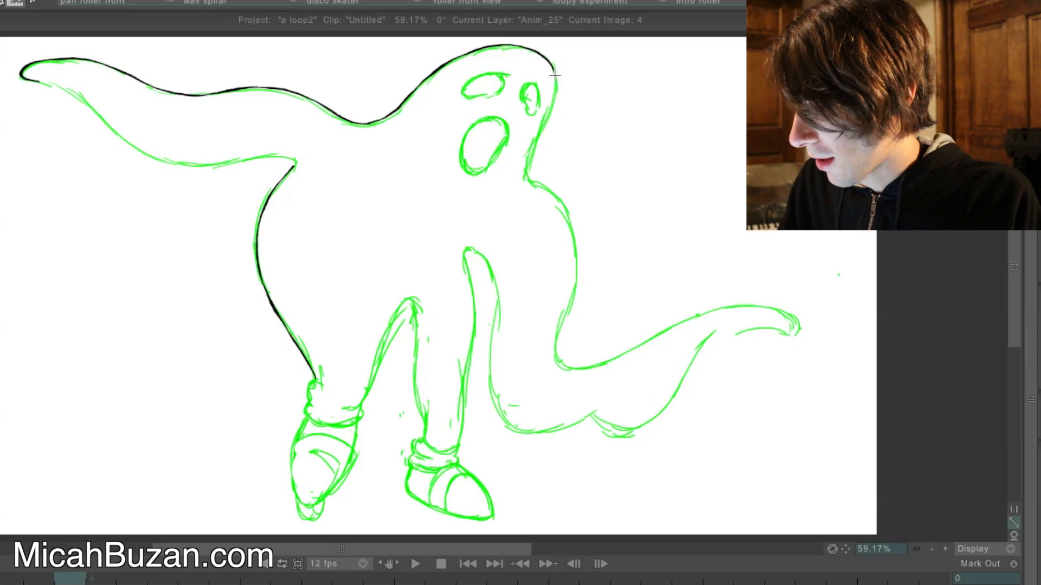
drag(554, 75, 538, 140)
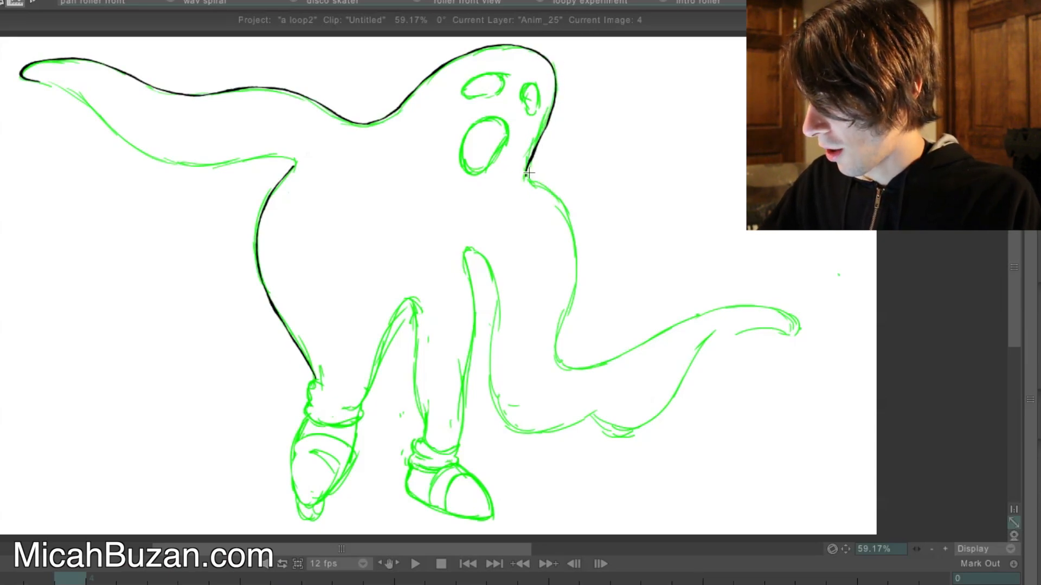
- Ink the right side of the ghost's body on image 4, from the neck down to the start of the lower arm
drag(575, 222, 579, 268)
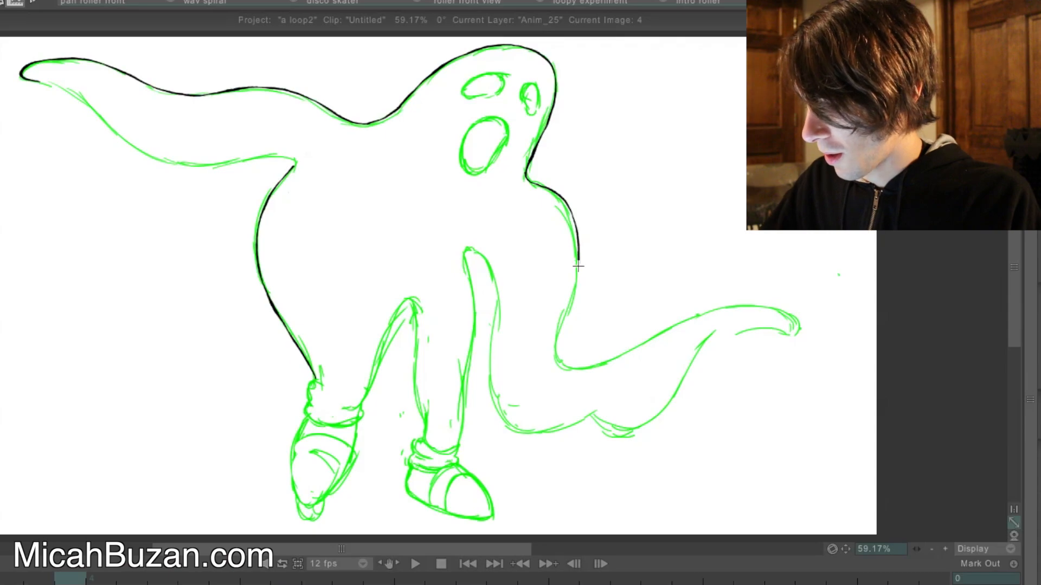
key(ctrl+z)
mouse_move(529, 182)
mouse_down()
mouse_move(568, 211)
mouse_move(573, 297)
mouse_up()
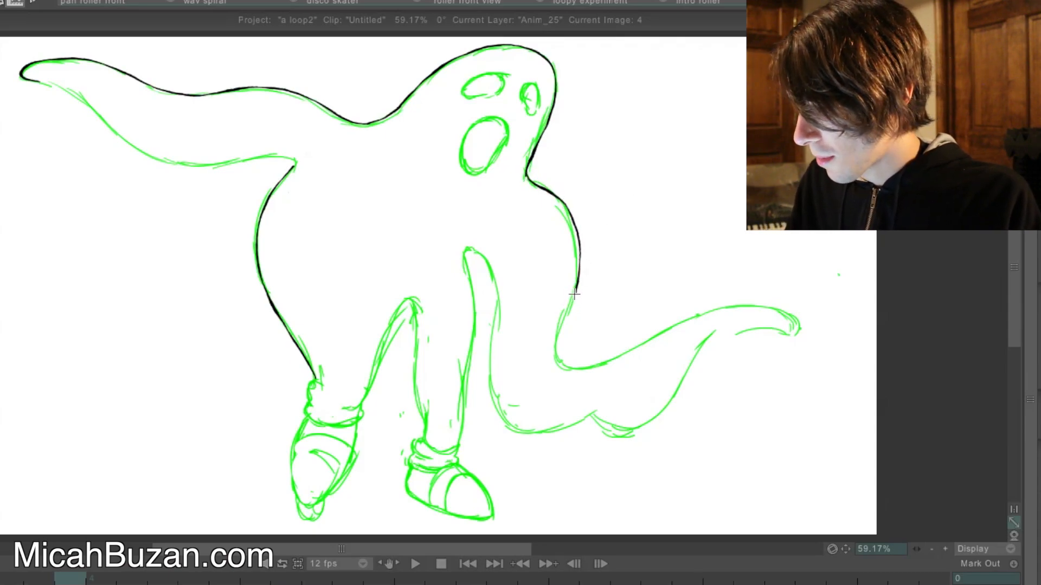
drag(567, 315, 555, 359)
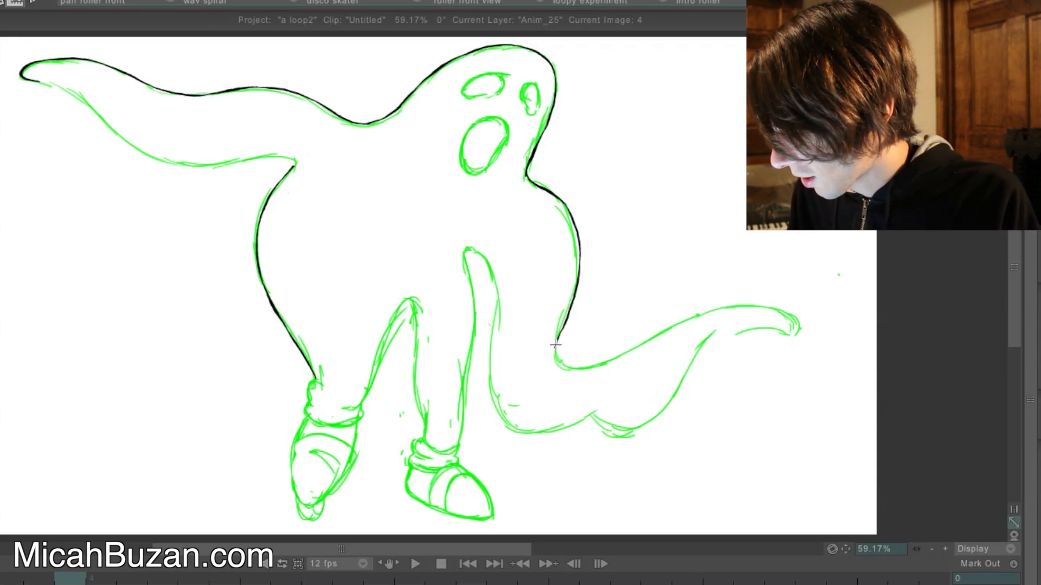
- Ink the lower right arm on image 4 along its top edge, around the tip and back along the underside
mouse_move(565, 367)
mouse_down()
mouse_move(710, 309)
mouse_move(754, 305)
mouse_move(800, 323)
mouse_move(796, 335)
mouse_move(760, 328)
mouse_move(715, 339)
mouse_move(696, 358)
mouse_move(714, 336)
mouse_up()
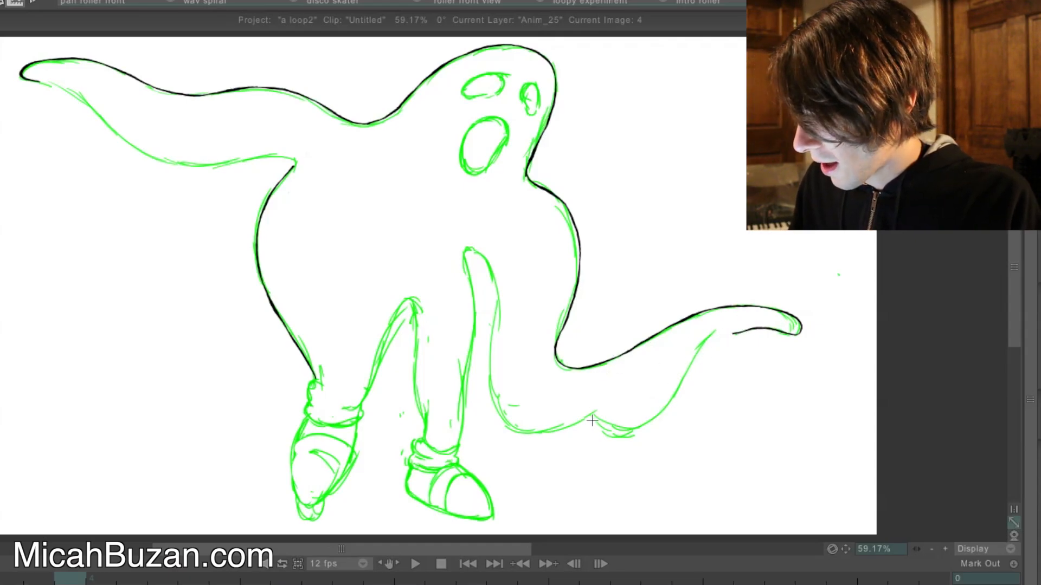
mouse_move(592, 421)
mouse_down()
mouse_move(629, 429)
mouse_move(666, 403)
mouse_up()
key(ctrl+z)
mouse_move(590, 421)
mouse_down()
mouse_move(625, 429)
mouse_move(650, 421)
mouse_move(712, 340)
mouse_move(746, 328)
mouse_up()
key(ctrl+z)
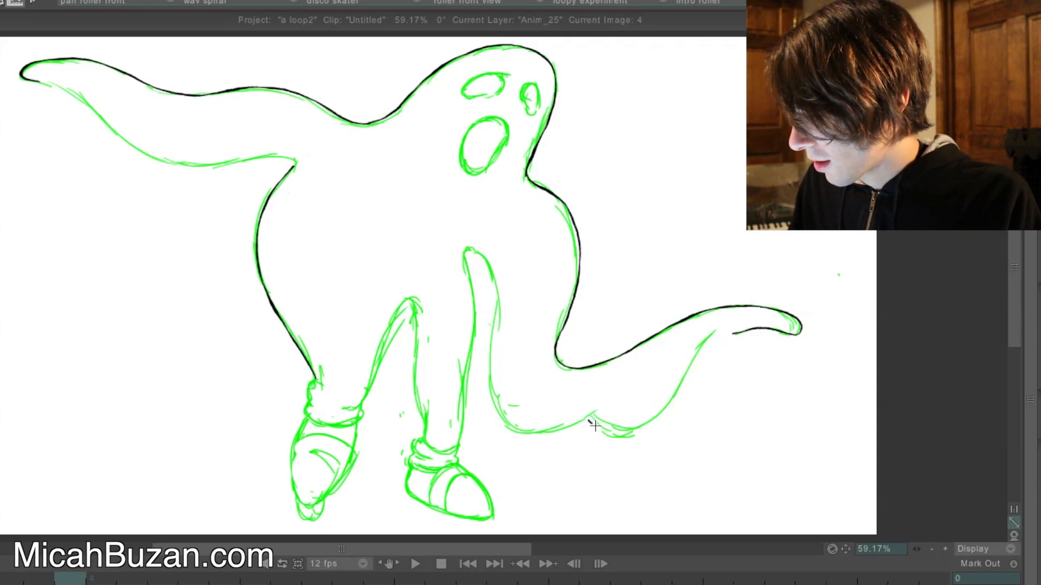
mouse_move(595, 426)
mouse_down()
mouse_move(628, 434)
mouse_move(657, 420)
mouse_move(734, 332)
mouse_up()
click(802, 297)
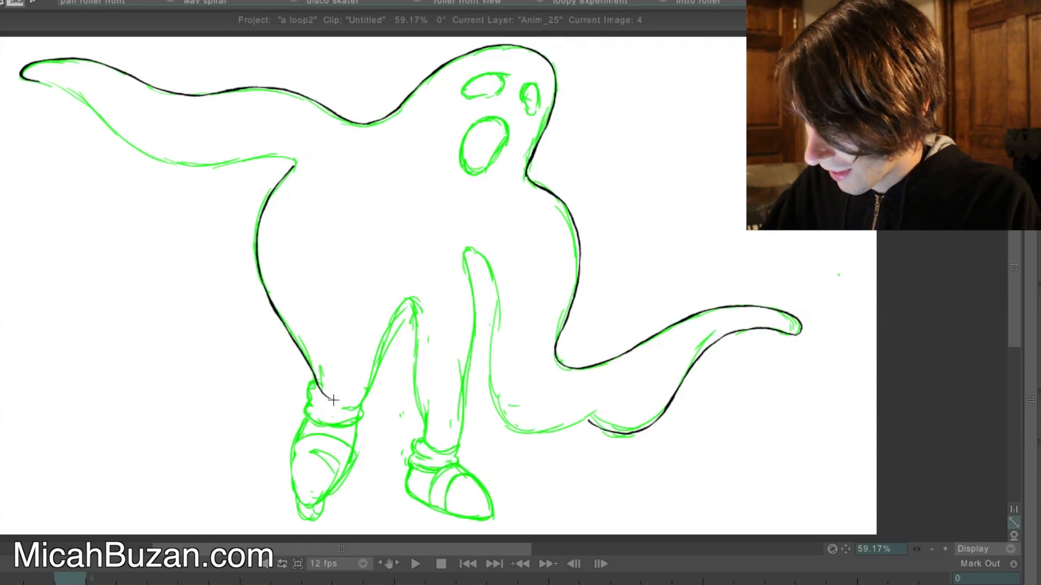
- Ink the hem of the left leg on image 4 and its inner edge up to the peak between the legs
drag(333, 400, 366, 394)
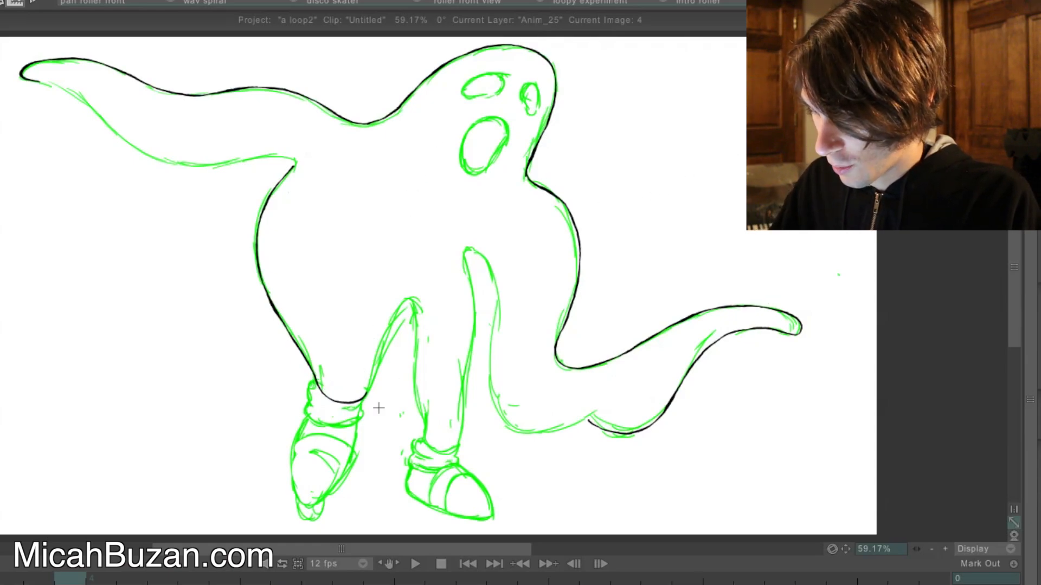
key(ctrl+z)
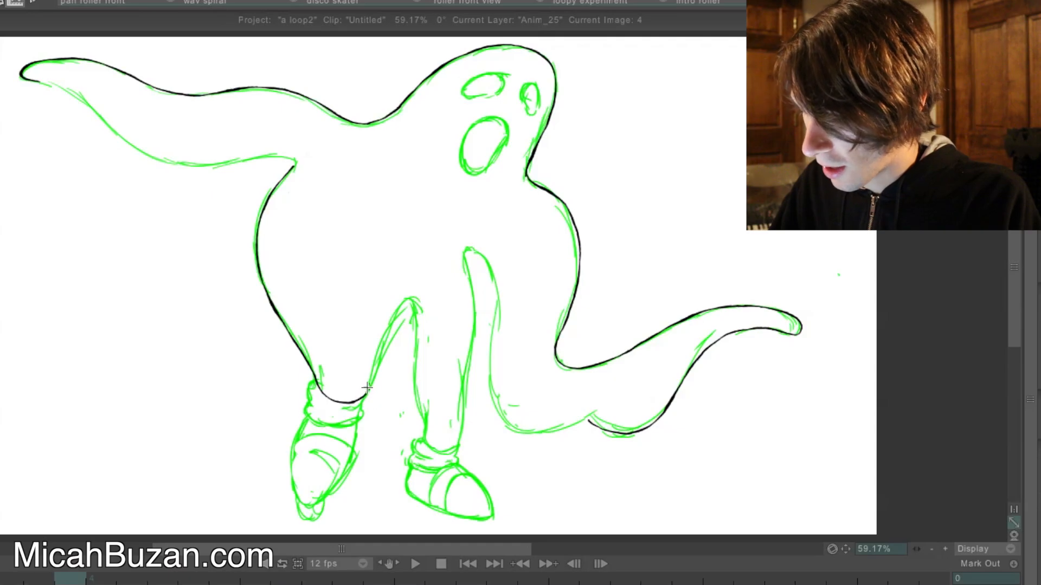
mouse_move(349, 403)
mouse_down()
mouse_move(369, 390)
mouse_move(405, 300)
mouse_up()
key(ctrl+z)
drag(381, 353, 408, 302)
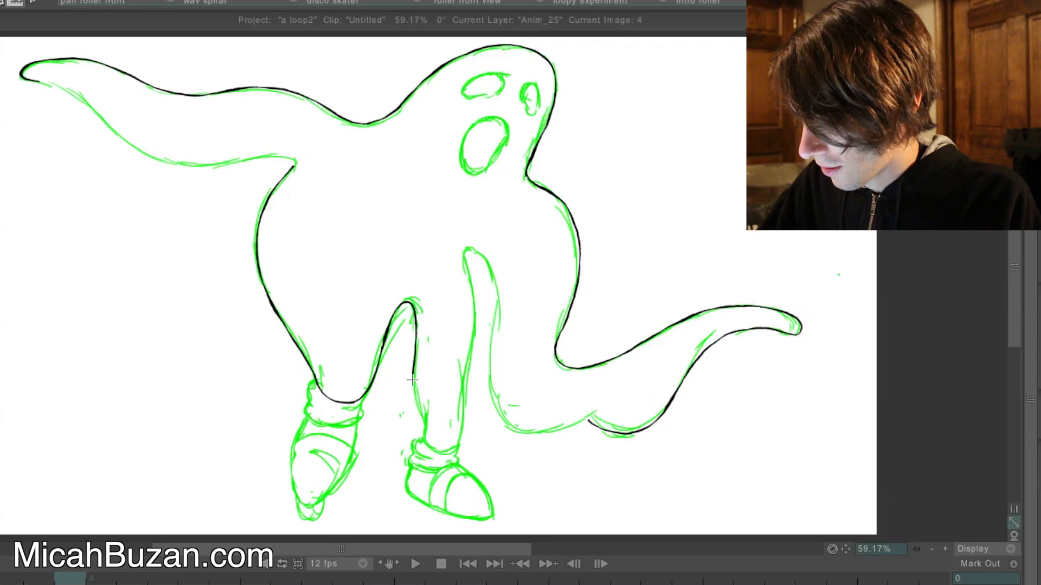
- Ink the right leg on image 4, including its hem, and the fold curving down toward the lower arm
drag(412, 380, 442, 454)
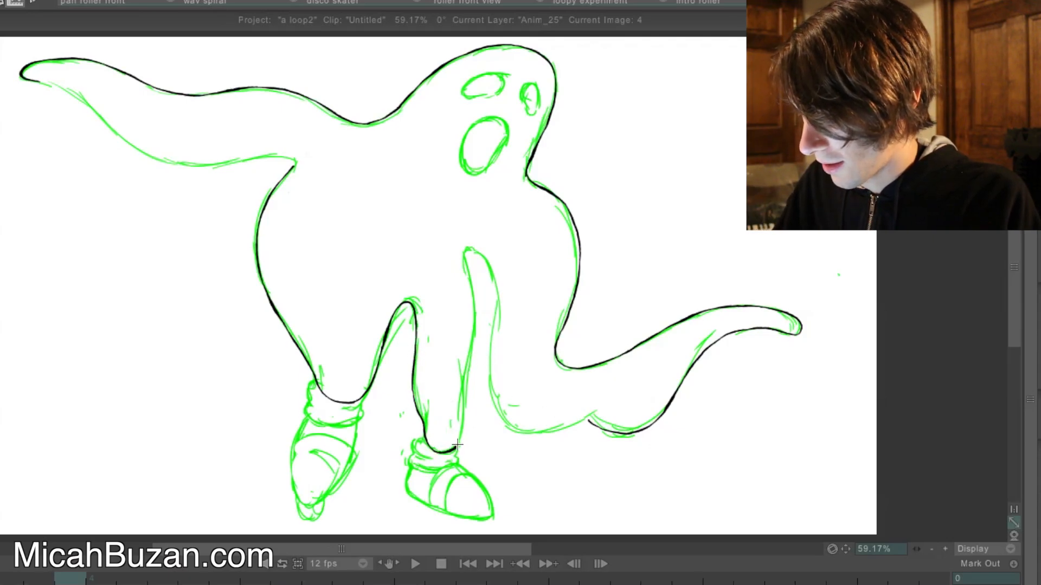
mouse_move(440, 451)
mouse_down()
mouse_move(458, 436)
mouse_move(476, 314)
mouse_up()
key(ctrl+z)
mouse_move(467, 373)
mouse_down()
mouse_move(477, 333)
mouse_move(469, 271)
mouse_up()
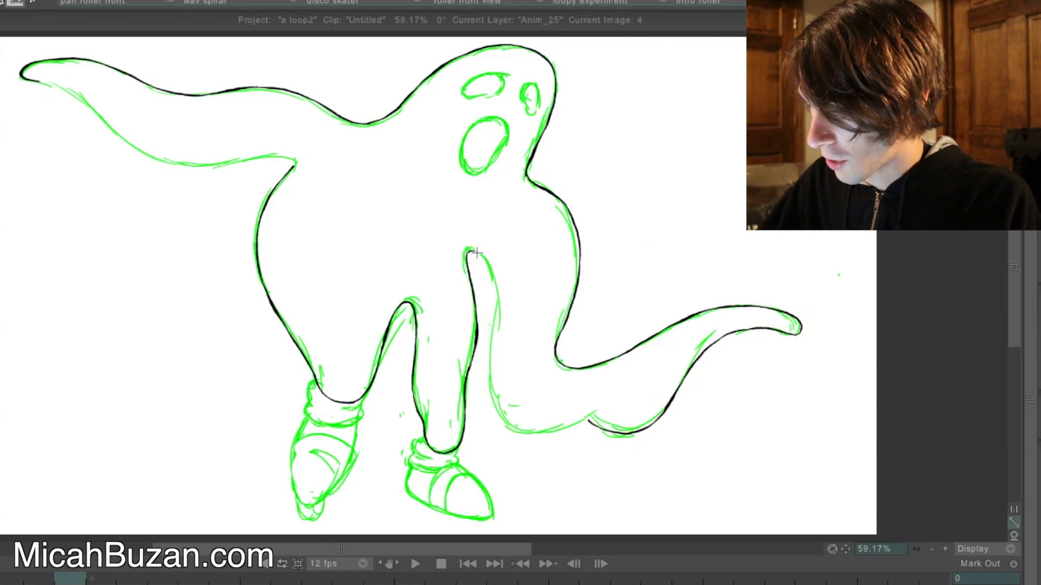
drag(496, 299, 488, 408)
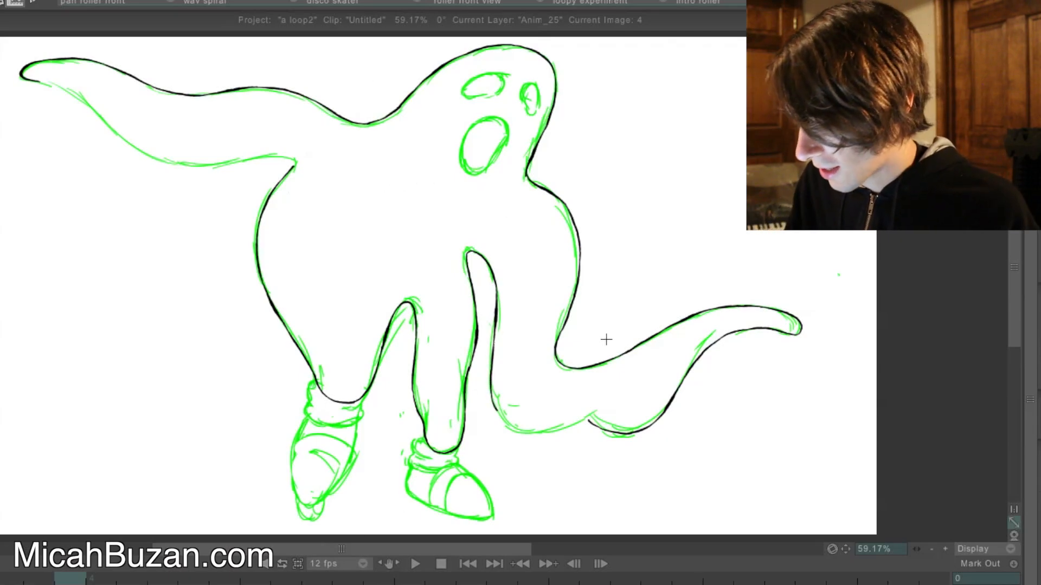
- Flip back and forth between image 4 and the following sketches up to image 7 to compare the poses
key(Right)
key(Left)
key(Right)
key(Right)
key(Right)
key(Right)
key(Right)
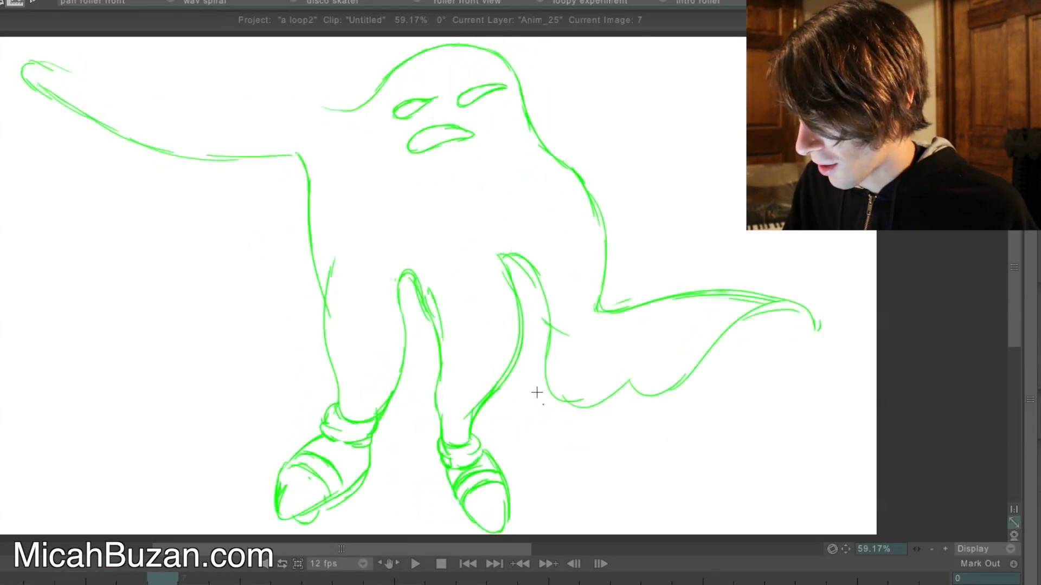
key(Left)
key(Left)
key(Left)
key(Left)
key(Left)
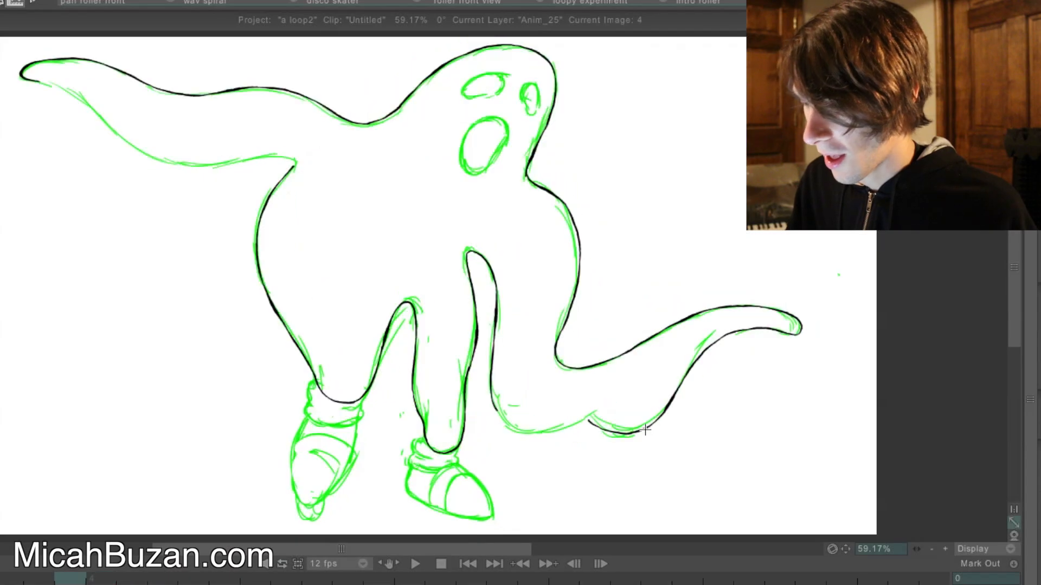
- Step forward through the rough sketches up to image 18 and back to image 16 to review the movement
key(Right)
key(Right)
key(Right)
key(Right)
key(Right)
key(Right)
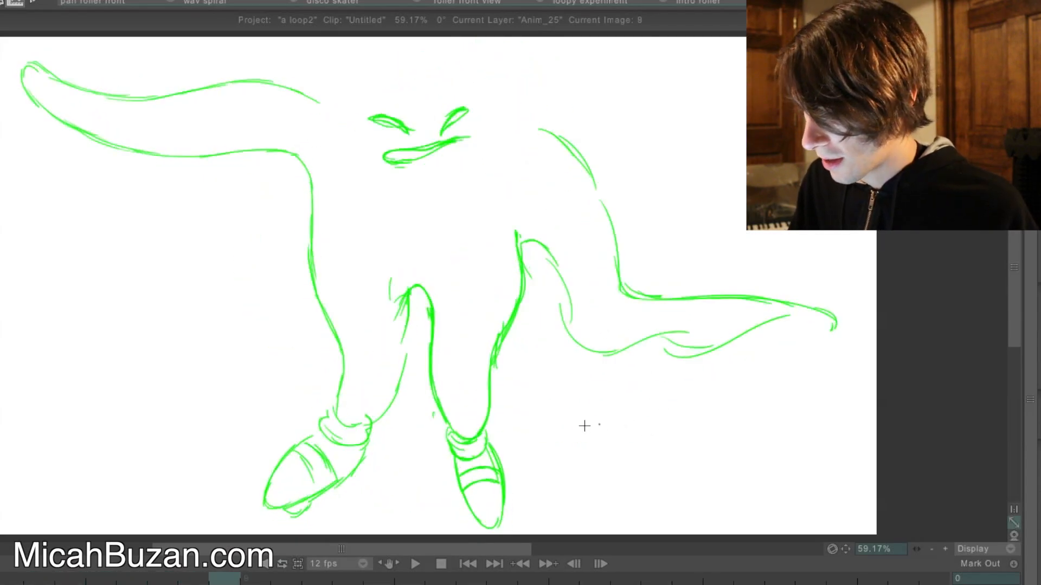
key(Right)
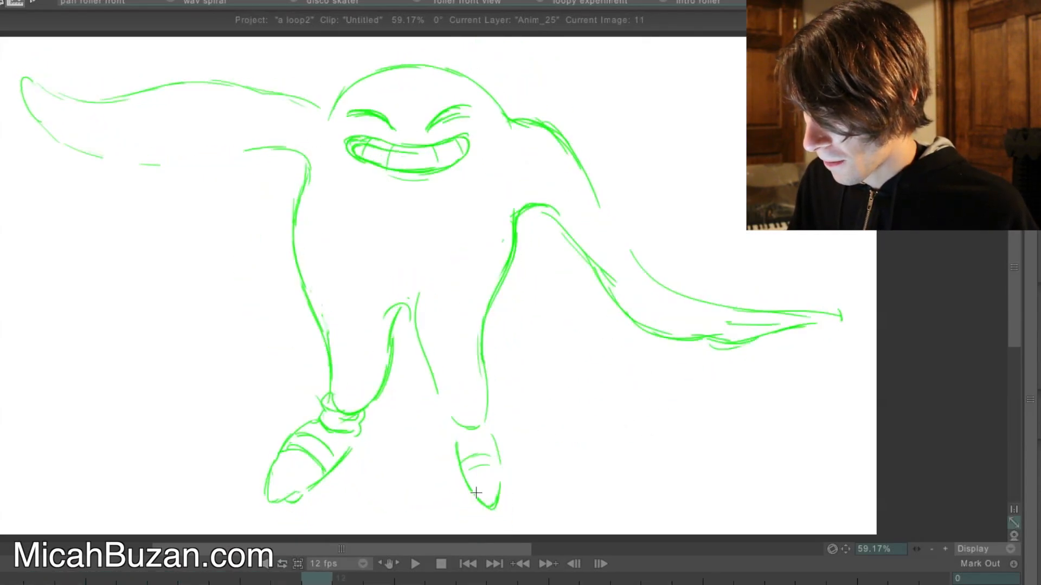
key(Right)
key(Right)
key(Right)
key(Right)
key(Right)
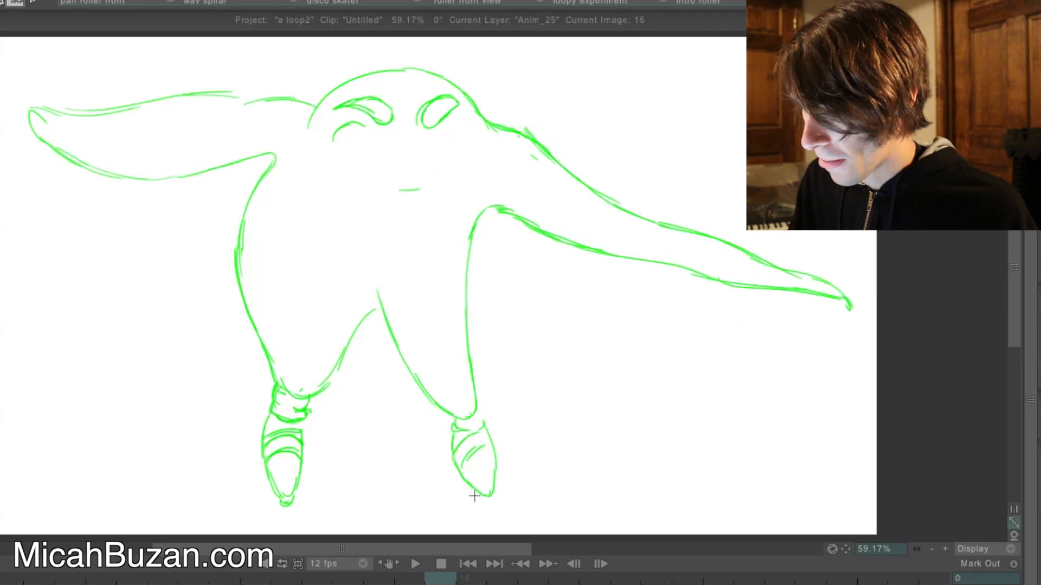
key(Right)
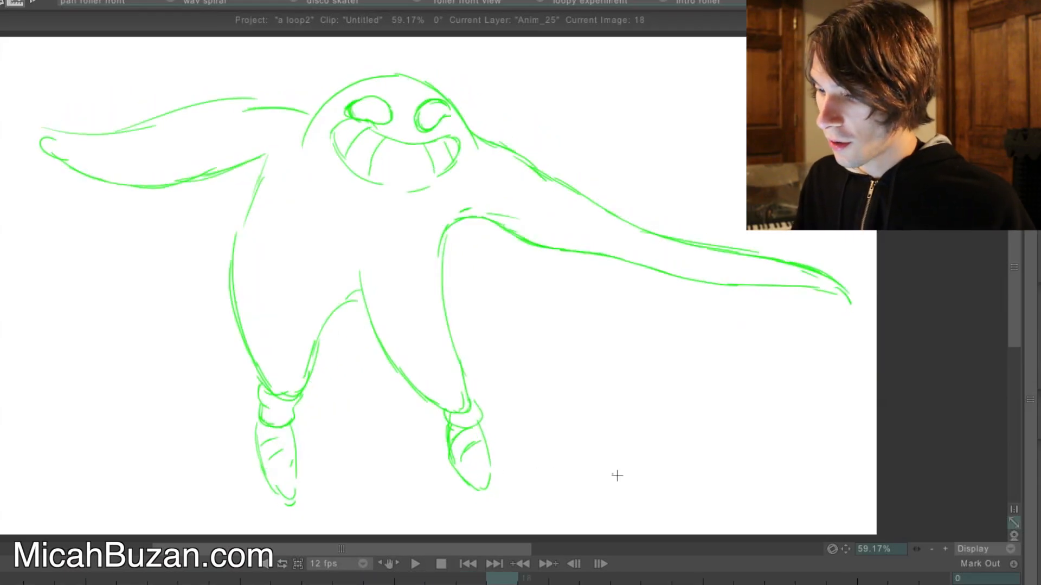
key(Left)
key(Left)
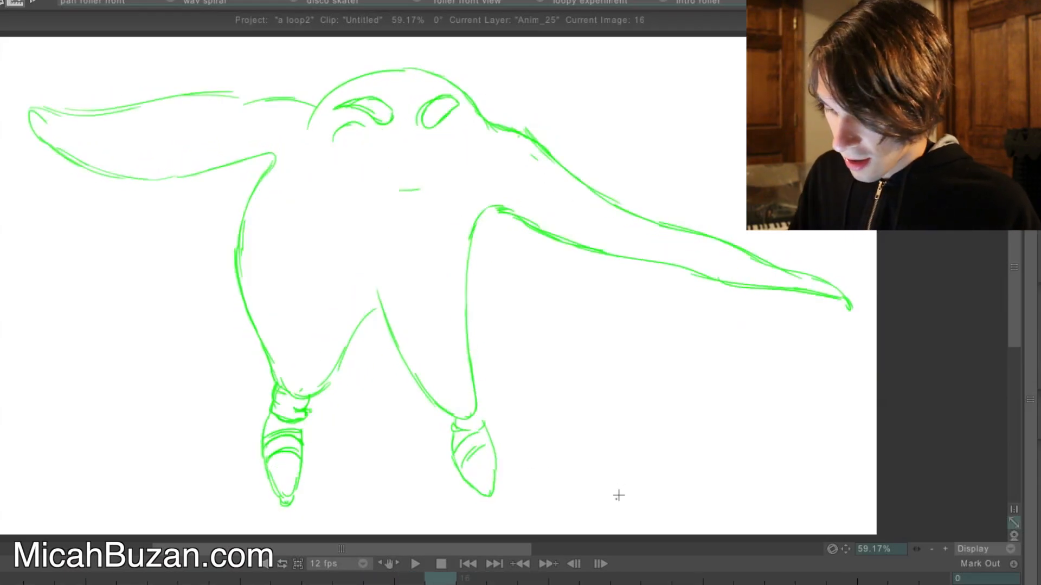
- Play the rough animation from the first image to review its motion, stopping it and returning to image 0
click(467, 564)
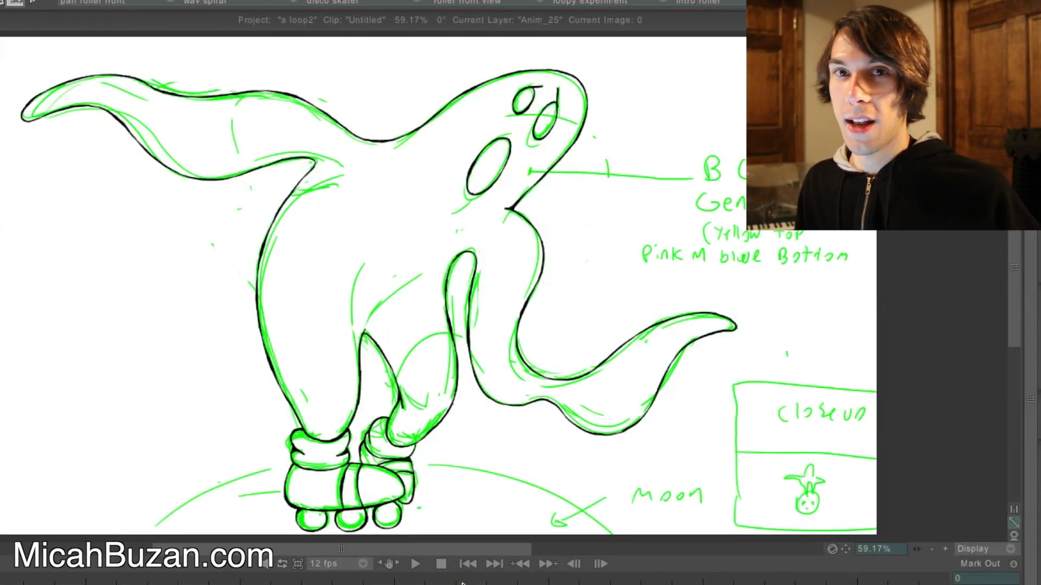
key(space)
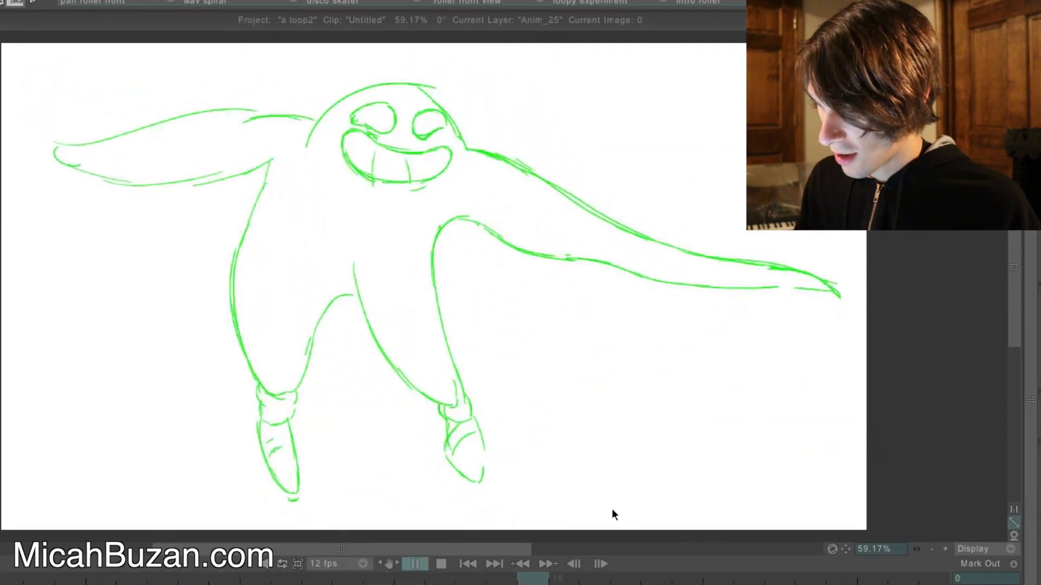
click(440, 564)
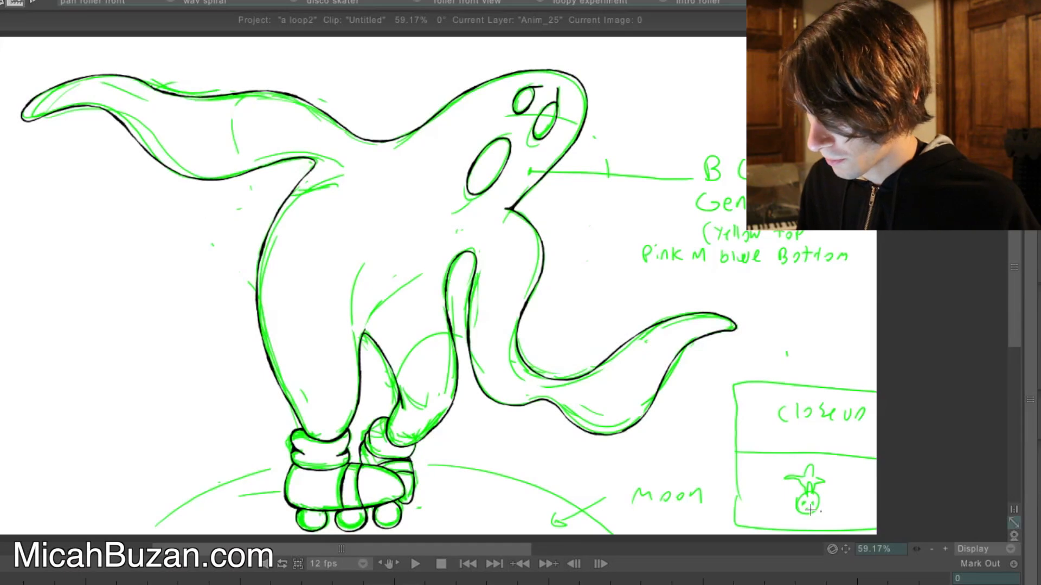
click(415, 564)
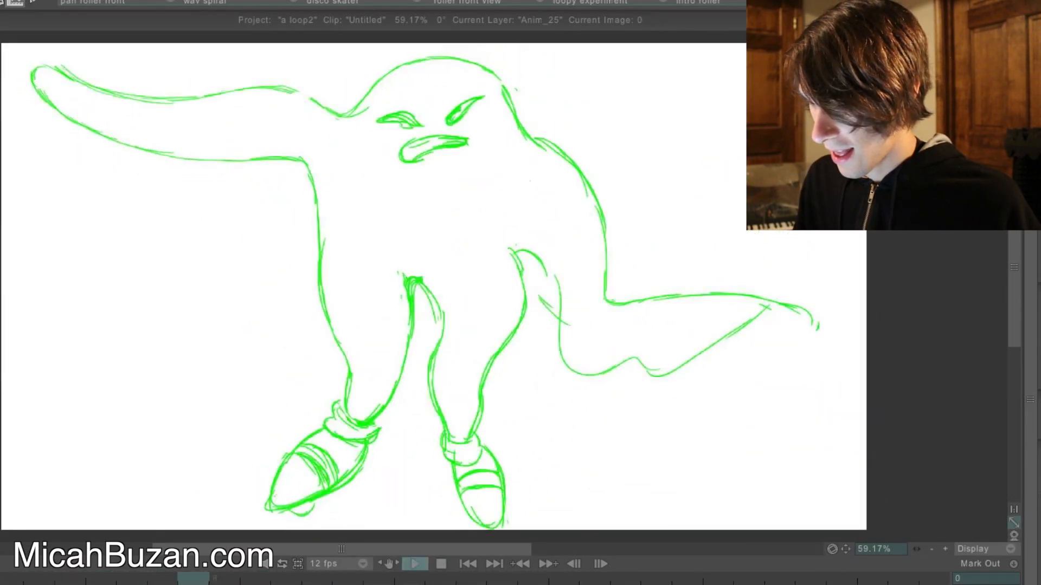
click(443, 563)
click(464, 565)
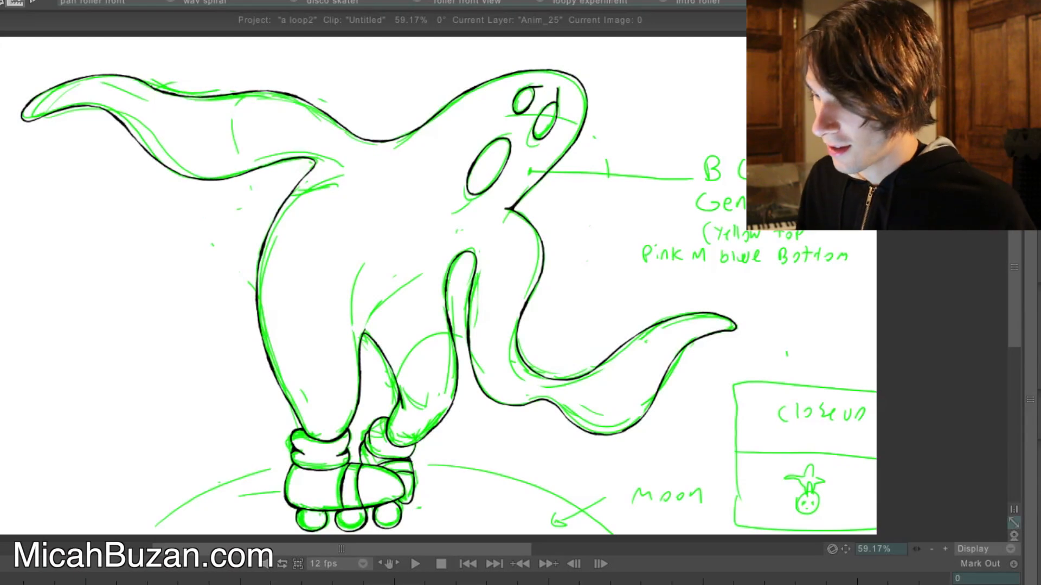
- Ink the sock of the right foot on image 1, flipping to neighbouring images for reference
key(Right)
key(Right)
key(Left)
key(Left)
key(Right)
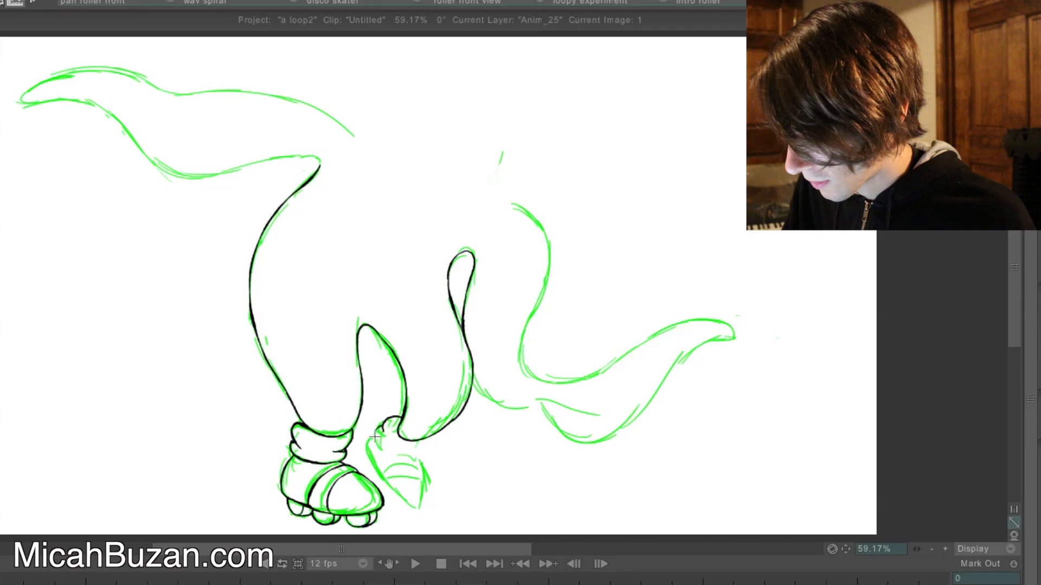
mouse_move(381, 448)
mouse_down()
mouse_move(416, 454)
mouse_move(443, 414)
mouse_move(425, 438)
mouse_up()
key(Left)
key(Right)
key(Left)
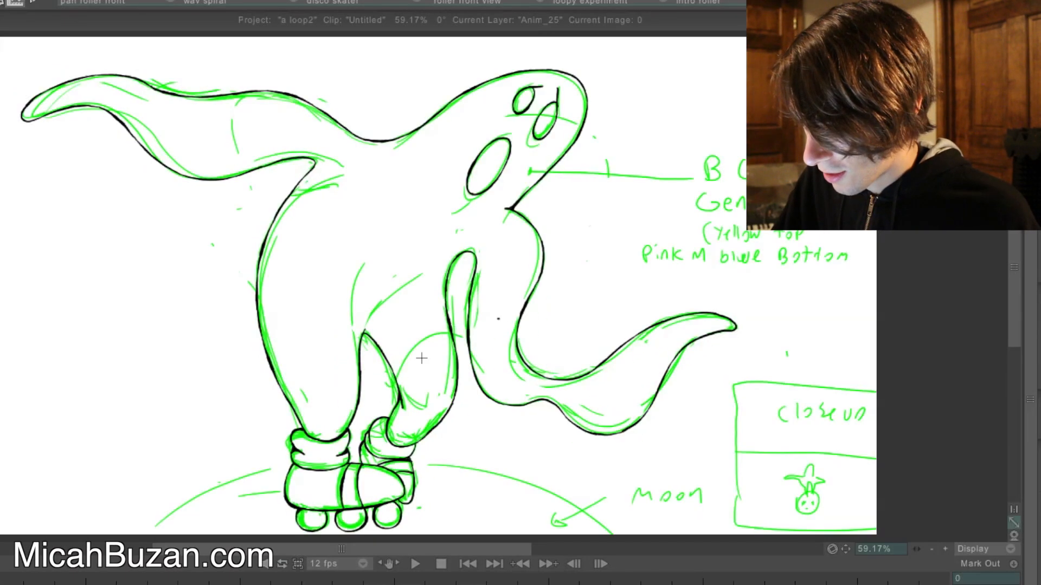
- Ink the curved band lines across the right foot's skate on image 1, flipping to image 0 for reference
key(Right)
mouse_move(379, 477)
mouse_down()
mouse_move(416, 509)
mouse_move(416, 454)
mouse_move(380, 475)
mouse_move(415, 456)
mouse_up()
key(Left)
key(Right)
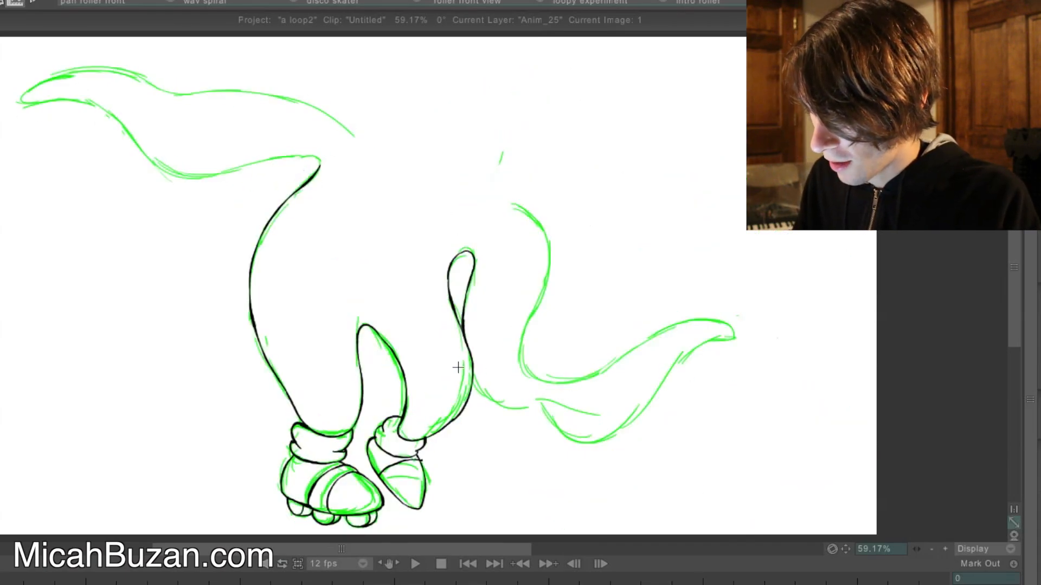
key(ctrl+z)
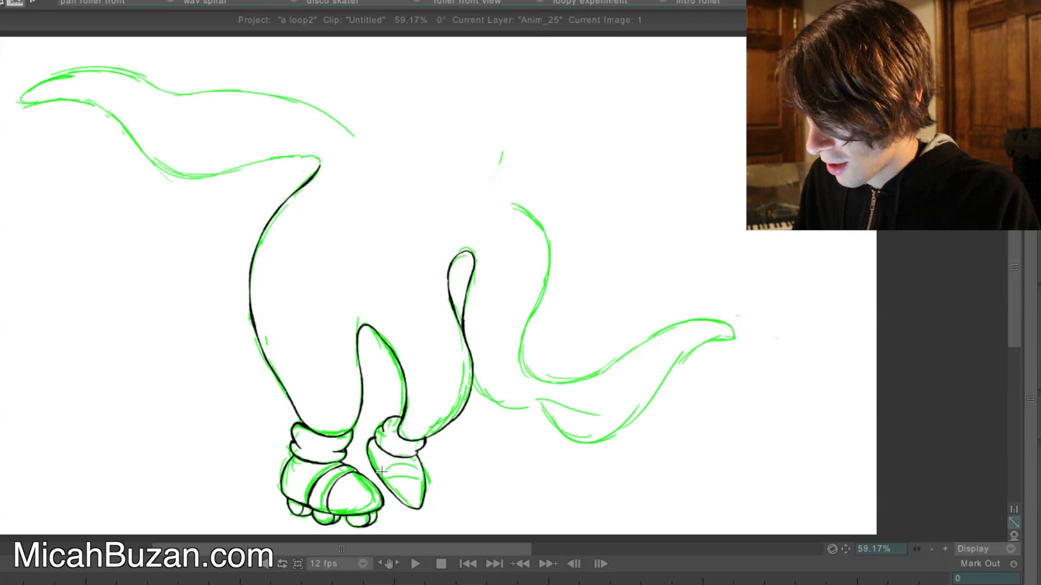
mouse_move(379, 475)
mouse_down()
mouse_move(407, 461)
mouse_move(421, 468)
mouse_move(386, 483)
mouse_move(424, 478)
mouse_up()
key(ctrl+z)
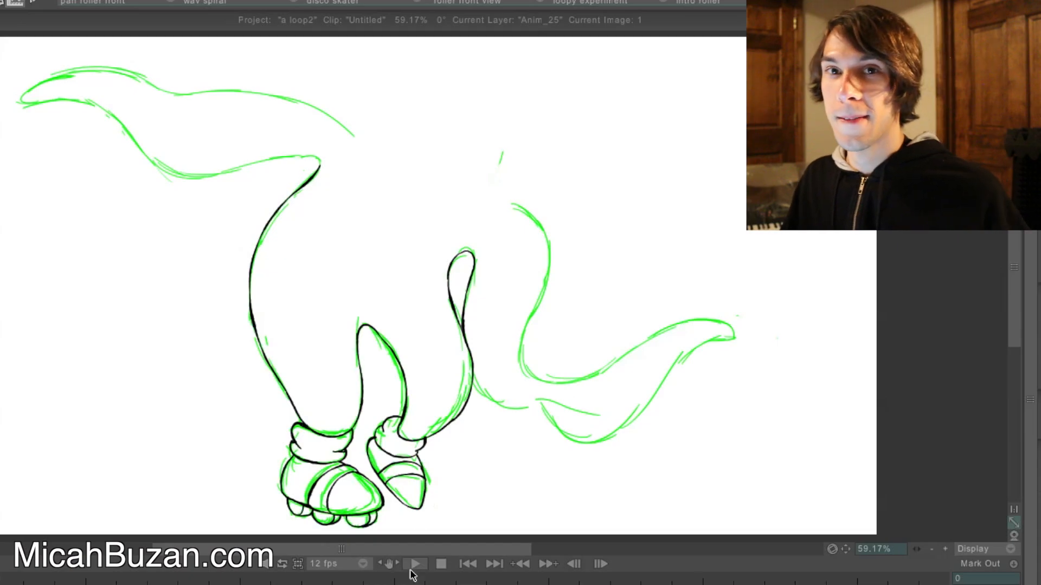
key(Left)
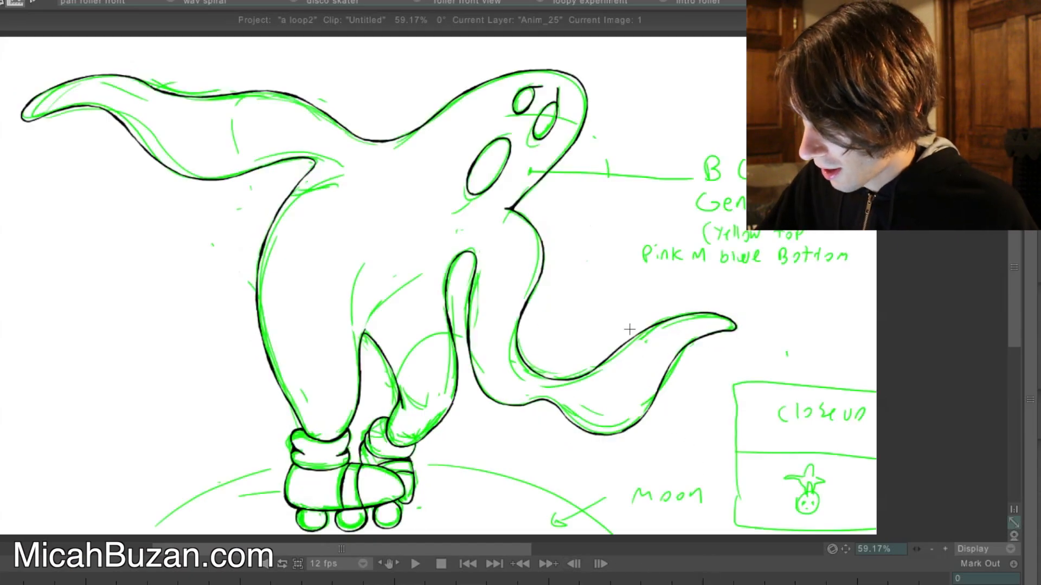
- Ink the upper and lower edges of the left arm on image 1 and compare the pose with image 0
key(Right)
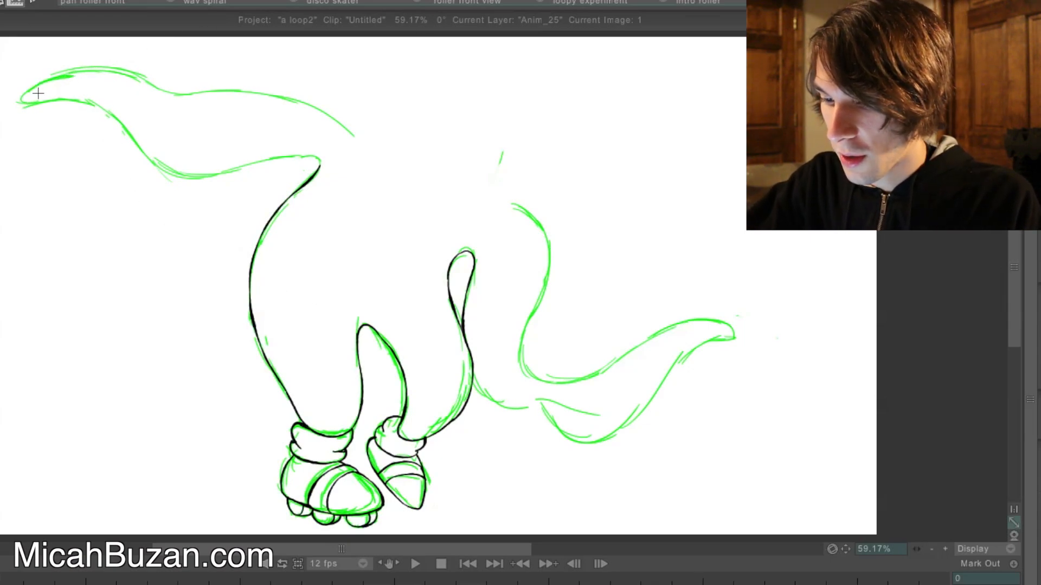
mouse_move(26, 103)
mouse_down()
mouse_move(54, 74)
mouse_move(100, 69)
mouse_move(188, 94)
mouse_move(292, 99)
mouse_move(341, 124)
mouse_up()
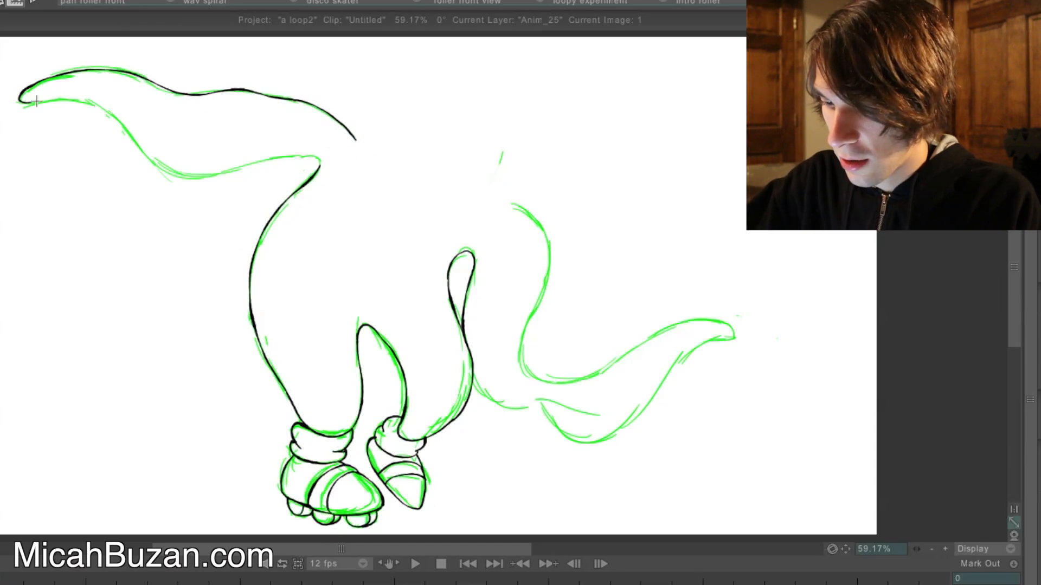
mouse_move(25, 101)
mouse_down()
mouse_move(103, 104)
mouse_move(156, 167)
mouse_move(284, 155)
mouse_move(319, 166)
mouse_up()
key(ctrl+z)
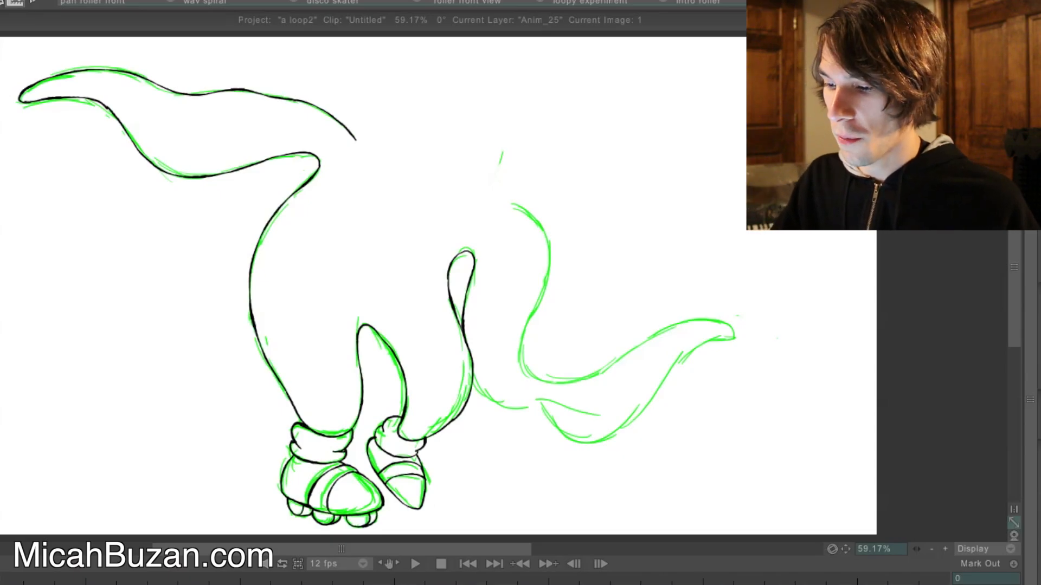
key(Left)
key(Right)
key(Left)
key(Right)
key(Left)
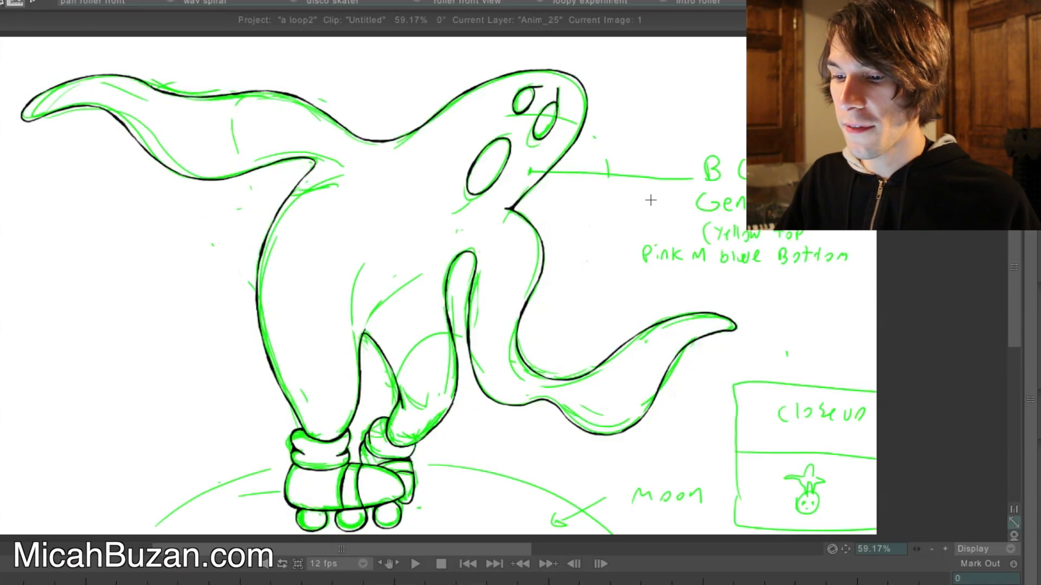
key(Left)
key(Right)
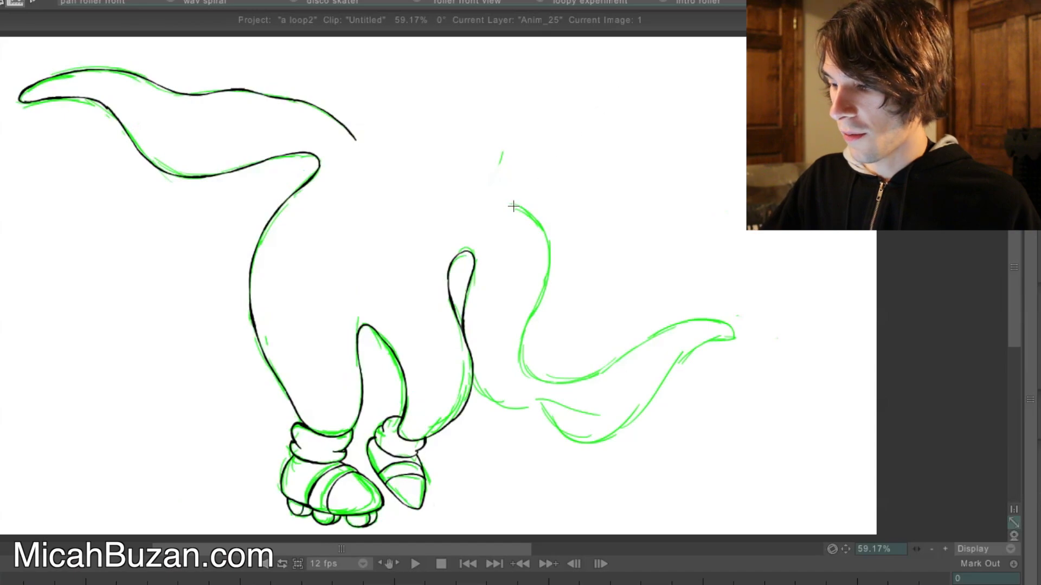
- Ink the ghost's right side from the neck along the upper edge of the right arm and around its tip on image 1
drag(508, 202, 548, 223)
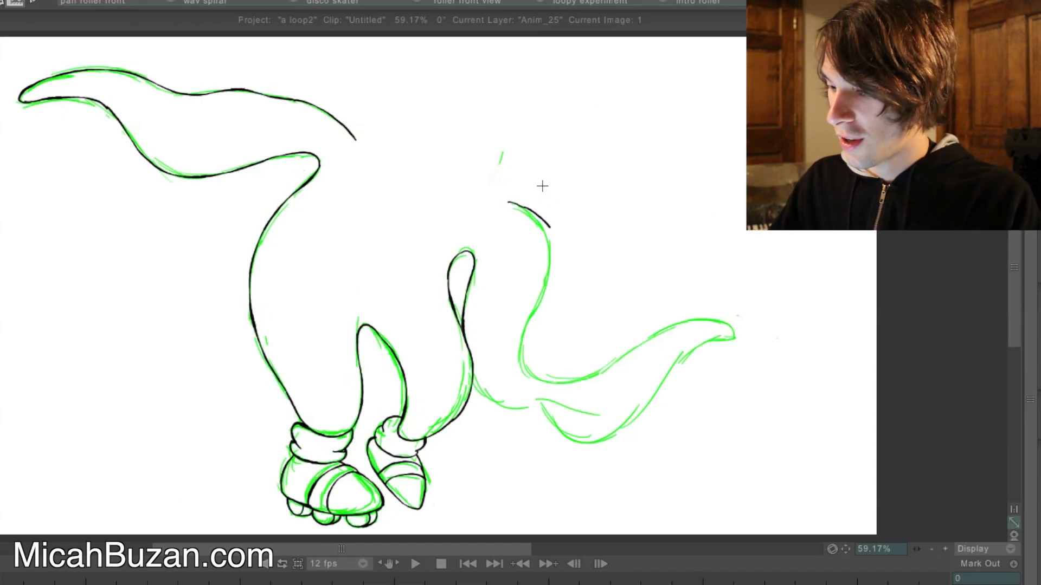
key(ctrl+z)
drag(520, 209, 553, 247)
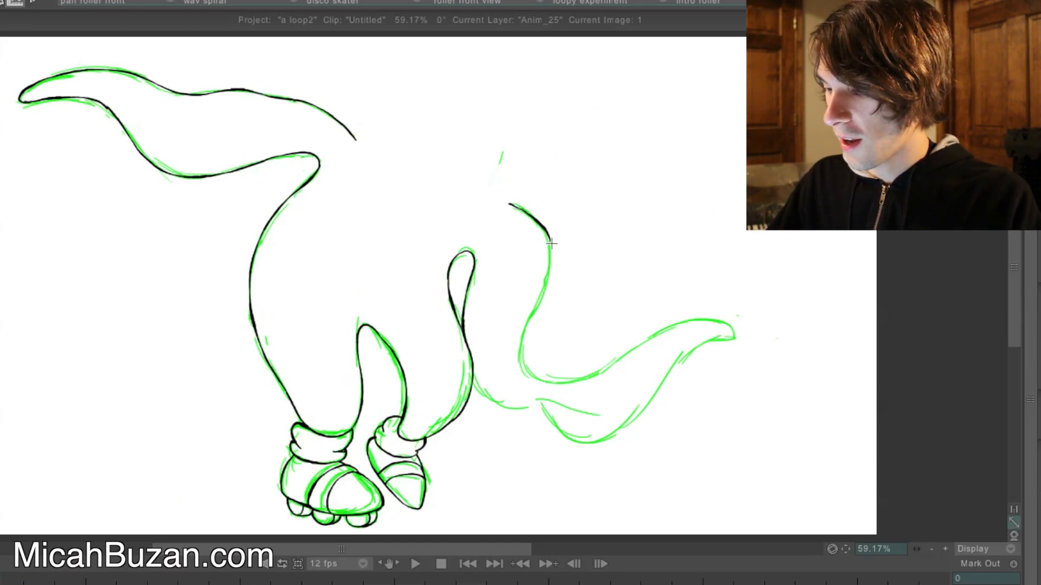
key(ctrl+z)
mouse_move(513, 204)
mouse_down()
mouse_move(548, 247)
mouse_move(523, 372)
mouse_move(537, 381)
mouse_move(595, 374)
mouse_move(659, 329)
mouse_move(717, 320)
mouse_up()
key(ctrl+z)
key(ctrl+z)
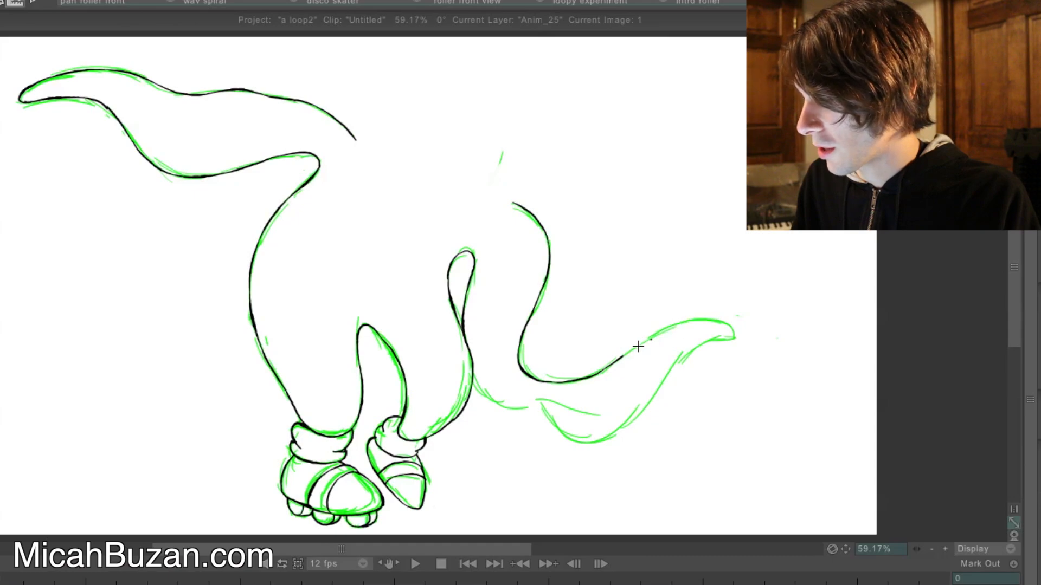
mouse_move(624, 355)
mouse_down()
mouse_move(710, 320)
mouse_move(735, 330)
mouse_move(694, 346)
mouse_move(647, 399)
mouse_up()
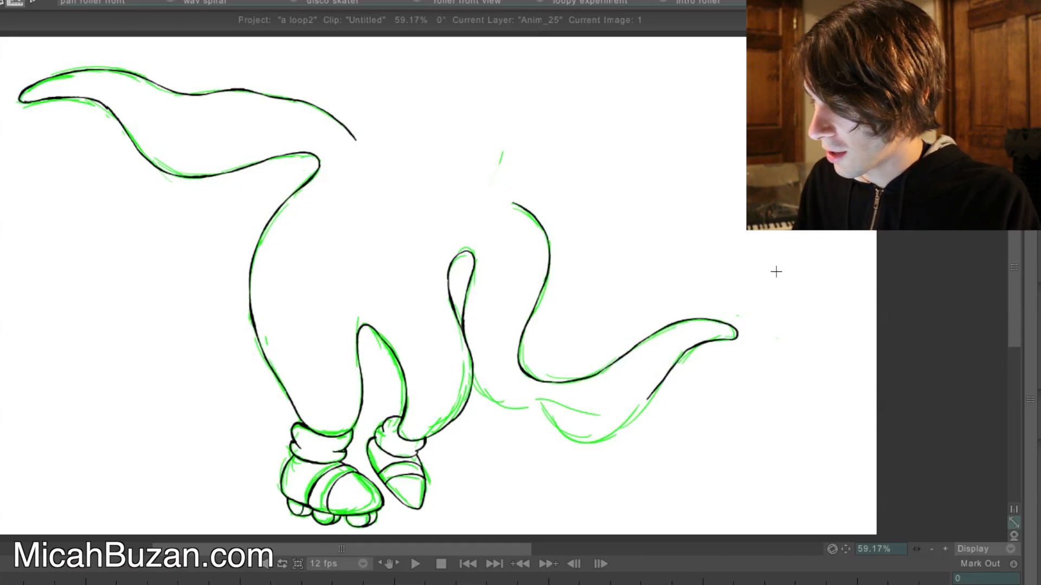
drag(693, 346, 653, 395)
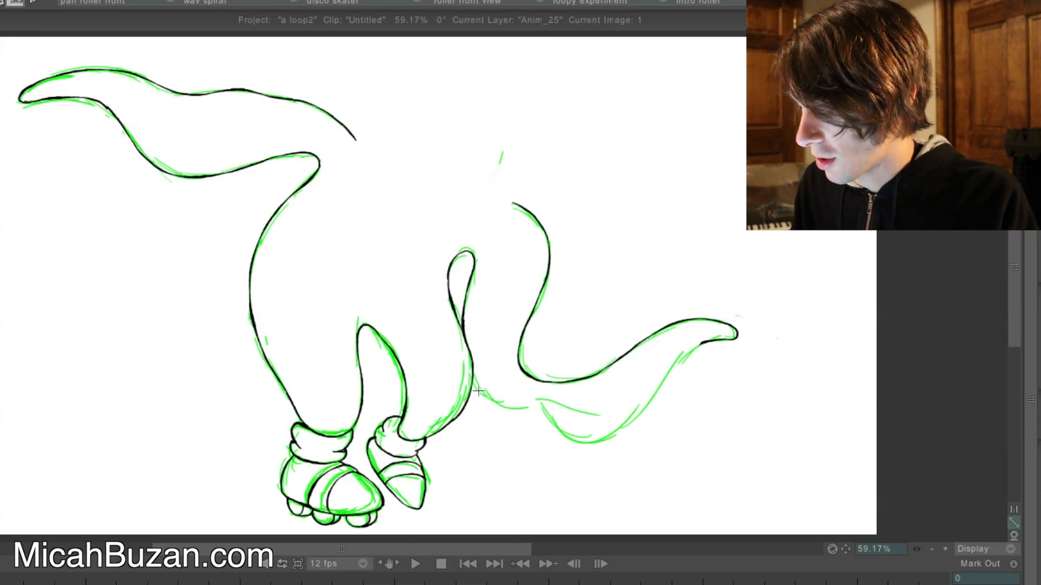
- Ink the lower edge of the right arm on image 1, from the right leg out to the arm's tip
drag(472, 387, 568, 427)
key(ctrl+z)
mouse_move(471, 387)
mouse_down()
mouse_move(604, 436)
mouse_move(650, 397)
mouse_up()
key(ctrl+z)
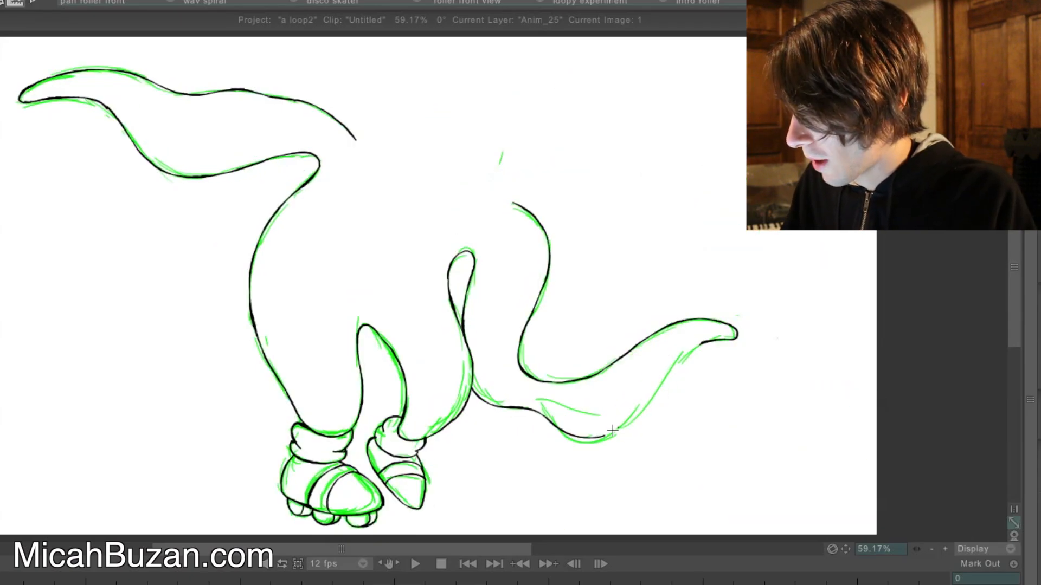
drag(610, 433, 697, 345)
key(ctrl+z)
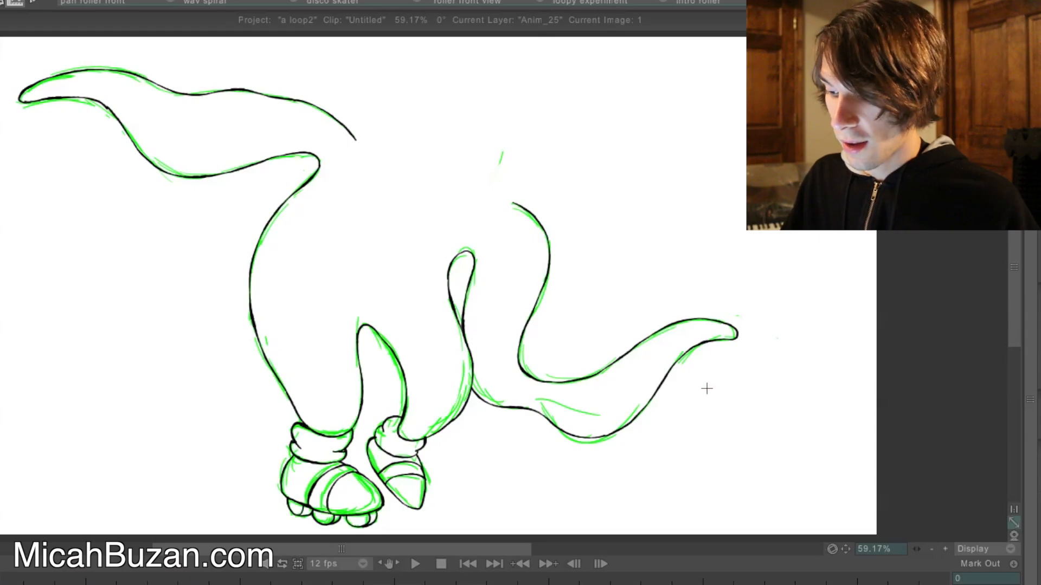
- Ink the right leg and the narrow fold above it on image 2, checking the drawing against image 1
key(Right)
key(Left)
key(Right)
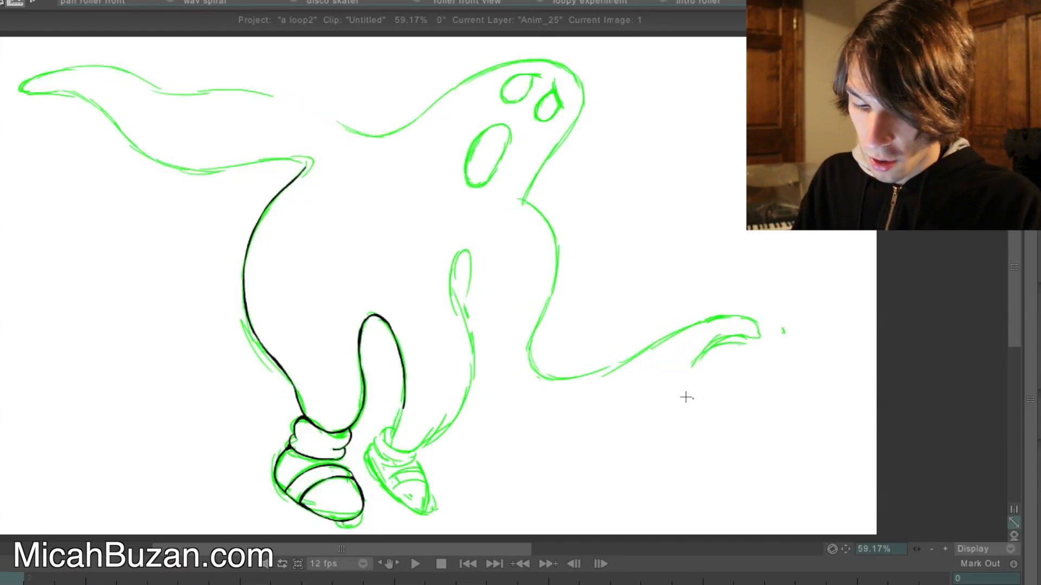
key(Left)
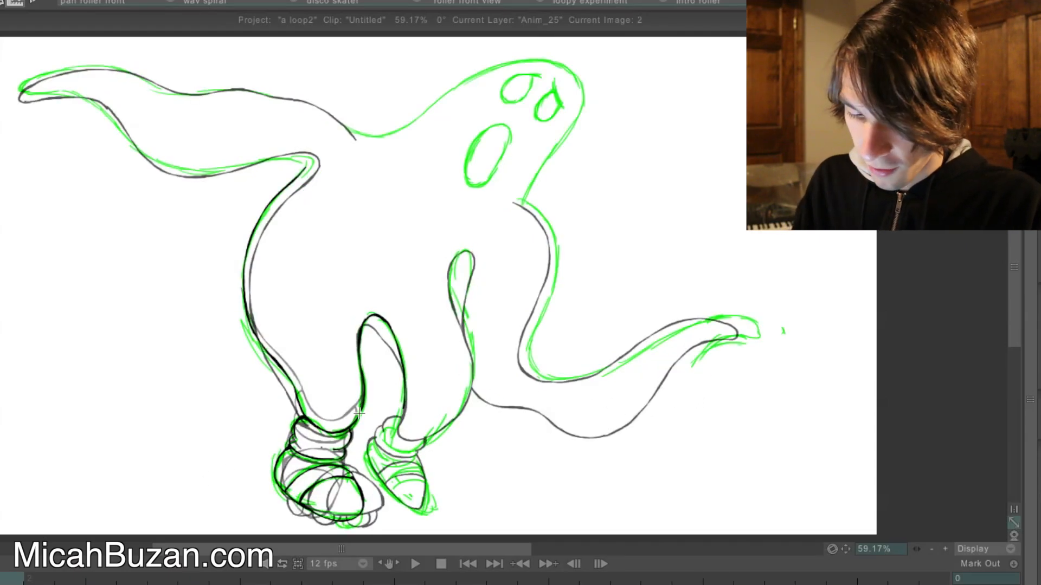
key(Right)
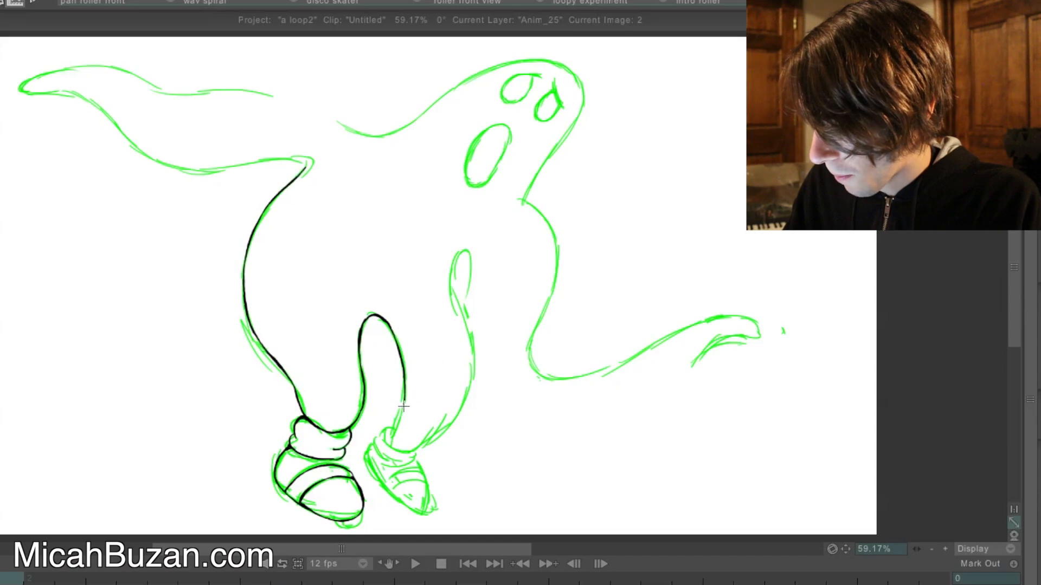
mouse_move(404, 405)
mouse_down()
mouse_move(398, 425)
mouse_move(415, 451)
mouse_move(456, 418)
mouse_up()
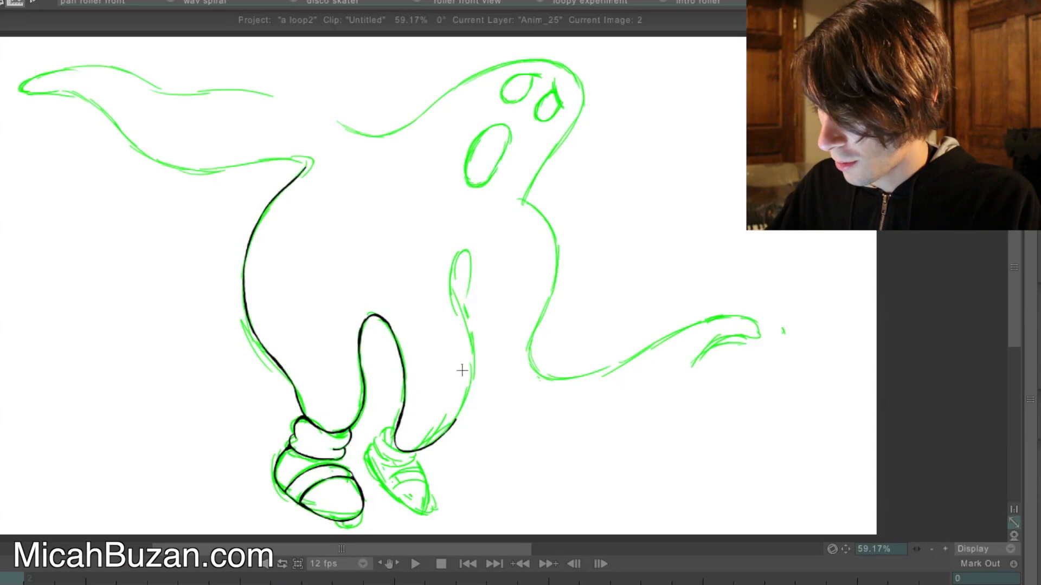
mouse_move(454, 421)
mouse_down()
mouse_move(472, 380)
mouse_move(466, 325)
mouse_up()
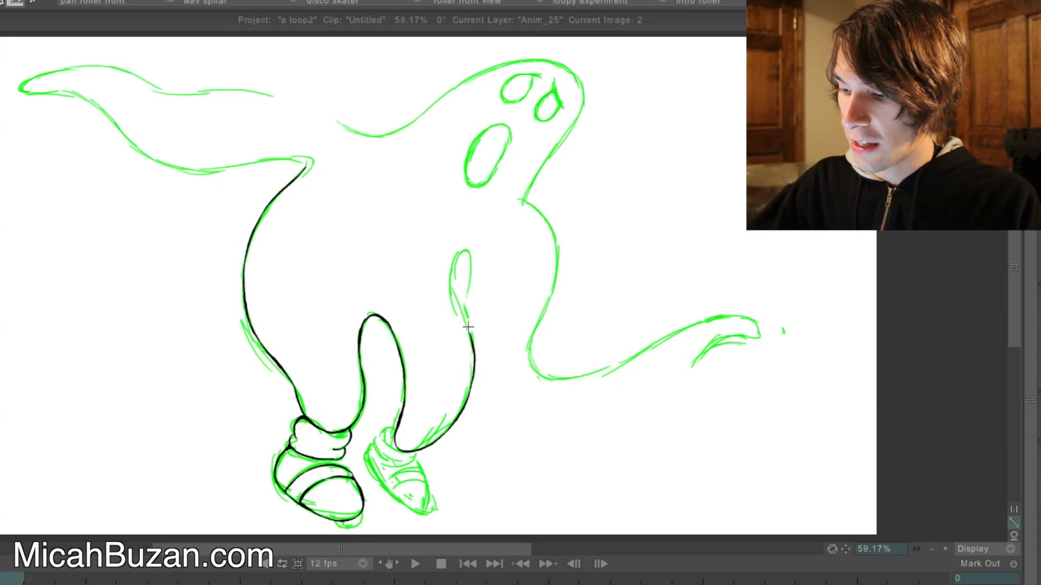
mouse_move(468, 328)
mouse_down()
mouse_move(452, 280)
mouse_move(459, 253)
mouse_up()
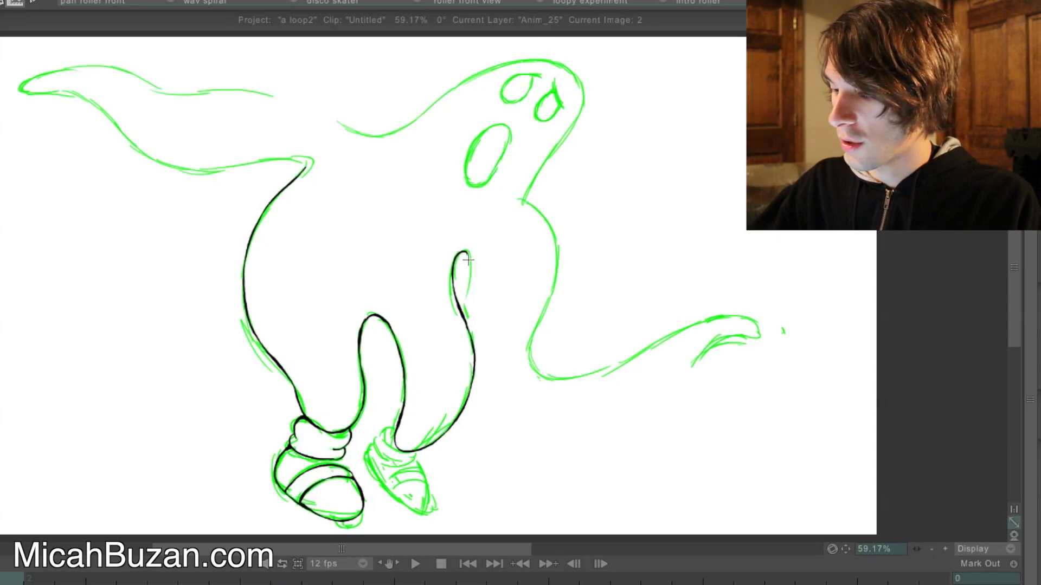
drag(463, 296, 468, 315)
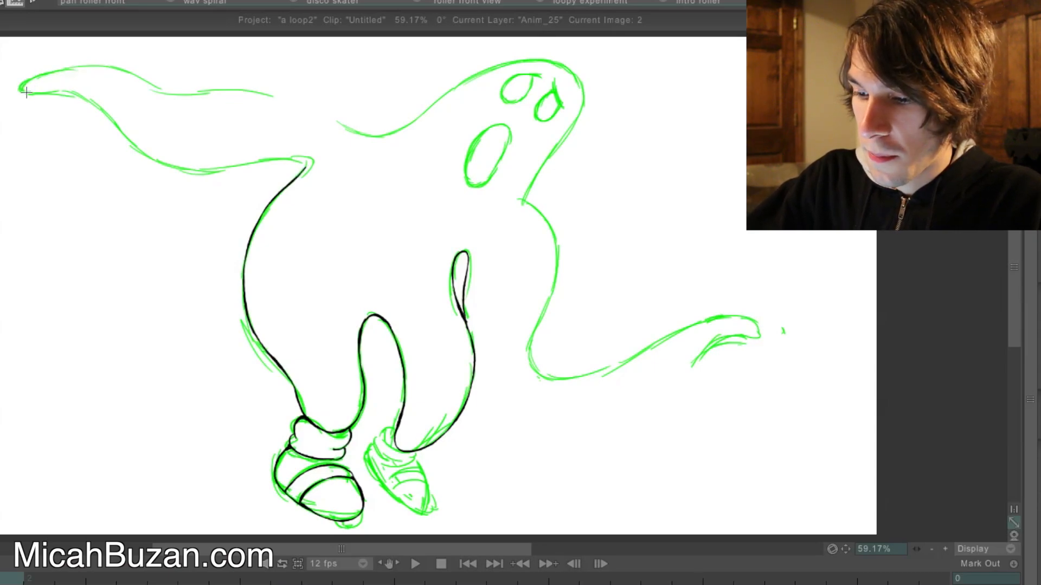
- Ink the upper and lower edges of the left arm on image 2
mouse_move(27, 80)
mouse_down()
mouse_move(87, 65)
mouse_move(164, 89)
mouse_move(244, 88)
mouse_move(290, 106)
mouse_up()
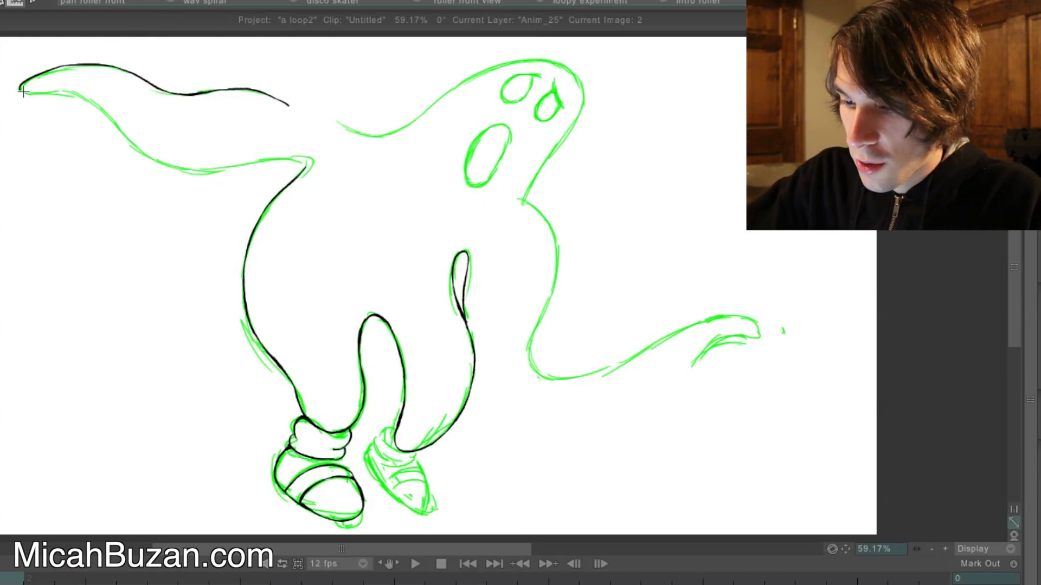
mouse_move(19, 89)
mouse_down()
mouse_move(89, 100)
mouse_move(158, 167)
mouse_move(196, 175)
mouse_move(307, 160)
mouse_up()
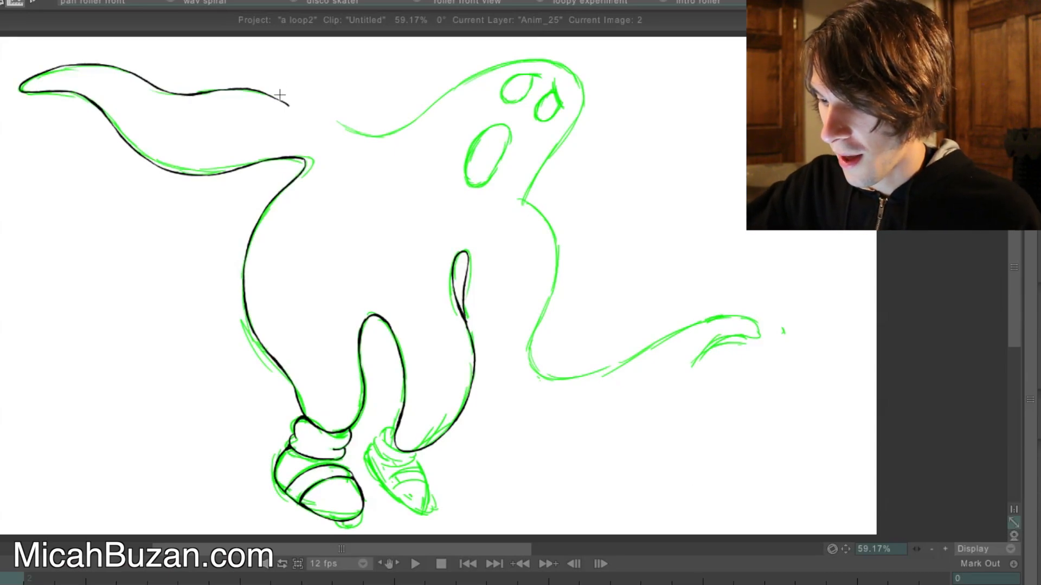
drag(286, 100, 296, 111)
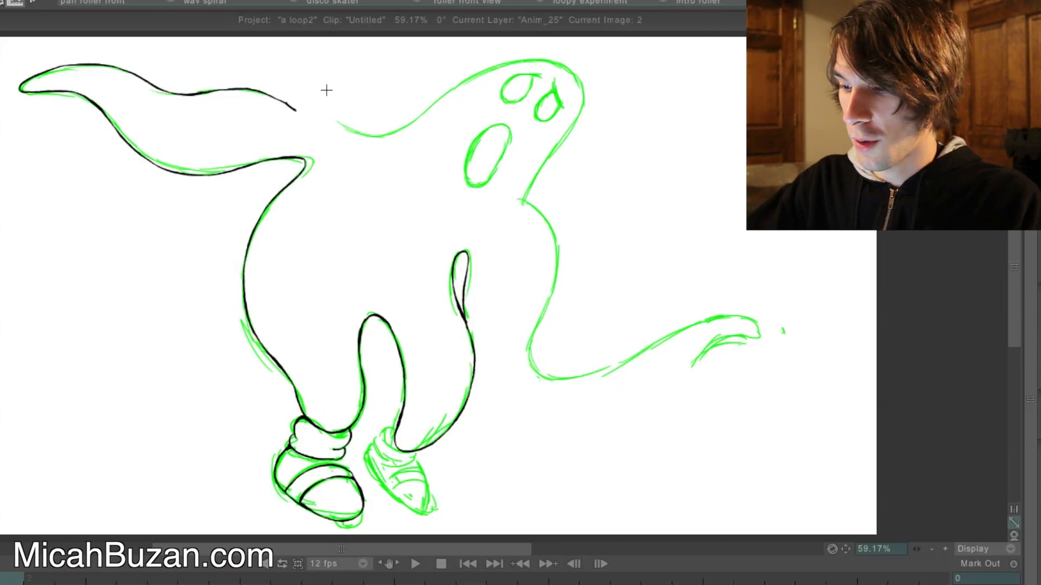
key(ctrl+z)
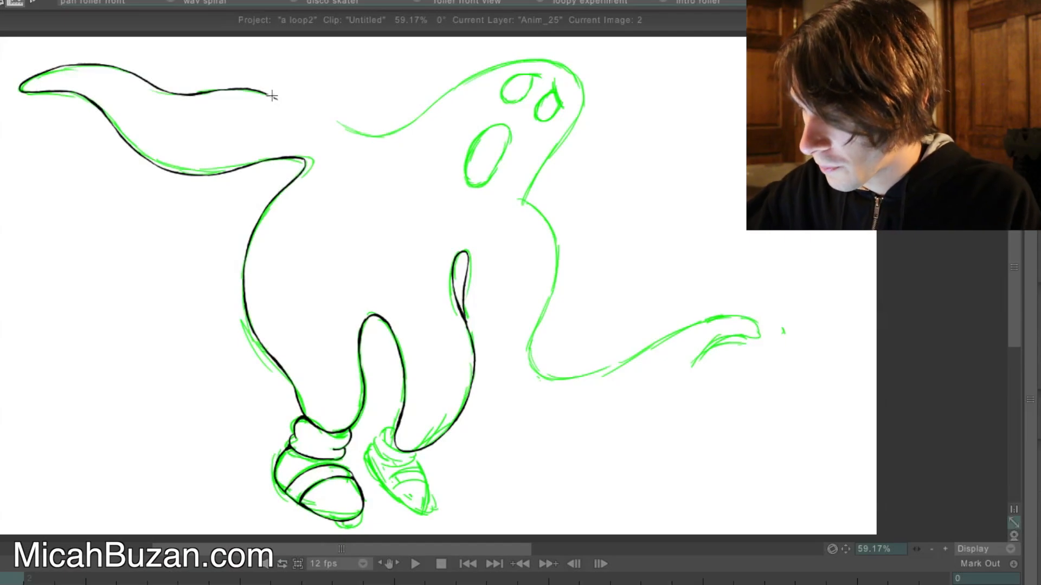
- Ink the shoulder line on image 2 from the end of the left arm's upper edge to the base of the head
drag(273, 96, 369, 135)
key(ctrl+z)
key(ctrl+z)
drag(271, 95, 385, 138)
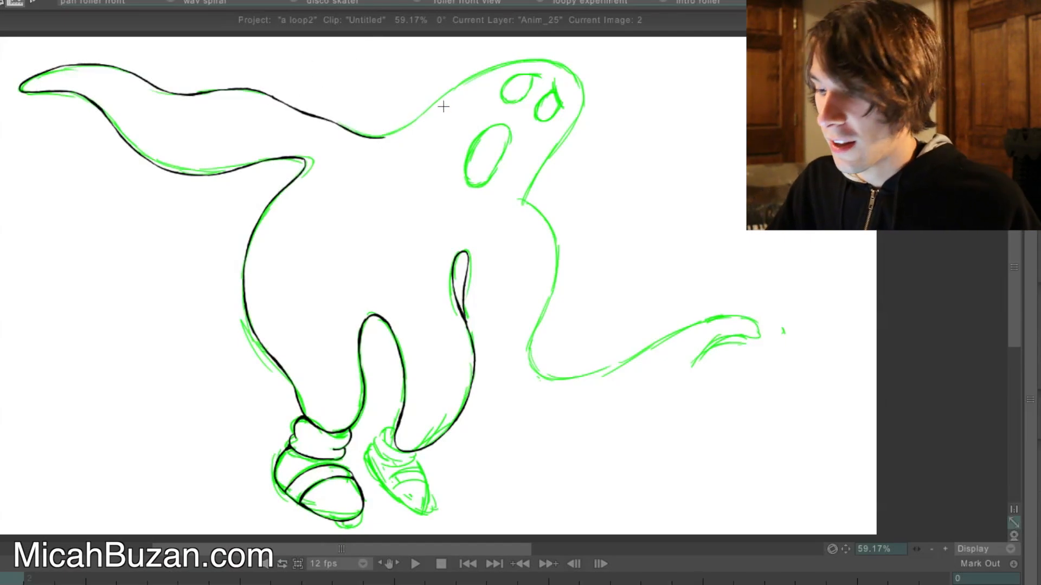
key(ctrl+z)
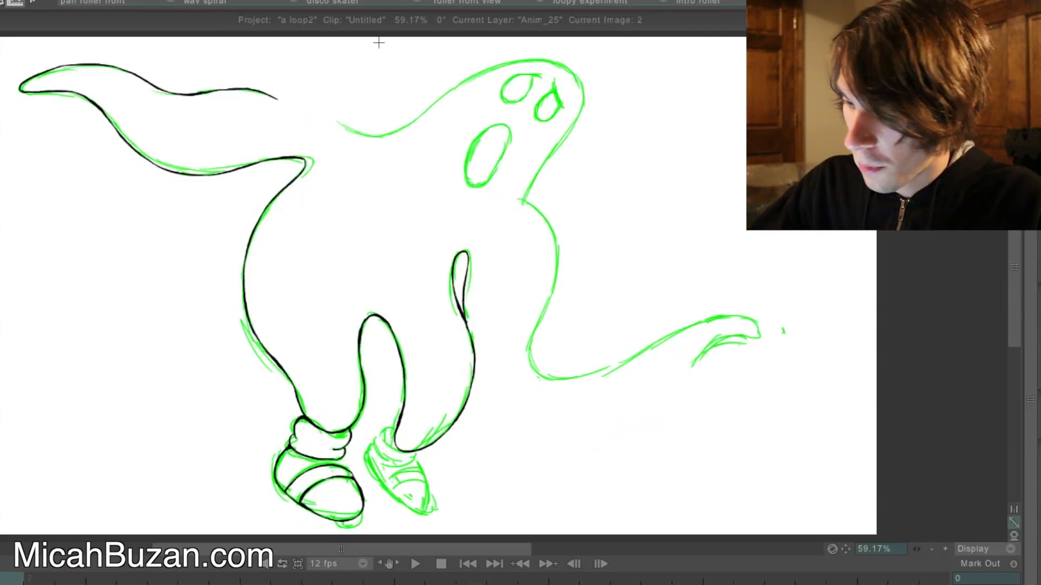
mouse_move(274, 96)
mouse_down()
mouse_move(358, 134)
mouse_move(423, 112)
mouse_up()
key(ctrl+z)
drag(373, 134, 464, 78)
key(ctrl+z)
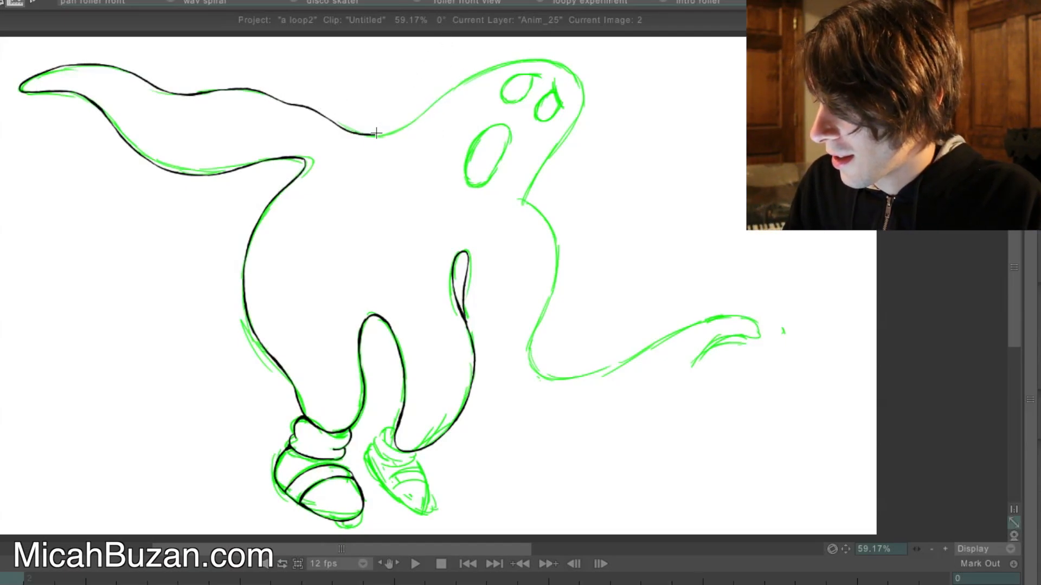
- Ink the head outline on image 2 from the shoulder over the top of the head and down the face
mouse_move(376, 133)
mouse_down()
mouse_move(483, 71)
mouse_move(541, 58)
mouse_up()
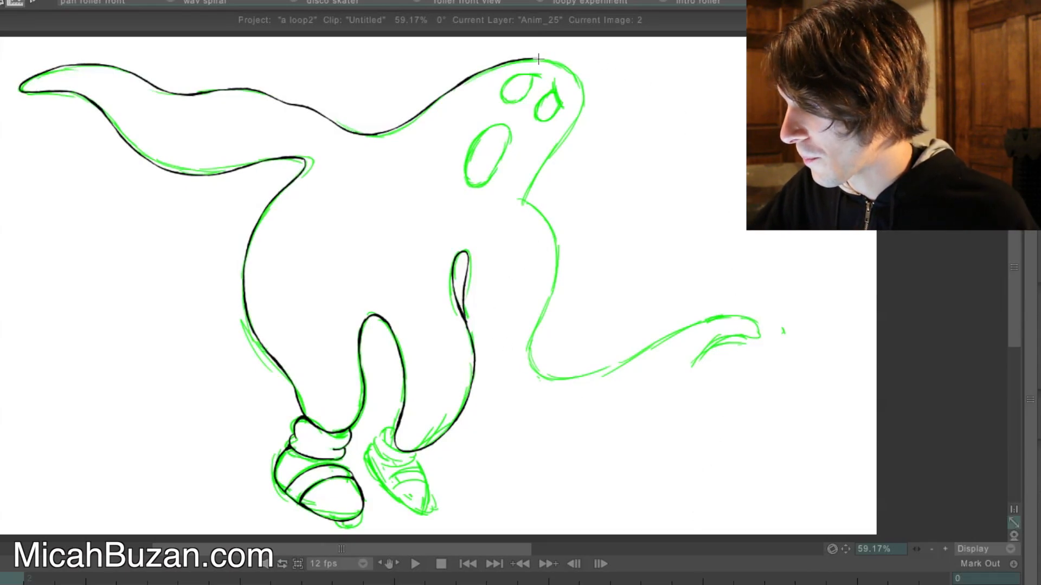
mouse_move(538, 58)
mouse_down()
mouse_move(575, 71)
mouse_move(582, 86)
mouse_move(567, 67)
mouse_move(583, 96)
mouse_move(530, 190)
mouse_up()
key(ctrl+z)
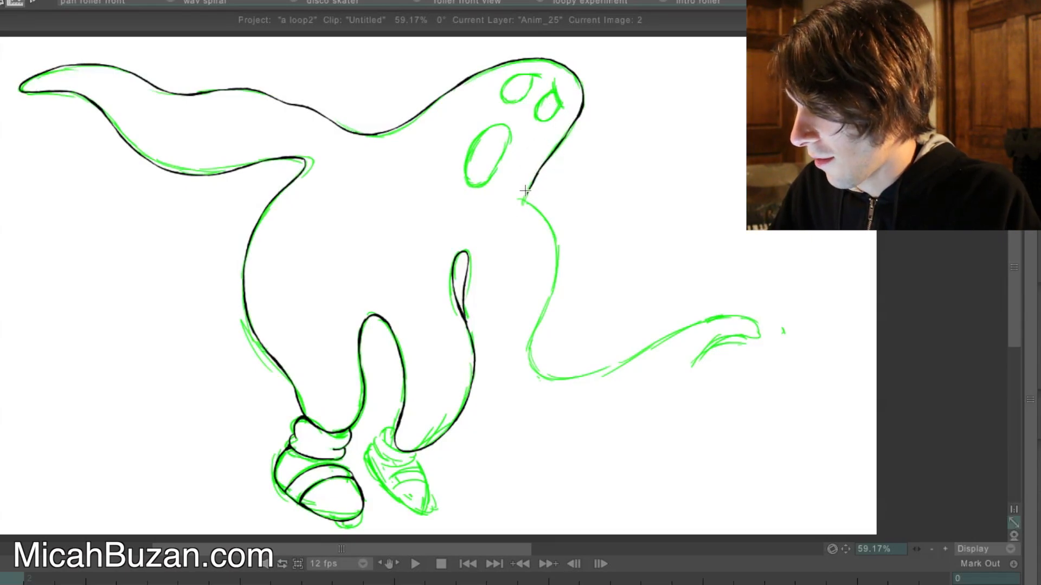
- Ink the neck and the right arm's upper edge out to its tip on image 2, and outline the mouth
key(ctrl+z)
mouse_move(543, 166)
mouse_down()
mouse_move(526, 199)
mouse_move(556, 254)
mouse_move(529, 365)
mouse_move(544, 383)
mouse_move(567, 384)
mouse_up()
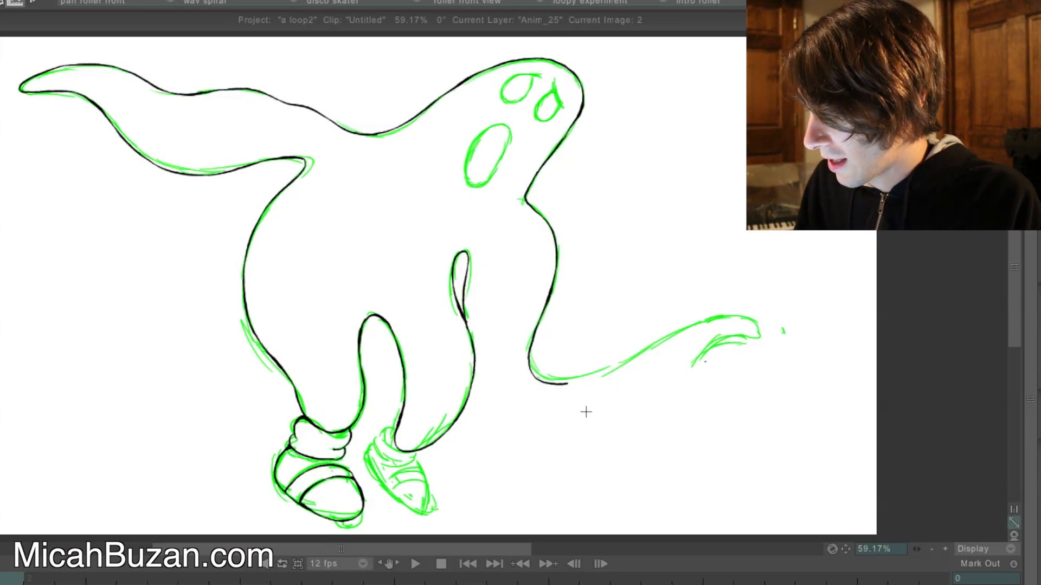
key(ctrl+z)
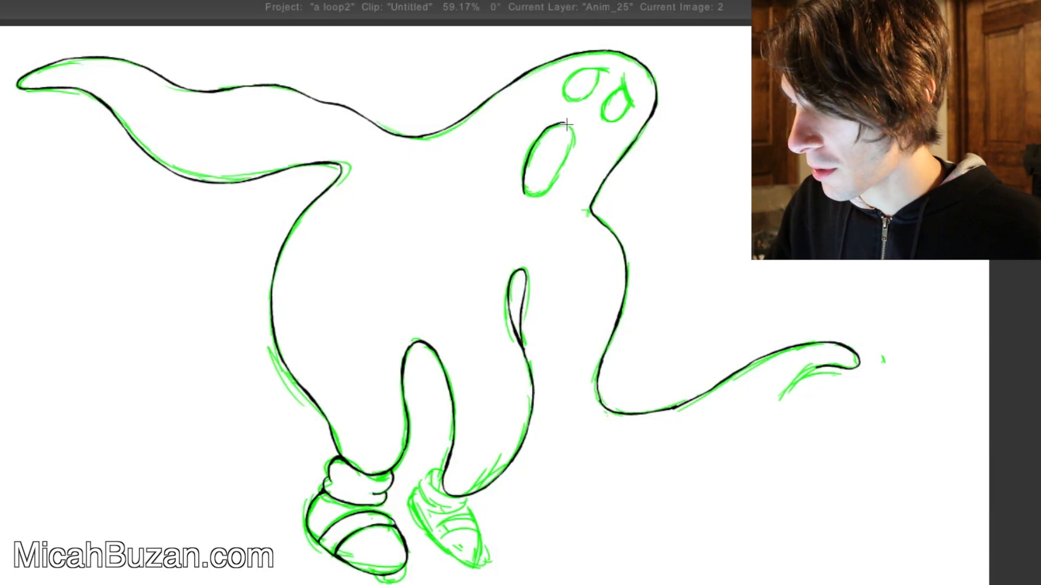
mouse_move(572, 142)
mouse_down()
mouse_move(529, 198)
mouse_move(521, 176)
mouse_move(549, 128)
mouse_up()
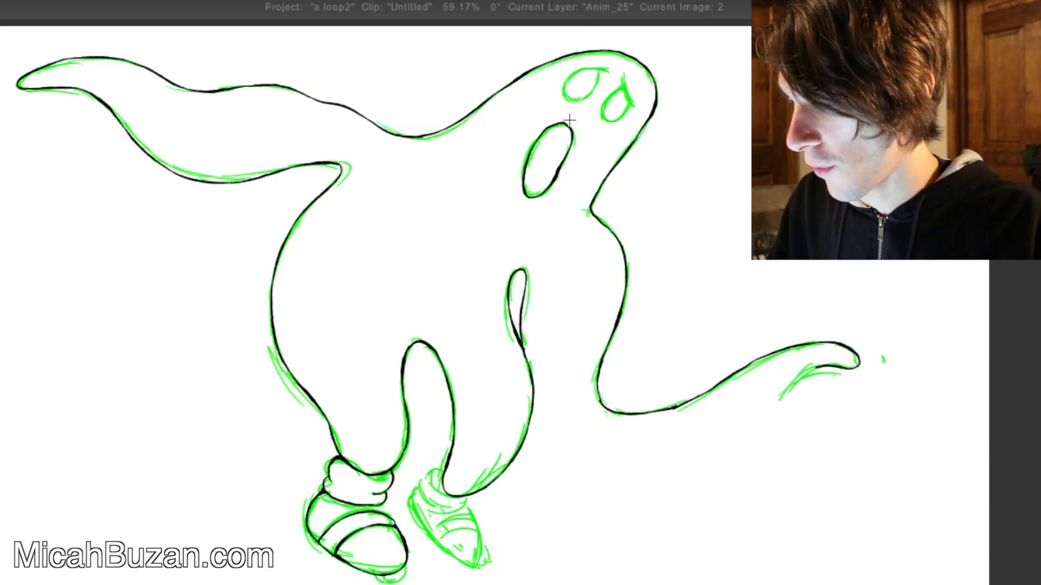
- Ink the outlines of both eyes on image 2
mouse_move(562, 92)
mouse_down()
mouse_move(571, 74)
mouse_move(607, 68)
mouse_move(571, 99)
mouse_move(583, 96)
mouse_move(598, 71)
mouse_move(562, 96)
mouse_move(581, 97)
mouse_move(596, 70)
mouse_move(632, 102)
mouse_move(613, 122)
mouse_move(603, 118)
mouse_move(627, 90)
mouse_up()
key(ctrl+z)
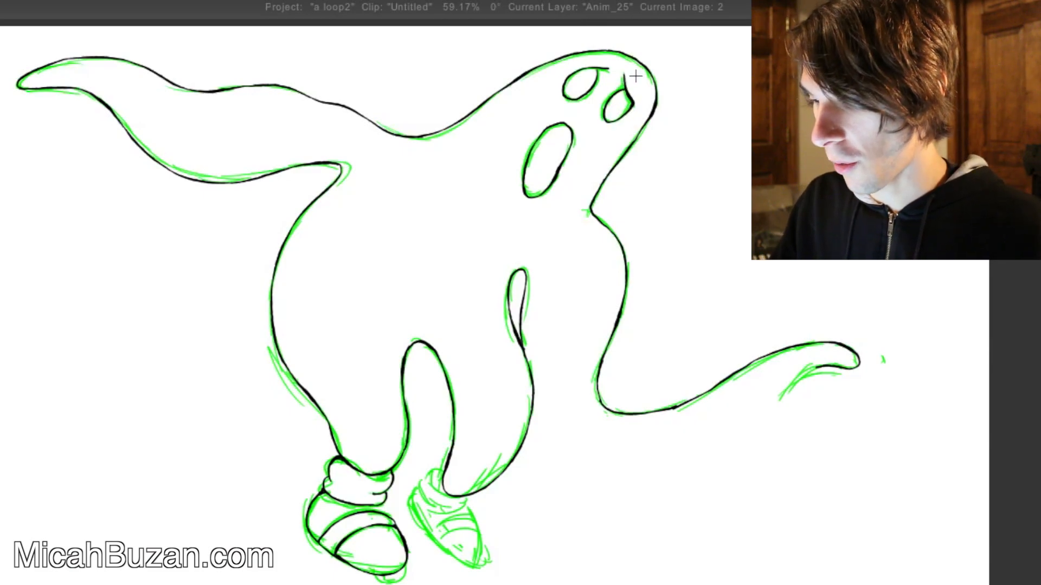
key(Right)
key(Left)
- Ink the outlines of both eyes on image 3
key(Right)
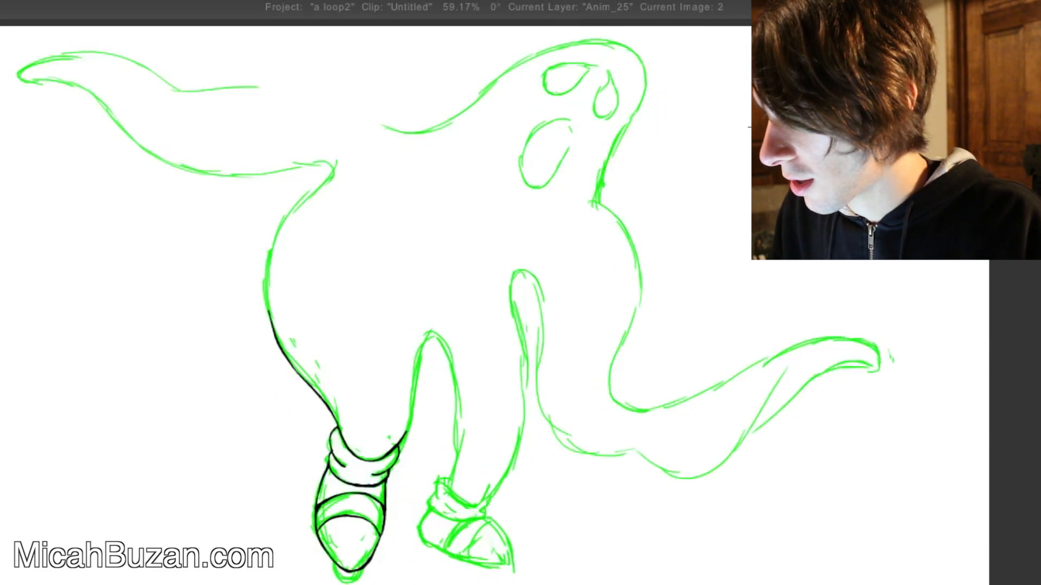
mouse_move(544, 83)
mouse_down()
mouse_move(556, 65)
mouse_move(595, 64)
mouse_move(551, 93)
mouse_move(587, 65)
mouse_move(617, 106)
mouse_up()
key(ctrl+z)
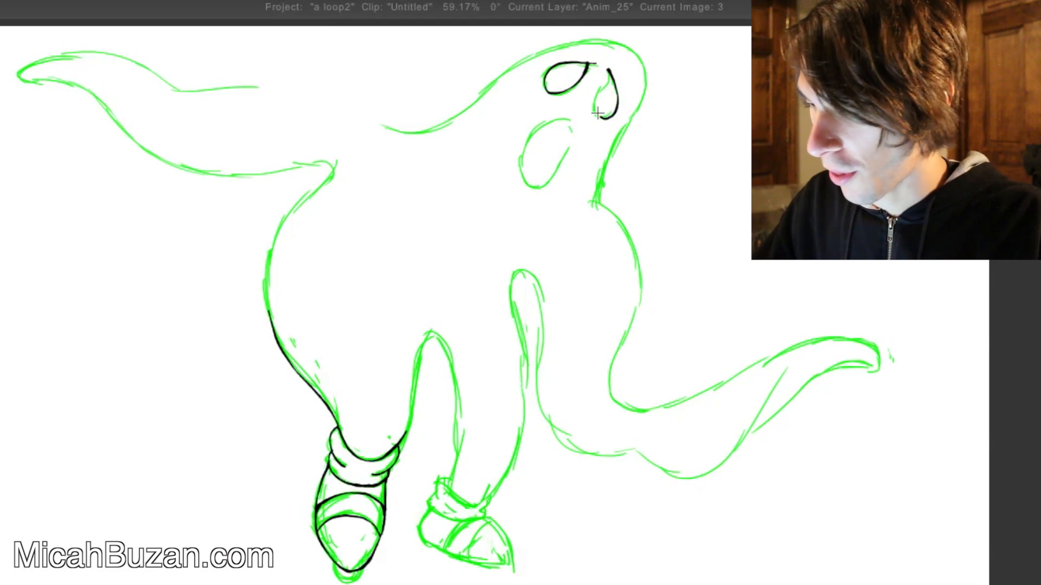
key(ctrl+z)
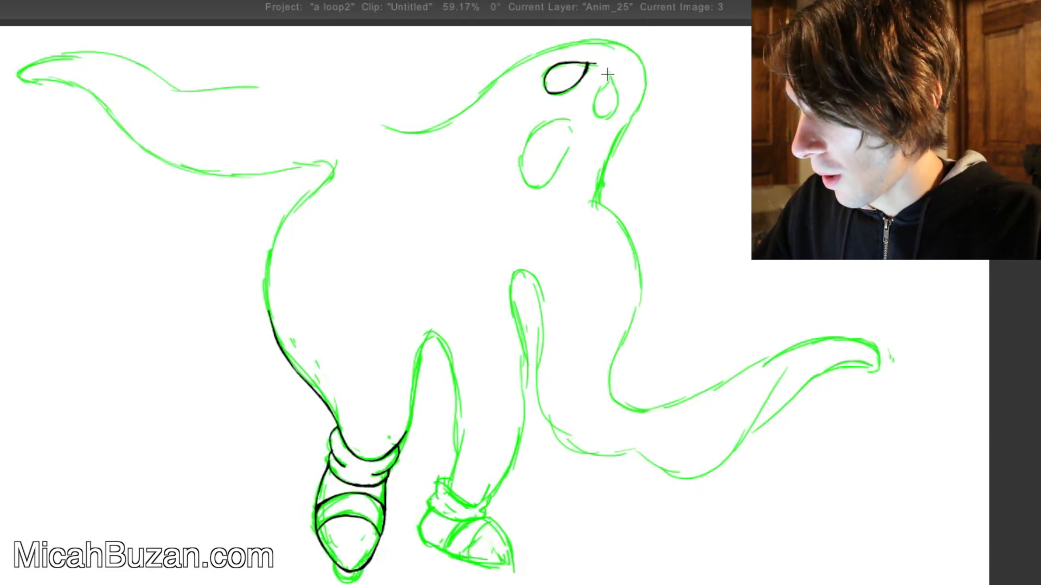
mouse_move(607, 73)
mouse_down()
mouse_move(618, 103)
mouse_move(603, 118)
mouse_move(595, 97)
mouse_move(612, 80)
mouse_up()
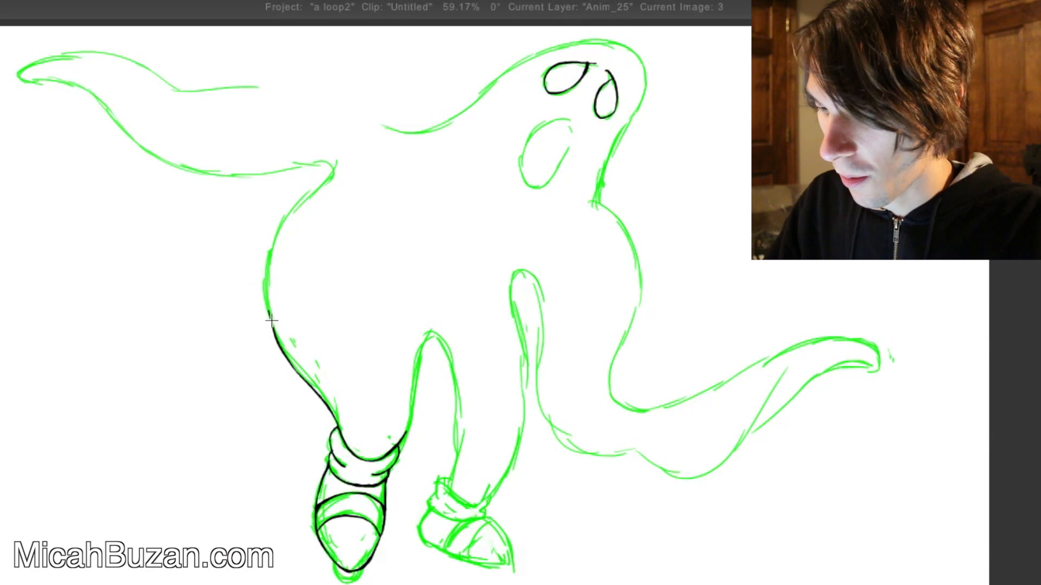
- Ink the body's left side up to the left armpit and the arch between the legs down to the right ankle on image 3
mouse_move(270, 316)
mouse_down()
mouse_move(277, 236)
mouse_move(327, 174)
mouse_move(324, 163)
mouse_move(303, 167)
mouse_up()
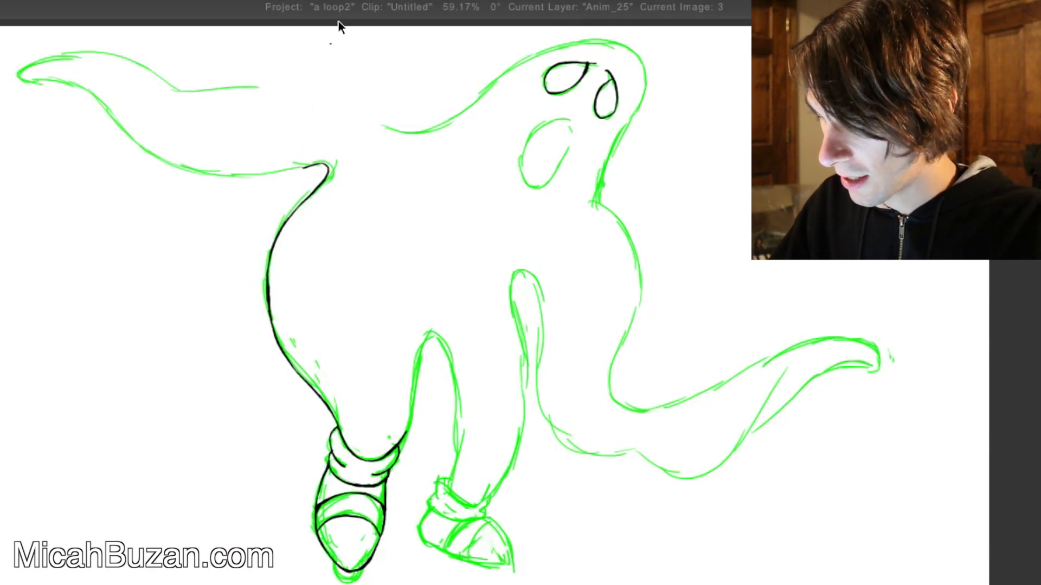
drag(405, 434, 415, 384)
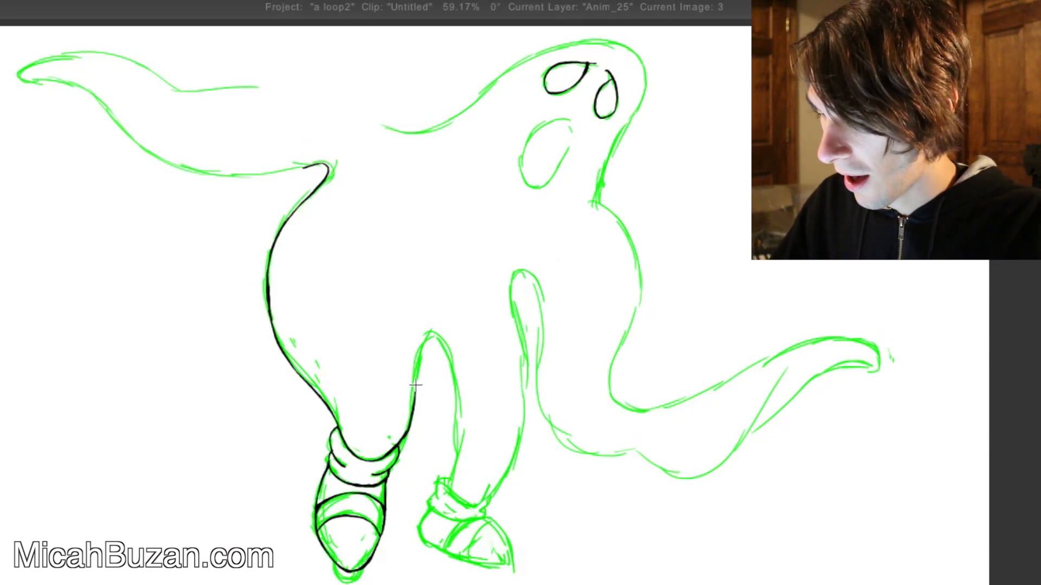
key(ctrl+z)
mouse_move(402, 439)
mouse_down()
mouse_move(420, 343)
mouse_move(439, 342)
mouse_move(458, 405)
mouse_up()
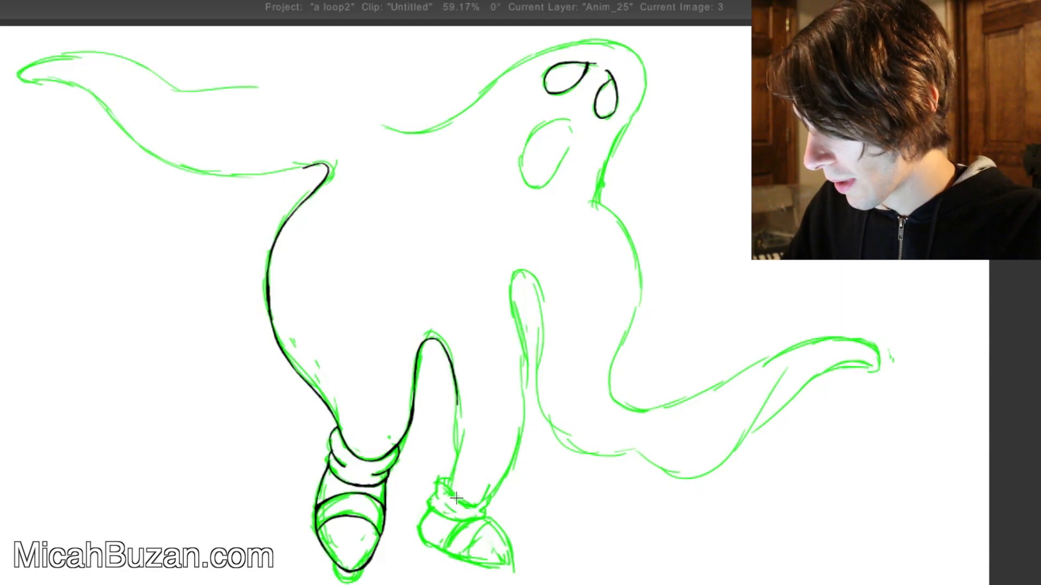
drag(455, 498, 458, 404)
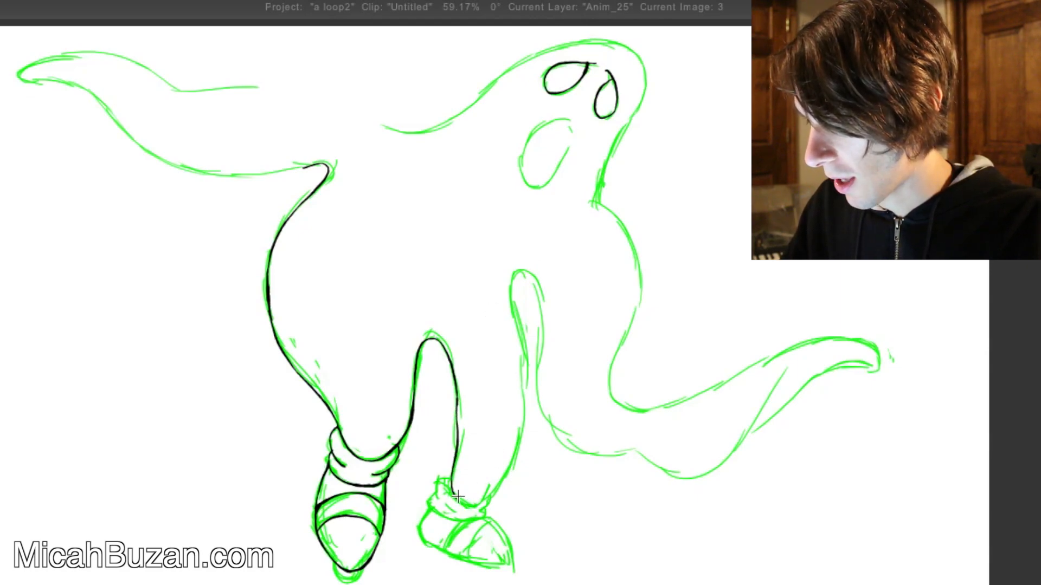
- Ink the right leg's ankle line and its outer edge, around the narrow fold and down to the sheet's hem on image 3
mouse_move(455, 494)
mouse_down()
mouse_move(480, 504)
mouse_move(504, 484)
mouse_move(470, 504)
mouse_move(493, 495)
mouse_up()
key(ctrl+z)
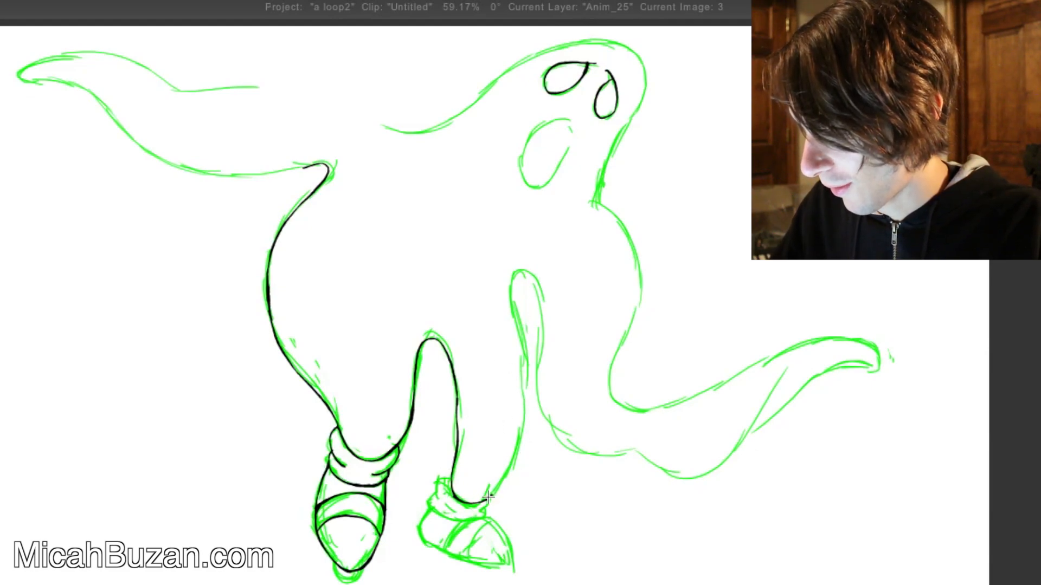
mouse_move(488, 497)
mouse_down()
mouse_move(518, 459)
mouse_move(513, 469)
mouse_move(523, 417)
mouse_move(524, 428)
mouse_move(511, 282)
mouse_move(531, 274)
mouse_move(536, 398)
mouse_move(559, 445)
mouse_move(645, 454)
mouse_move(667, 472)
mouse_up()
key(ctrl+z)
key(ctrl+z)
key(ctrl+z)
key(ctrl+z)
- Ink the wavy hem and the right arm's lower edge out to the arm's tip on image 3
mouse_move(583, 455)
mouse_down()
mouse_move(638, 454)
mouse_move(706, 478)
mouse_move(750, 436)
mouse_up()
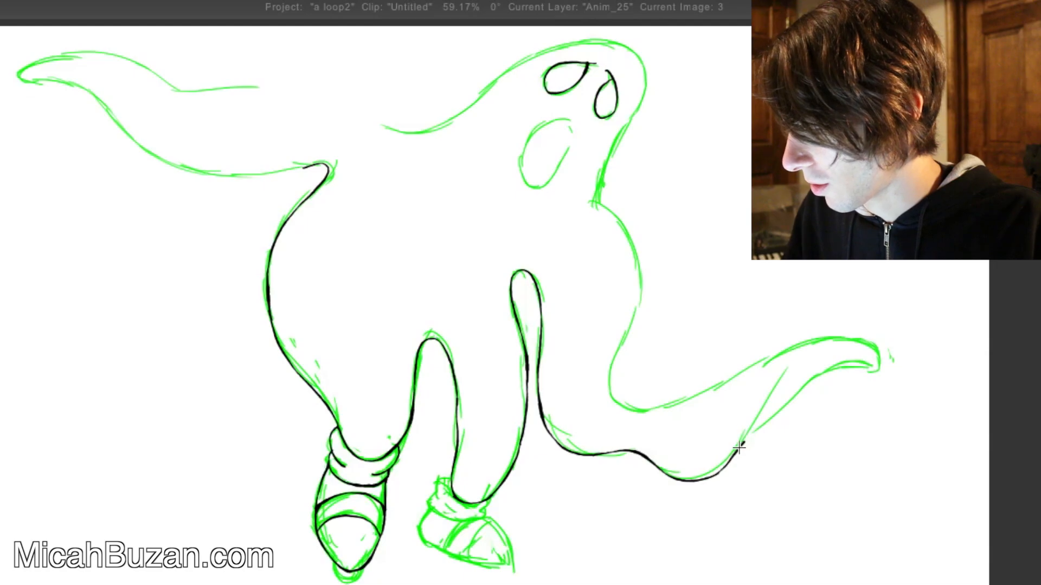
key(ctrl+z)
drag(710, 477, 780, 412)
key(ctrl+z)
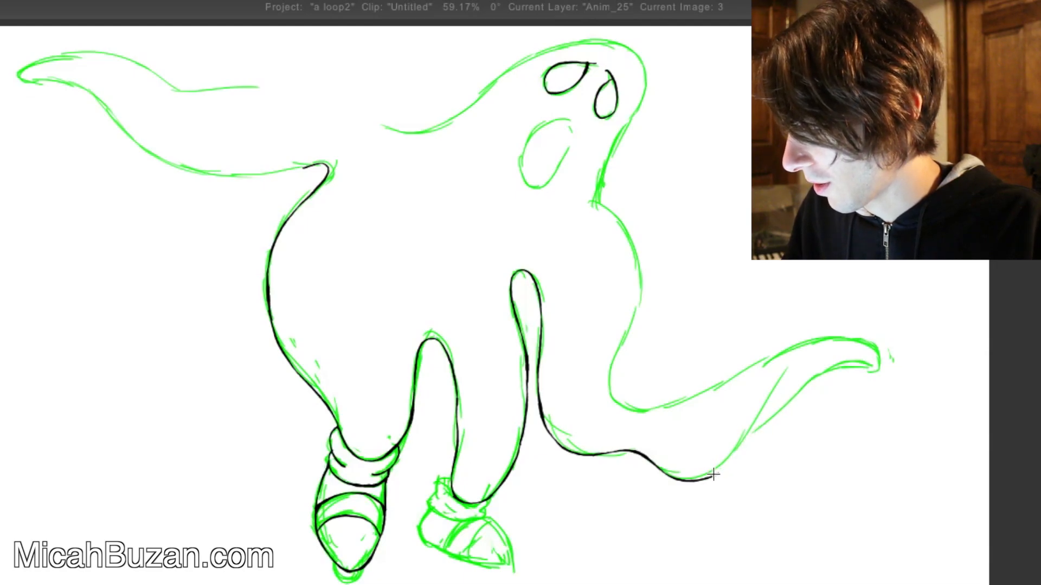
drag(714, 475, 839, 362)
key(ctrl+z)
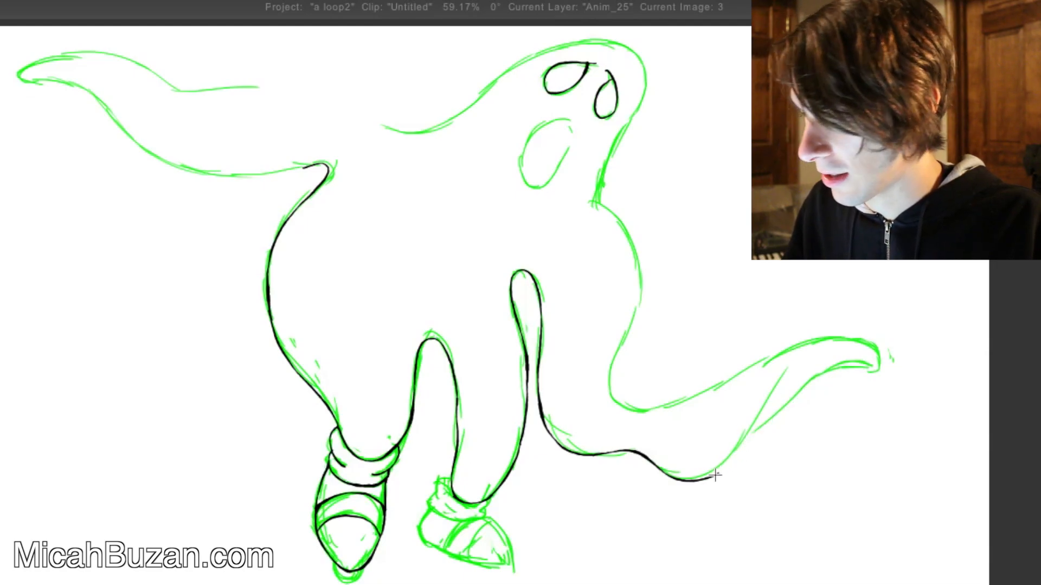
mouse_move(715, 476)
mouse_down()
mouse_move(805, 388)
mouse_move(872, 369)
mouse_up()
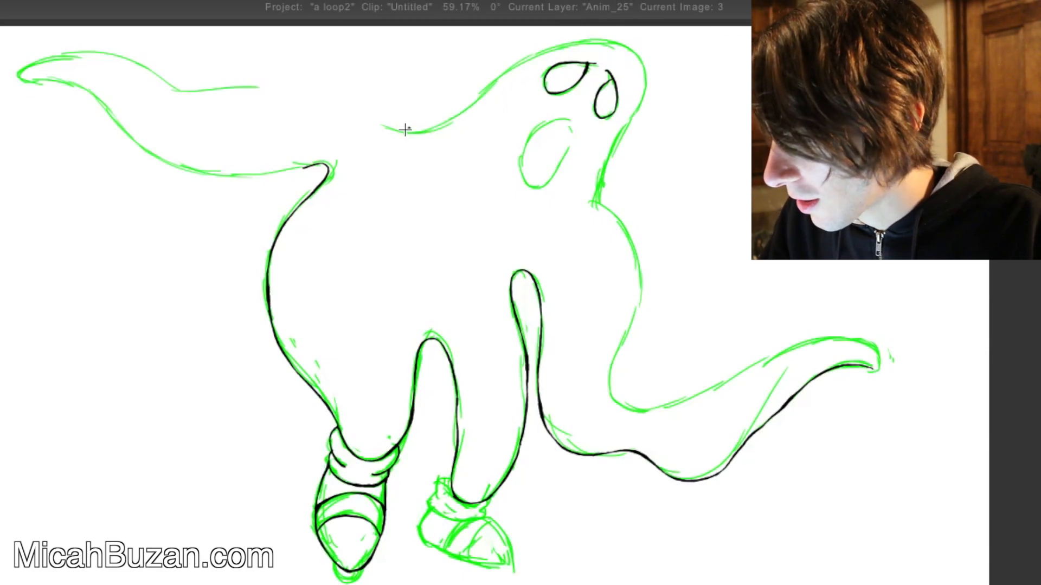
- Ink the head outline on image 3 from the shoulder over the top of the head and down the face to the neck
drag(399, 131, 592, 40)
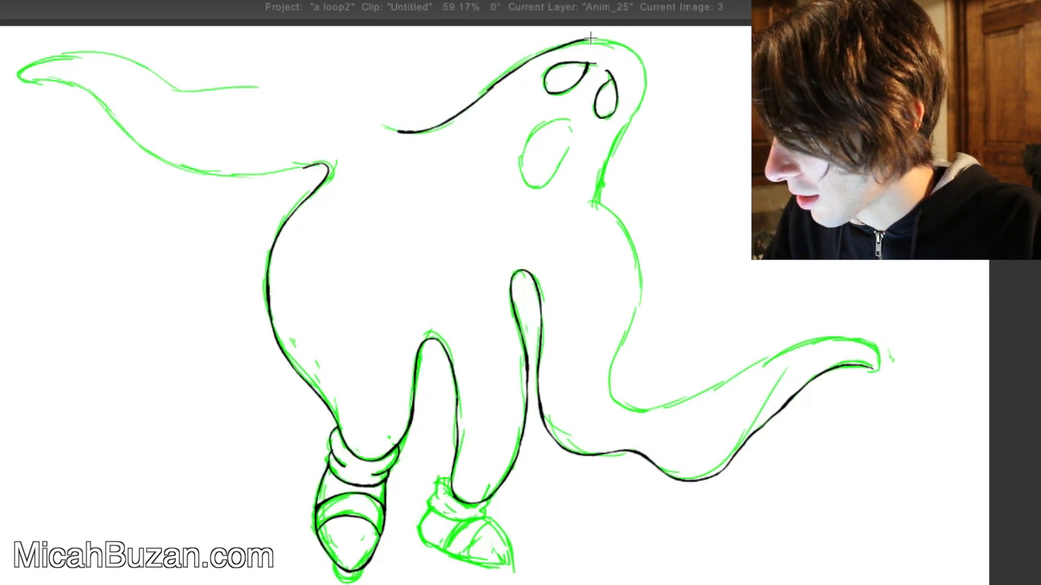
key(ctrl+z)
mouse_move(490, 89)
mouse_down()
mouse_move(539, 54)
mouse_move(619, 41)
mouse_up()
key(ctrl+z)
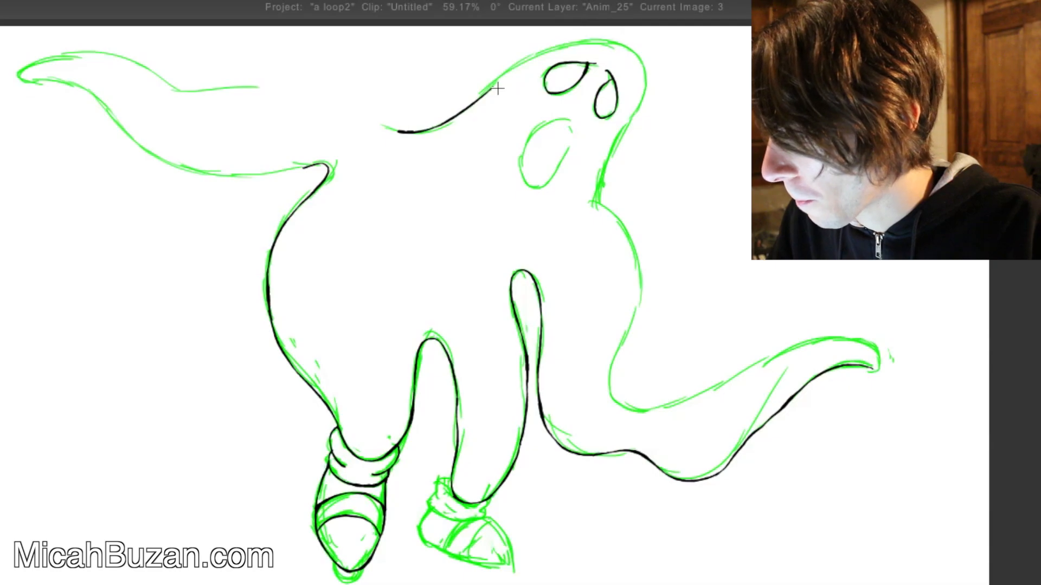
mouse_move(490, 91)
mouse_down()
mouse_move(610, 38)
mouse_move(641, 63)
mouse_move(615, 142)
mouse_up()
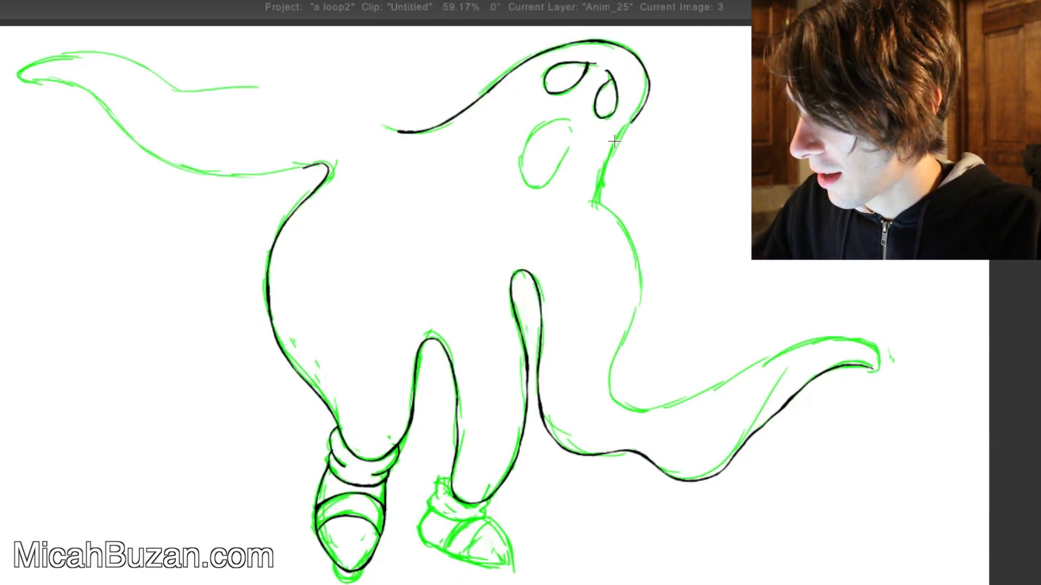
key(ctrl+z)
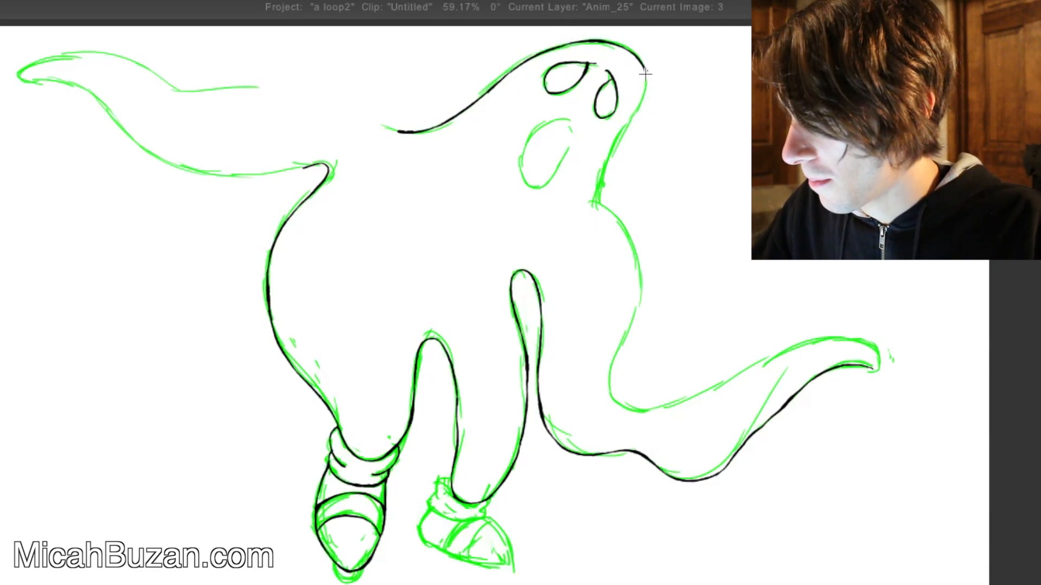
drag(645, 74, 620, 133)
key(ctrl+z)
mouse_move(600, 204)
mouse_down()
mouse_move(607, 147)
mouse_move(647, 70)
mouse_up()
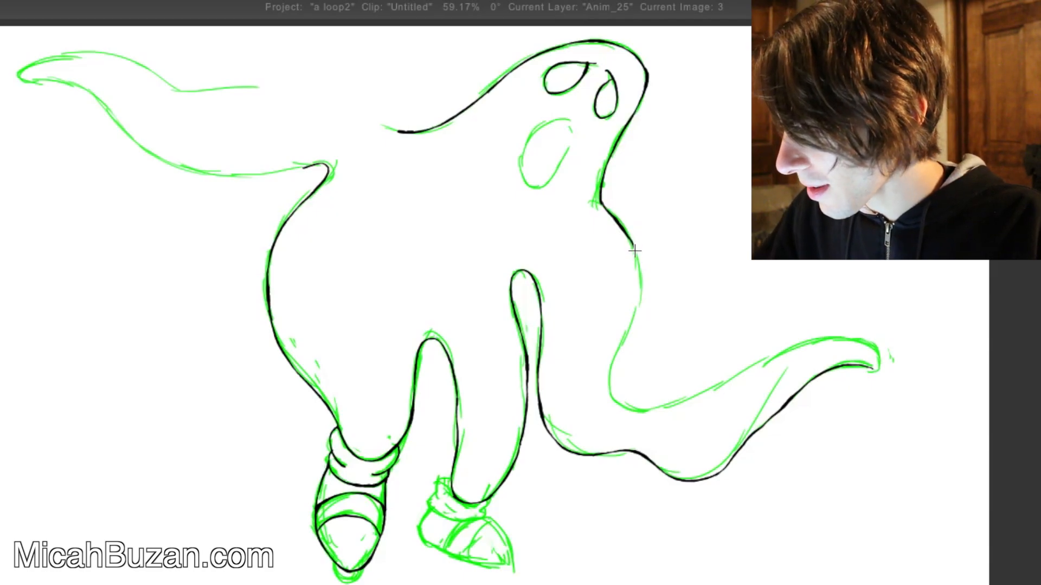
- Ink the body's right side from the neck and the right arm's upper edge around its tip on image 3
drag(600, 202, 638, 252)
key(ctrl+z)
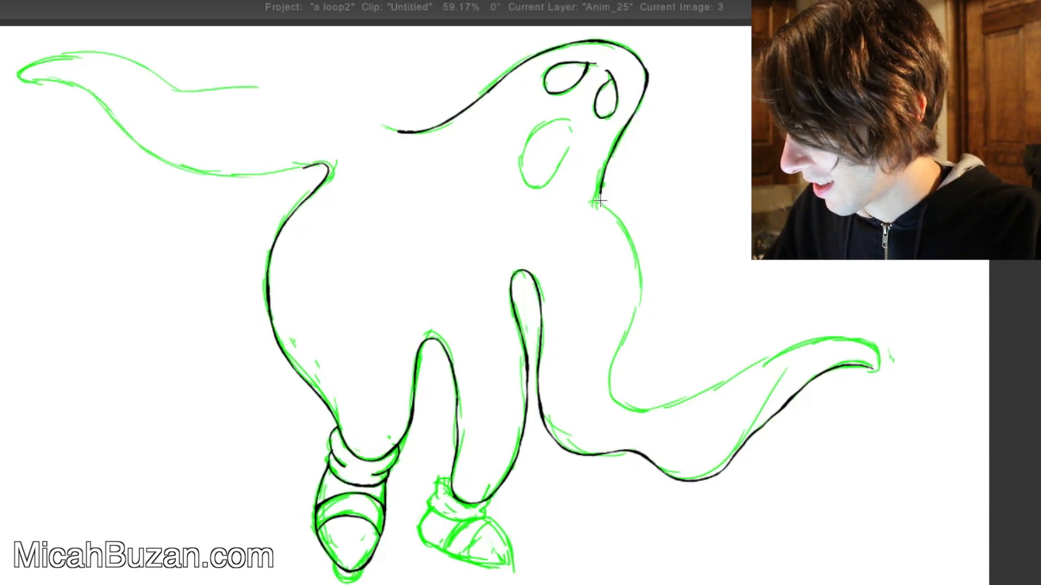
mouse_move(600, 201)
mouse_down()
mouse_move(631, 237)
mouse_move(642, 289)
mouse_move(609, 387)
mouse_move(640, 407)
mouse_move(747, 371)
mouse_up()
key(ctrl+z)
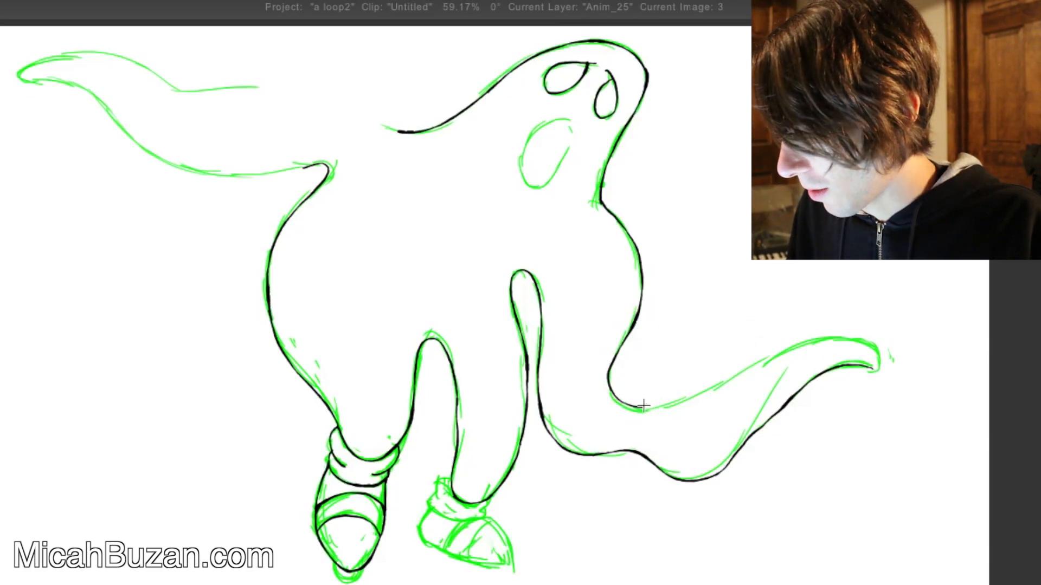
drag(641, 407, 751, 371)
key(ctrl+z)
mouse_move(639, 406)
mouse_down()
mouse_move(679, 400)
mouse_move(786, 346)
mouse_move(759, 374)
mouse_move(731, 381)
mouse_move(797, 344)
mouse_move(852, 340)
mouse_move(872, 368)
mouse_up()
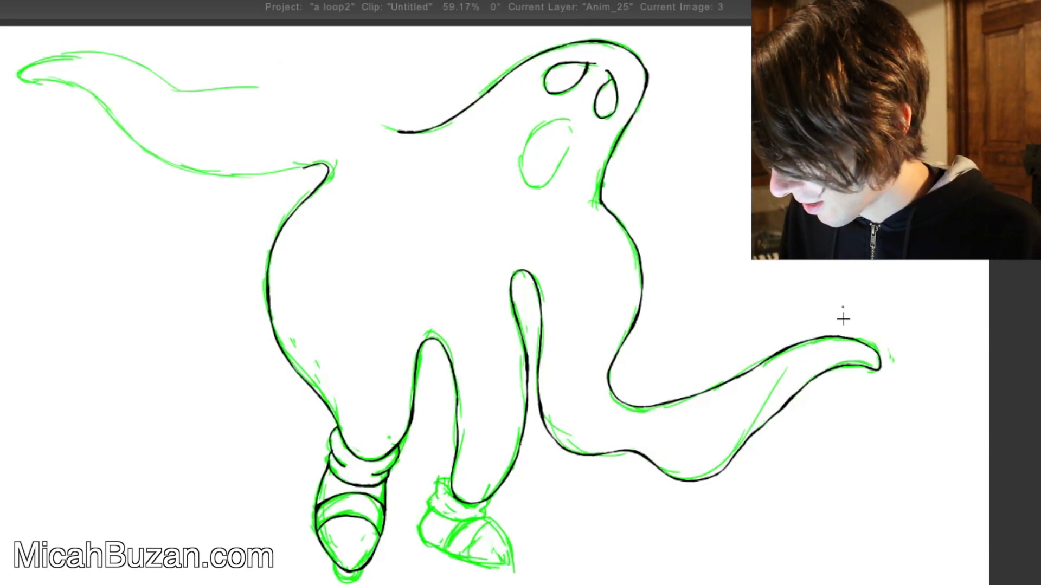
- Ink the missing hem section between the narrow fold and the right arm's lower edge on image 4
key(Right)
key(Right)
key(Left)
key(Left)
key(Right)
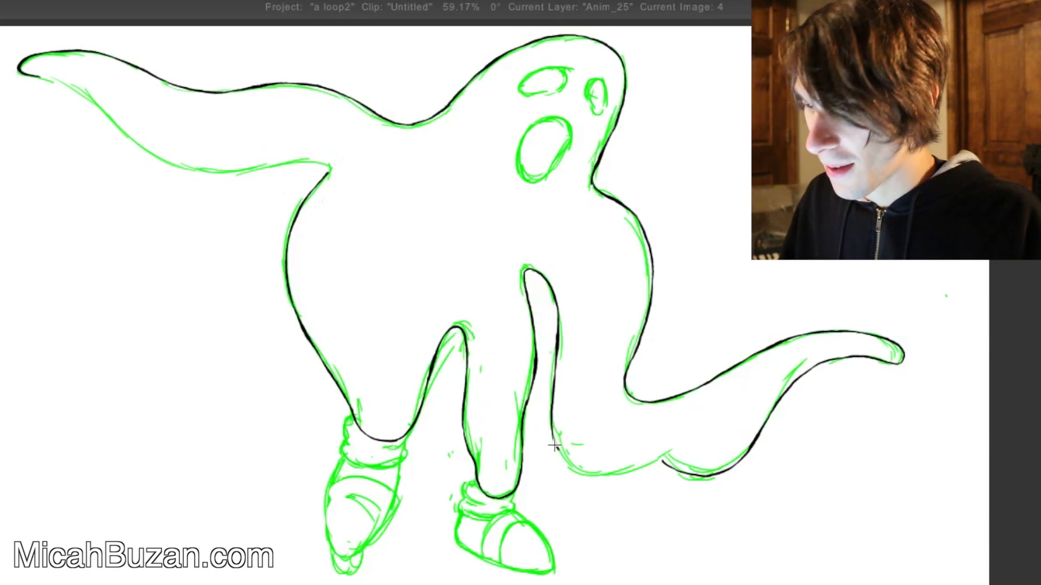
mouse_move(554, 446)
mouse_down()
mouse_move(608, 471)
mouse_move(663, 462)
mouse_up()
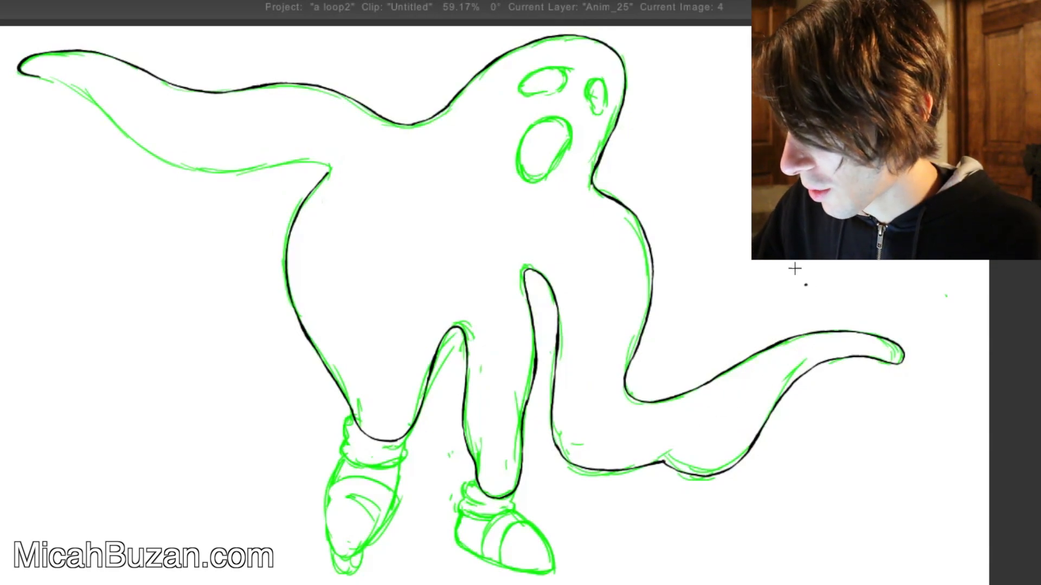
- Ink the outlines of the mouth and both eyes on image 4
mouse_move(523, 180)
mouse_down()
mouse_move(527, 130)
mouse_move(560, 117)
mouse_move(571, 136)
mouse_move(552, 165)
mouse_up()
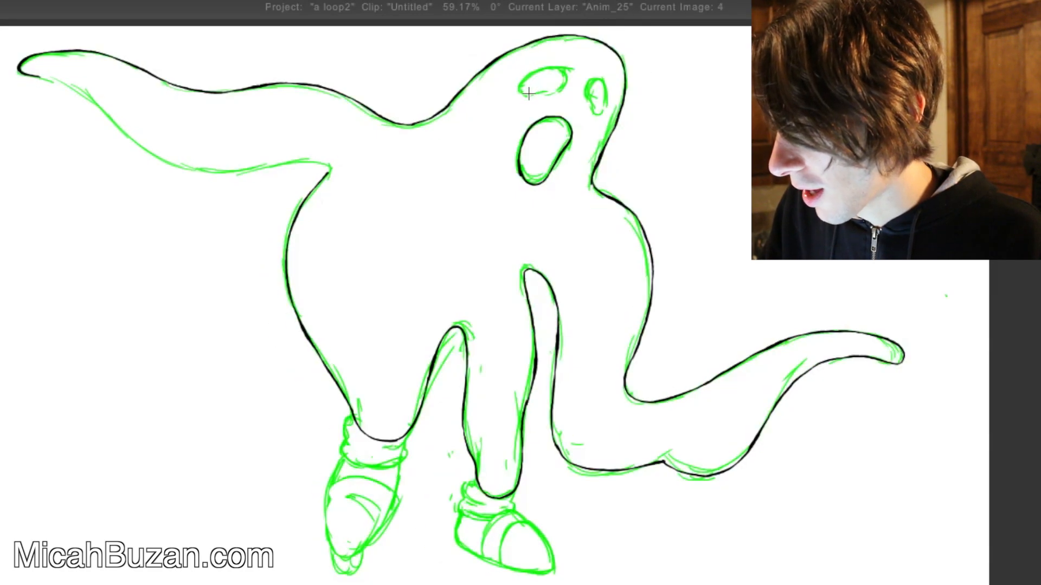
mouse_move(522, 93)
mouse_down()
mouse_move(543, 69)
mouse_move(576, 66)
mouse_move(561, 68)
mouse_move(566, 85)
mouse_move(525, 94)
mouse_up()
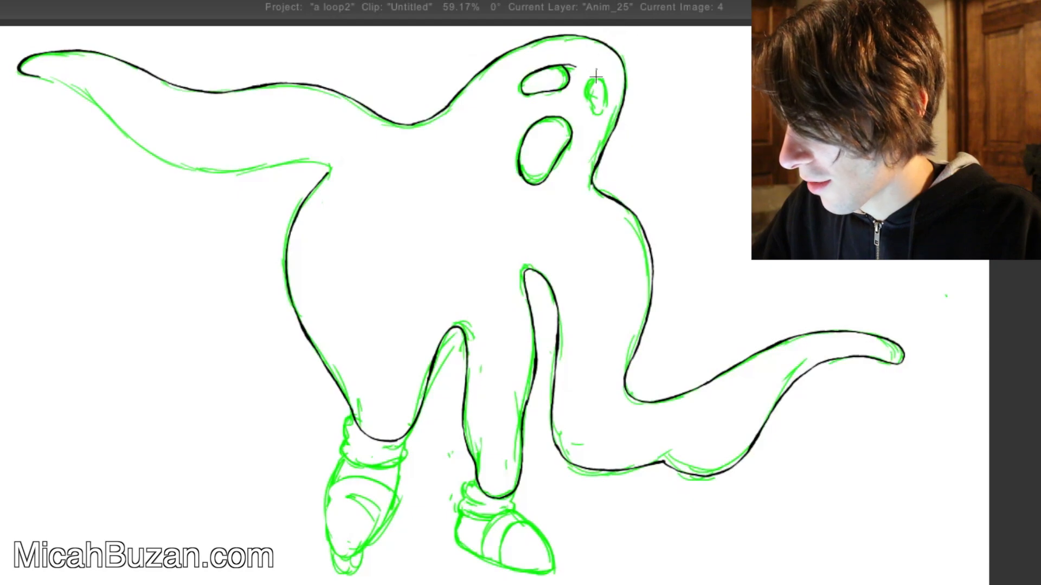
mouse_move(595, 114)
mouse_down()
mouse_move(586, 86)
mouse_move(596, 76)
mouse_move(607, 97)
mouse_move(593, 108)
mouse_up()
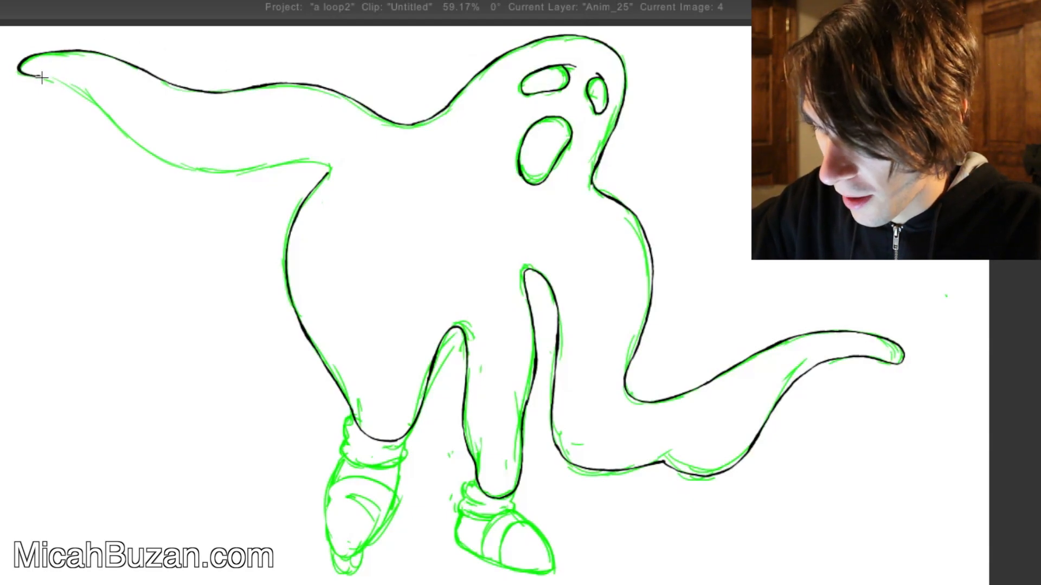
- Ink the left arm's lower edge on image 4 from the tip to the armpit
drag(42, 78, 85, 100)
key(ctrl+z)
mouse_move(36, 75)
mouse_down()
mouse_move(76, 86)
mouse_move(180, 168)
mouse_move(226, 173)
mouse_move(317, 158)
mouse_up()
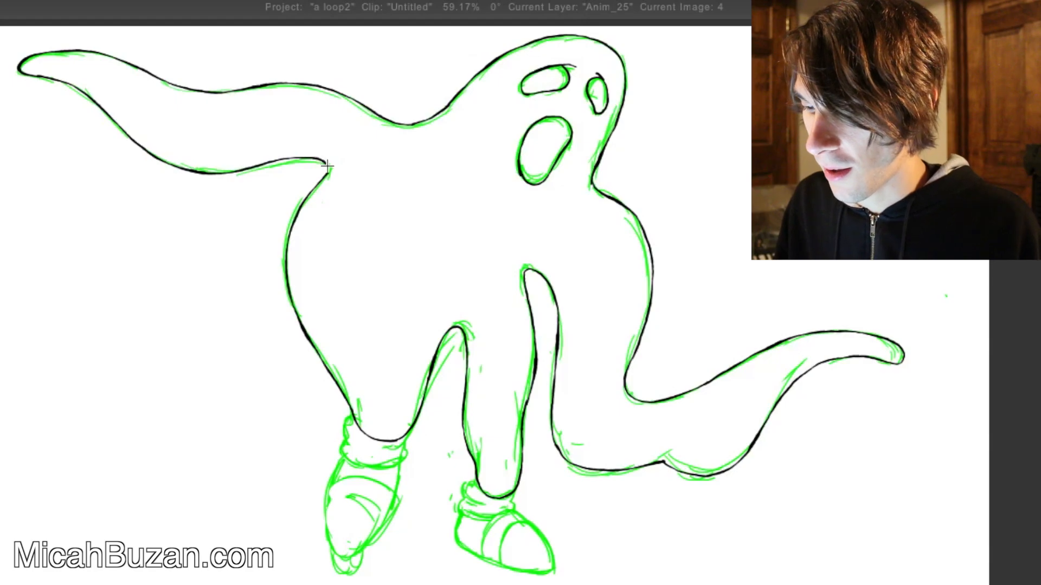
key(Left)
key(Right)
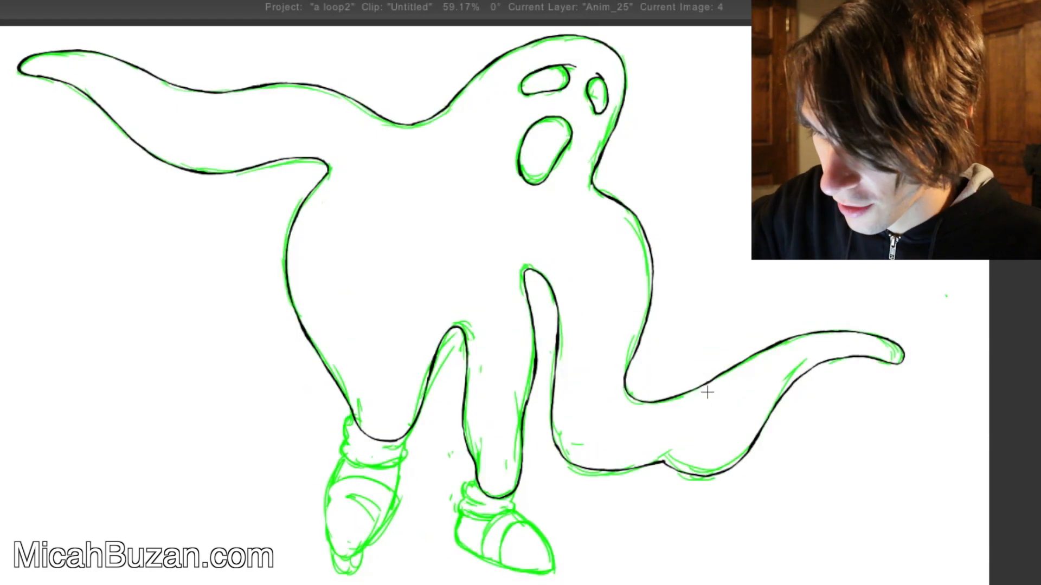
- Return to image 3 and ink the left arm's tip, its upper edge, and its lower edge to the armpit
key(Right)
key(Right)
key(Left)
key(Right)
key(Left)
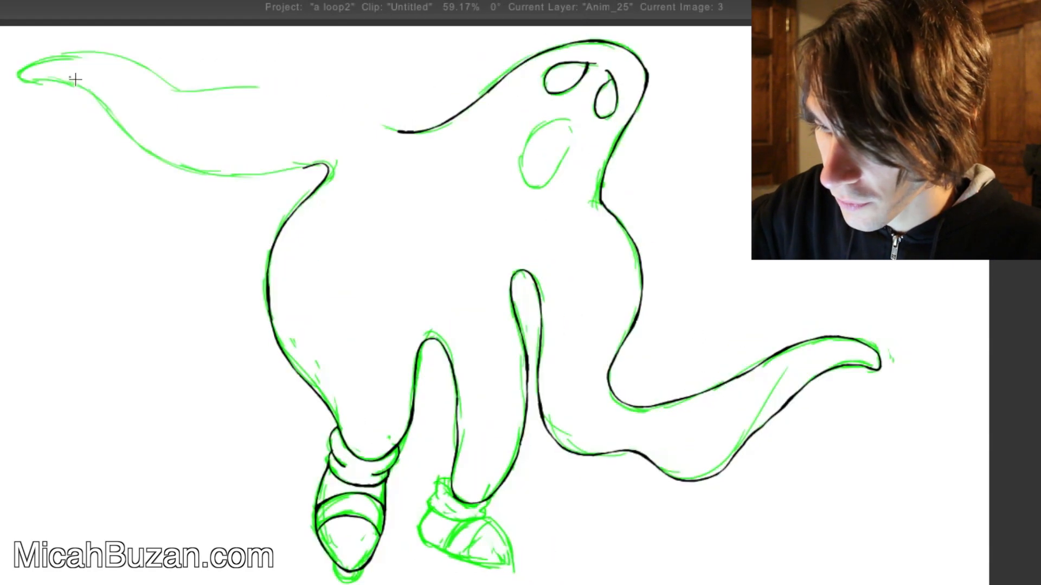
key(Left)
key(Right)
mouse_move(46, 83)
mouse_down()
mouse_move(19, 74)
mouse_move(58, 52)
mouse_move(94, 51)
mouse_move(187, 90)
mouse_move(316, 84)
mouse_move(276, 79)
mouse_up()
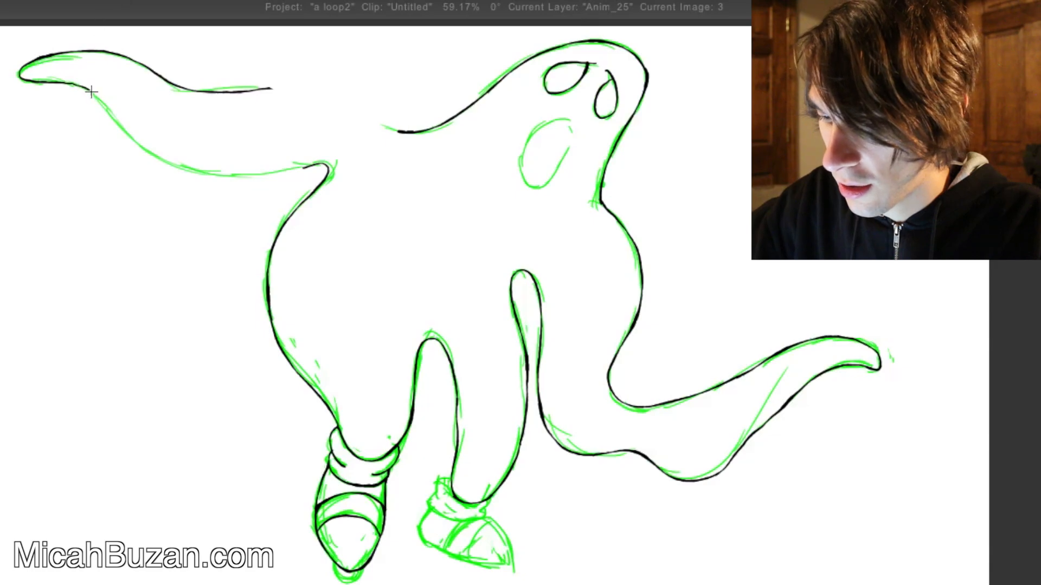
mouse_move(98, 103)
mouse_down()
mouse_move(174, 167)
mouse_move(208, 176)
mouse_move(307, 168)
mouse_up()
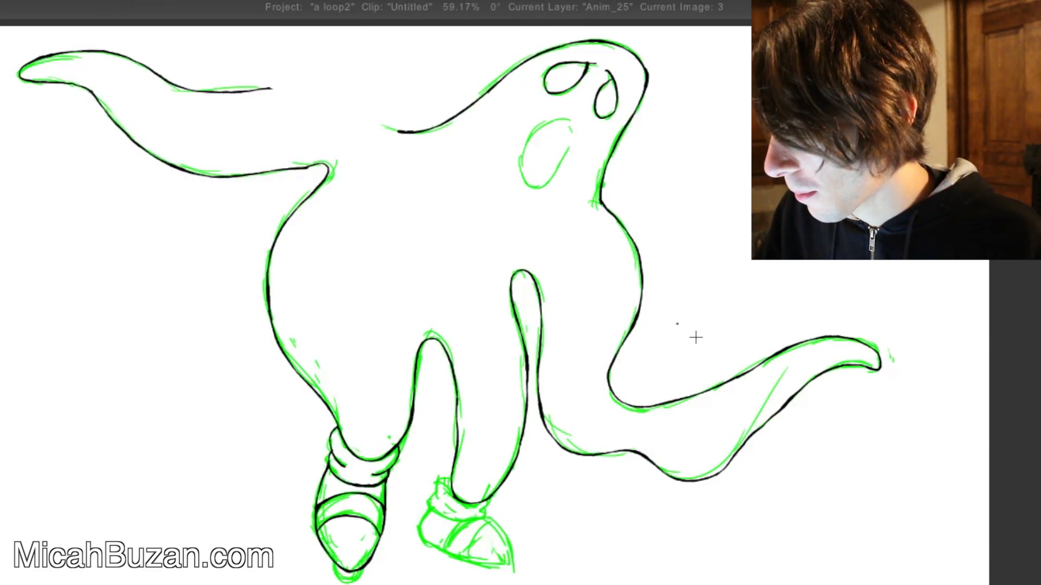
- Ink the mouth outline on image 3
drag(521, 165, 549, 120)
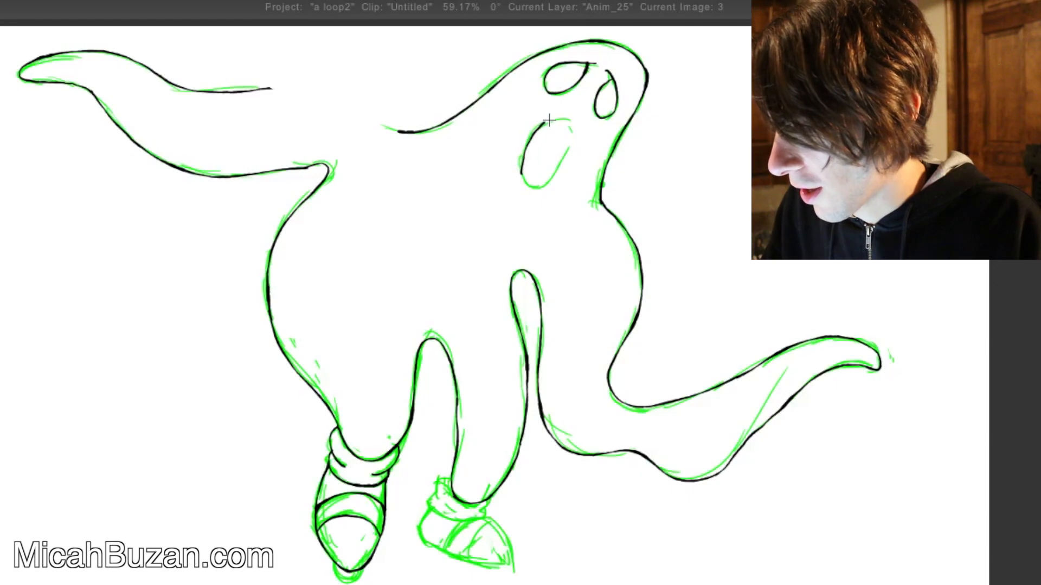
key(ctrl+z)
mouse_move(522, 177)
mouse_down()
mouse_move(527, 140)
mouse_move(561, 116)
mouse_move(572, 134)
mouse_move(534, 190)
mouse_up()
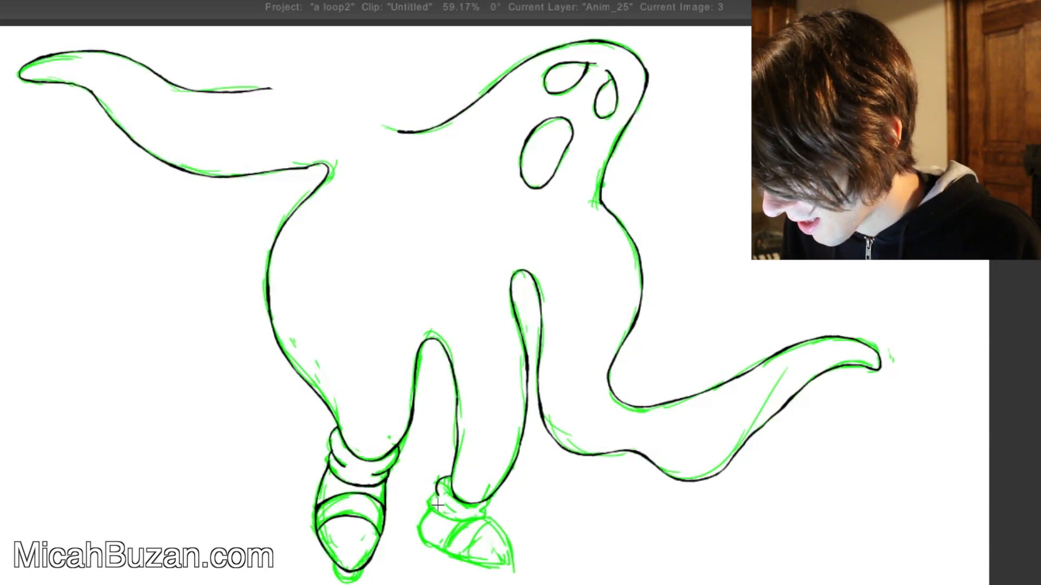
- Ink the right foot's sock cuff and the outline of its shoe on image 3
mouse_move(432, 508)
mouse_down()
mouse_move(478, 519)
mouse_move(491, 496)
mouse_move(429, 505)
mouse_move(418, 526)
mouse_move(433, 544)
mouse_move(491, 565)
mouse_up()
key(ctrl+z)
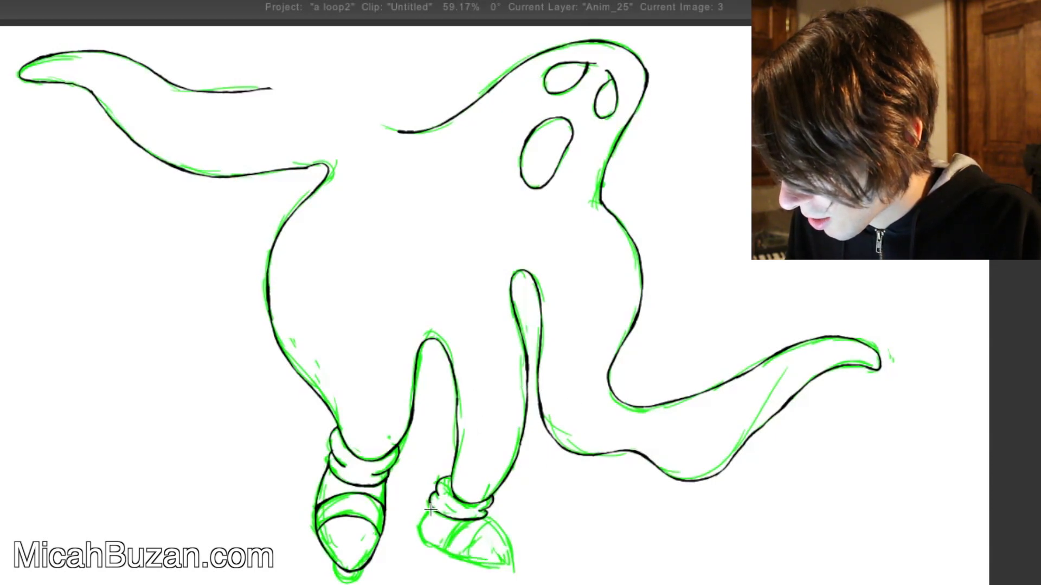
drag(420, 536, 504, 567)
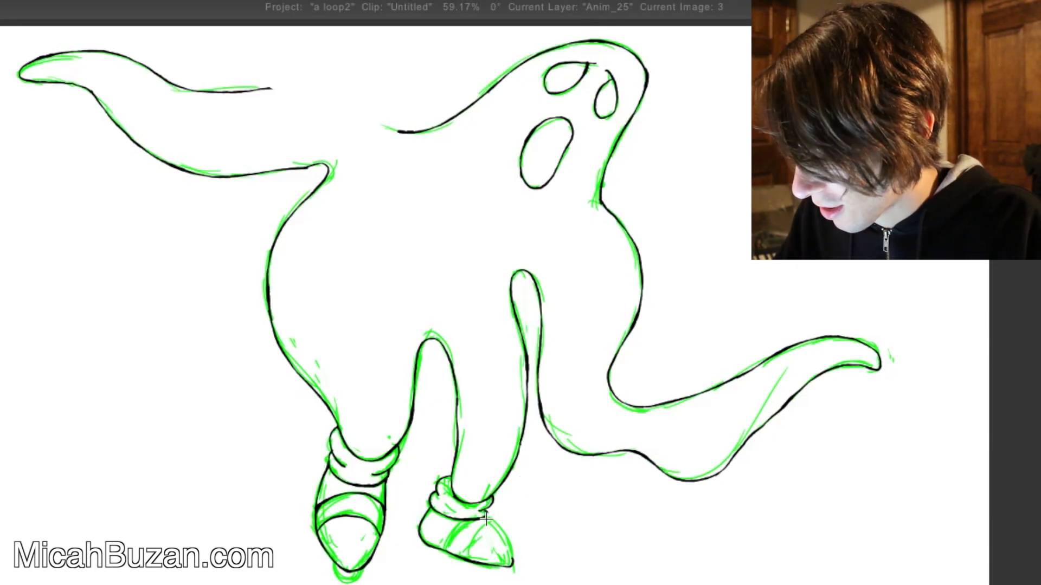
drag(487, 519, 512, 549)
key(ctrl+z)
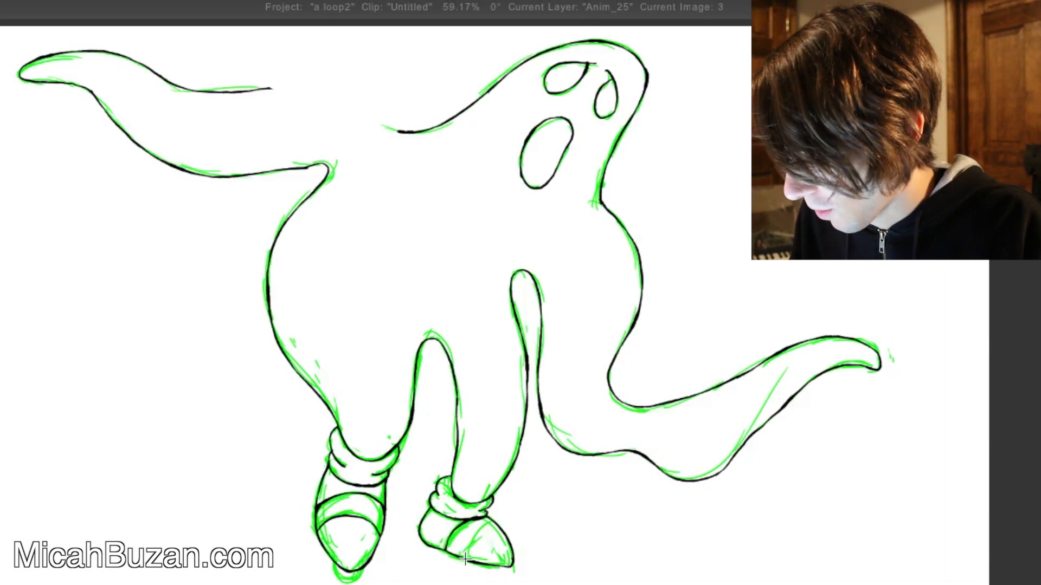
- Ink the curved toe band across the right shoe on image 3
drag(465, 559, 494, 522)
key(ctrl+z)
mouse_move(465, 559)
mouse_down()
mouse_move(479, 531)
mouse_move(495, 523)
mouse_up()
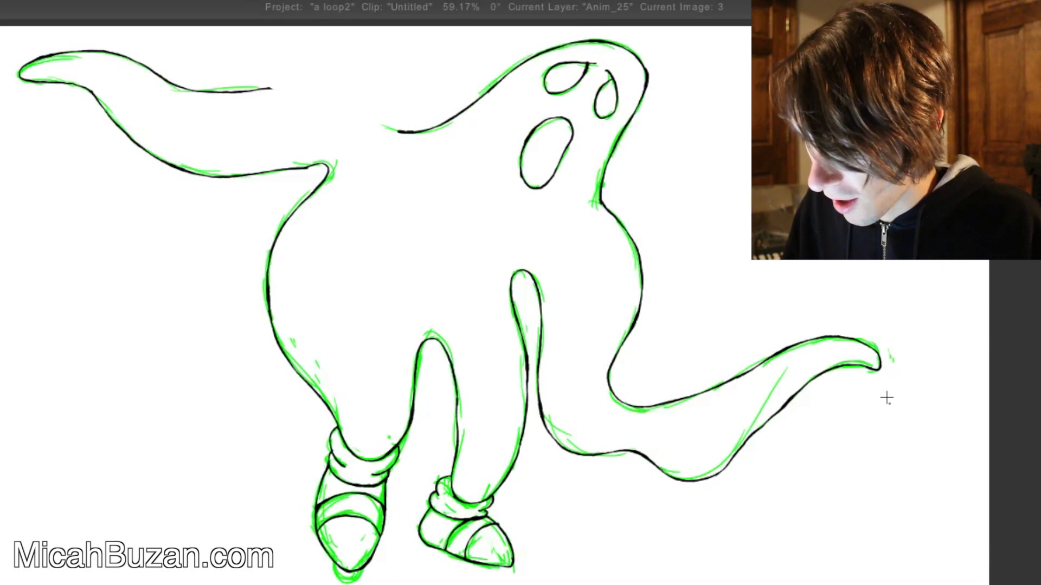
- Compare the neighbouring images, and ink the left foot's sock cuff and shoe outline on image 4
key(Right)
key(Left)
key(Right)
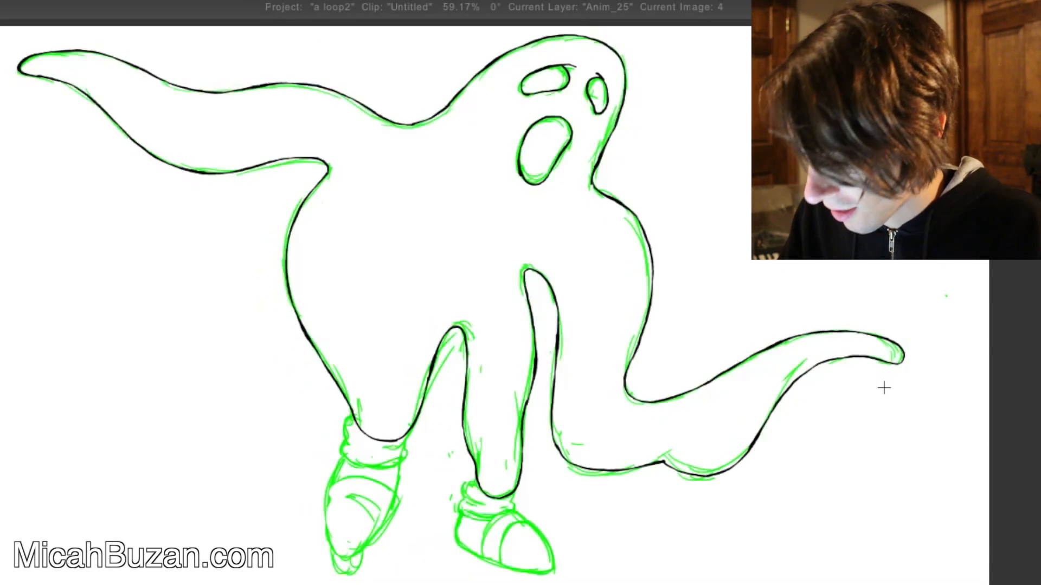
key(Left)
key(Left)
key(Right)
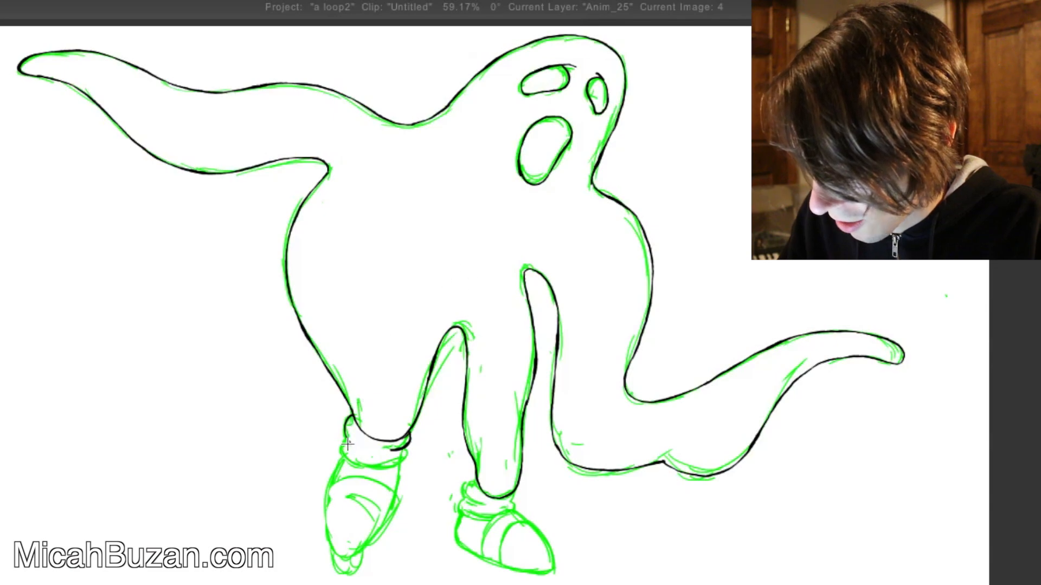
mouse_move(346, 431)
mouse_down()
mouse_move(346, 456)
mouse_move(376, 470)
mouse_move(408, 441)
mouse_up()
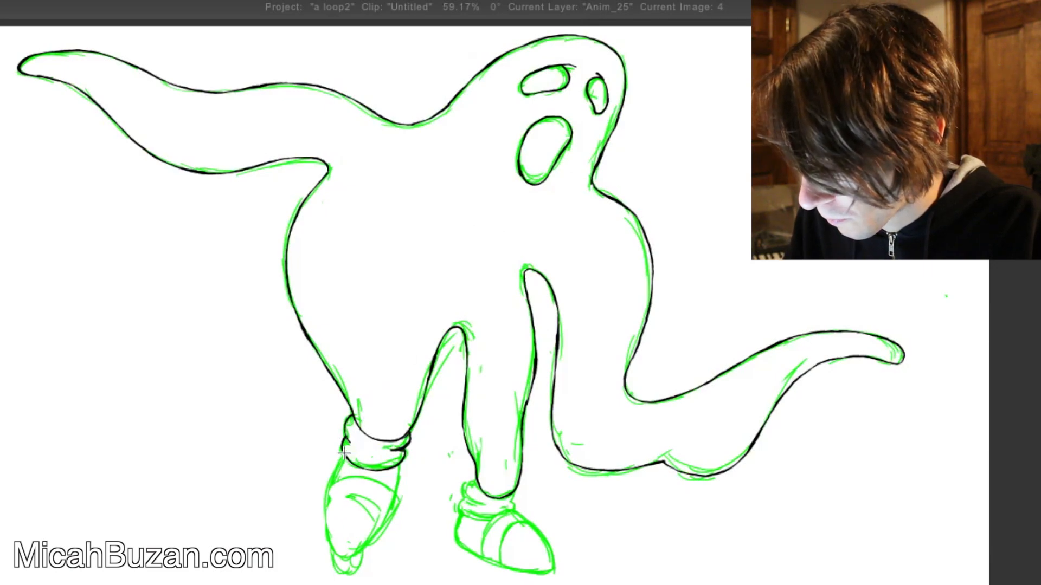
mouse_move(345, 453)
mouse_down()
mouse_move(325, 510)
mouse_move(327, 548)
mouse_move(342, 558)
mouse_move(375, 532)
mouse_move(404, 462)
mouse_up()
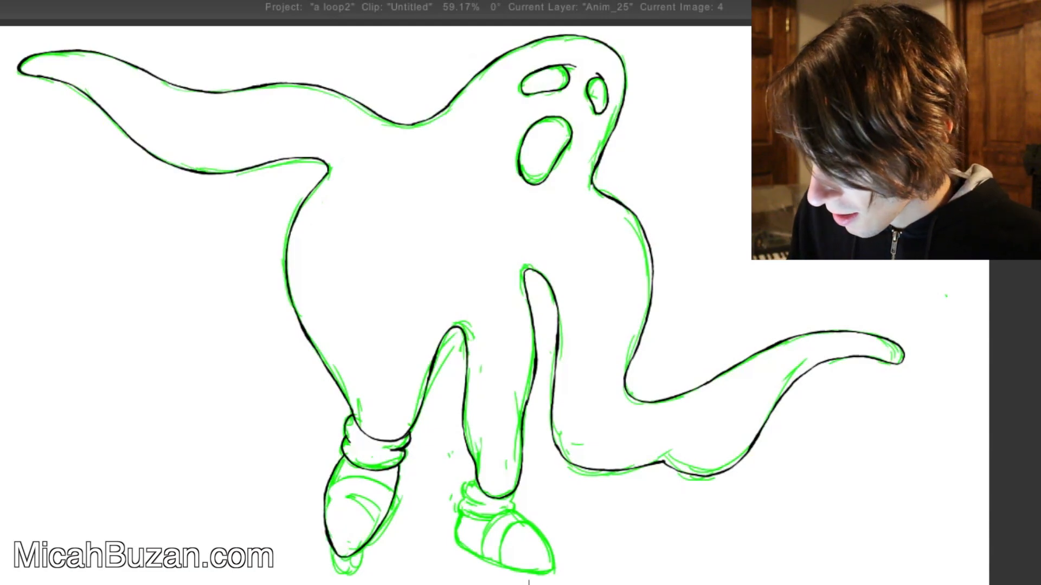
- Ink the upper curved band across the left shoe on image 4, redrawing it until it follows the sketch
key(Left)
key(Right)
mouse_move(323, 491)
mouse_down()
mouse_move(341, 478)
mouse_move(376, 478)
mouse_move(392, 498)
mouse_up()
key(ctrl+z)
mouse_move(327, 488)
mouse_down()
mouse_move(350, 477)
mouse_move(392, 494)
mouse_up()
key(ctrl+z)
mouse_move(323, 488)
mouse_down()
mouse_move(349, 477)
mouse_move(393, 503)
mouse_up()
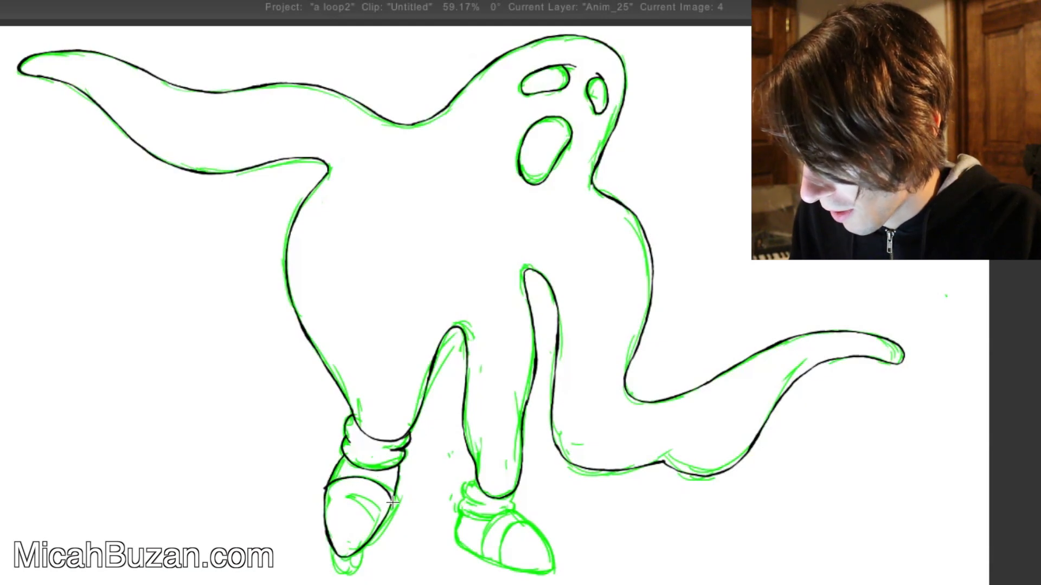
- Ink the lower curved band across the left shoe's toe on image 4
mouse_move(325, 503)
mouse_down()
mouse_move(342, 496)
mouse_move(382, 512)
mouse_move(350, 497)
mouse_move(386, 518)
mouse_up()
key(ctrl+z)
key(ctrl+z)
mouse_move(324, 502)
mouse_down()
mouse_move(374, 495)
mouse_move(383, 514)
mouse_up()
- Move to image 5 and ink the left shoe's outer edge, cuff edge, leg bottom, and the body's left side up to the armpit
key(Left)
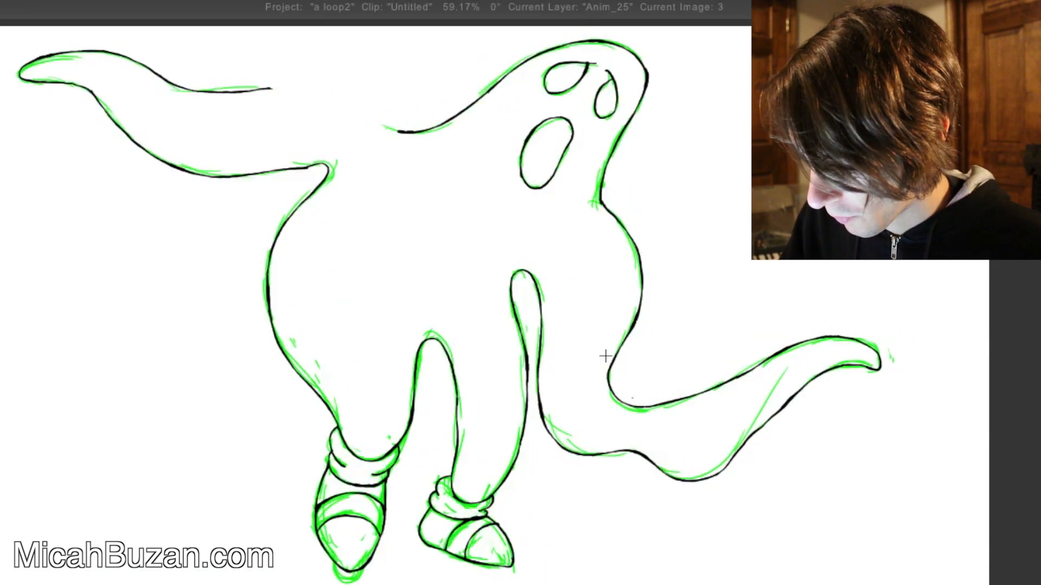
key(Right)
key(Right)
key(Left)
key(Right)
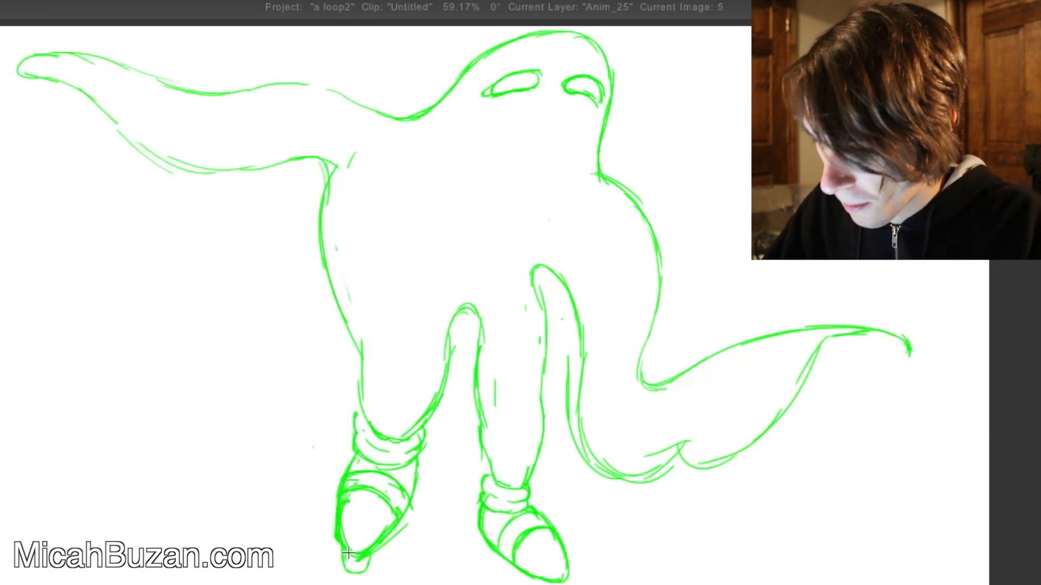
mouse_move(347, 551)
mouse_down()
mouse_move(338, 508)
mouse_move(360, 409)
mouse_move(356, 420)
mouse_move(359, 409)
mouse_move(391, 441)
mouse_move(440, 394)
mouse_up()
key(ctrl+z)
key(ctrl+z)
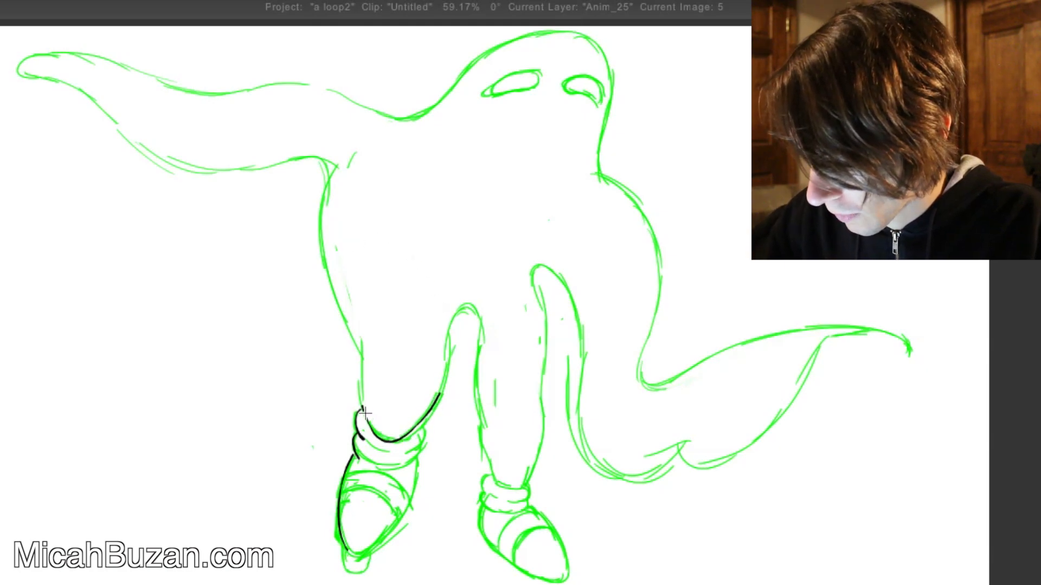
mouse_move(360, 406)
mouse_down()
mouse_move(361, 372)
mouse_move(321, 259)
mouse_move(329, 179)
mouse_up()
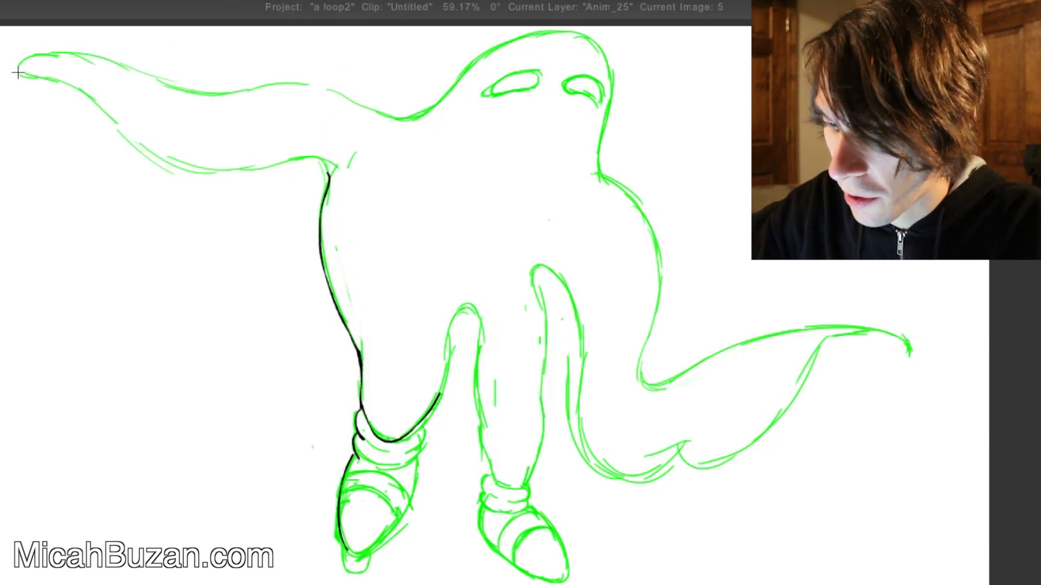
- Ink the left arm's rounded tip and its upper edge toward the shoulder on image 5
mouse_move(18, 72)
mouse_down()
mouse_move(52, 50)
mouse_move(81, 50)
mouse_up()
key(ctrl+z)
mouse_move(26, 78)
mouse_down()
mouse_move(37, 55)
mouse_move(54, 56)
mouse_move(19, 72)
mouse_move(31, 56)
mouse_move(78, 49)
mouse_move(89, 50)
mouse_move(24, 76)
mouse_move(20, 65)
mouse_move(43, 53)
mouse_move(78, 53)
mouse_move(193, 93)
mouse_move(269, 83)
mouse_move(259, 87)
mouse_move(354, 104)
mouse_up()
key(ctrl+z)
key(ctrl+z)
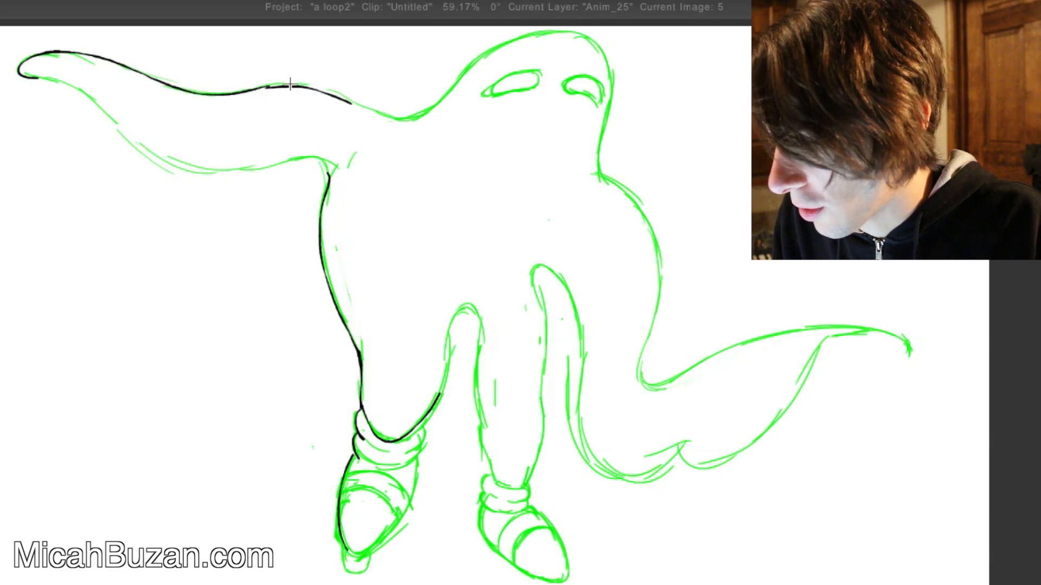
- Redraw the inner half of the left arm's upper edge on image 5, carrying it through the shoulder dip to the base of the head
key(ctrl+z)
drag(265, 87, 381, 105)
key(ctrl+z)
drag(264, 87, 389, 111)
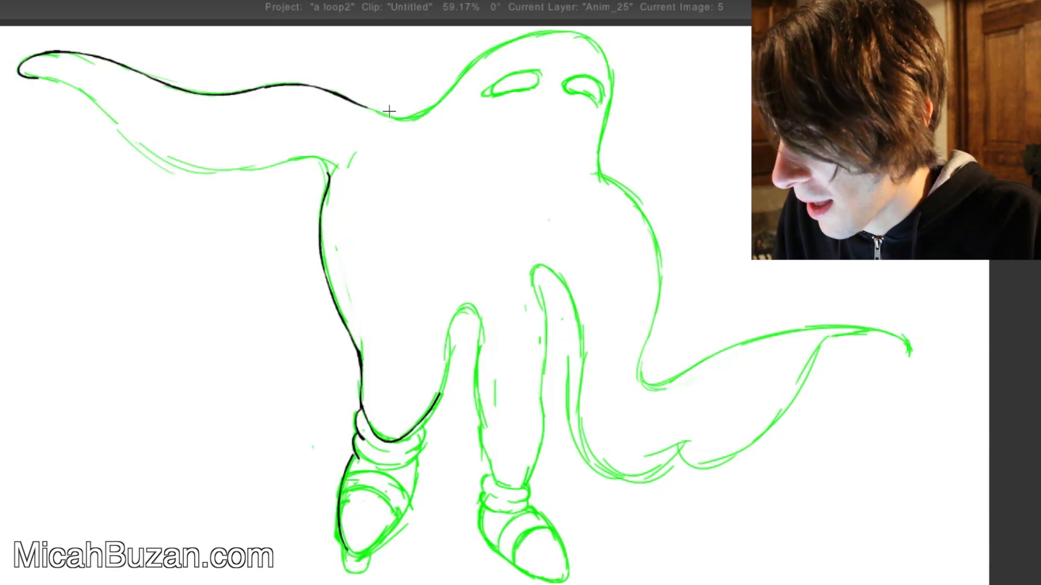
key(ctrl+z)
drag(261, 88, 390, 111)
key(ctrl+z)
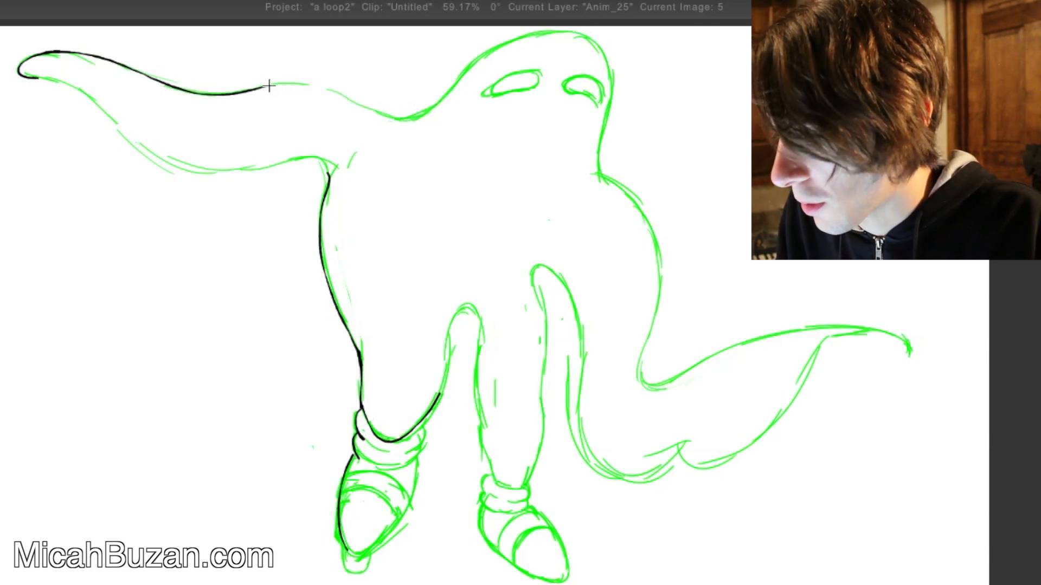
mouse_move(262, 89)
mouse_down()
mouse_move(349, 96)
mouse_move(392, 113)
mouse_up()
key(ctrl+z)
drag(262, 87, 405, 122)
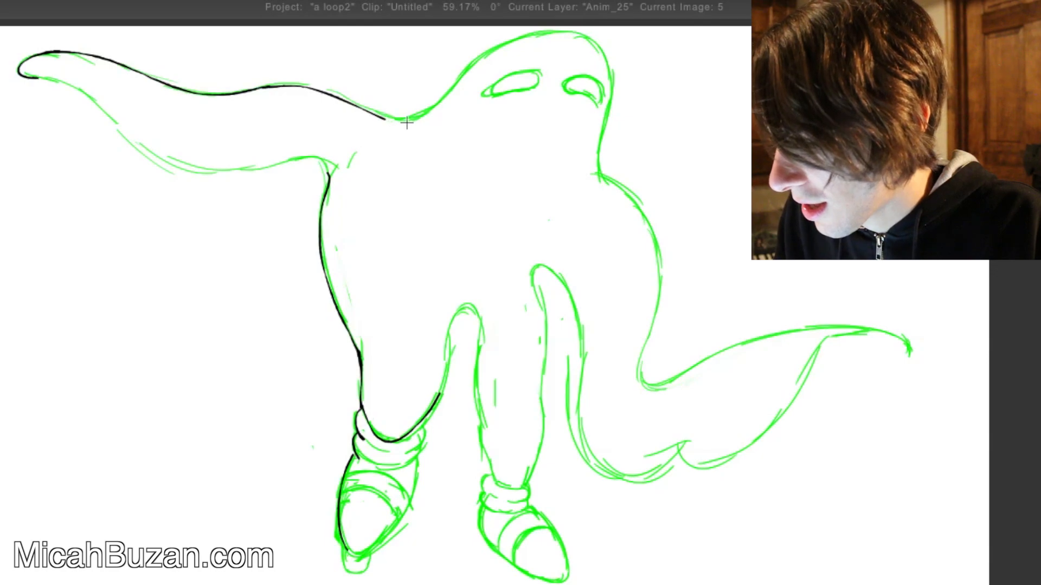
key(ctrl+z)
mouse_move(261, 87)
mouse_down()
mouse_move(298, 86)
mouse_move(386, 117)
mouse_move(433, 111)
mouse_up()
key(ctrl+z)
key(ctrl+z)
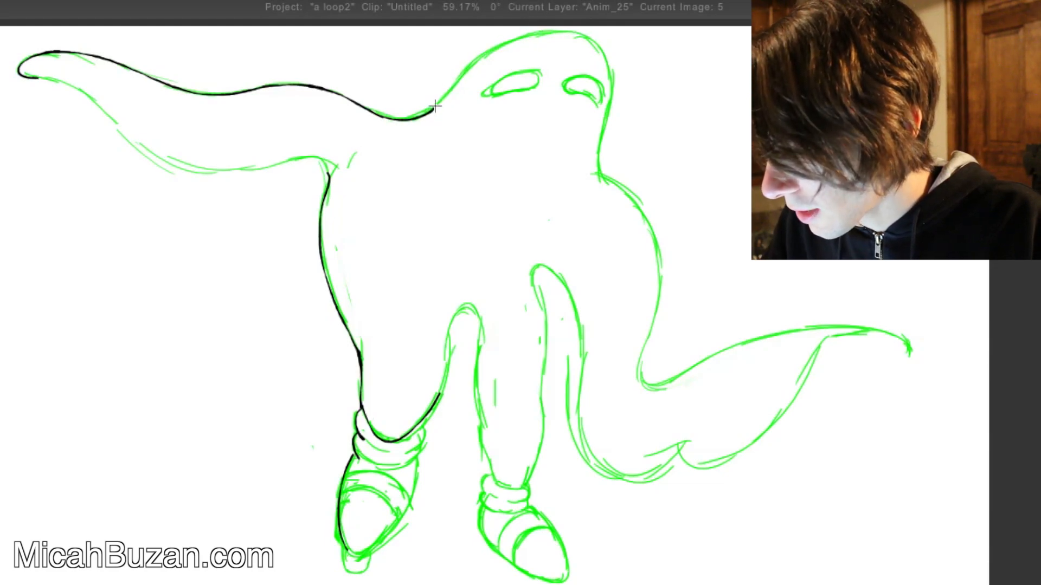
- Ink the head outline on image 5 from the left shoulder over the crown and down past the right eye
mouse_move(436, 106)
mouse_down()
mouse_move(518, 37)
mouse_move(617, 62)
mouse_up()
key(ctrl+z)
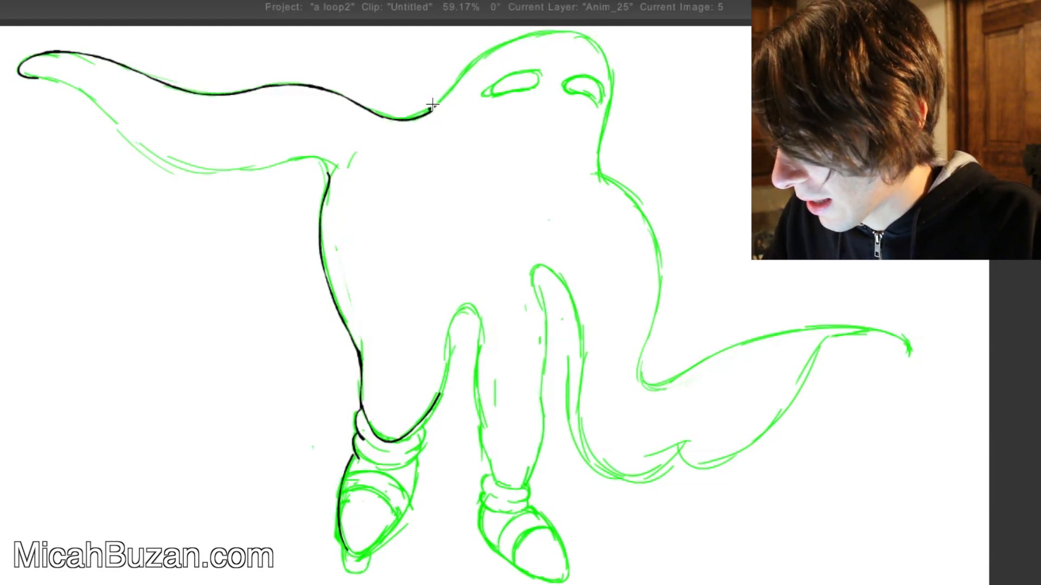
mouse_move(432, 109)
mouse_down()
mouse_move(507, 44)
mouse_move(542, 32)
mouse_up()
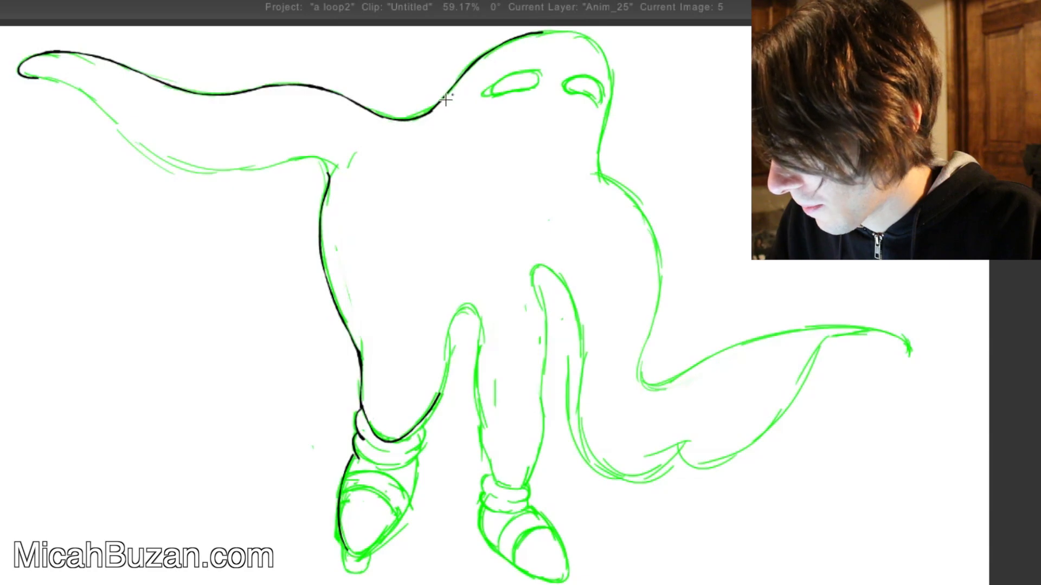
key(ctrl+z)
mouse_move(424, 115)
mouse_down()
mouse_move(515, 36)
mouse_move(596, 39)
mouse_up()
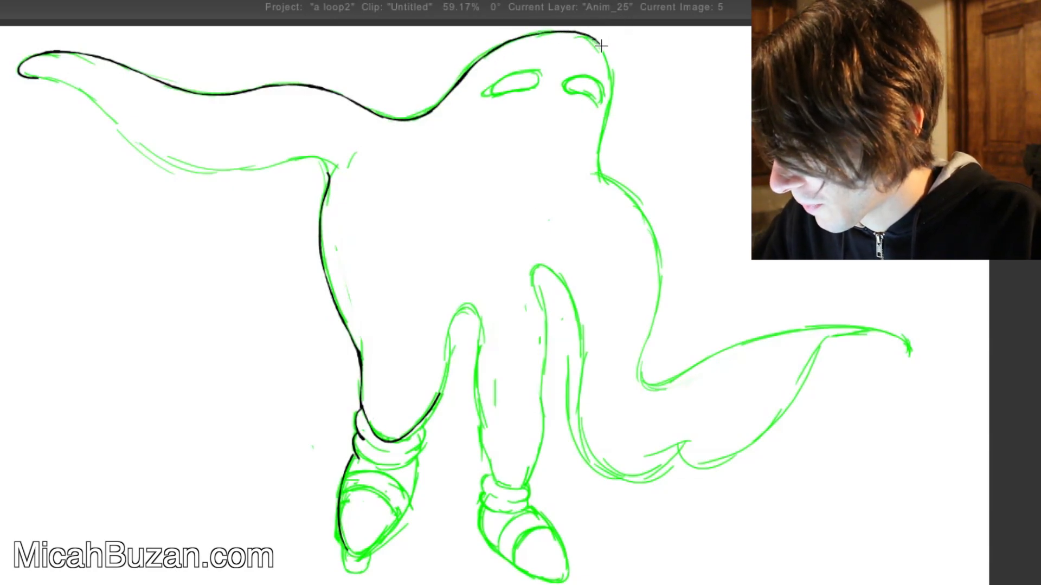
drag(597, 40, 609, 64)
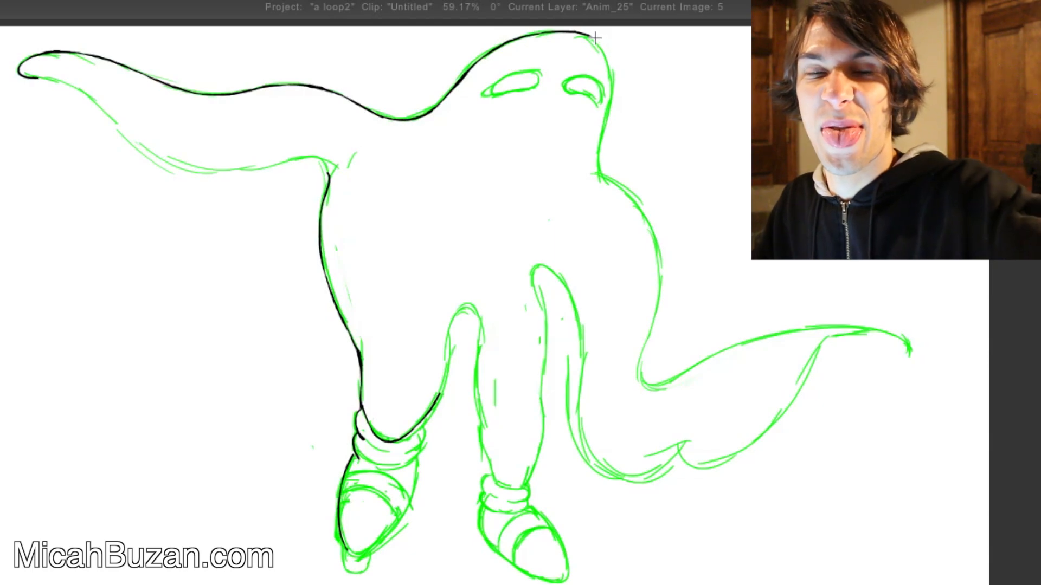
drag(590, 33, 613, 109)
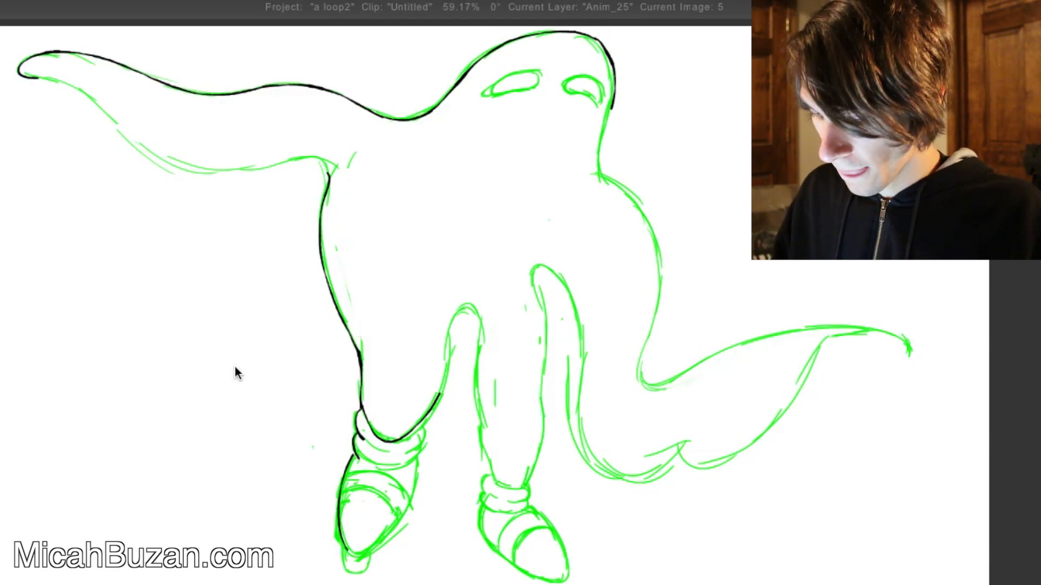
- Ink the left arm's lower edge on image 5 from the tip to the armpit
mouse_move(254, 397)
mouse_down()
mouse_move(174, 297)
mouse_move(163, 217)
mouse_up()
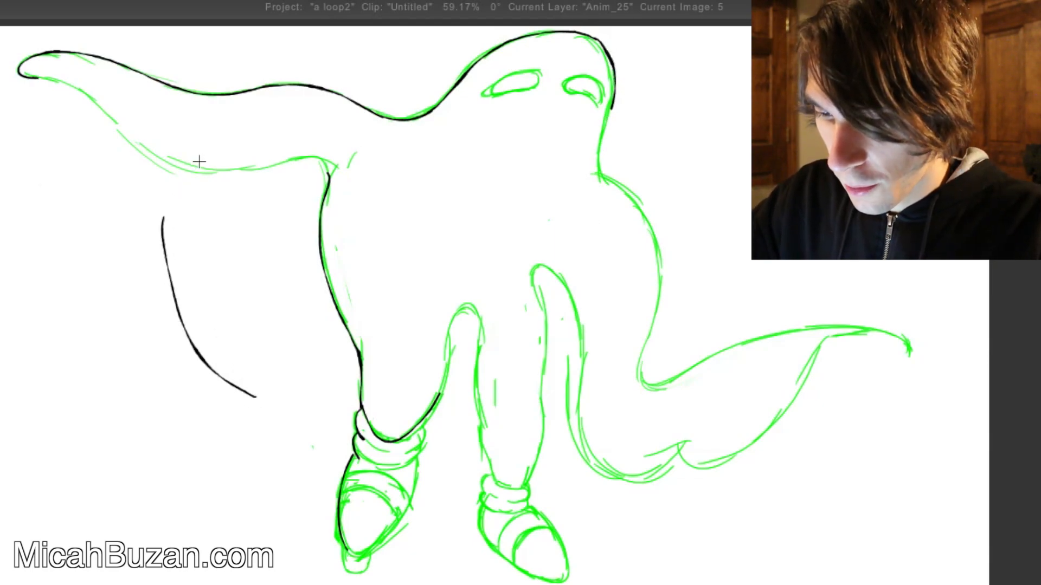
key(ctrl+z)
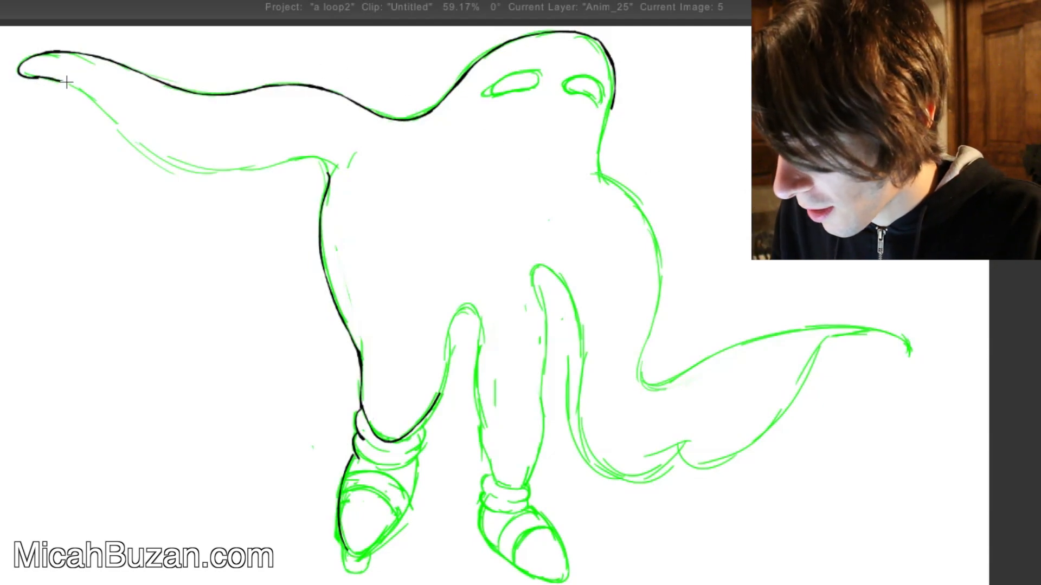
mouse_move(34, 78)
mouse_down()
mouse_move(81, 94)
mouse_move(155, 158)
mouse_move(202, 174)
mouse_move(312, 158)
mouse_up()
key(ctrl+z)
mouse_move(246, 171)
mouse_down()
mouse_move(296, 158)
mouse_move(326, 165)
mouse_up()
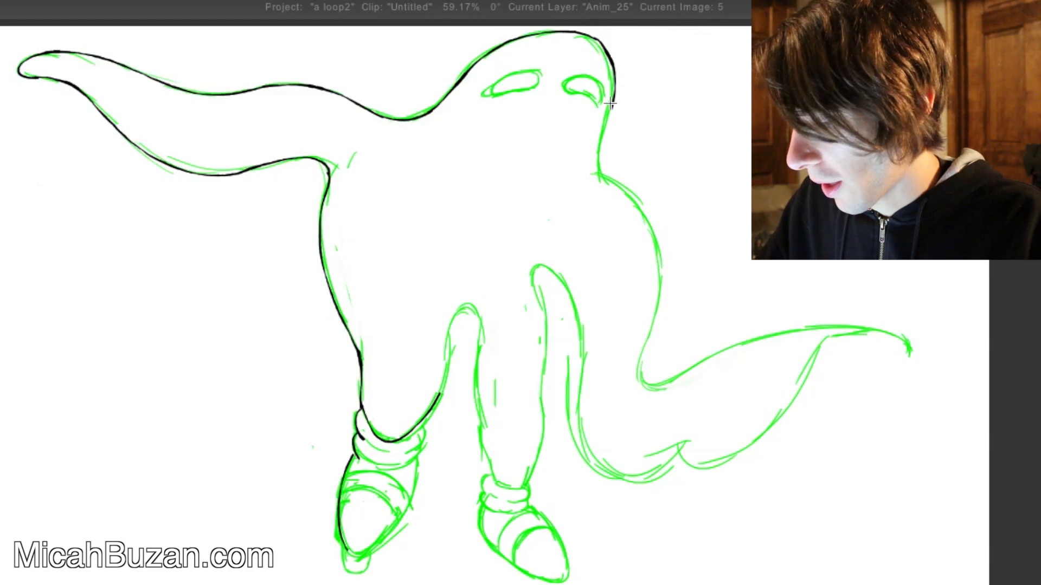
- Ink the head's right side on image 5 down to the neck corner above the right shoulder
drag(614, 104, 599, 147)
key(ctrl+z)
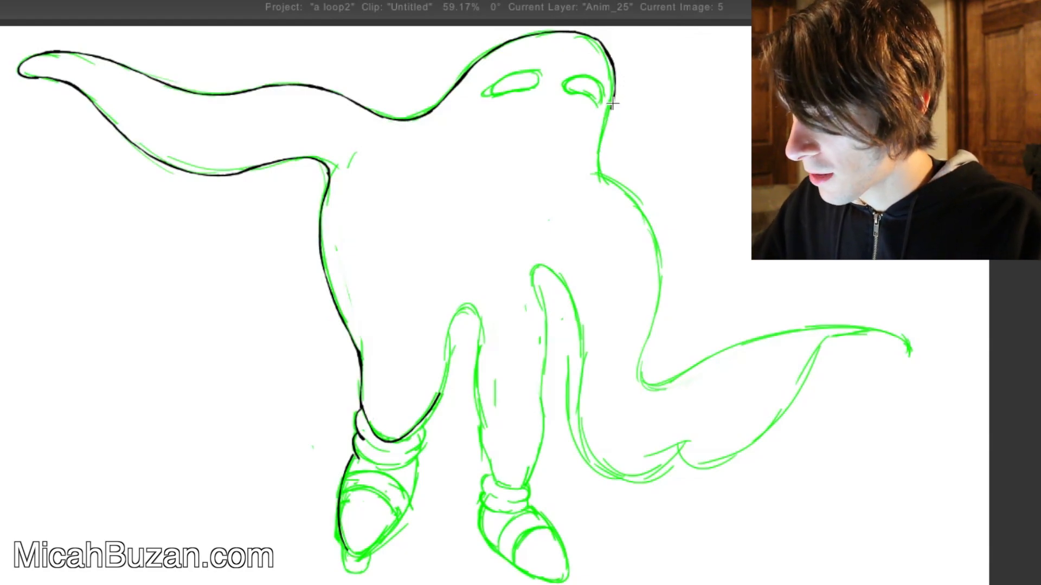
mouse_move(614, 101)
mouse_down()
mouse_move(599, 168)
mouse_move(654, 219)
mouse_up()
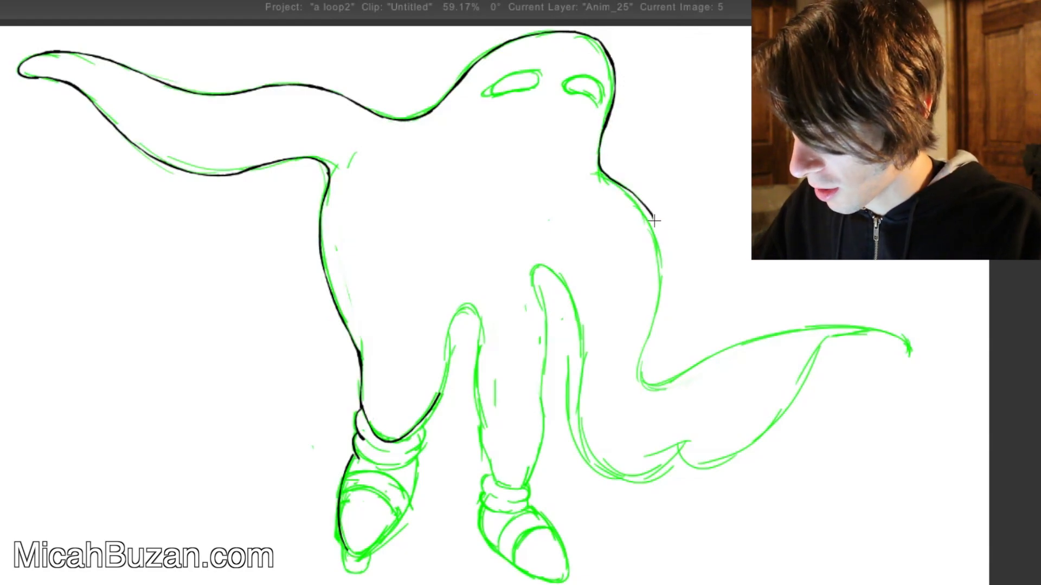
key(ctrl+z)
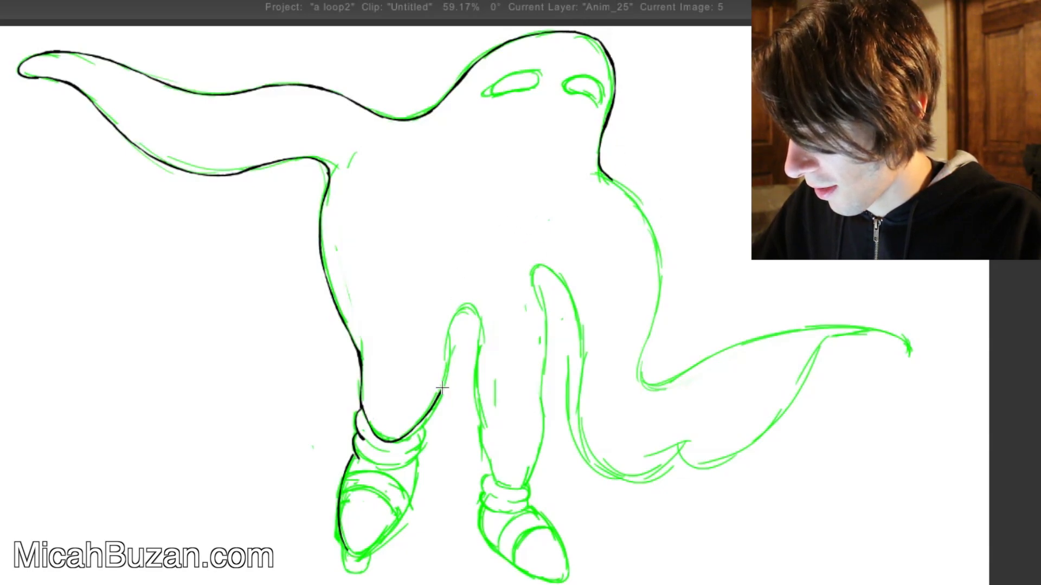
- Ink the gap between the legs, the right leg, and the body's lower edge toward the right arm on image 5
mouse_move(442, 387)
mouse_down()
mouse_move(452, 319)
mouse_move(471, 312)
mouse_move(482, 427)
mouse_up()
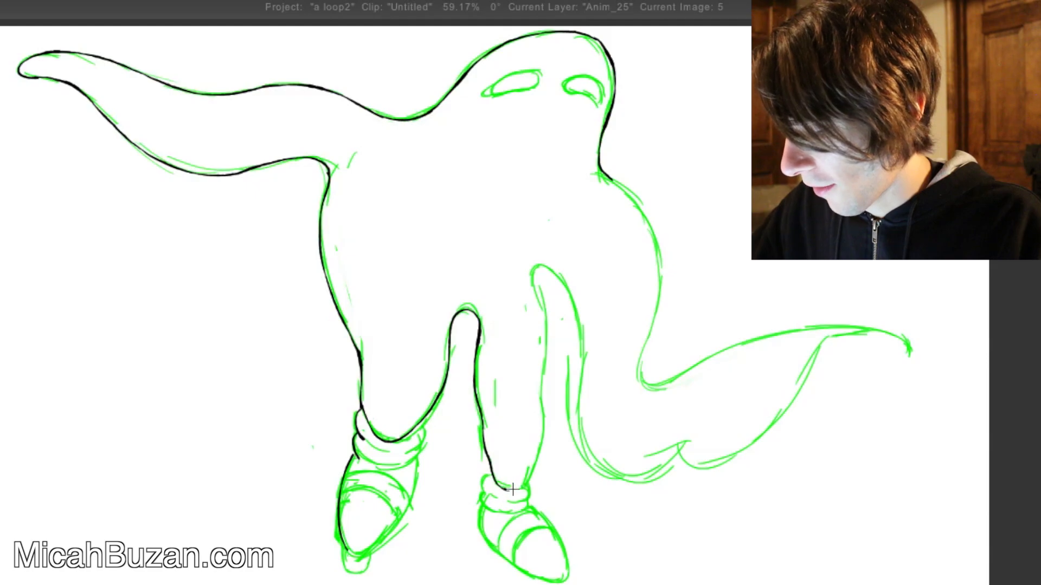
mouse_move(502, 485)
mouse_down()
mouse_move(534, 466)
mouse_move(544, 423)
mouse_move(533, 268)
mouse_move(570, 297)
mouse_move(579, 355)
mouse_up()
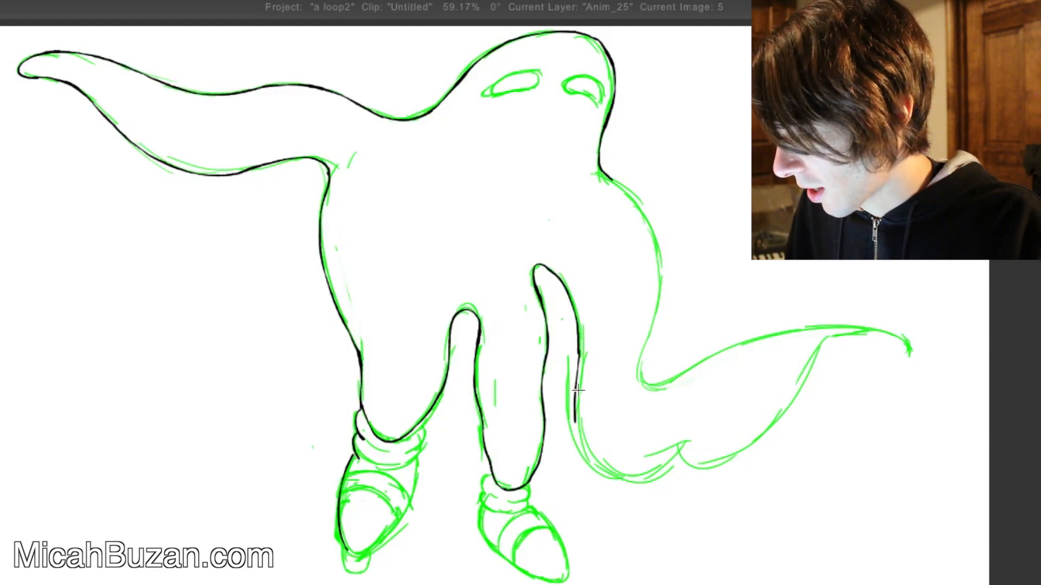
mouse_move(579, 355)
mouse_down()
mouse_move(571, 430)
mouse_move(598, 470)
mouse_move(643, 478)
mouse_move(676, 461)
mouse_move(651, 477)
mouse_move(675, 462)
mouse_move(712, 465)
mouse_up()
key(ctrl+z)
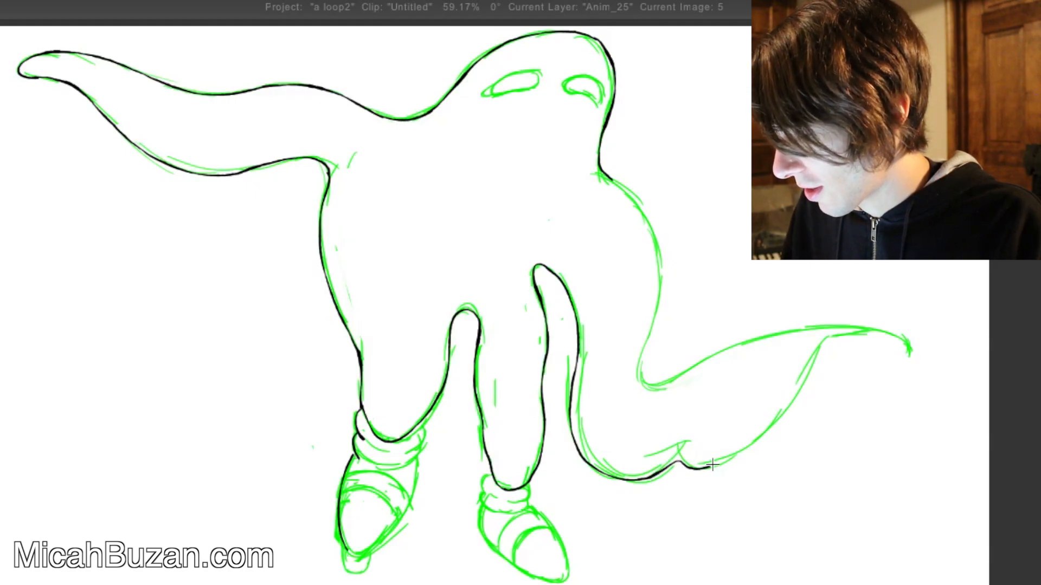
key(ctrl+z)
mouse_move(650, 477)
mouse_down()
mouse_move(678, 460)
mouse_move(694, 468)
mouse_move(733, 454)
mouse_up()
key(ctrl+z)
key(ctrl+z)
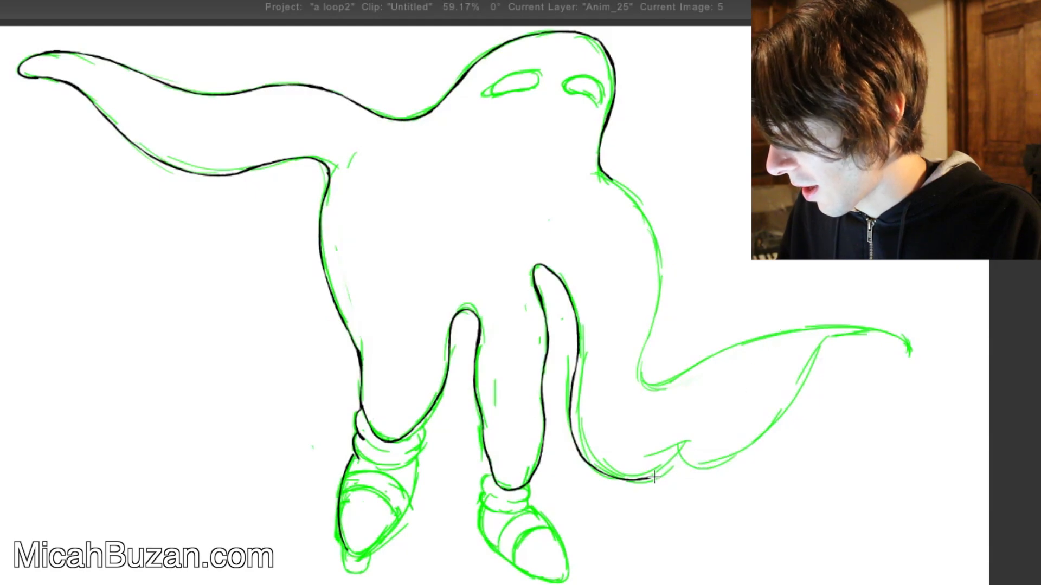
- Ink the right arm's lower edge and the body's right side between the armpit and the neck corner on image 5
mouse_move(649, 479)
mouse_down()
mouse_move(676, 461)
mouse_move(723, 464)
mouse_move(756, 440)
mouse_move(814, 354)
mouse_move(836, 337)
mouse_up()
key(Left)
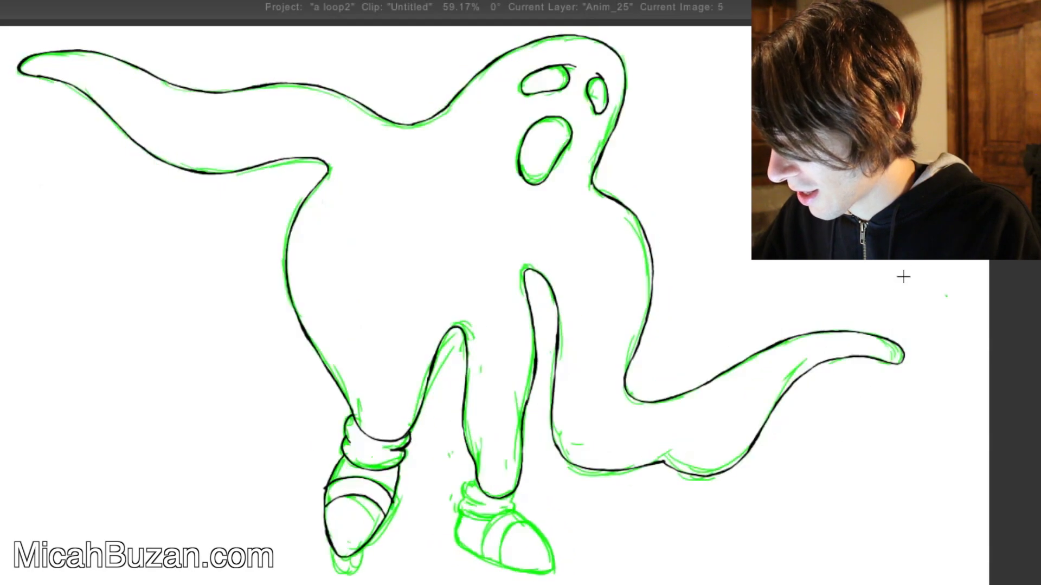
key(Right)
key(ctrl+z)
key(ctrl+z)
key(Left)
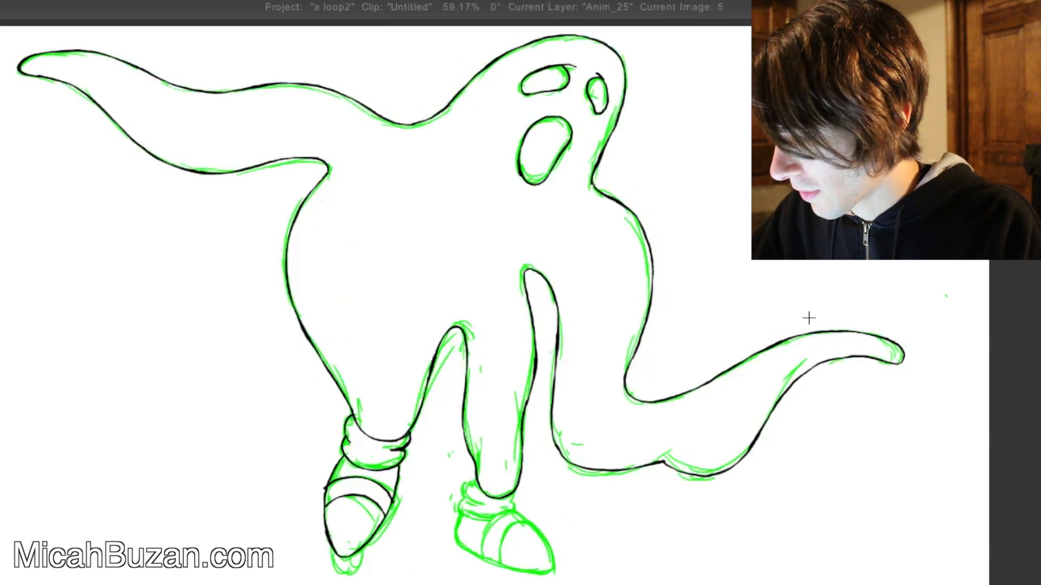
key(Right)
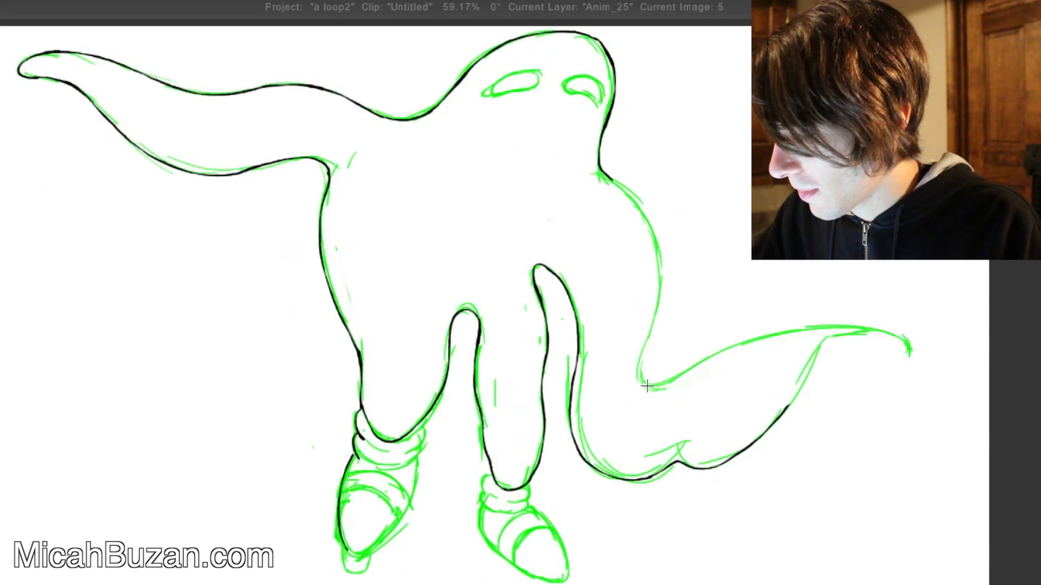
drag(647, 386, 654, 322)
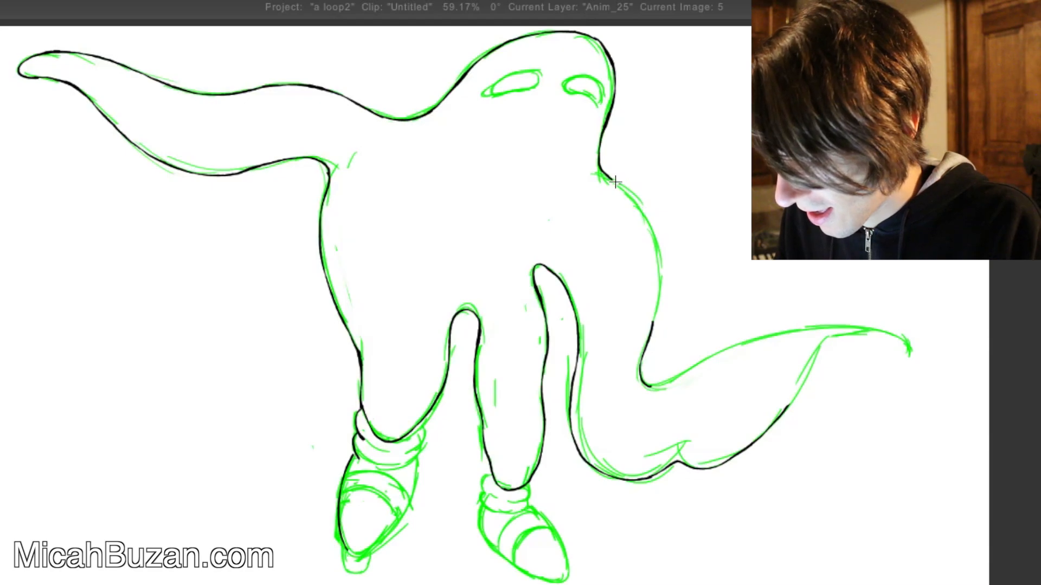
mouse_move(601, 173)
mouse_down()
mouse_move(634, 197)
mouse_move(656, 238)
mouse_move(652, 324)
mouse_up()
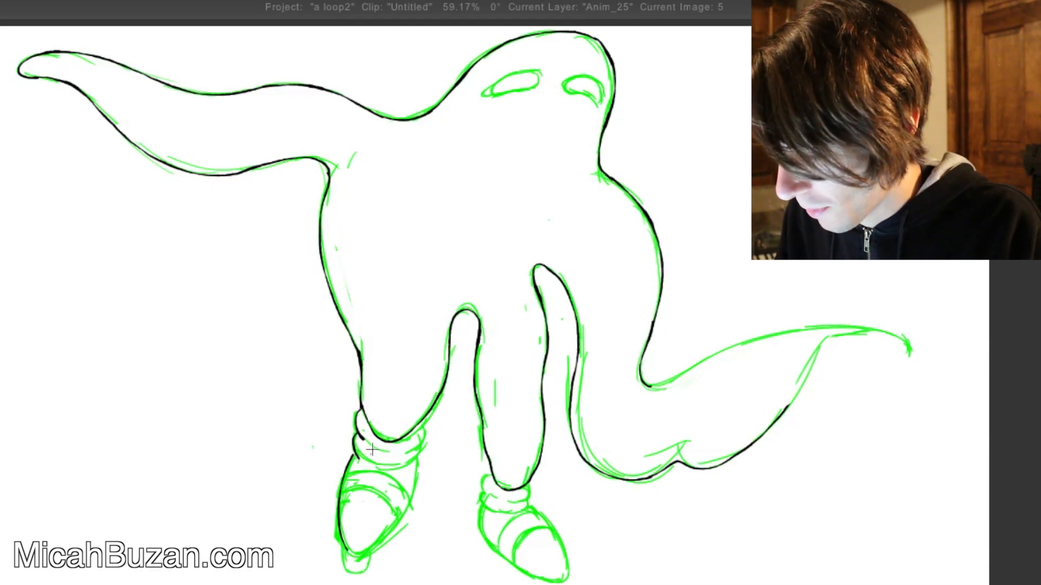
- Ink the folds and lower edge of the left foot's sock cuff on image 5
drag(382, 453, 423, 442)
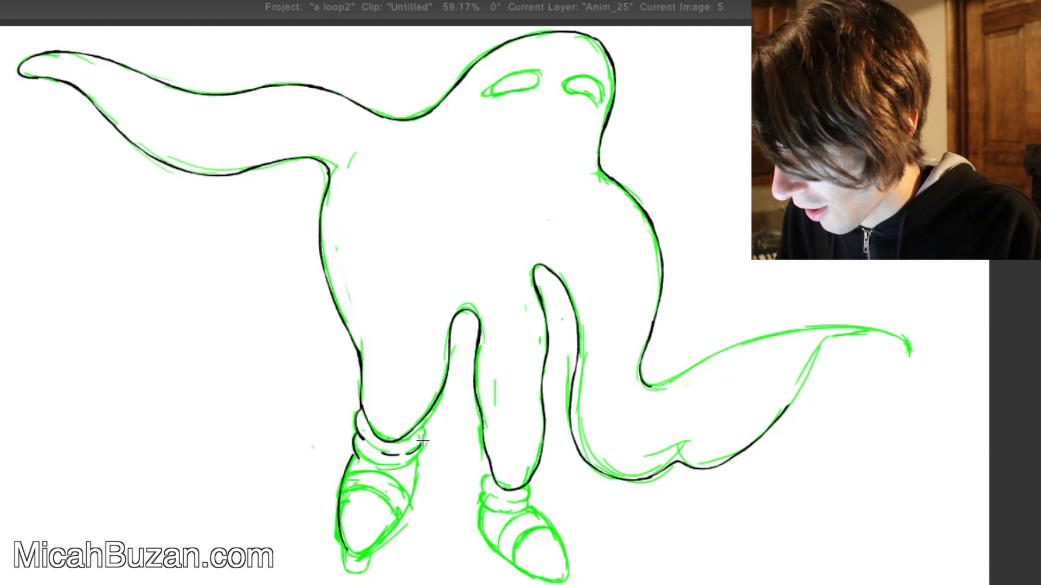
key(ctrl+z)
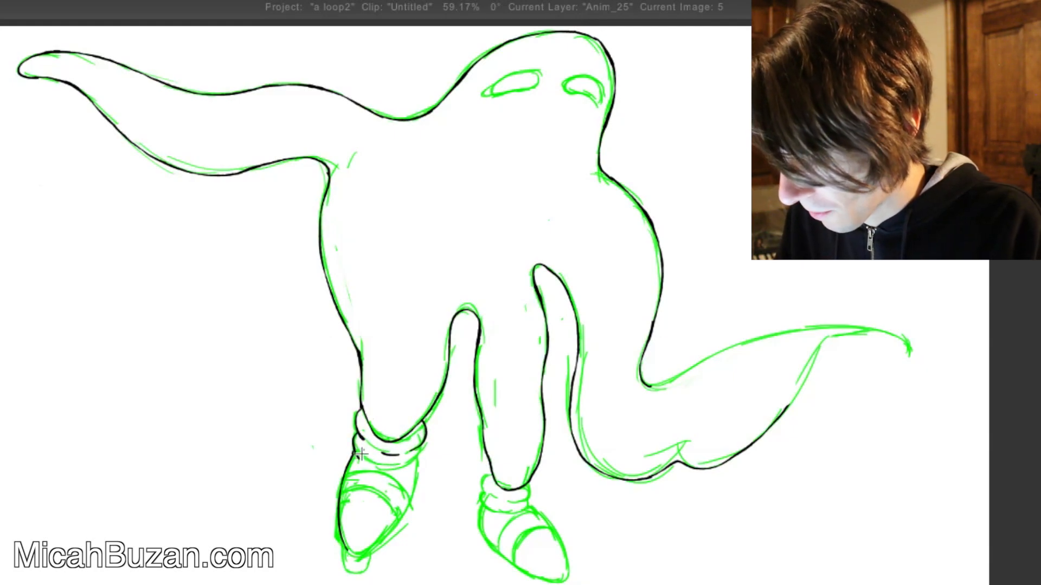
mouse_move(355, 452)
mouse_down()
mouse_move(389, 469)
mouse_move(409, 467)
mouse_move(367, 465)
mouse_move(411, 465)
mouse_move(422, 449)
mouse_up()
key(ctrl+z)
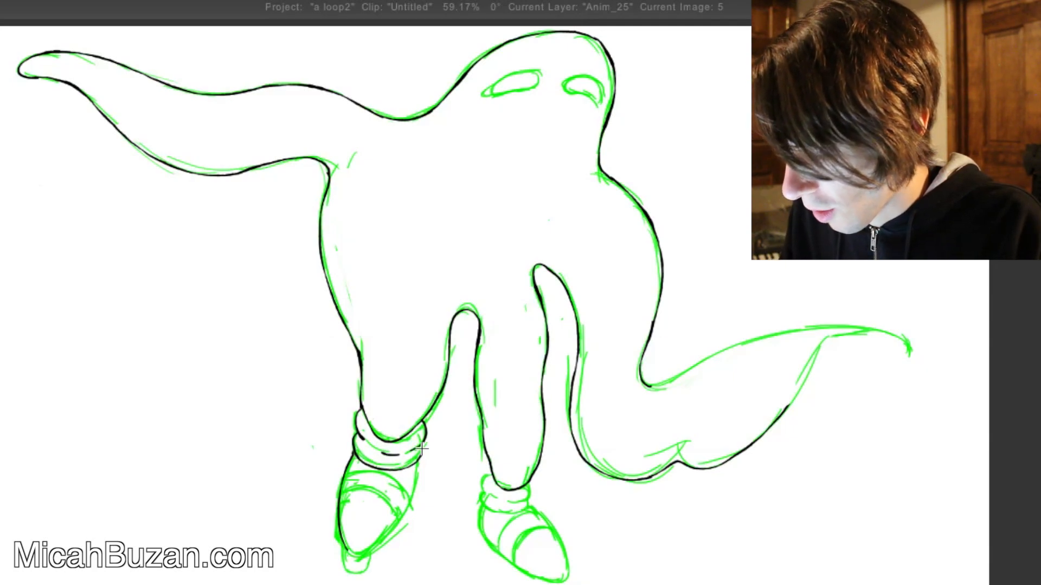
- Ink the left skate's right edge, its two curved bands, and the toe wheel on image 5
mouse_move(353, 556)
mouse_down()
mouse_move(390, 533)
mouse_move(420, 484)
mouse_move(420, 460)
mouse_up()
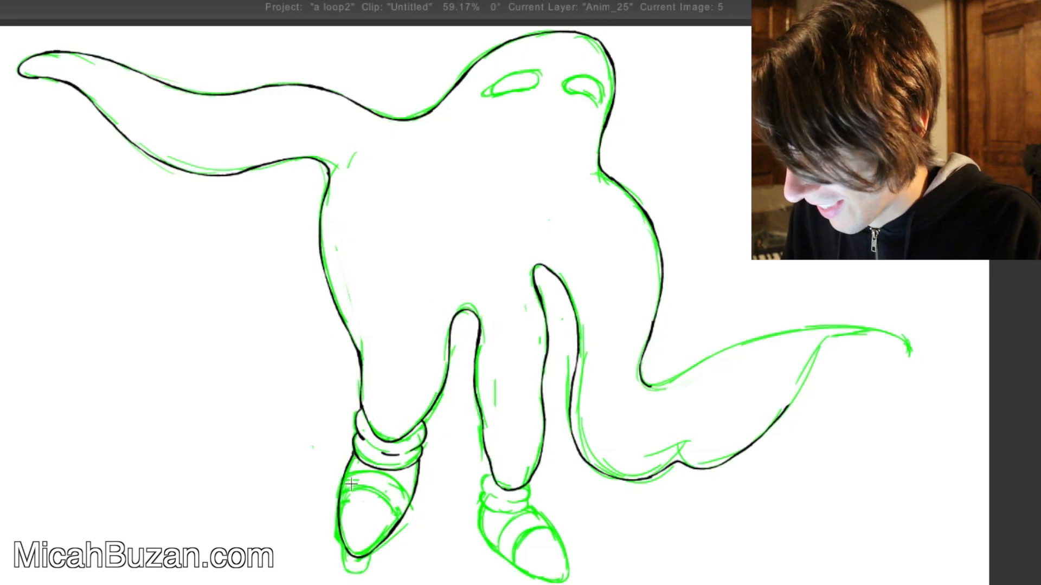
mouse_move(345, 477)
mouse_down()
mouse_move(385, 475)
mouse_move(411, 499)
mouse_up()
key(ctrl+z)
mouse_move(342, 477)
mouse_down()
mouse_move(390, 481)
mouse_move(410, 505)
mouse_up()
mouse_move(339, 498)
mouse_down()
mouse_move(389, 502)
mouse_move(402, 521)
mouse_up()
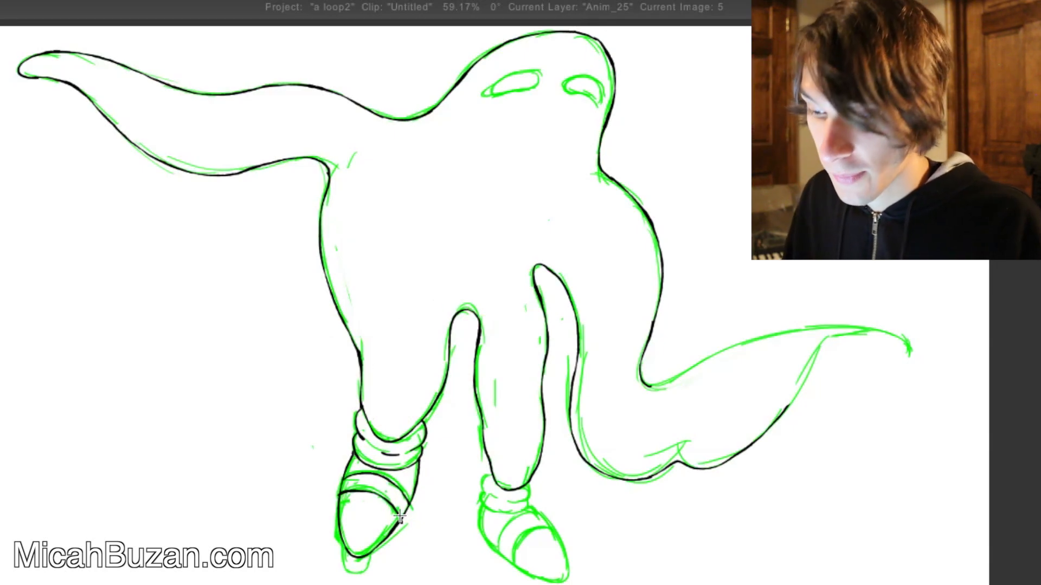
key(ctrl+z)
mouse_move(338, 498)
mouse_down()
mouse_move(369, 490)
mouse_move(405, 521)
mouse_up()
key(ctrl+z)
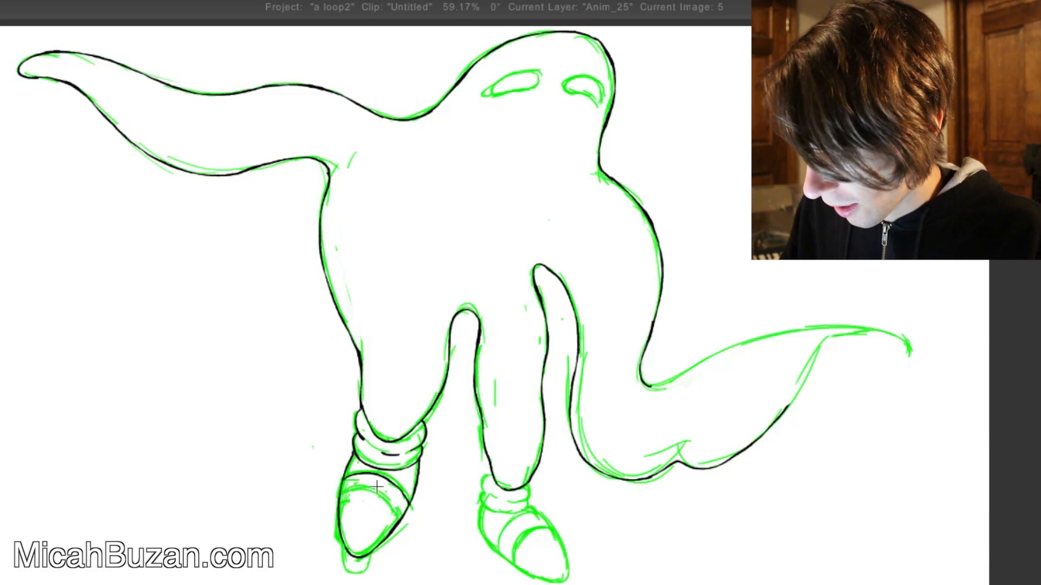
drag(345, 496, 394, 508)
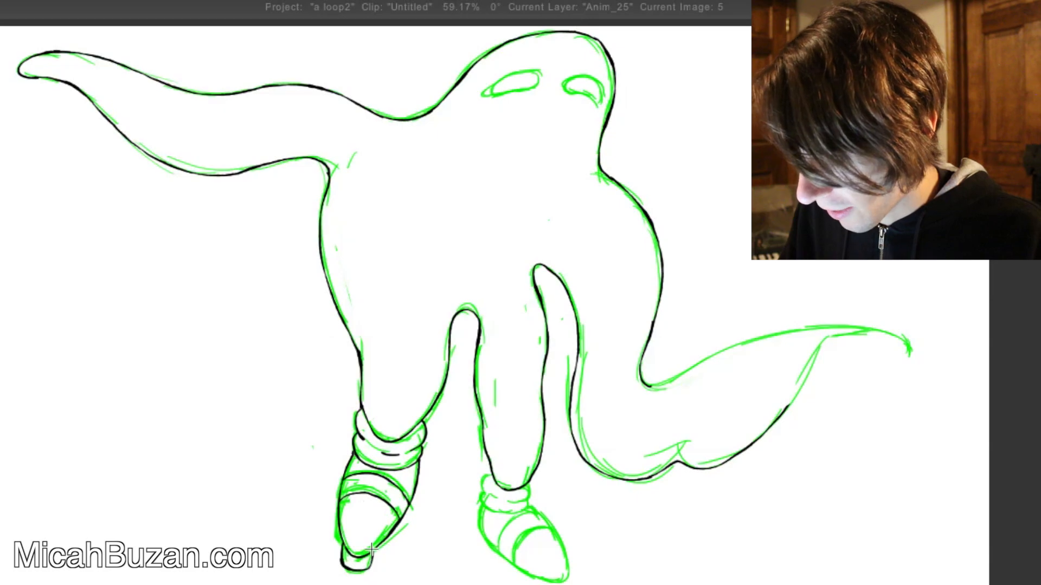
- Ink the toe wheel under the left skate on images 4 and 3
key(Left)
mouse_move(331, 546)
mouse_down()
mouse_move(337, 573)
mouse_move(366, 561)
mouse_move(364, 542)
mouse_up()
key(Right)
key(Left)
key(Left)
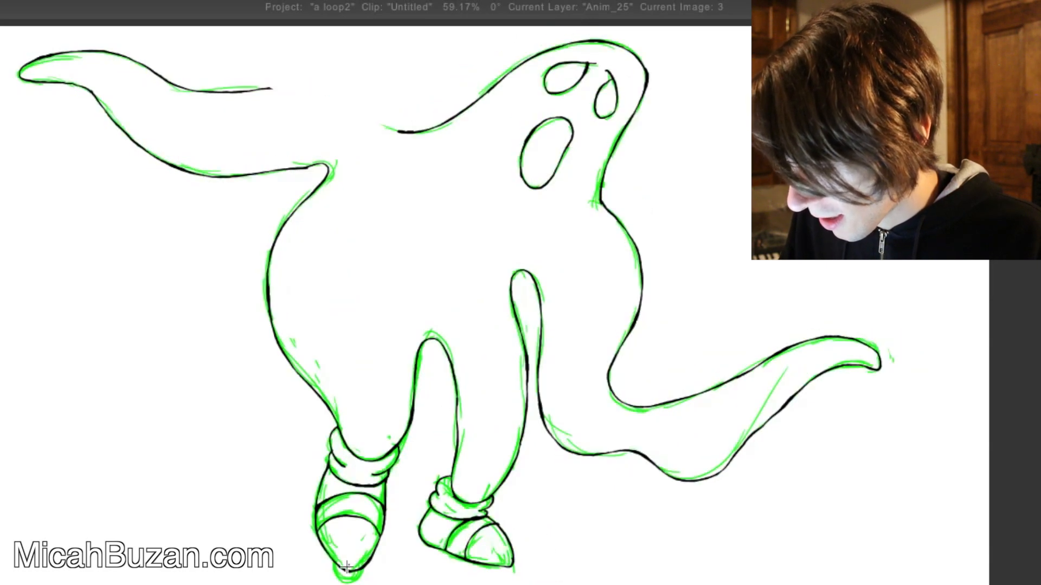
key(Left)
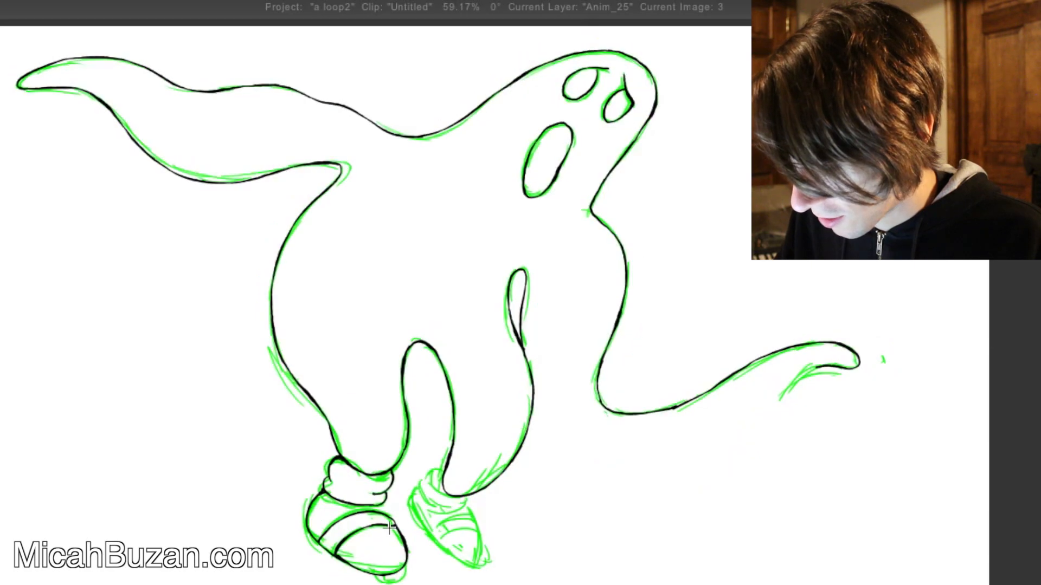
- Ink the three wheels under the left skate on image 2, comparing them with the neighbouring image
key(Right)
key(Left)
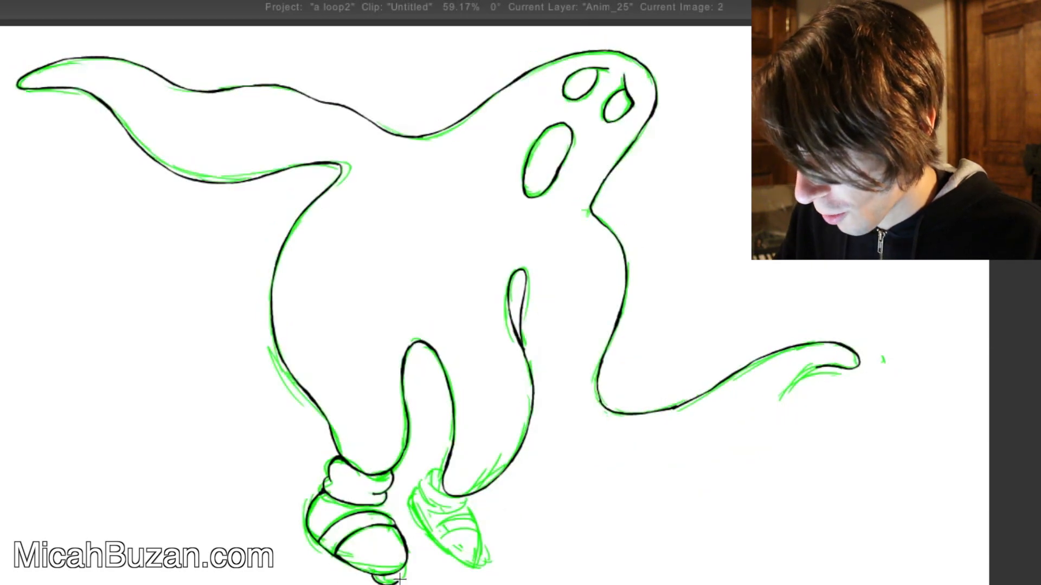
key(Right)
key(Left)
key(Right)
key(Left)
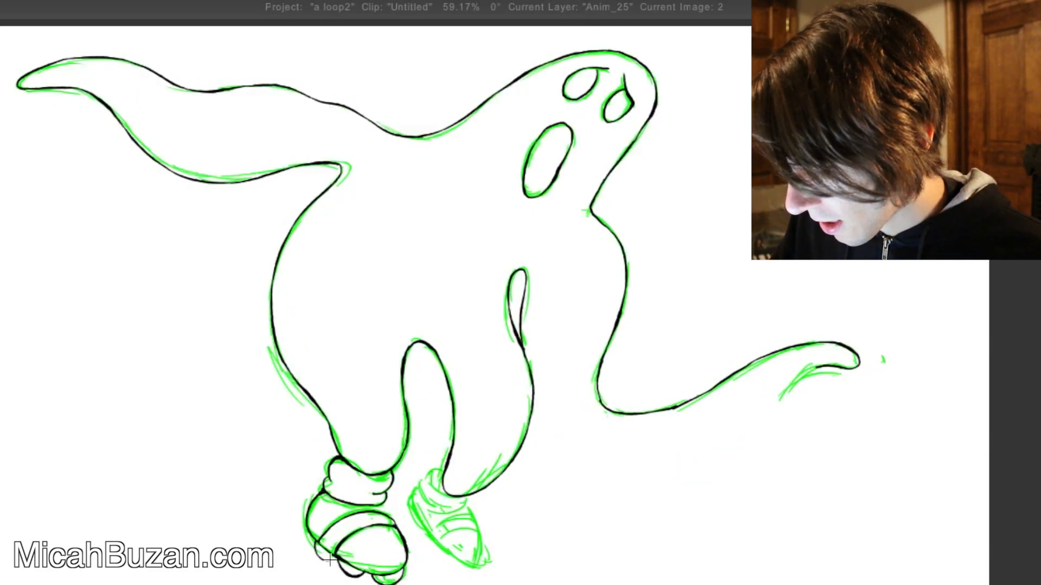
key(Right)
key(Left)
- Ink the right foot's sock cuff on image 2, using image 1 as reference
key(Left)
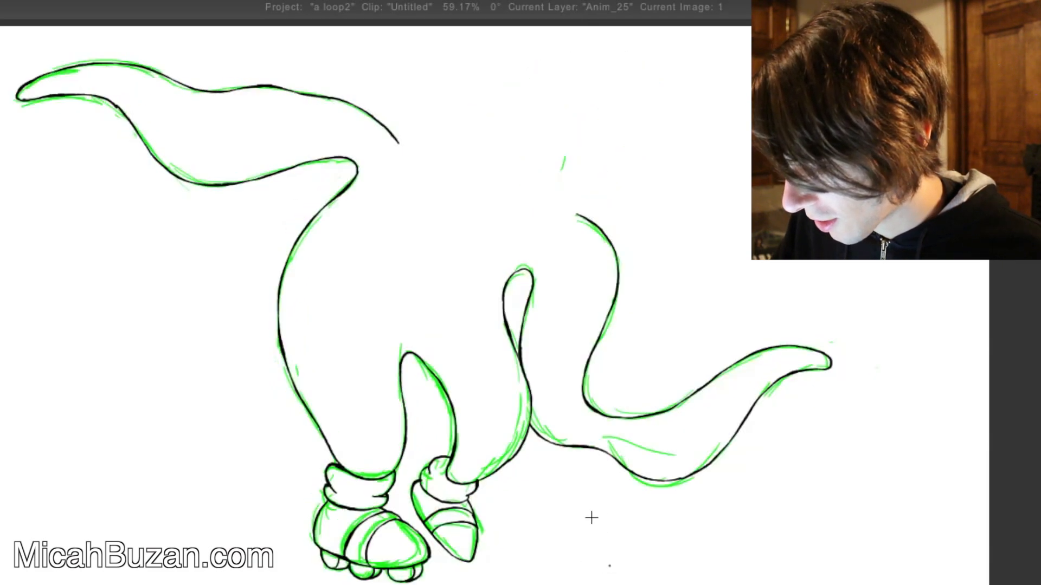
key(Right)
key(Left)
key(Right)
key(Left)
key(Right)
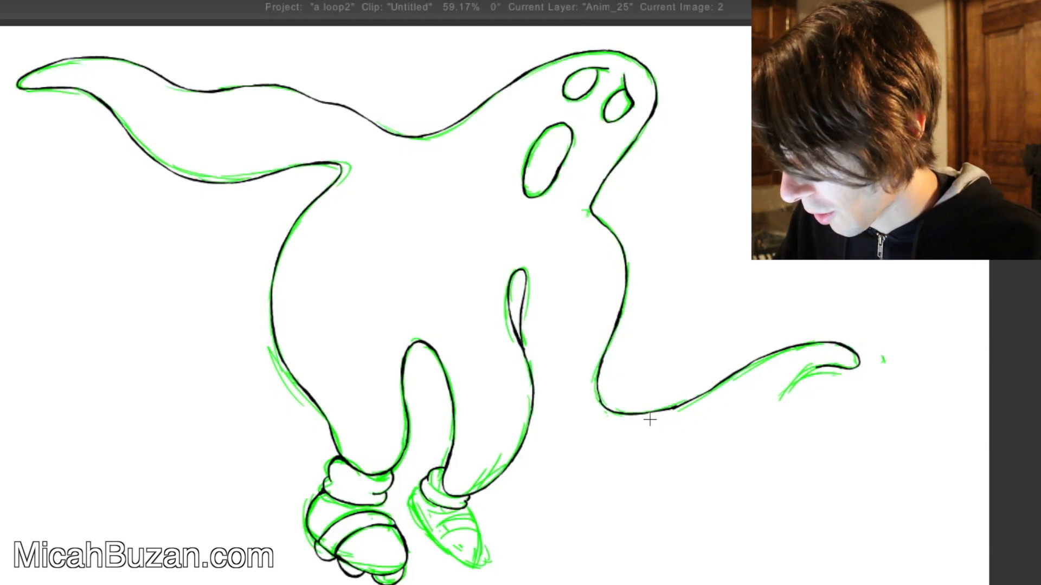
key(Left)
key(Right)
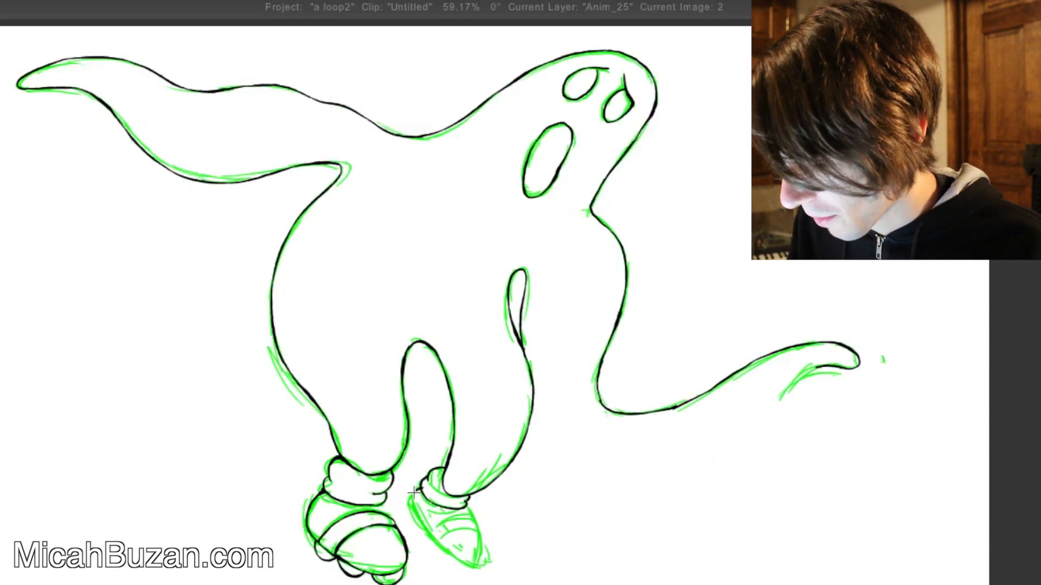
- Ink the right skate's outline and curved bands on image 2, checking against image 1
mouse_move(413, 516)
mouse_down()
mouse_move(438, 545)
mouse_move(481, 537)
mouse_move(465, 508)
mouse_move(452, 516)
mouse_move(470, 512)
mouse_move(474, 531)
mouse_up()
key(Left)
key(Right)
key(ctrl+z)
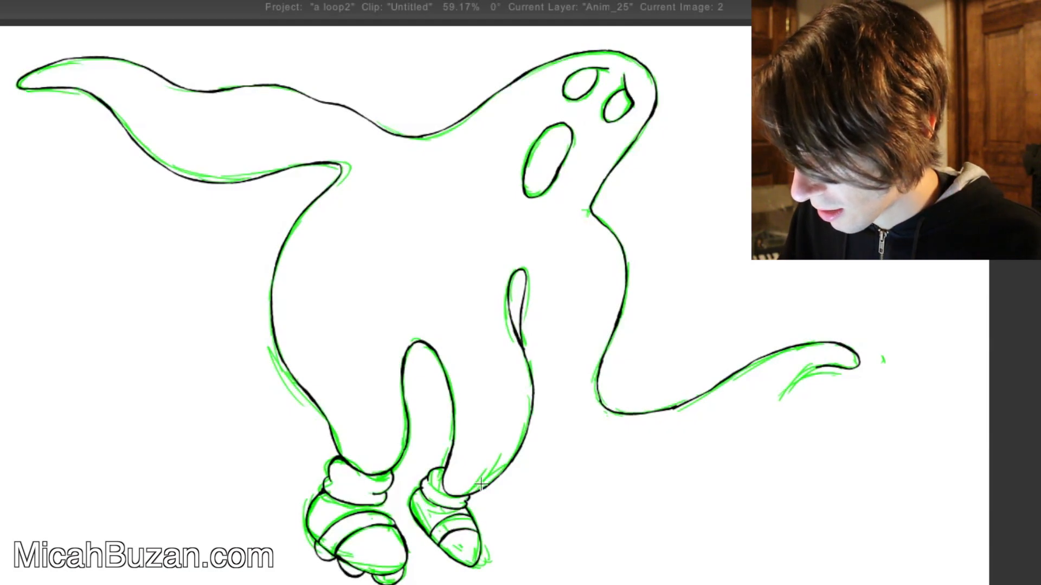
- Flip back and forth through the inked images from 1 to 4 to check the motion of the skates and outlines
key(Left)
key(Right)
key(Right)
key(Left)
key(Right)
key(Right)
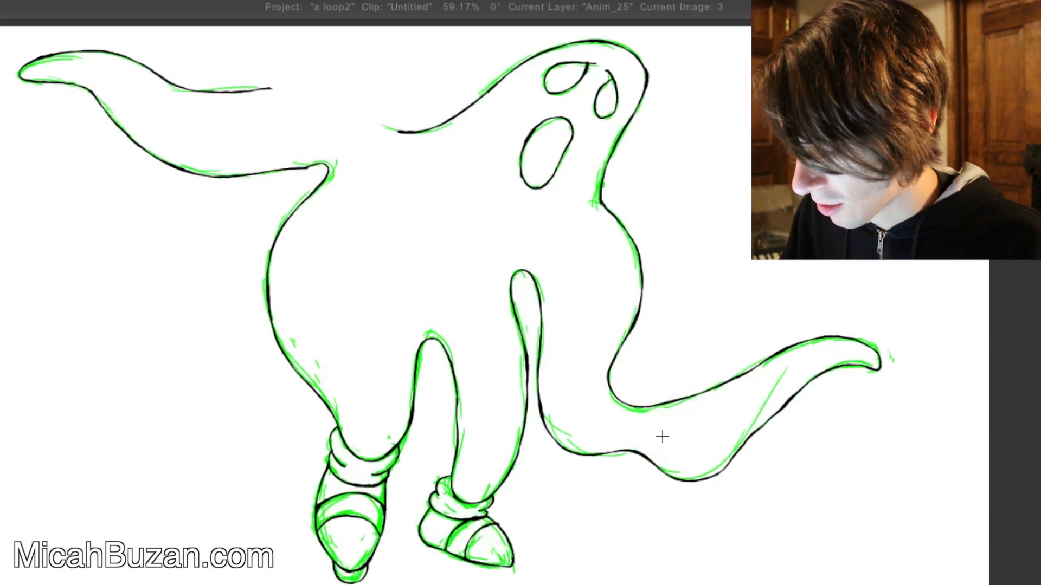
key(Left)
key(Right)
key(Right)
key(Left)
key(Left)
key(Left)
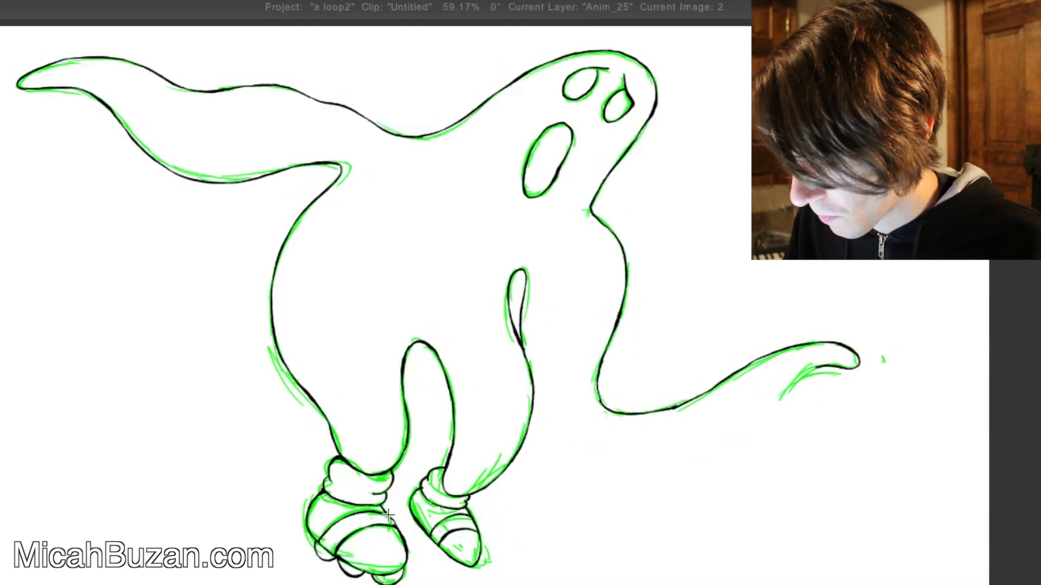
key(Right)
key(Left)
key(Right)
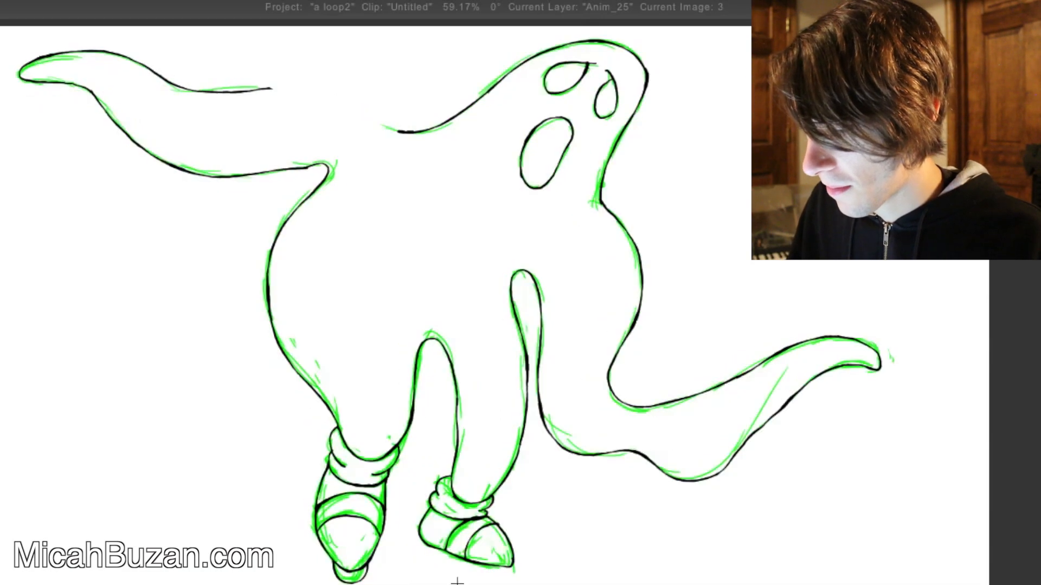
key(Right)
key(Right)
key(Left)
key(Right)
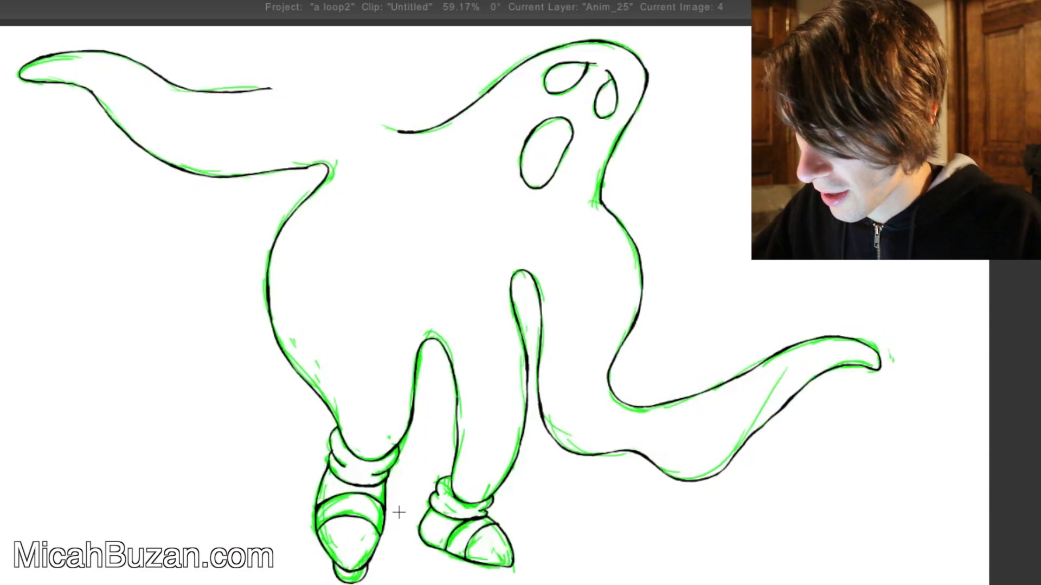
key(Left)
key(Right)
key(Left)
key(Left)
key(Right)
key(Left)
key(Right)
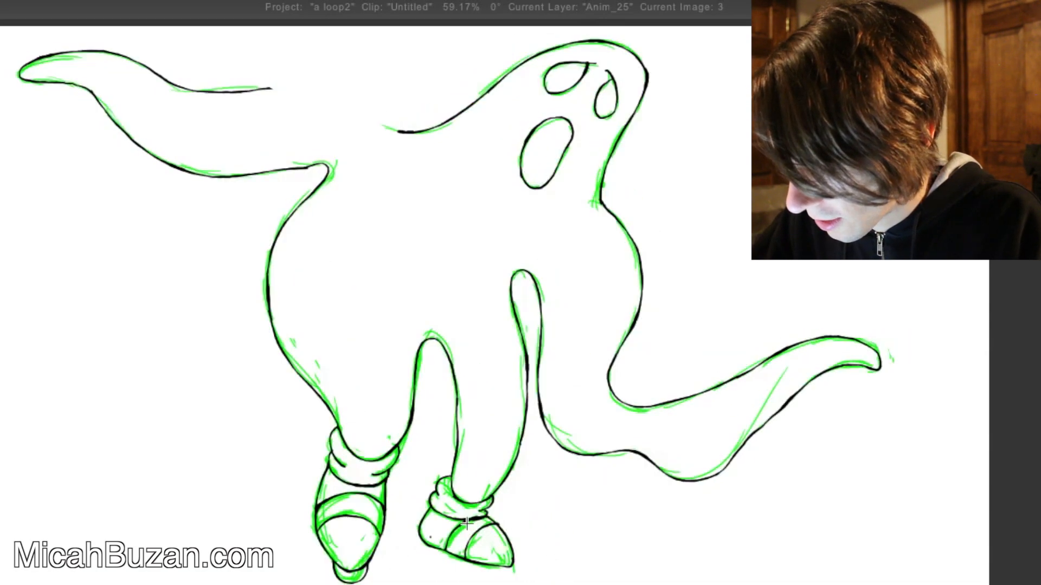
key(Left)
key(Right)
key(Left)
- Ink image 6's outline from the left leg's end through the gap between the legs and down the right leg
key(Right)
key(Right)
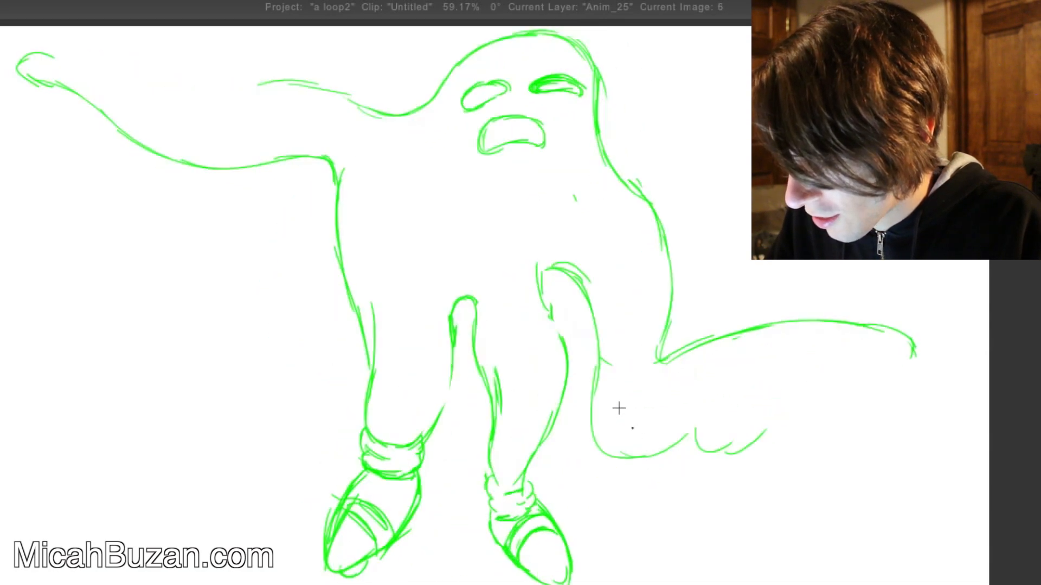
drag(367, 346, 374, 439)
key(ctrl+z)
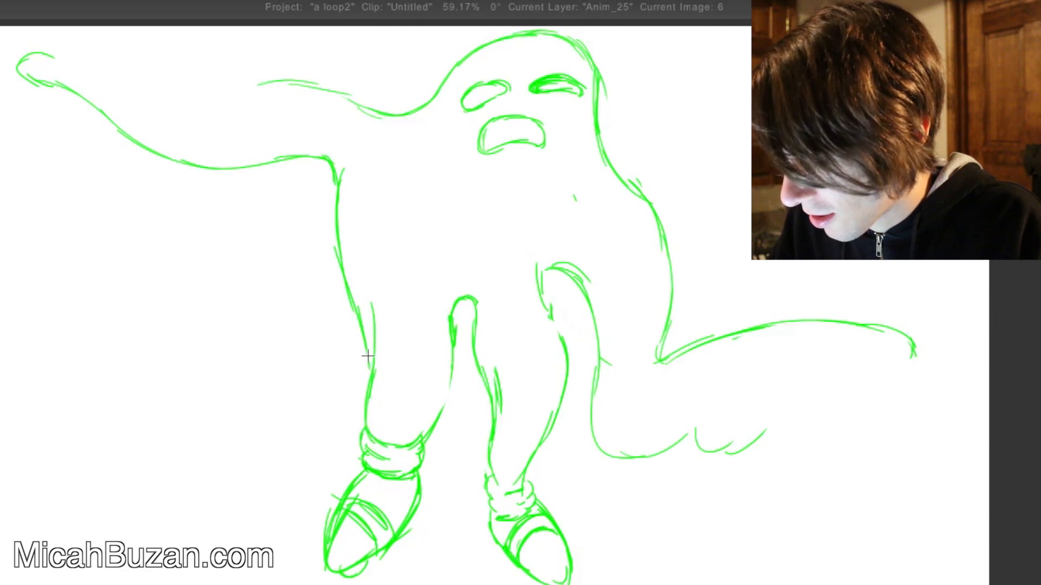
mouse_move(369, 353)
mouse_down()
mouse_move(367, 428)
mouse_move(394, 448)
mouse_move(421, 444)
mouse_up()
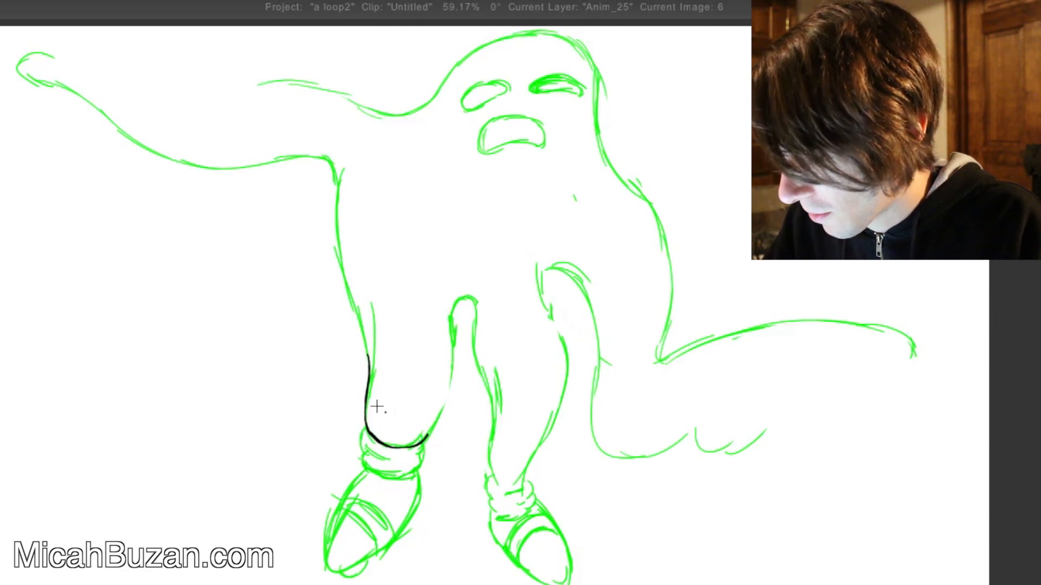
key(ctrl+z)
mouse_move(370, 368)
mouse_down()
mouse_move(369, 423)
mouse_move(400, 447)
mouse_move(366, 400)
mouse_move(367, 431)
mouse_move(379, 447)
mouse_move(418, 447)
mouse_move(446, 402)
mouse_move(452, 311)
mouse_move(468, 298)
mouse_move(495, 421)
mouse_move(492, 470)
mouse_move(512, 493)
mouse_move(563, 405)
mouse_up()
key(ctrl+z)
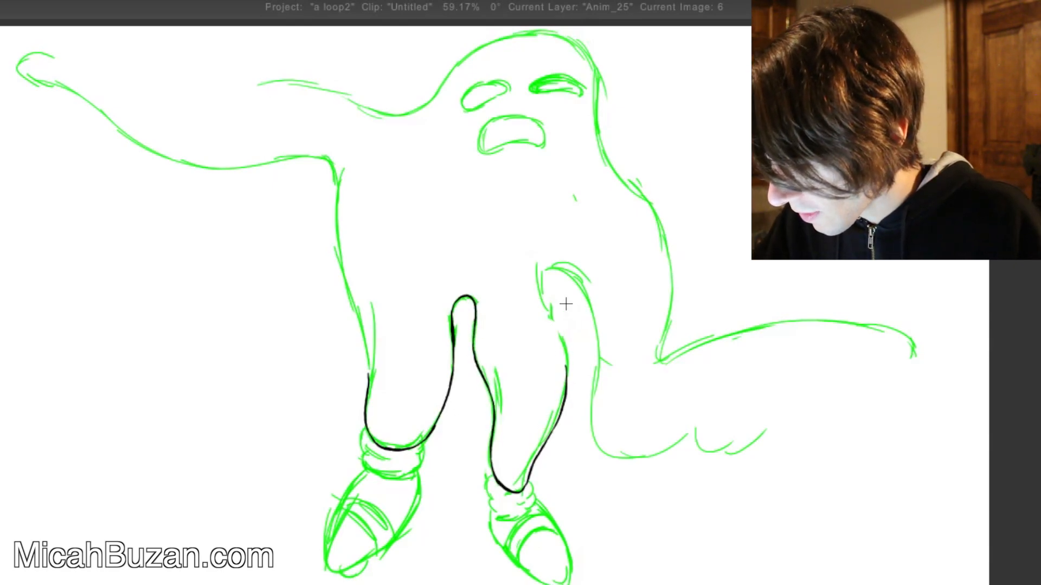
- Try to redraw the right leg's rounded end and its right edge on image 6
key(ctrl+z)
drag(523, 482, 540, 446)
key(ctrl+z)
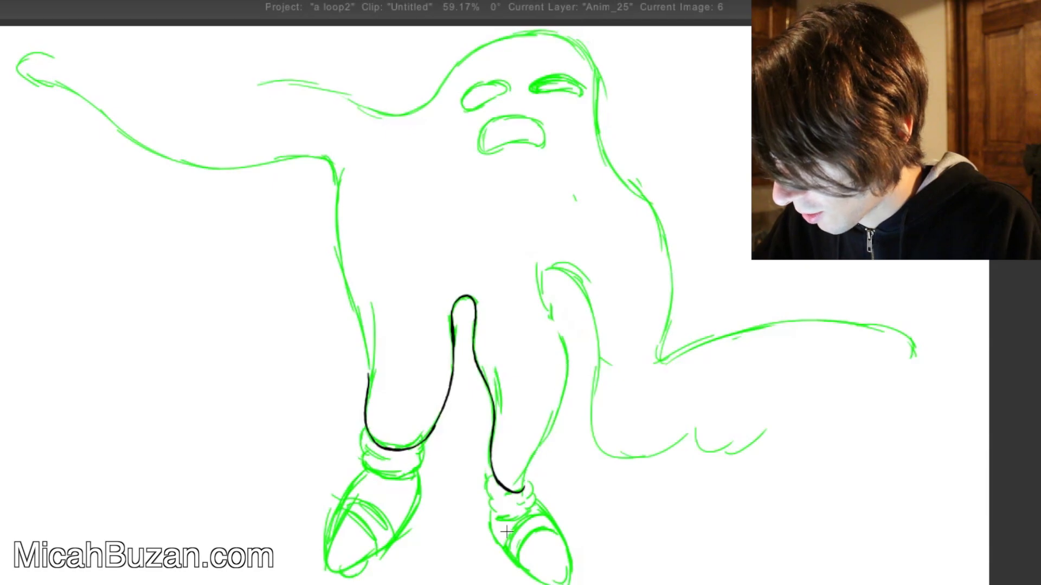
key(ctrl+z)
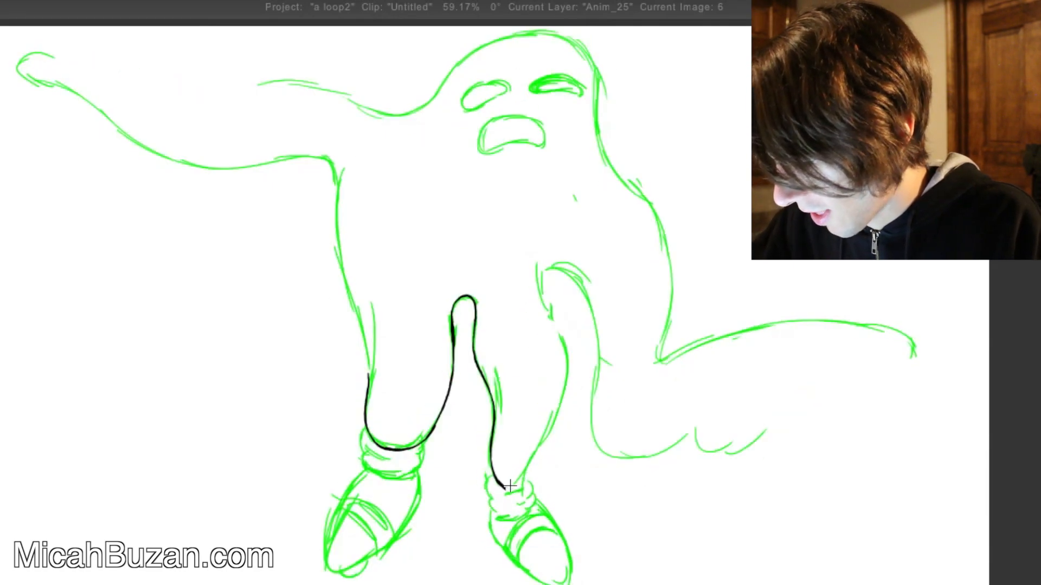
drag(506, 490, 553, 423)
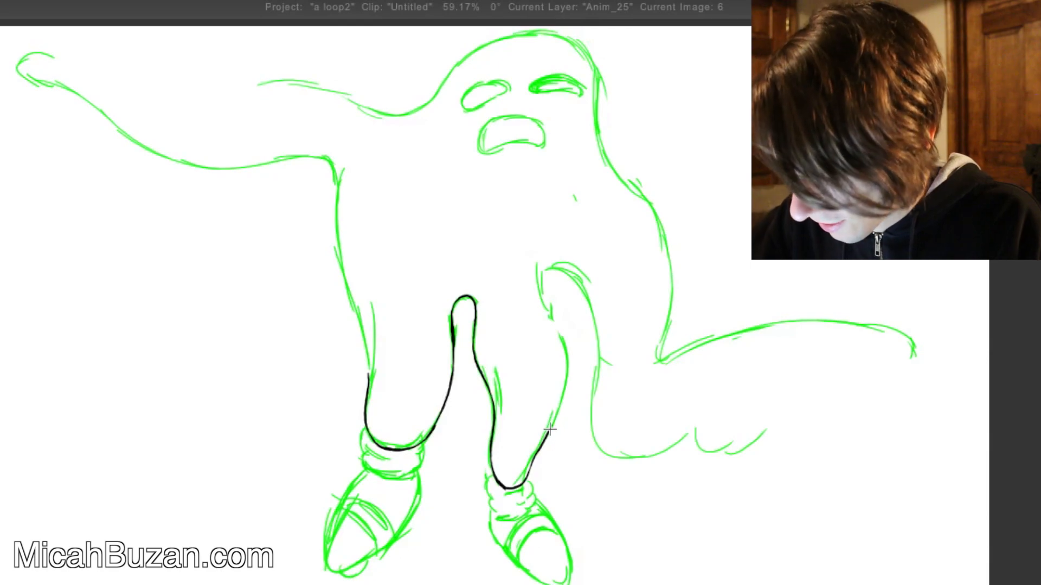
key(ctrl+z)
drag(513, 489, 553, 421)
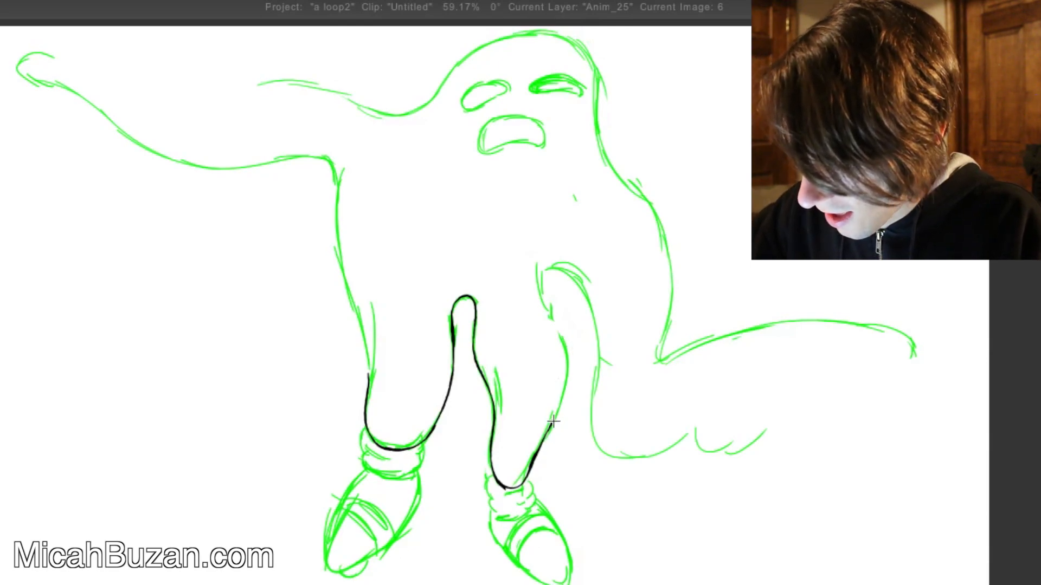
key(ctrl+z)
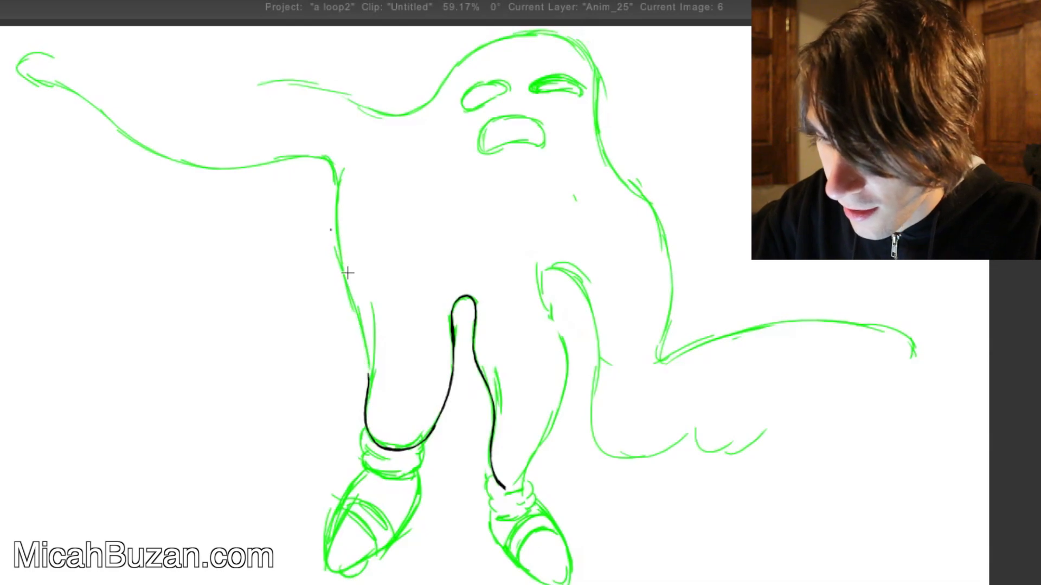
- Ink the body's left side on image 6 from the left leg up to the armpit
mouse_move(368, 377)
mouse_down()
mouse_move(333, 182)
mouse_move(361, 339)
mouse_move(329, 207)
mouse_move(334, 171)
mouse_up()
key(ctrl+z)
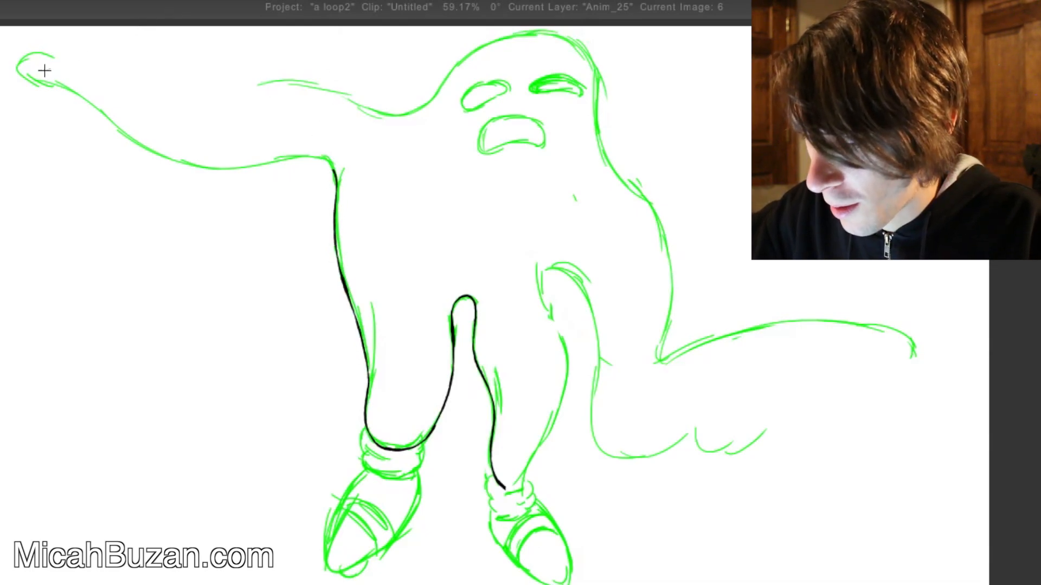
- Ink the left arm's lower edge from its tip to the armpit and the right leg's rounded end on image 6
mouse_move(22, 54)
mouse_down()
mouse_move(24, 79)
mouse_move(88, 97)
mouse_move(165, 157)
mouse_move(225, 169)
mouse_move(292, 154)
mouse_move(335, 172)
mouse_up()
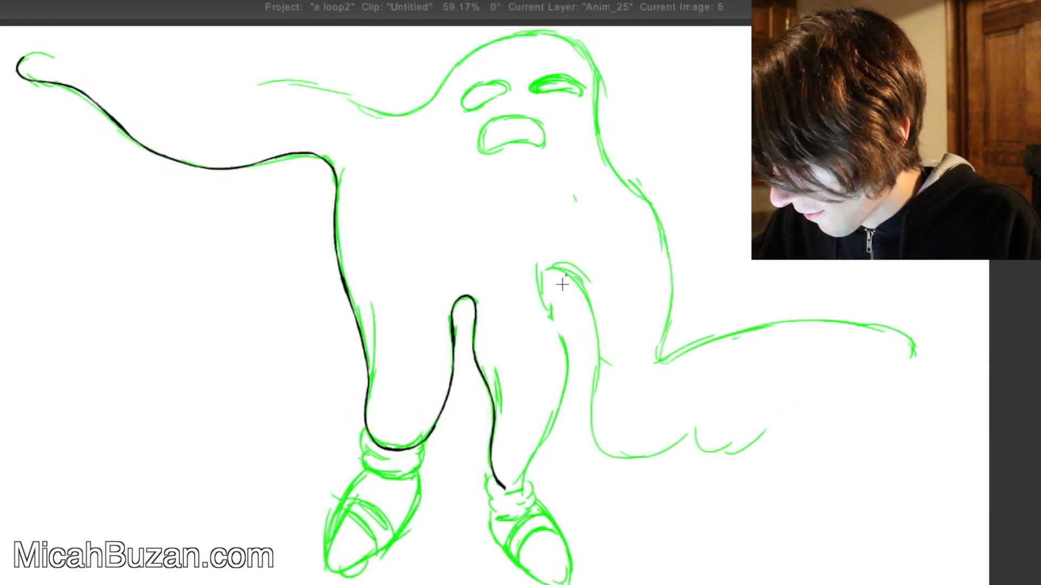
drag(504, 487, 534, 460)
key(ctrl+z)
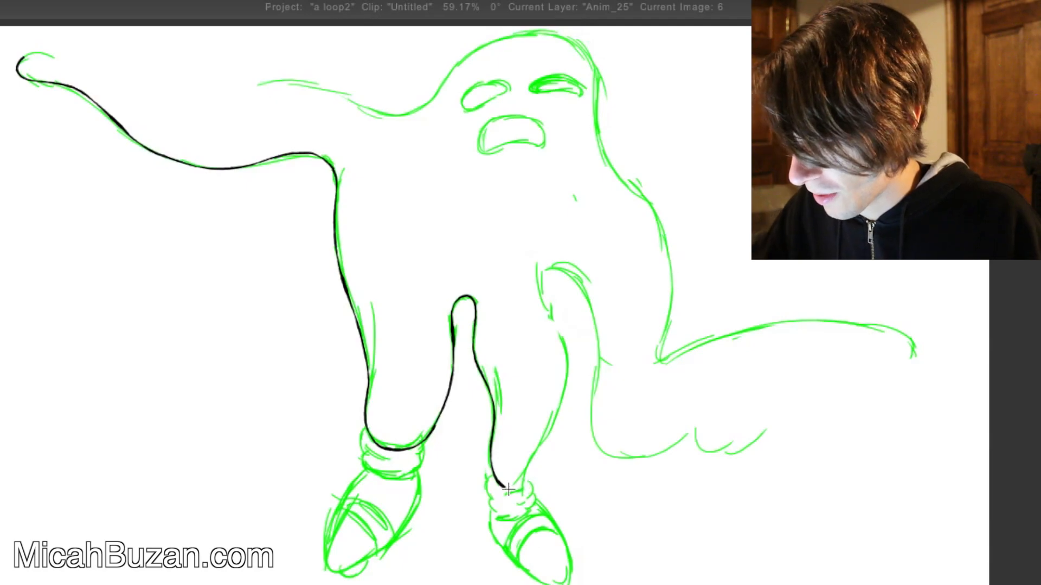
drag(519, 490, 572, 371)
key(ctrl+z)
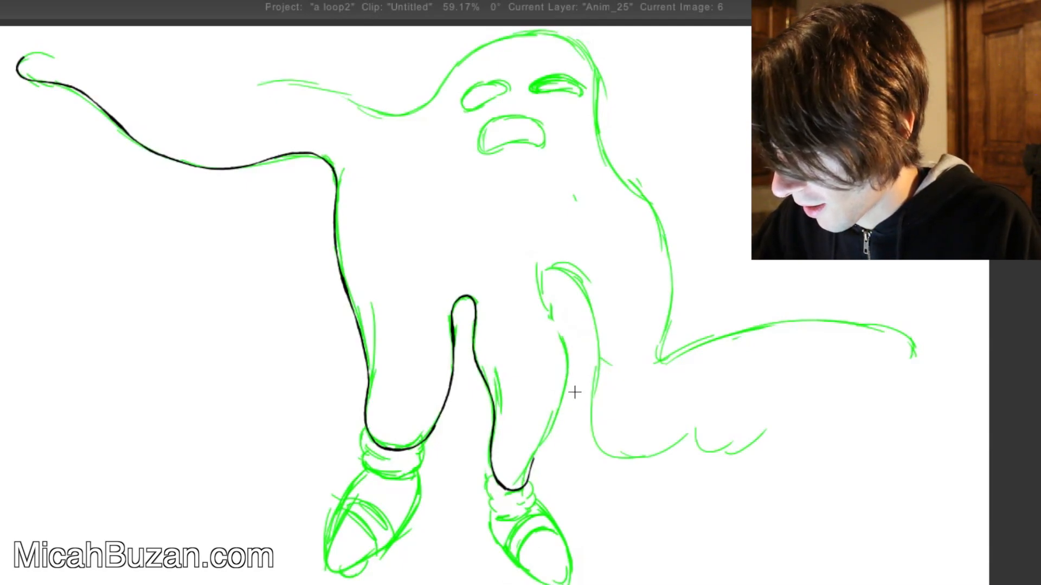
- Ink image 6's right leg edge up through the gap beside it and along the start of the right arm's underside
mouse_move(531, 461)
mouse_down()
mouse_move(555, 428)
mouse_move(571, 370)
mouse_up()
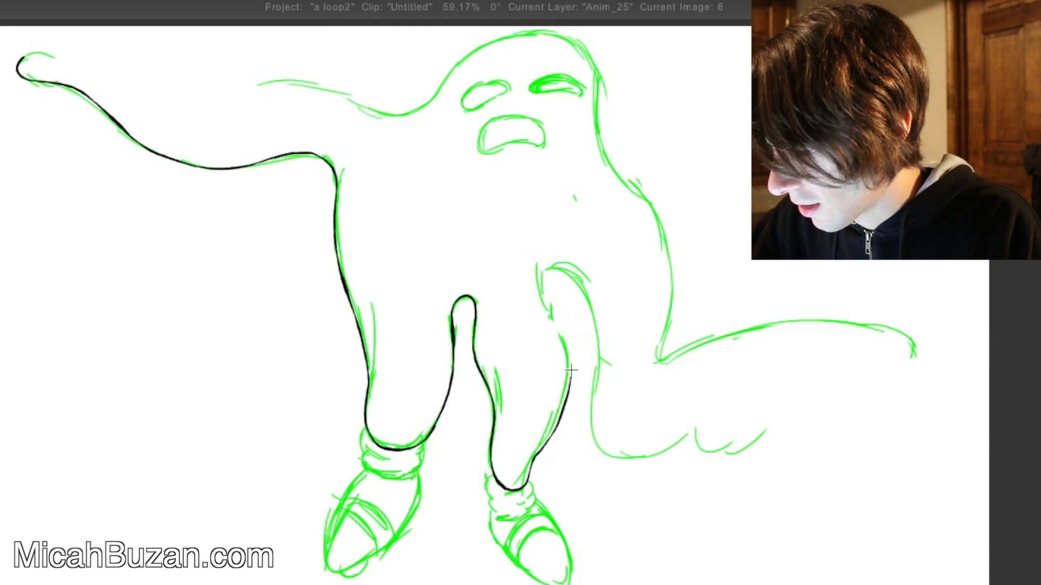
key(ctrl+z)
mouse_move(531, 465)
mouse_down()
mouse_move(561, 414)
mouse_move(570, 363)
mouse_move(541, 283)
mouse_up()
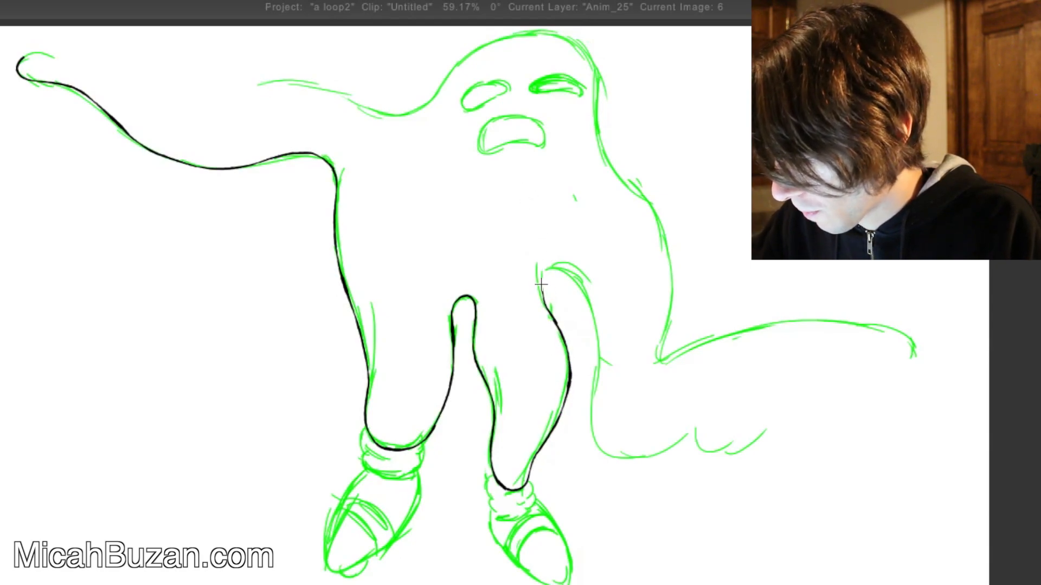
key(ctrl+z)
mouse_move(557, 326)
mouse_down()
mouse_move(541, 271)
mouse_move(558, 277)
mouse_up()
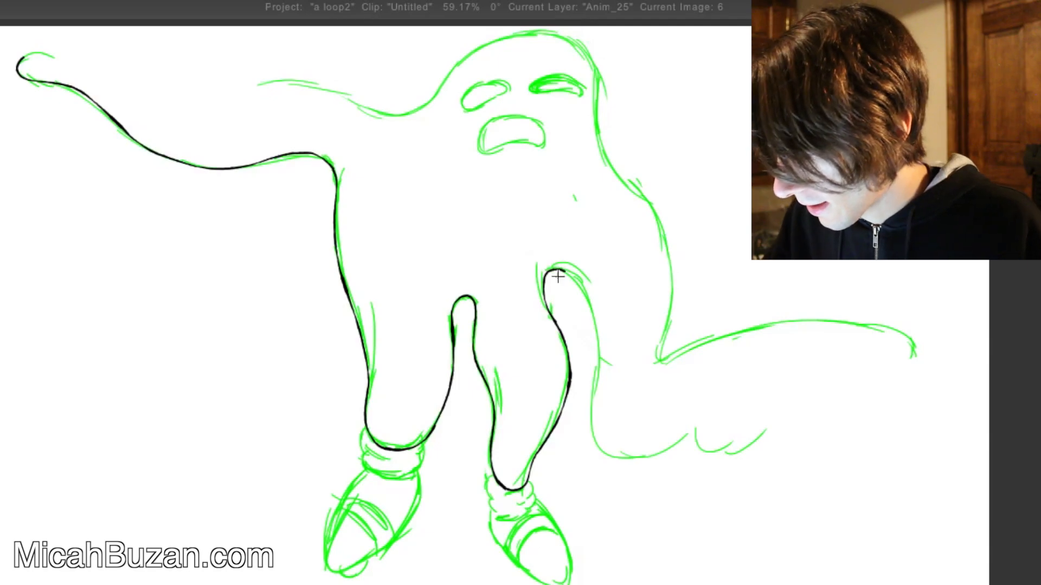
key(ctrl+z)
mouse_move(554, 322)
mouse_down()
mouse_move(546, 273)
mouse_move(595, 344)
mouse_move(593, 418)
mouse_move(666, 451)
mouse_move(678, 443)
mouse_up()
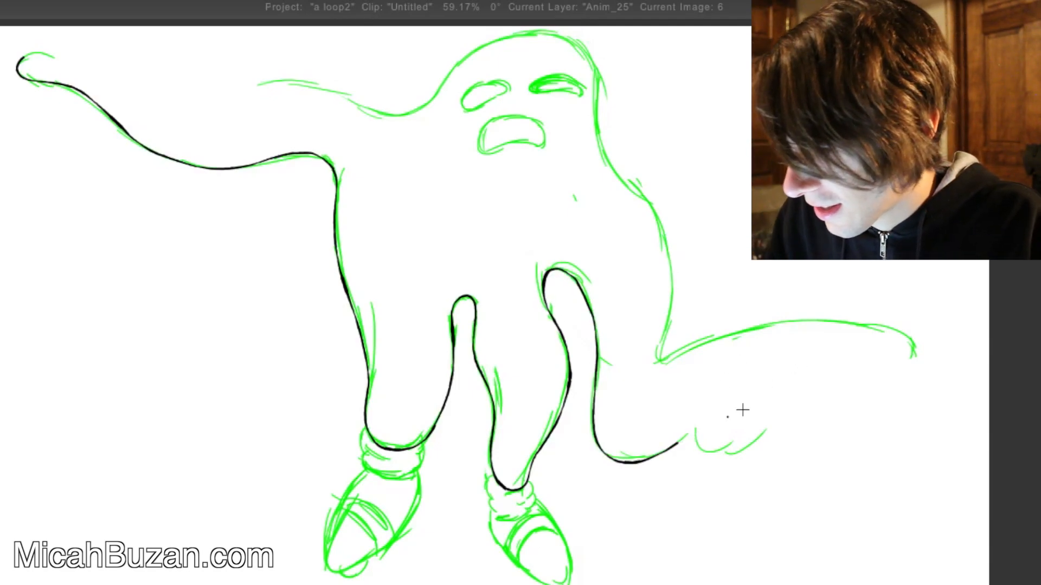
key(Left)
key(Right)
- Ink the right side of the head and the upper edge of the left arm on image 6
drag(610, 163, 595, 70)
mouse_move(247, 88)
mouse_down()
mouse_move(302, 81)
mouse_move(386, 114)
mouse_move(417, 103)
mouse_up()
key(ctrl+z)
mouse_move(254, 86)
mouse_down()
mouse_move(325, 89)
mouse_move(374, 113)
mouse_move(435, 101)
mouse_move(487, 40)
mouse_move(430, 102)
mouse_move(458, 67)
mouse_move(517, 35)
mouse_move(549, 36)
mouse_move(595, 63)
mouse_up()
key(ctrl+z)
- Ink the top of the head on image 6, joining the left shoulder to the head's right side
mouse_move(430, 106)
mouse_down()
mouse_move(482, 47)
mouse_move(516, 35)
mouse_move(566, 39)
mouse_up()
key(ctrl+z)
mouse_move(434, 99)
mouse_down()
mouse_move(464, 59)
mouse_move(523, 28)
mouse_up()
key(ctrl+z)
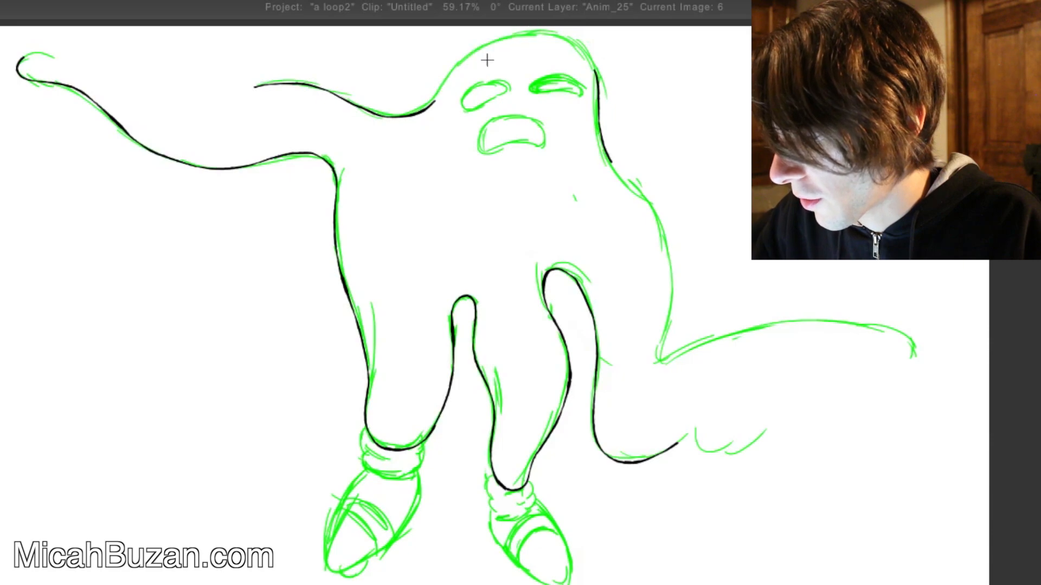
mouse_move(431, 103)
mouse_down()
mouse_move(492, 39)
mouse_move(569, 36)
mouse_up()
key(ctrl+z)
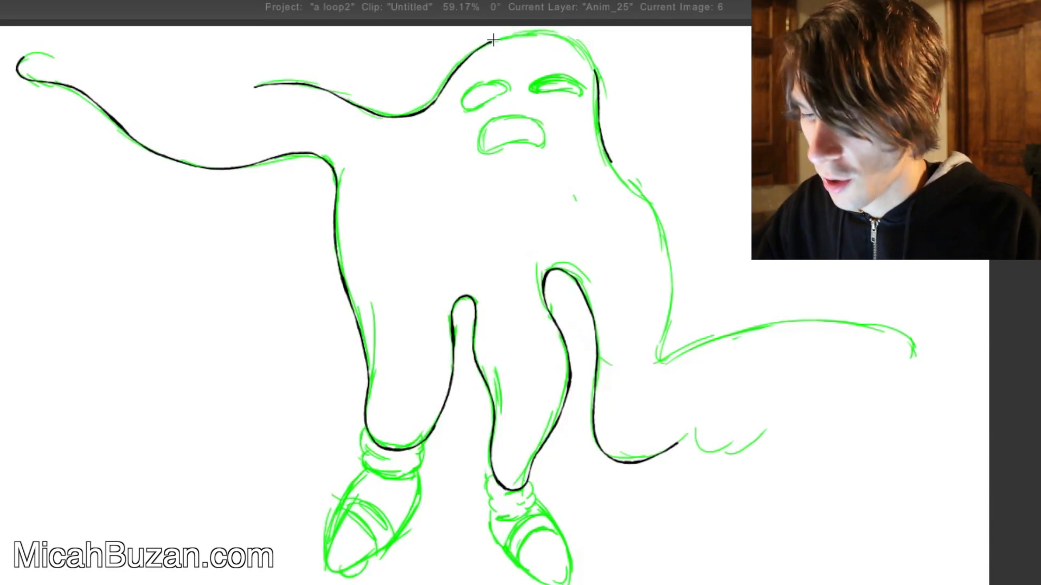
mouse_move(493, 39)
mouse_down()
mouse_move(551, 34)
mouse_move(530, 34)
mouse_move(579, 49)
mouse_up()
key(ctrl+z)
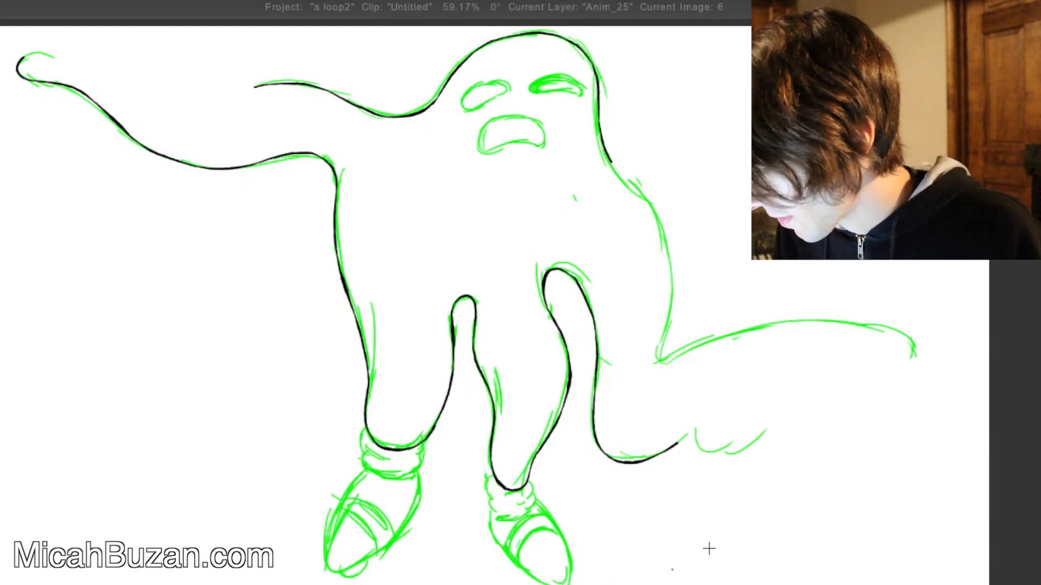
key(Left)
key(Right)
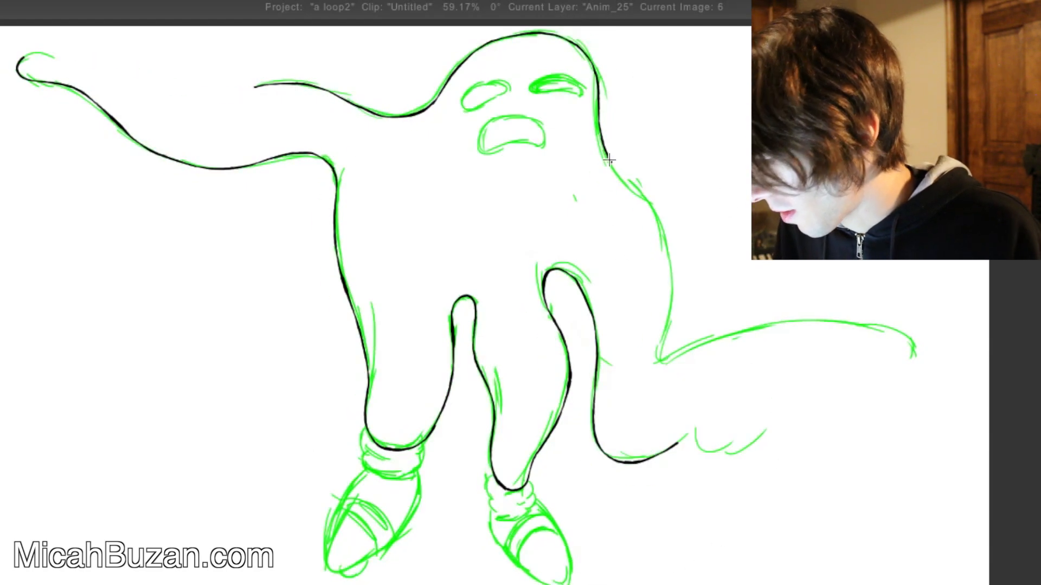
- Ink the body's right side down to the armpit and the right arm's upper edge out to its tip on image 6
mouse_move(617, 162)
mouse_down()
mouse_move(657, 217)
mouse_move(673, 276)
mouse_move(662, 341)
mouse_move(677, 353)
mouse_move(804, 319)
mouse_up()
key(ctrl+z)
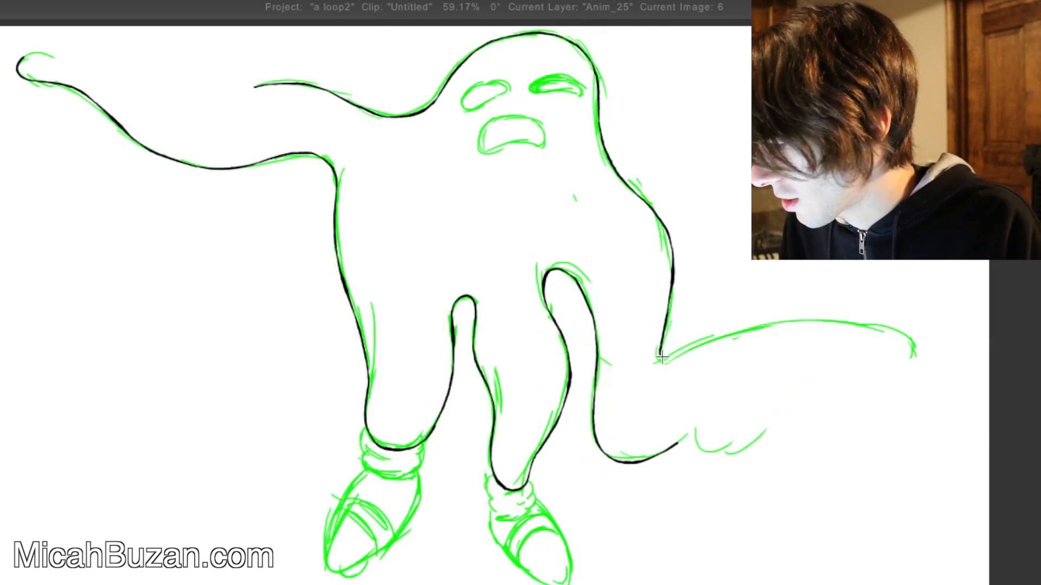
mouse_move(659, 357)
mouse_down()
mouse_move(774, 323)
mouse_move(852, 322)
mouse_move(900, 337)
mouse_move(911, 360)
mouse_up()
key(ctrl+z)
drag(869, 324, 909, 357)
key(Left)
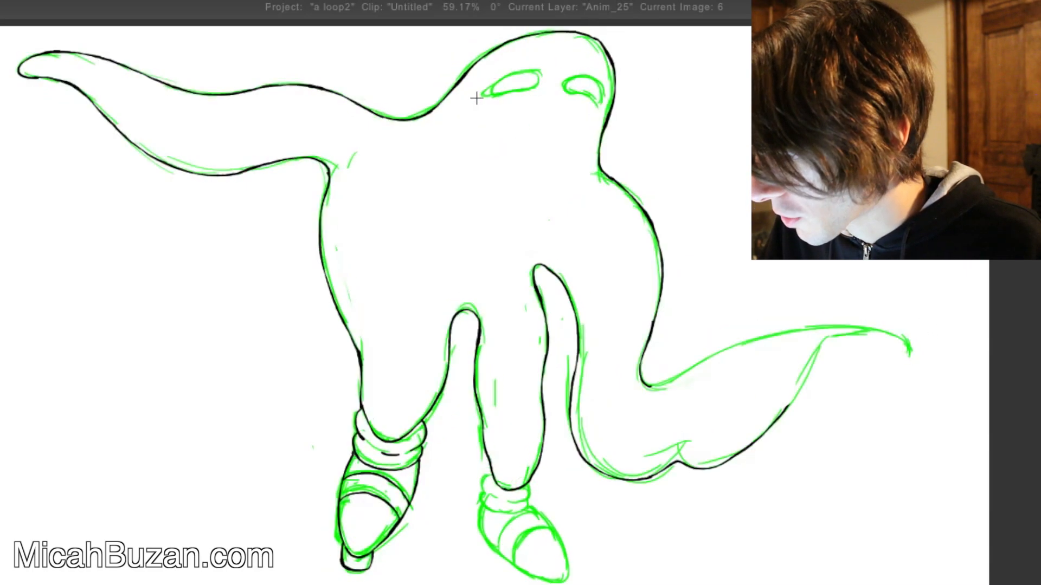
key(Right)
- Ink both eyes and the mouth on image 6, comparing them with the previous image
mouse_move(463, 104)
mouse_down()
mouse_move(474, 85)
mouse_move(512, 84)
mouse_move(479, 107)
mouse_move(546, 76)
mouse_move(583, 88)
mouse_up()
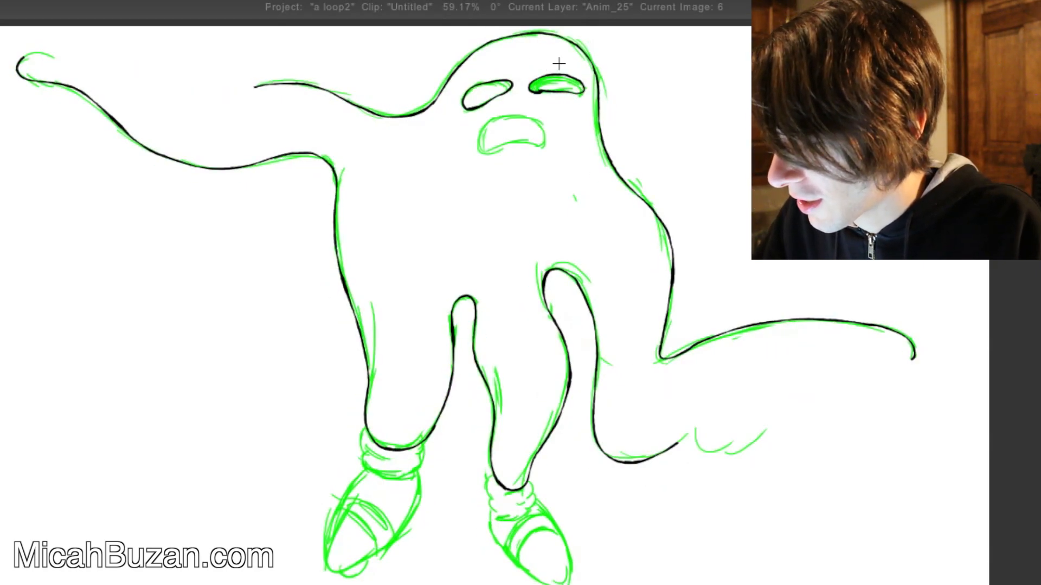
key(Left)
key(Right)
key(Left)
key(Right)
mouse_move(486, 151)
mouse_down()
mouse_move(484, 126)
mouse_move(518, 113)
mouse_move(538, 122)
mouse_up()
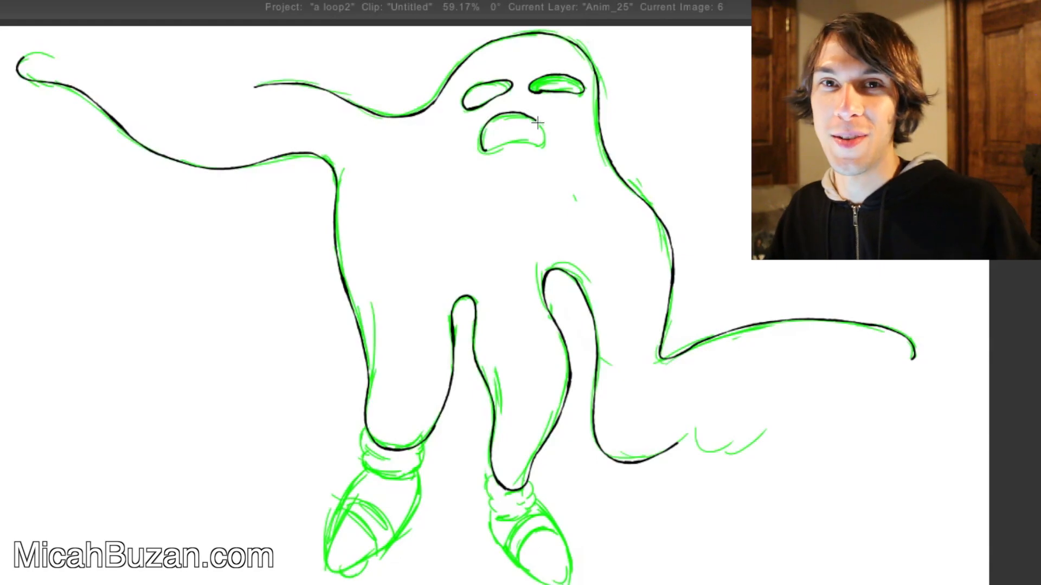
key(ctrl+z)
mouse_move(482, 153)
mouse_down()
mouse_move(486, 122)
mouse_move(519, 115)
mouse_move(545, 140)
mouse_move(487, 144)
mouse_up()
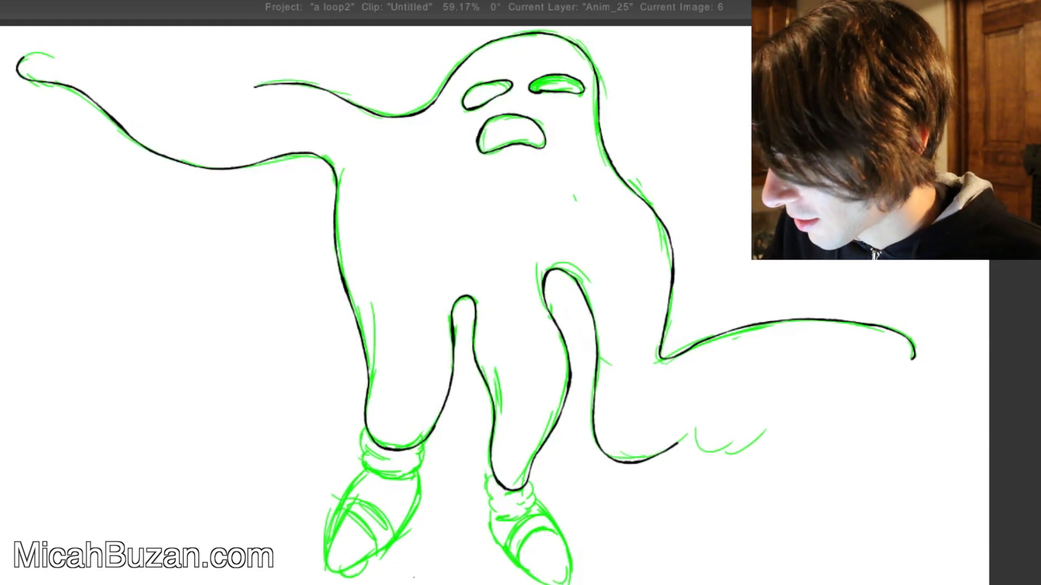
- Move on to image 7 and ink the outlines of the mouth and the left eye
key(Right)
key(Left)
key(Right)
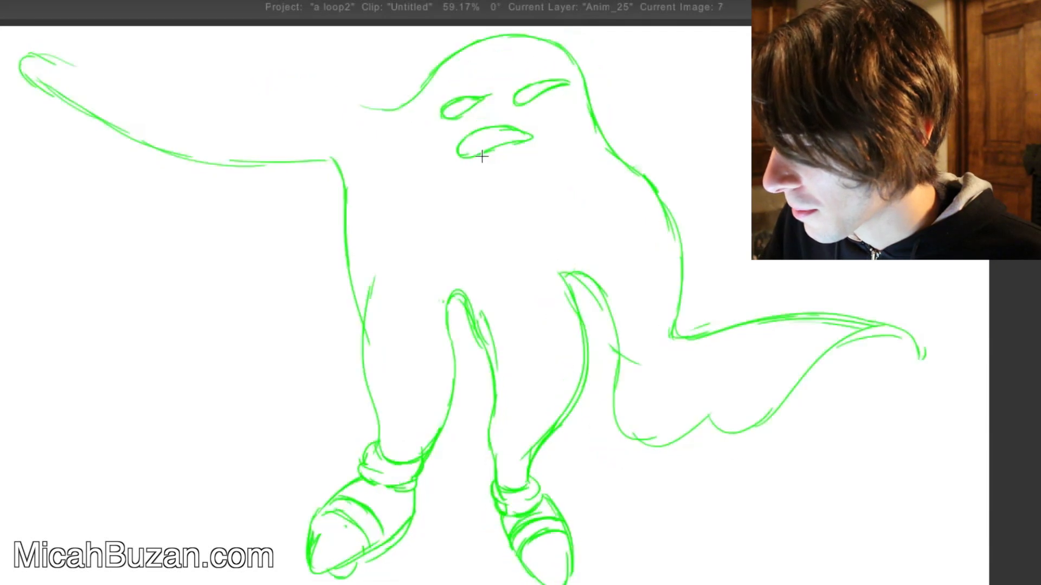
mouse_move(467, 157)
mouse_down()
mouse_move(500, 125)
mouse_move(533, 134)
mouse_move(465, 158)
mouse_up()
key(Left)
key(Right)
mouse_move(457, 116)
mouse_down()
mouse_move(470, 97)
mouse_move(488, 97)
mouse_move(454, 116)
mouse_up()
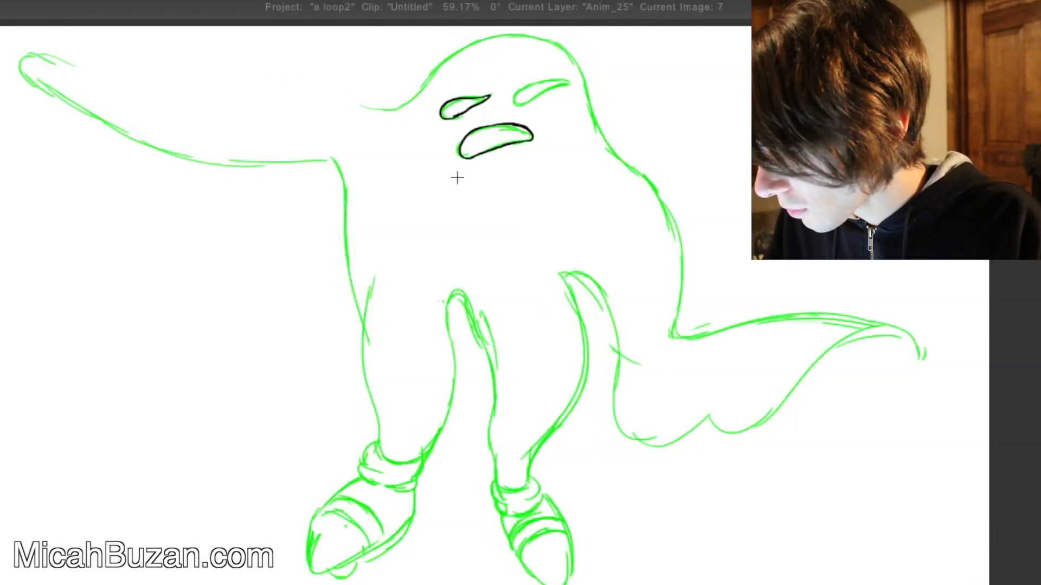
click(410, 249)
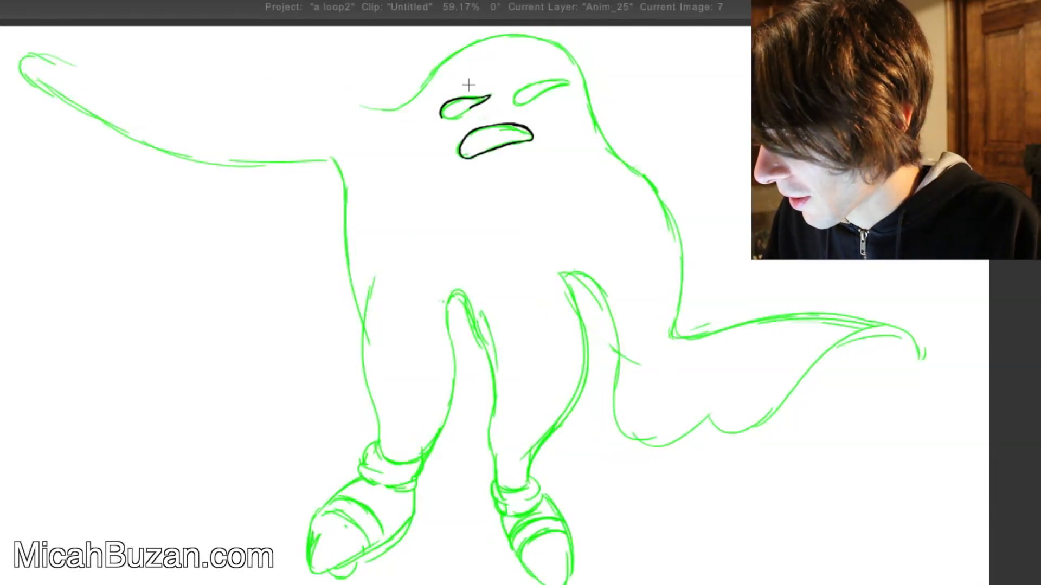
- Redo the left eye's lower edge and ink the right eye on image 7
drag(455, 117, 564, 80)
key(ctrl+z)
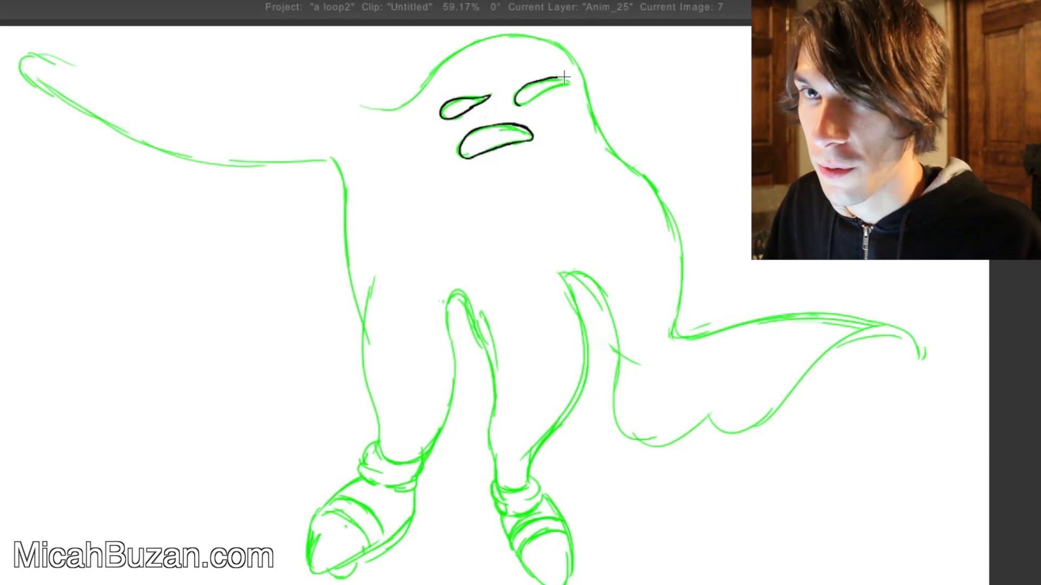
key(ctrl+z)
mouse_move(519, 104)
mouse_down()
mouse_move(565, 81)
mouse_move(519, 104)
mouse_up()
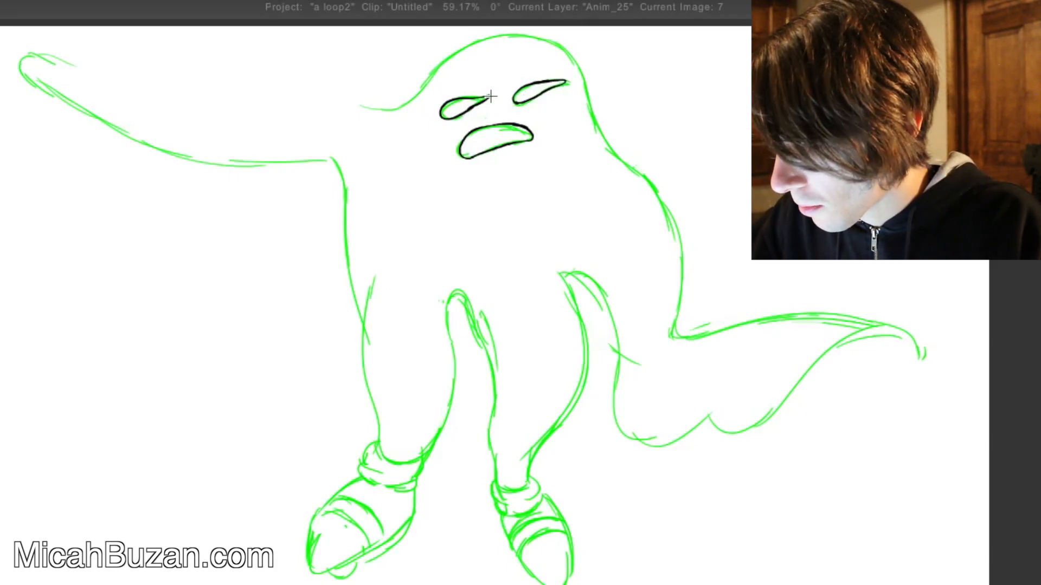
key(Left)
key(Right)
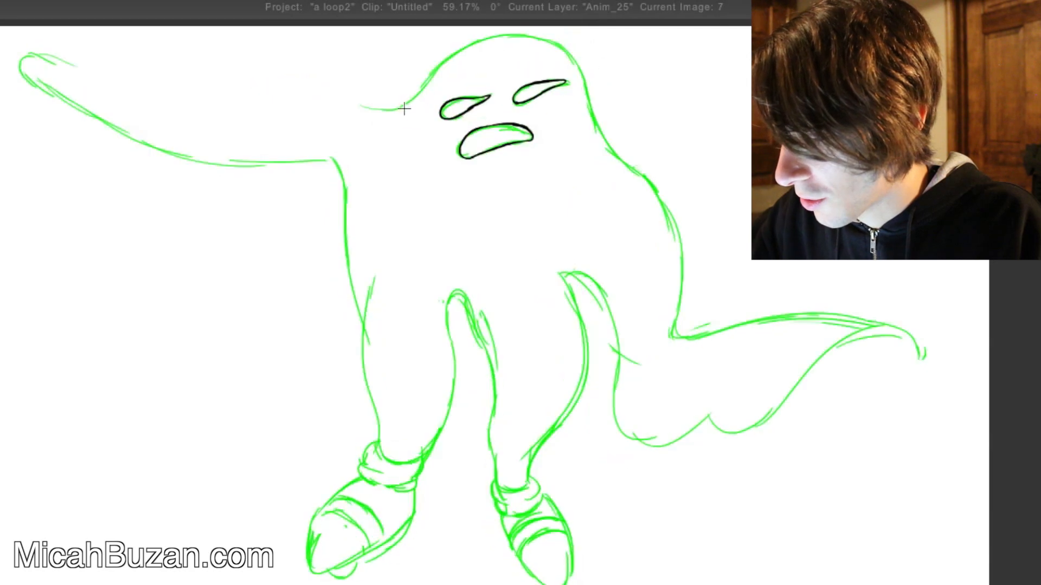
- Ink image 7's outline from the left shoulder over the head and down the body's right side to the armpit
mouse_move(390, 110)
mouse_down()
mouse_move(452, 53)
mouse_move(524, 37)
mouse_up()
key(ctrl+z)
mouse_move(470, 44)
mouse_down()
mouse_move(527, 35)
mouse_move(469, 42)
mouse_move(535, 38)
mouse_move(579, 71)
mouse_move(607, 145)
mouse_move(679, 225)
mouse_move(673, 334)
mouse_move(789, 314)
mouse_up()
key(ctrl+z)
key(ctrl+z)
drag(676, 339, 786, 314)
key(ctrl+z)
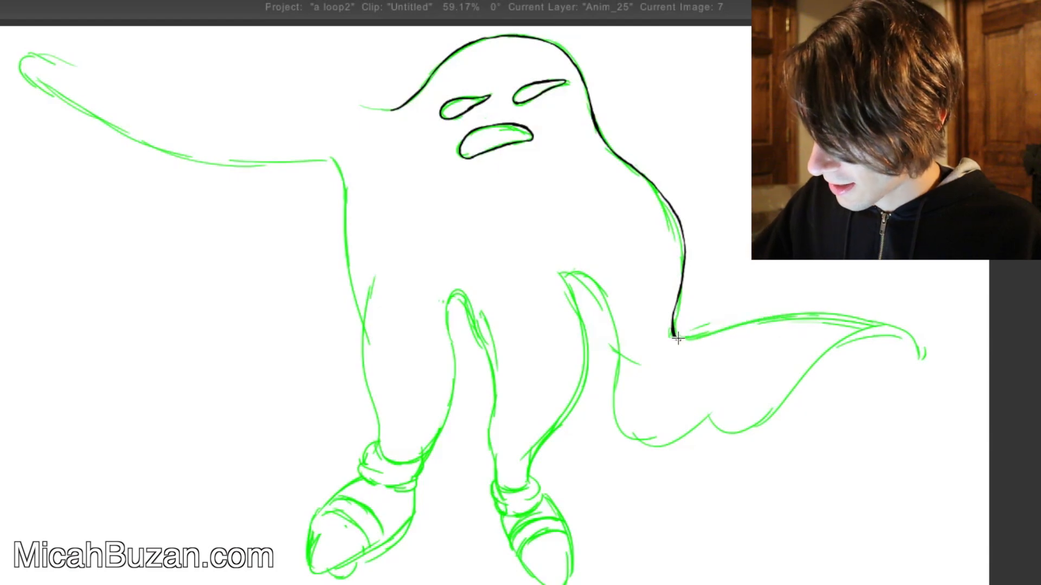
- Ink the right arm's upper edge on image 7 from the armpit to near the tip
mouse_move(676, 339)
mouse_down()
mouse_move(785, 316)
mouse_move(889, 323)
mouse_up()
key(ctrl+z)
mouse_move(676, 338)
mouse_down()
mouse_move(802, 313)
mouse_move(917, 340)
mouse_up()
key(Left)
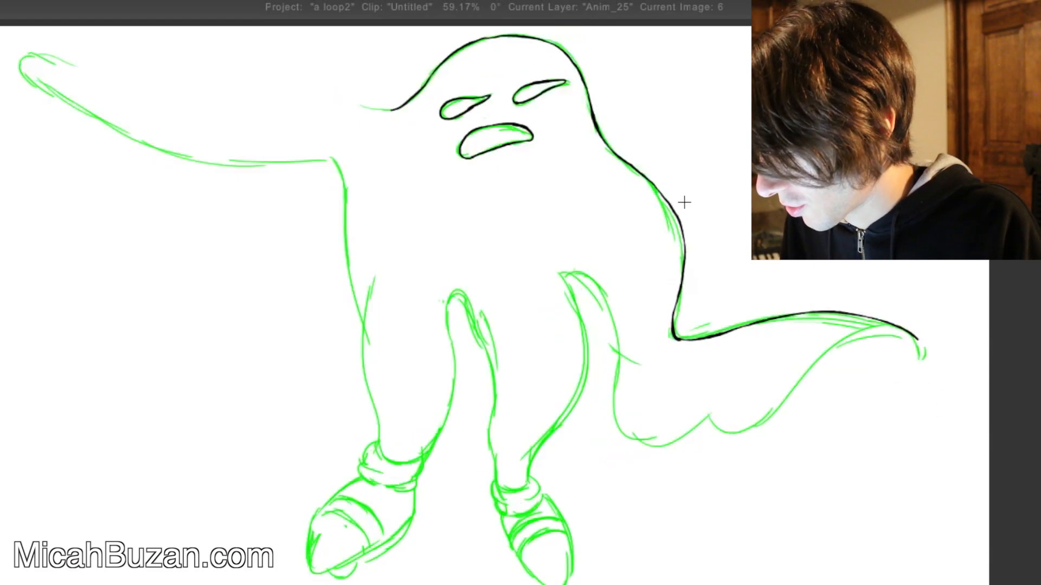
- Ink the gap between the right leg and right arm and the arm's wavy underside on image 7
mouse_move(585, 337)
mouse_down()
mouse_move(572, 307)
mouse_move(593, 278)
mouse_move(616, 327)
mouse_move(621, 434)
mouse_up()
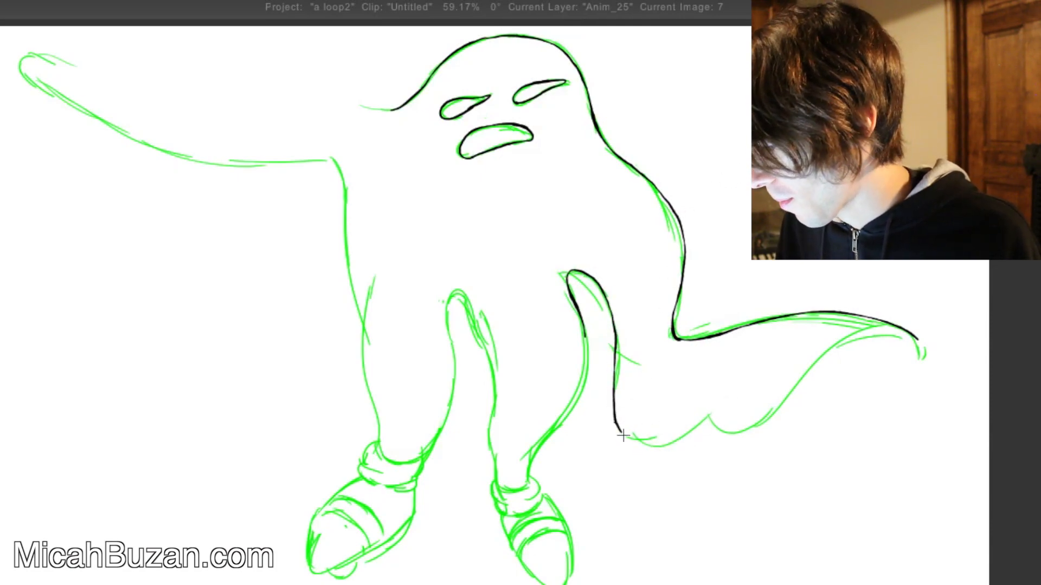
mouse_move(623, 435)
mouse_down()
mouse_move(656, 443)
mouse_move(701, 422)
mouse_move(763, 415)
mouse_move(834, 348)
mouse_move(889, 336)
mouse_up()
key(Right)
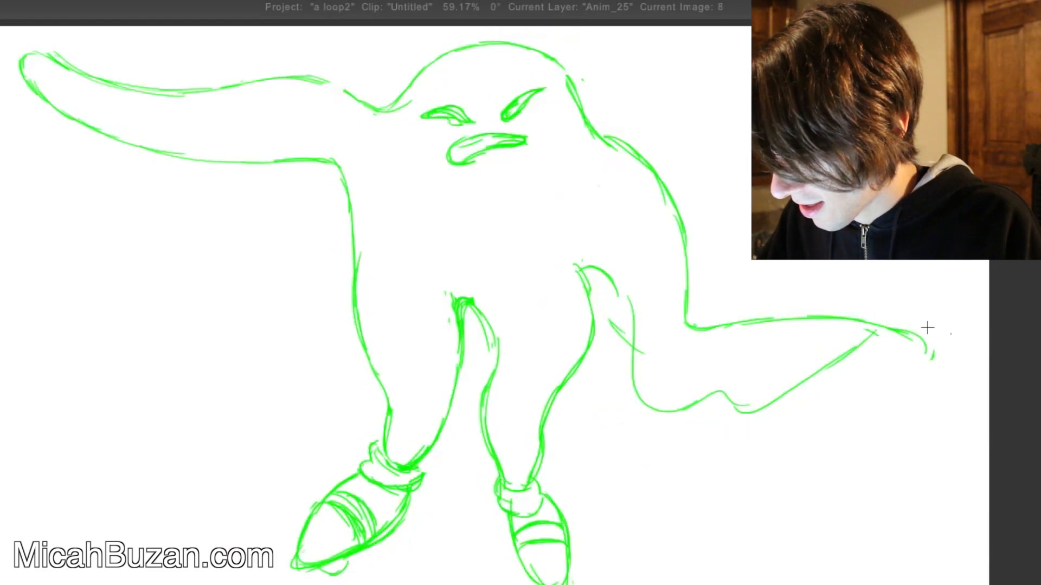
key(Left)
key(Left)
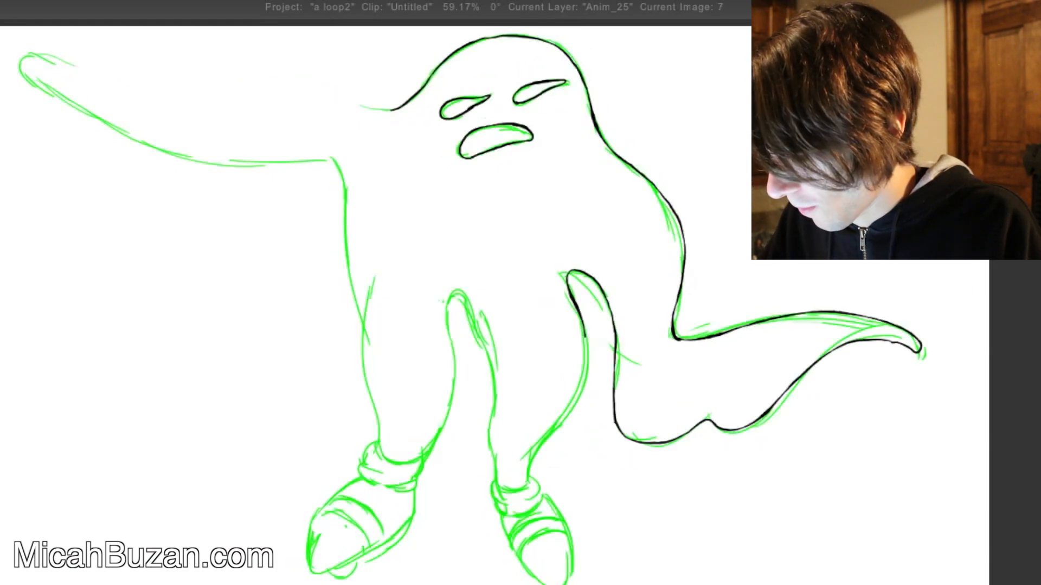
key(ctrl+z)
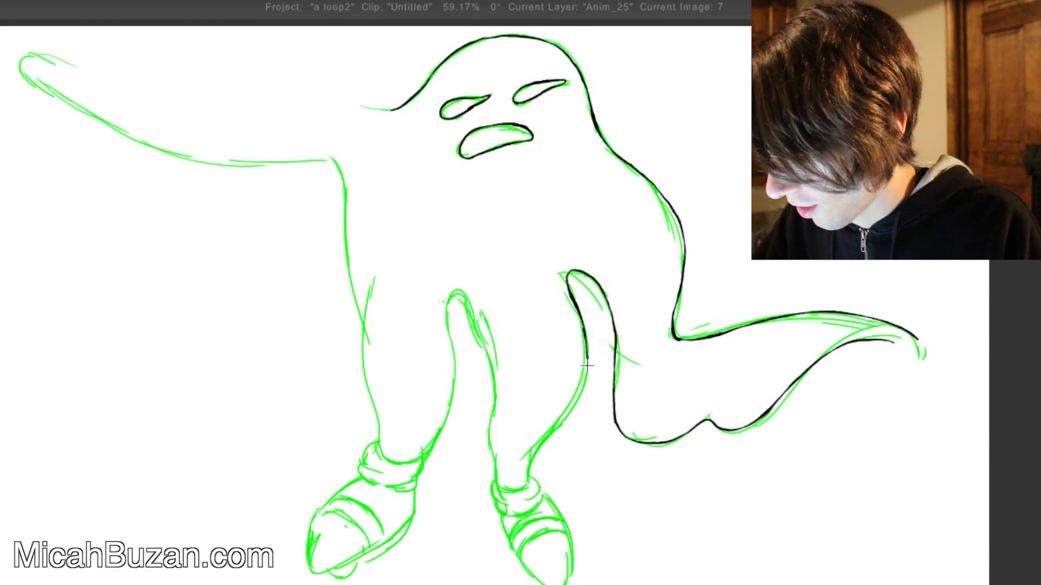
- Ink the right leg on image 7 and the gap between the legs down to the left leg's inner edge
mouse_move(587, 366)
mouse_down()
mouse_move(531, 471)
mouse_move(557, 429)
mouse_move(588, 323)
mouse_move(565, 409)
mouse_move(523, 487)
mouse_move(509, 490)
mouse_move(486, 458)
mouse_move(493, 404)
mouse_move(459, 294)
mouse_move(444, 314)
mouse_move(455, 374)
mouse_up()
key(ctrl+z)
key(ctrl+z)
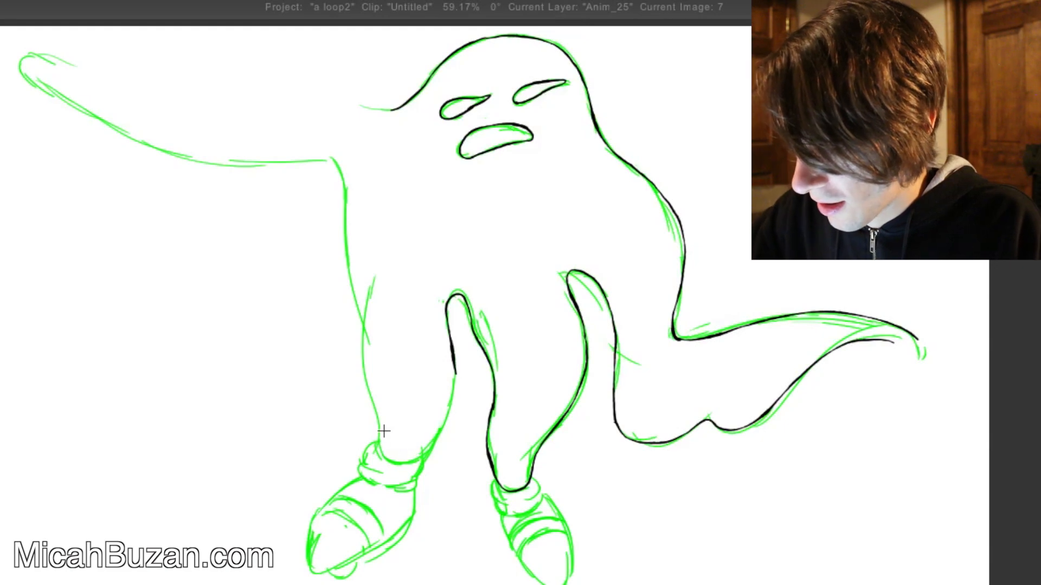
- Ink the left leg and the body's left side up to the armpit on image 7, plus the left skate's ankle cuff
mouse_move(377, 424)
mouse_down()
mouse_move(390, 462)
mouse_move(422, 458)
mouse_move(449, 409)
mouse_move(452, 351)
mouse_up()
mouse_move(377, 423)
mouse_down()
mouse_move(344, 194)
mouse_move(333, 162)
mouse_up()
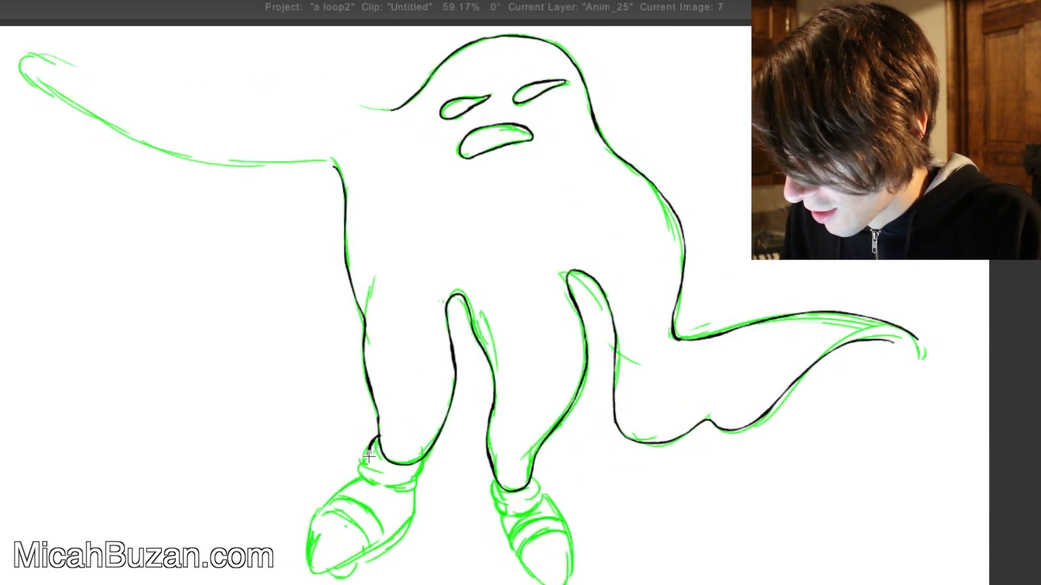
key(ctrl+z)
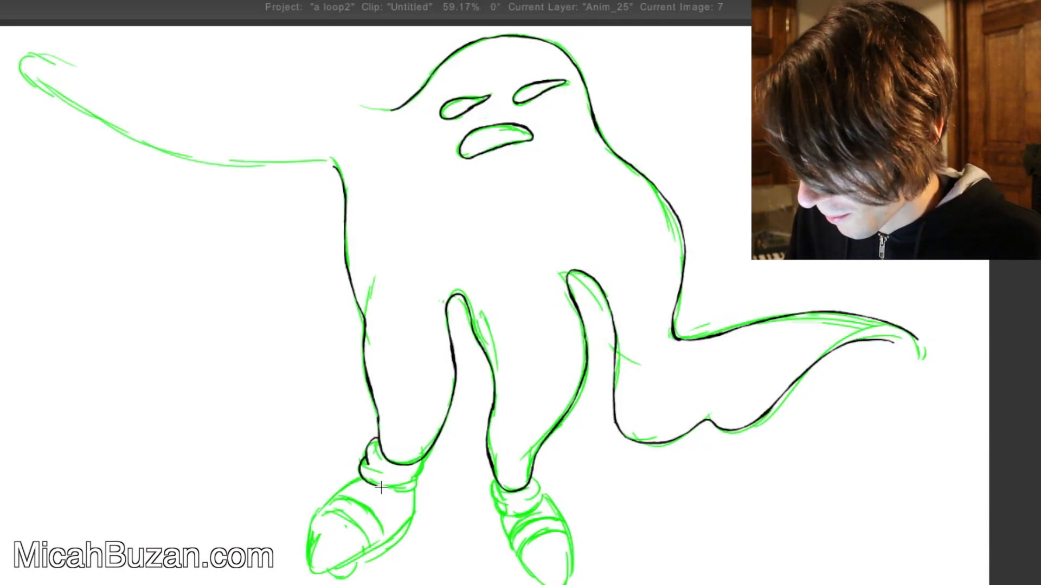
drag(412, 475, 425, 464)
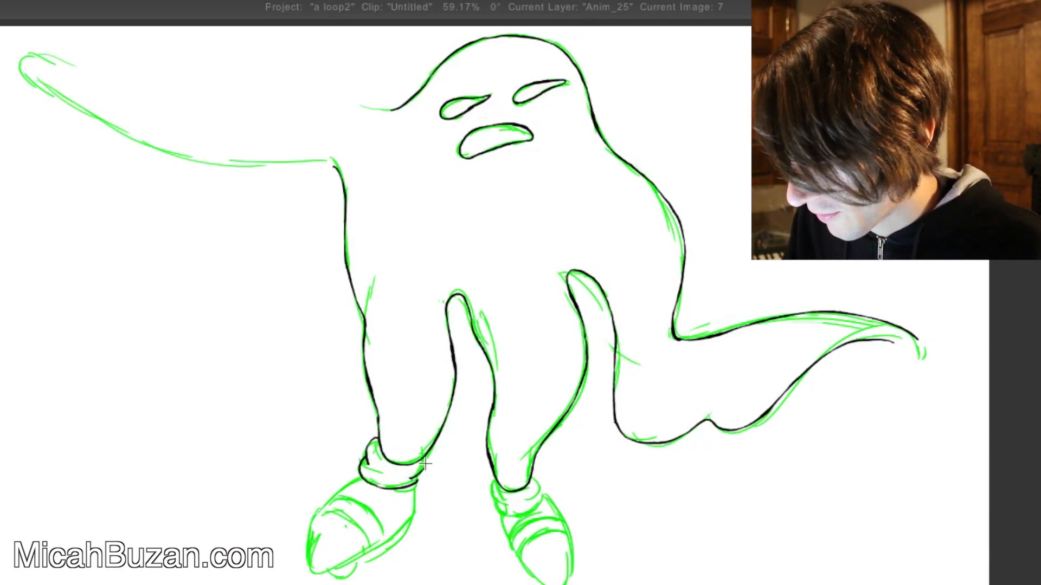
- Flip between images 6 to 8 and ink the ends of the left skate's ankle cuff and the left leg's outer ankle on image 8
key(Left)
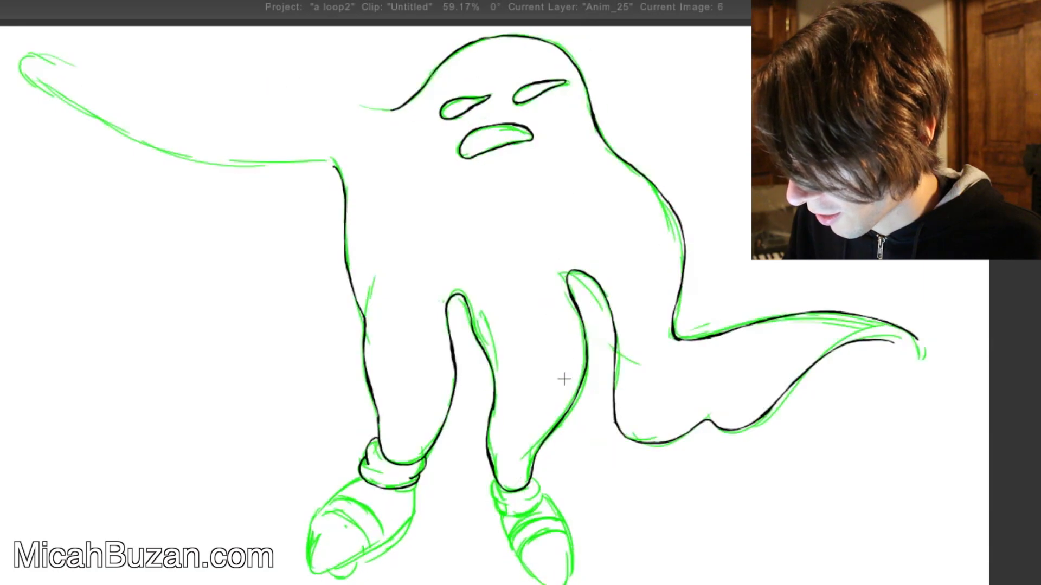
key(Right)
key(Left)
key(Right)
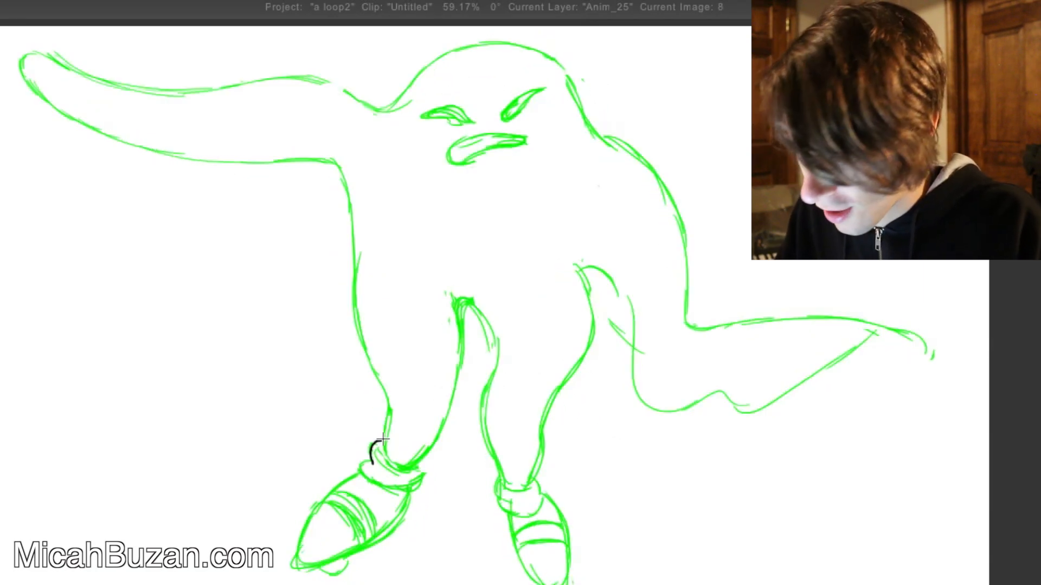
key(Right)
key(Left)
key(Left)
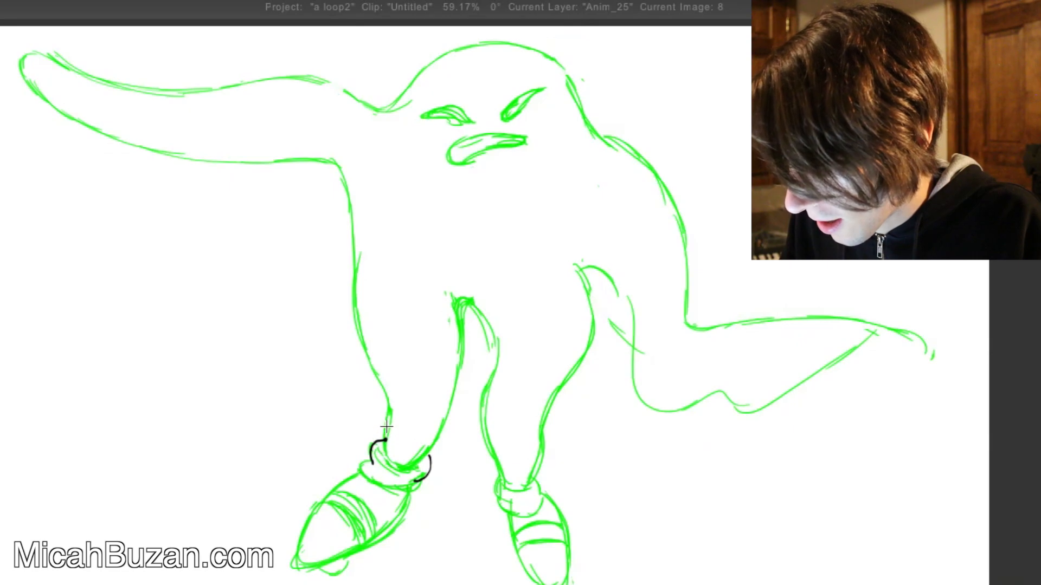
drag(387, 423, 386, 459)
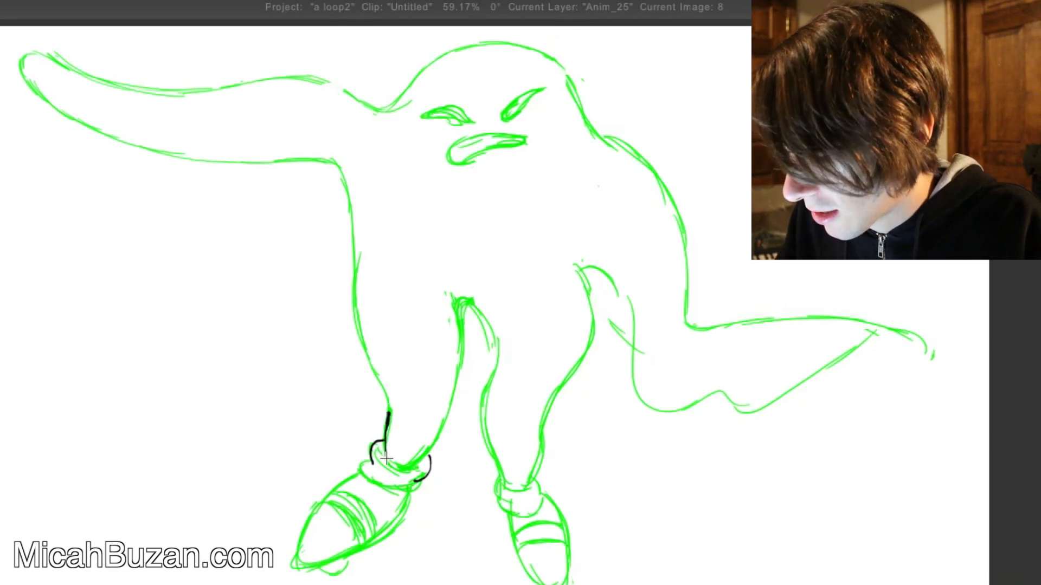
key(ctrl+z)
mouse_move(390, 409)
mouse_down()
mouse_move(386, 459)
mouse_move(429, 460)
mouse_move(386, 427)
mouse_up()
key(ctrl+z)
- Ink the left leg's inner edge, the gap between the legs and the whole right leg on image 8
mouse_move(397, 467)
mouse_down()
mouse_move(427, 457)
mouse_move(456, 407)
mouse_move(467, 356)
mouse_up()
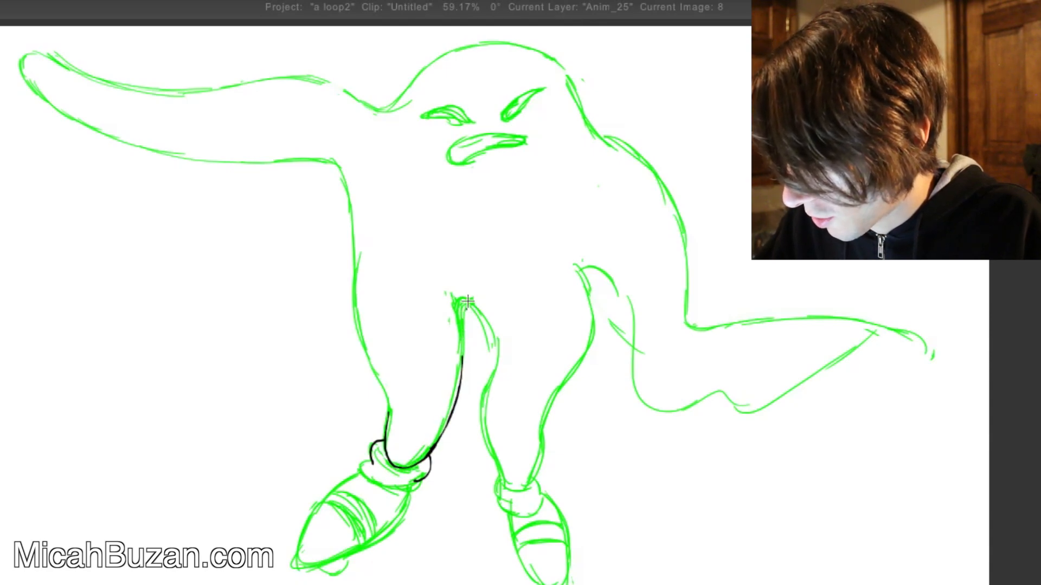
key(ctrl+z)
mouse_move(430, 451)
mouse_down()
mouse_move(449, 417)
mouse_move(458, 301)
mouse_move(487, 327)
mouse_move(496, 356)
mouse_move(480, 440)
mouse_move(518, 490)
mouse_move(540, 470)
mouse_move(545, 423)
mouse_move(593, 325)
mouse_up()
key(ctrl+z)
key(ctrl+z)
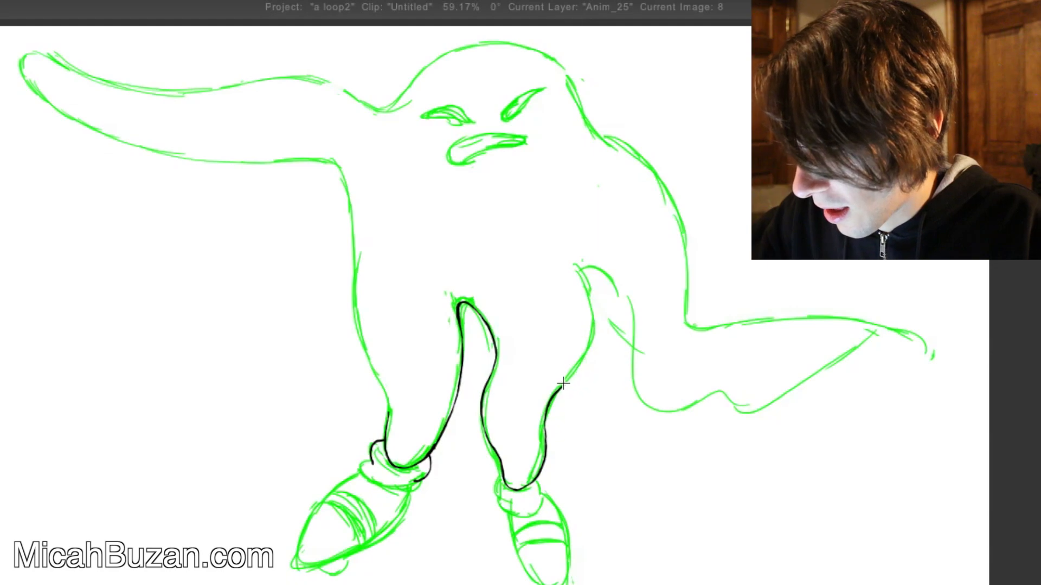
mouse_move(563, 384)
mouse_down()
mouse_move(589, 344)
mouse_move(584, 268)
mouse_up()
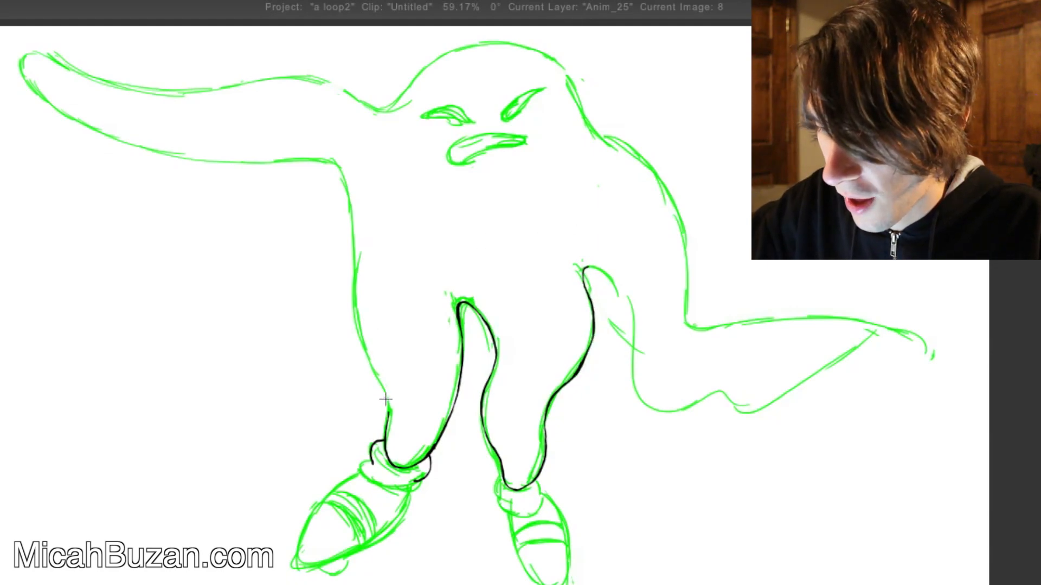
- Ink the body's left side from ankle to armpit on image 8, plus the left arm's rounded tip
mouse_move(388, 412)
mouse_down()
mouse_move(359, 334)
mouse_move(340, 166)
mouse_up()
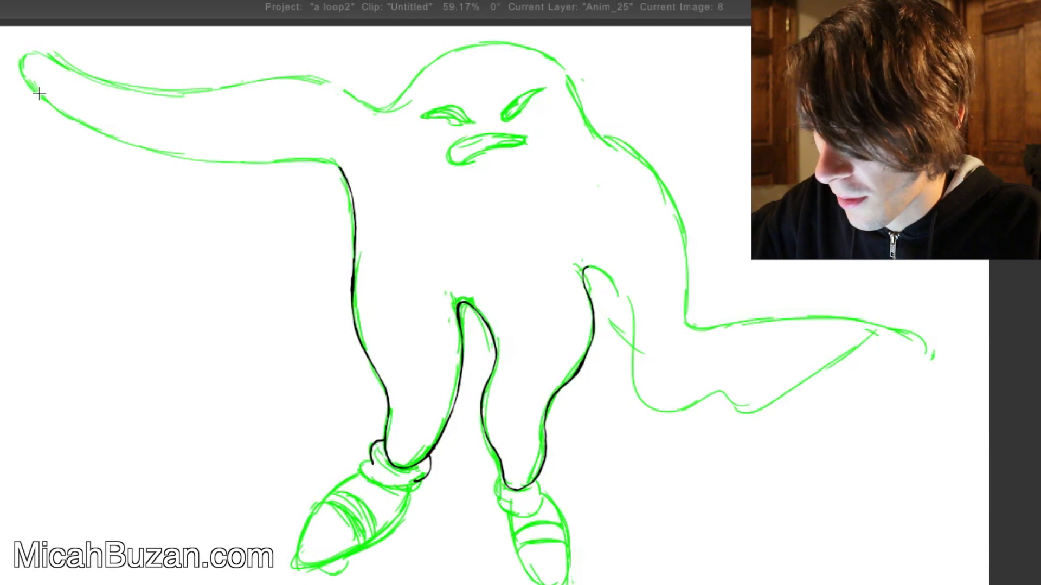
mouse_move(42, 95)
mouse_down()
mouse_move(20, 60)
mouse_move(56, 64)
mouse_move(42, 56)
mouse_move(24, 76)
mouse_move(26, 51)
mouse_move(24, 73)
mouse_move(45, 53)
mouse_move(123, 87)
mouse_move(234, 81)
mouse_up()
key(ctrl+z)
key(ctrl+z)
key(ctrl+z)
click(308, 97)
key(ctrl+z)
drag(116, 87, 241, 81)
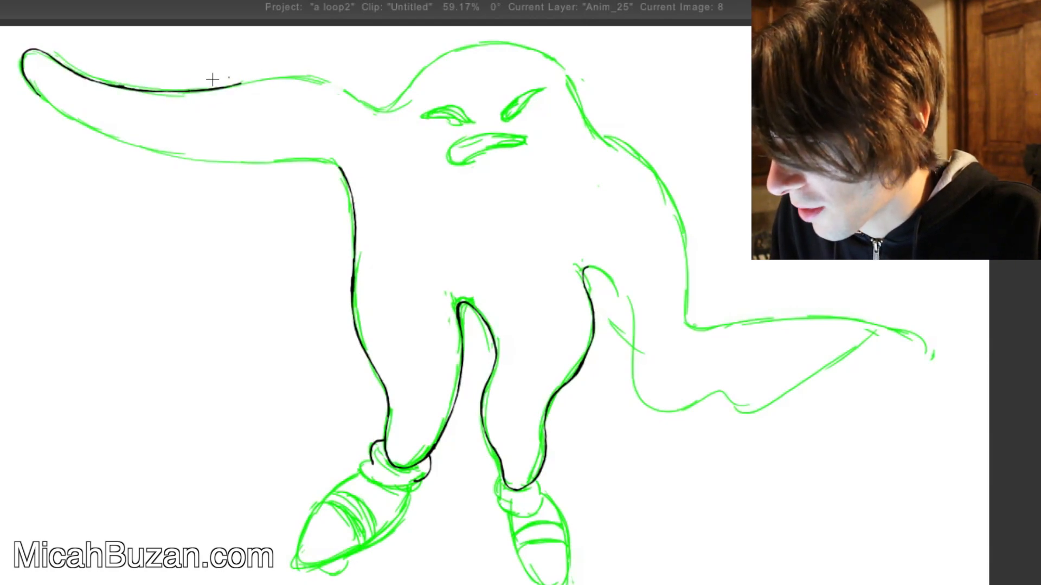
- Ink the left arm's upper edge on image 8 from near the tip to the shoulder
key(ctrl+z)
drag(114, 86, 320, 80)
key(ctrl+z)
drag(255, 80, 326, 80)
key(ctrl+z)
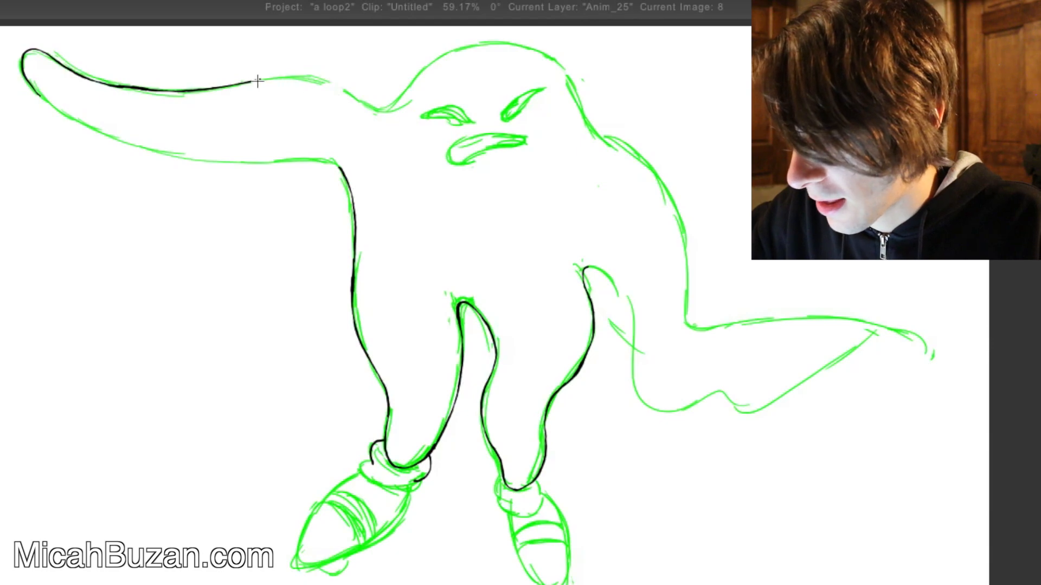
drag(258, 81, 353, 99)
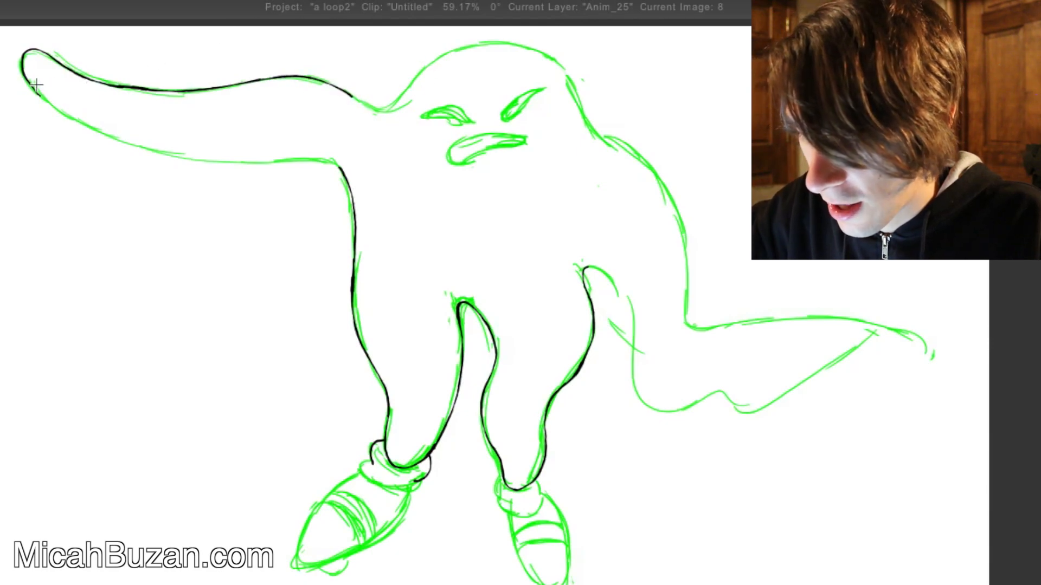
- Ink the left arm's underside on image 8 from the tip to the armpit
mouse_move(29, 81)
mouse_down()
mouse_move(82, 120)
mouse_move(162, 151)
mouse_move(337, 163)
mouse_up()
key(ctrl+z)
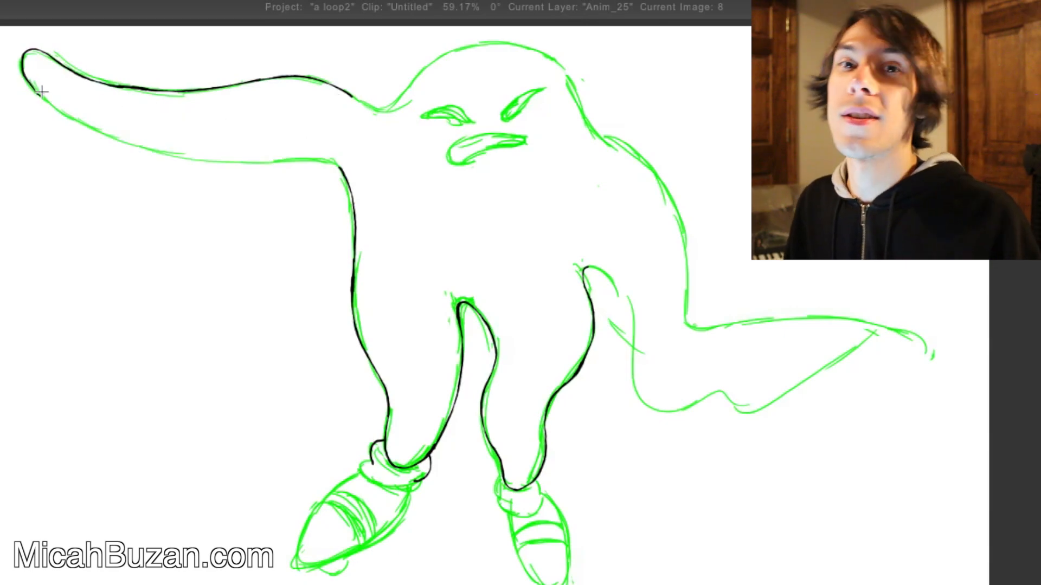
mouse_move(32, 85)
mouse_down()
mouse_move(100, 138)
mouse_move(190, 163)
mouse_move(336, 166)
mouse_up()
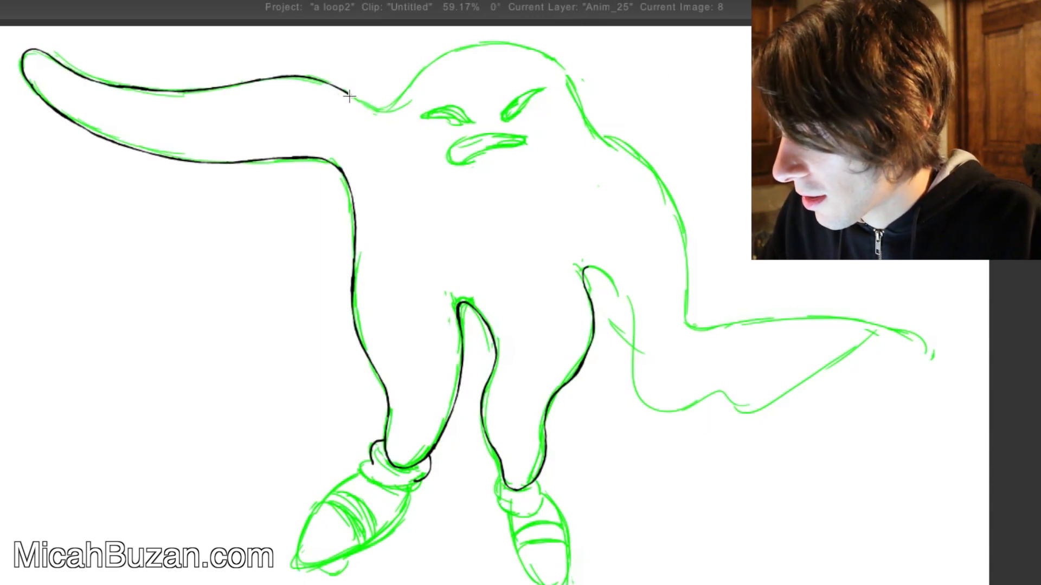
- Ink the head's outline from the left shoulder dip and the body's right side down to the right arm on image 8
drag(351, 93, 394, 101)
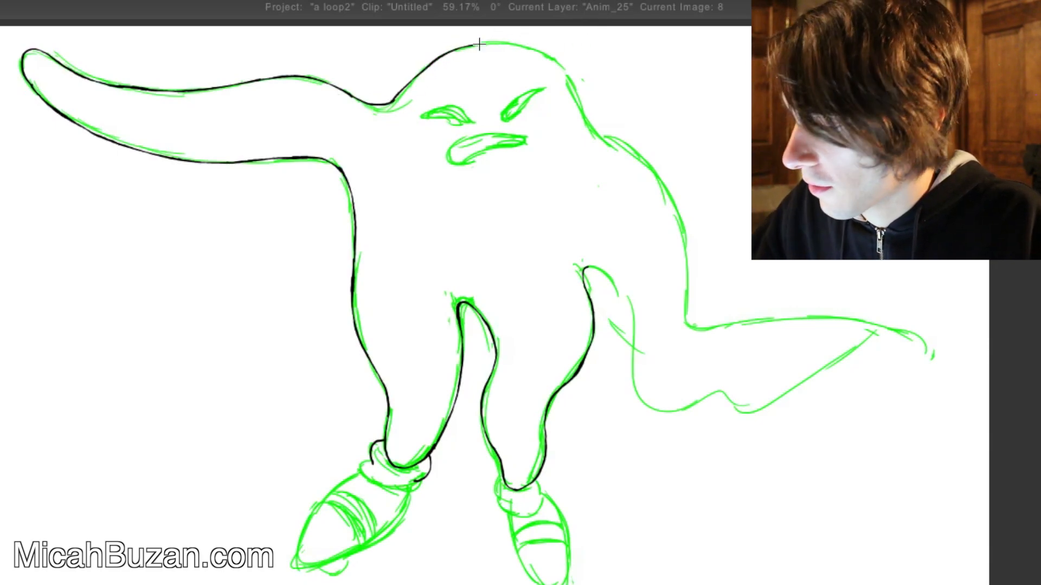
mouse_move(399, 95)
mouse_down()
mouse_move(430, 63)
mouse_move(520, 46)
mouse_up()
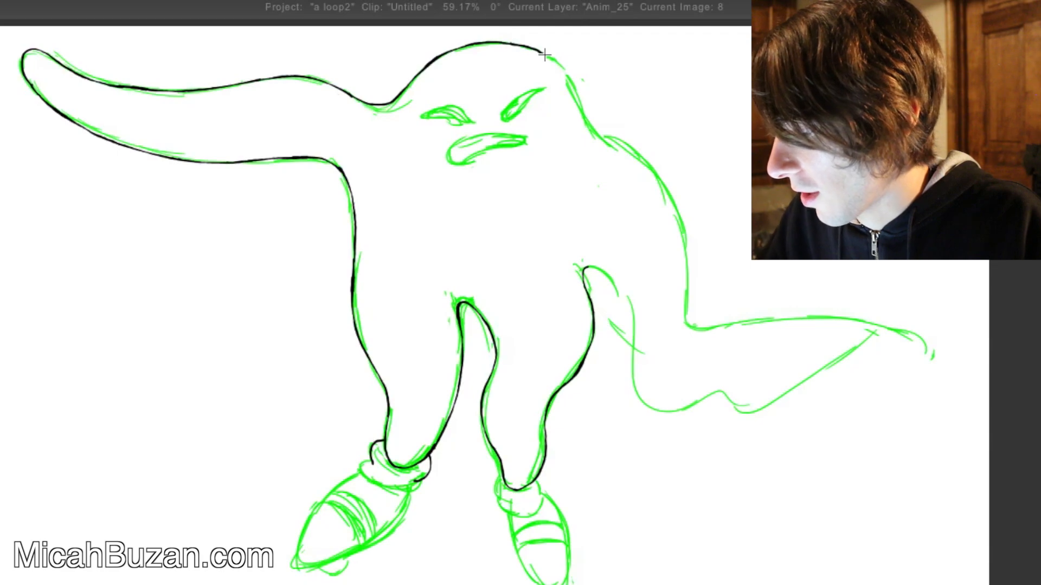
mouse_move(510, 42)
mouse_down()
mouse_move(569, 80)
mouse_move(592, 125)
mouse_move(662, 173)
mouse_move(684, 233)
mouse_move(682, 318)
mouse_move(706, 333)
mouse_up()
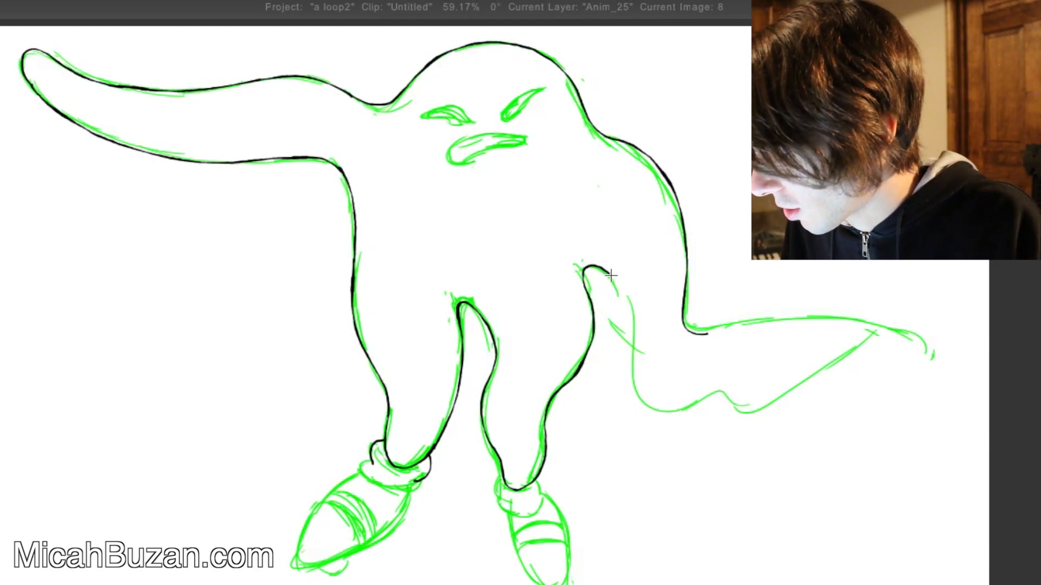
- Ink the gap beside the right leg, the start of the right arm's wavy underside and the arm's upper edge on image 8
mouse_move(611, 275)
mouse_down()
mouse_move(632, 319)
mouse_move(633, 376)
mouse_move(699, 408)
mouse_move(740, 401)
mouse_move(674, 420)
mouse_move(716, 392)
mouse_up()
key(ctrl+z)
mouse_move(658, 413)
mouse_down()
mouse_move(727, 389)
mouse_move(758, 405)
mouse_up()
mouse_move(703, 333)
mouse_down()
mouse_move(798, 315)
mouse_move(922, 332)
mouse_up()
key(ctrl+z)
mouse_move(701, 336)
mouse_down()
mouse_move(789, 320)
mouse_move(873, 323)
mouse_up()
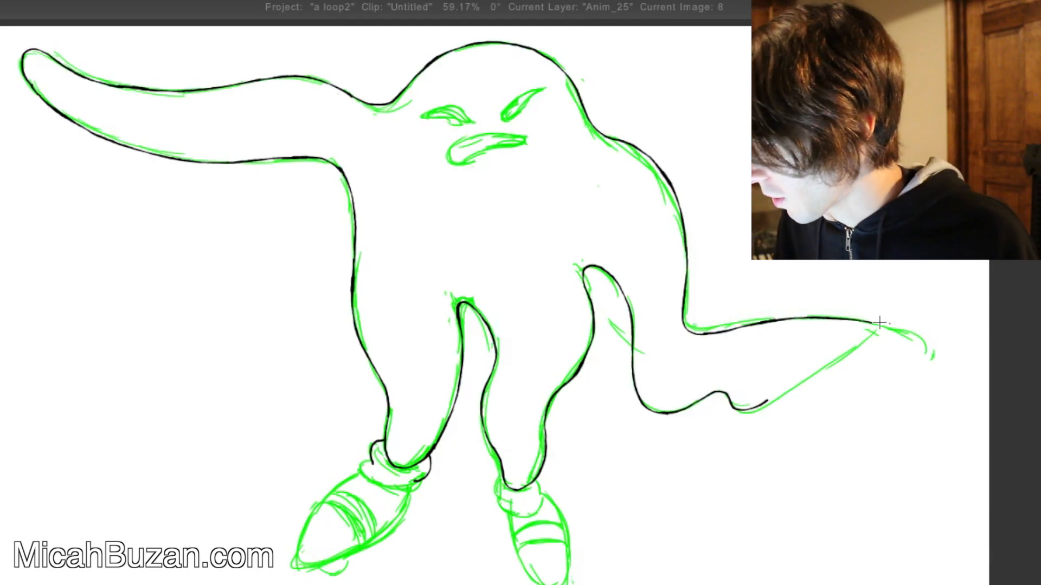
- Finish the right arm's underside on image 8 and close its tip, using the onion-skinned neighbouring outlines as reference
mouse_move(770, 400)
mouse_down()
mouse_move(846, 351)
mouse_move(916, 352)
mouse_up()
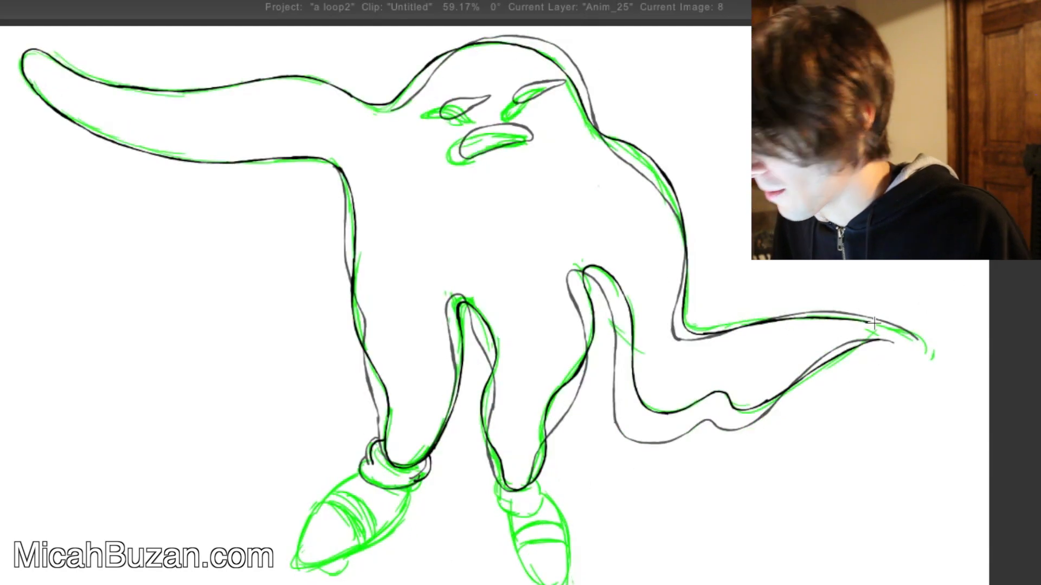
mouse_move(868, 322)
mouse_down()
mouse_move(918, 342)
mouse_move(895, 342)
mouse_up()
key(ctrl+z)
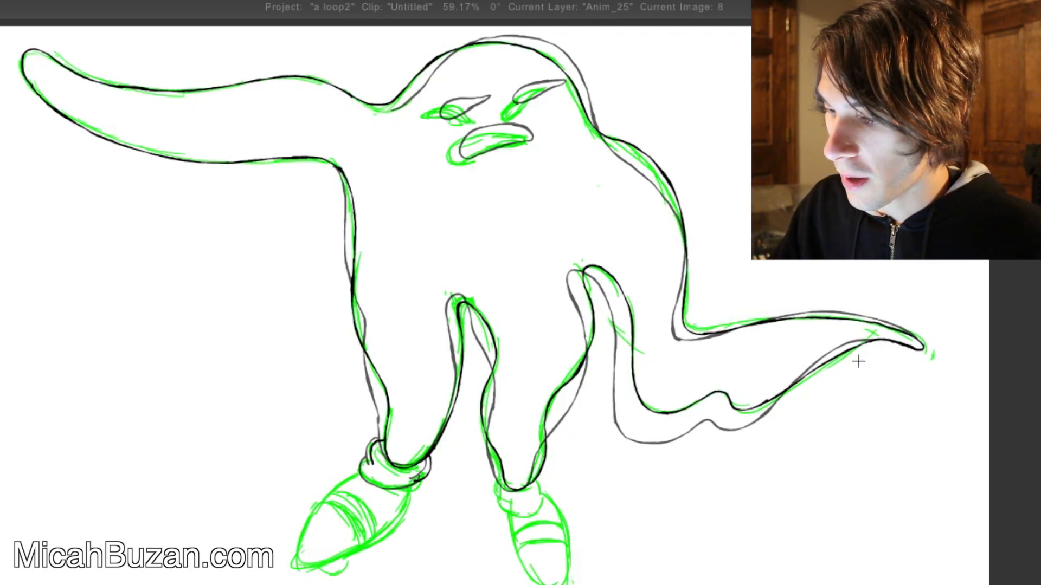
- Flip between images 7 and 8 to compare the onion-skinned outlines, ending on image 7
key(Left)
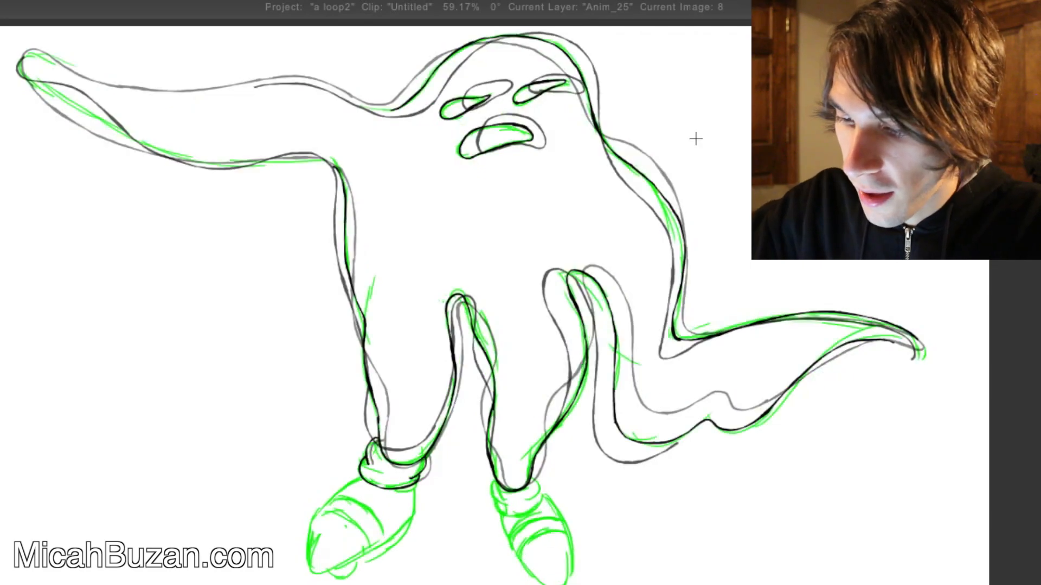
key(Right)
key(Left)
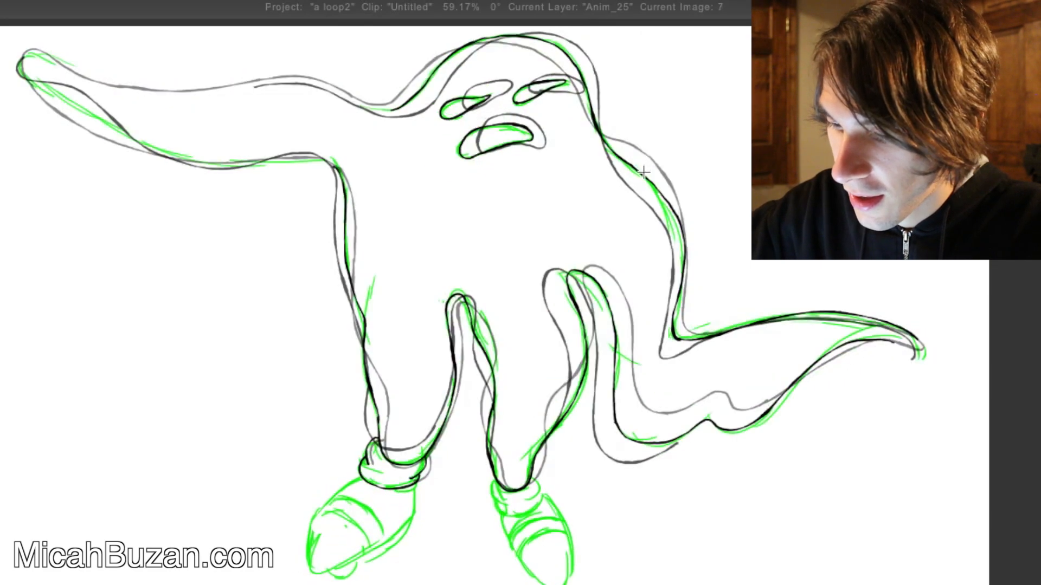
- On image 9, ink the tip and upper edge of the character's left-hand arm over the green rough
key(Right)
key(Right)
key(Left)
key(Right)
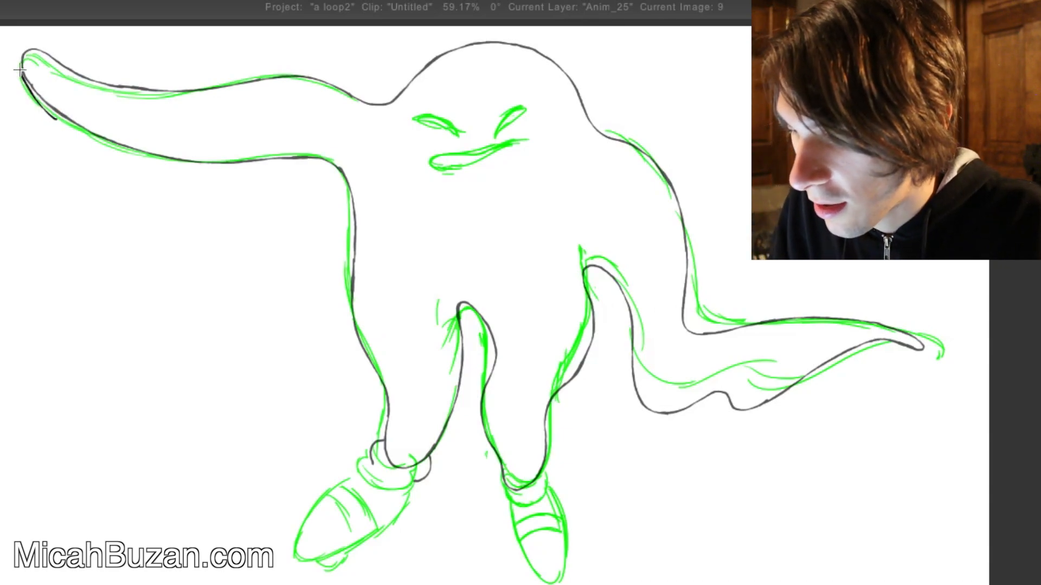
mouse_move(25, 54)
mouse_down()
mouse_move(80, 77)
mouse_move(187, 95)
mouse_move(90, 84)
mouse_move(189, 92)
mouse_up()
key(ctrl+z)
drag(89, 83, 201, 90)
key(ctrl+z)
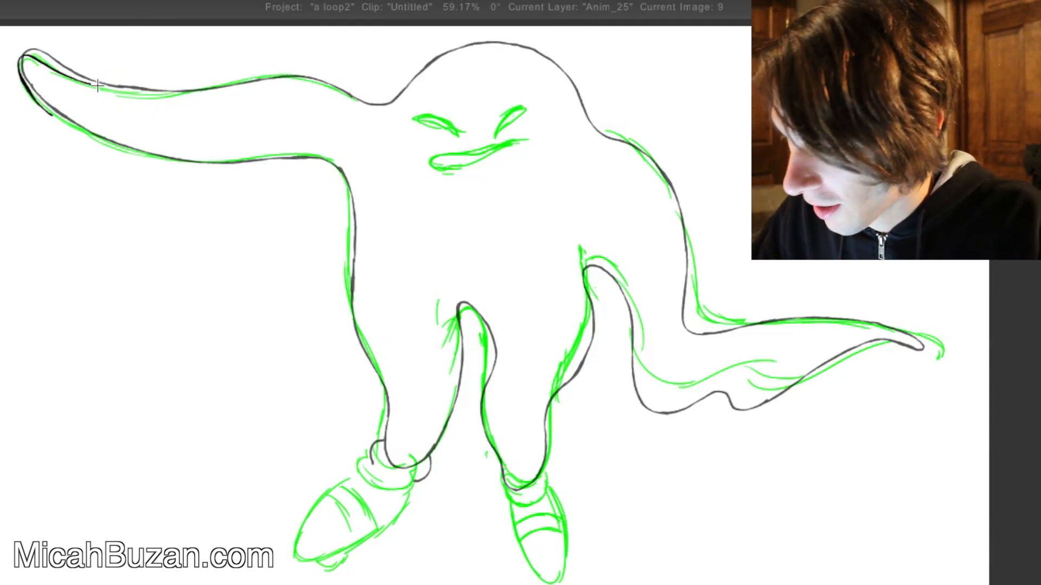
mouse_move(90, 84)
mouse_down()
mouse_move(184, 92)
mouse_move(316, 78)
mouse_up()
key(ctrl+z)
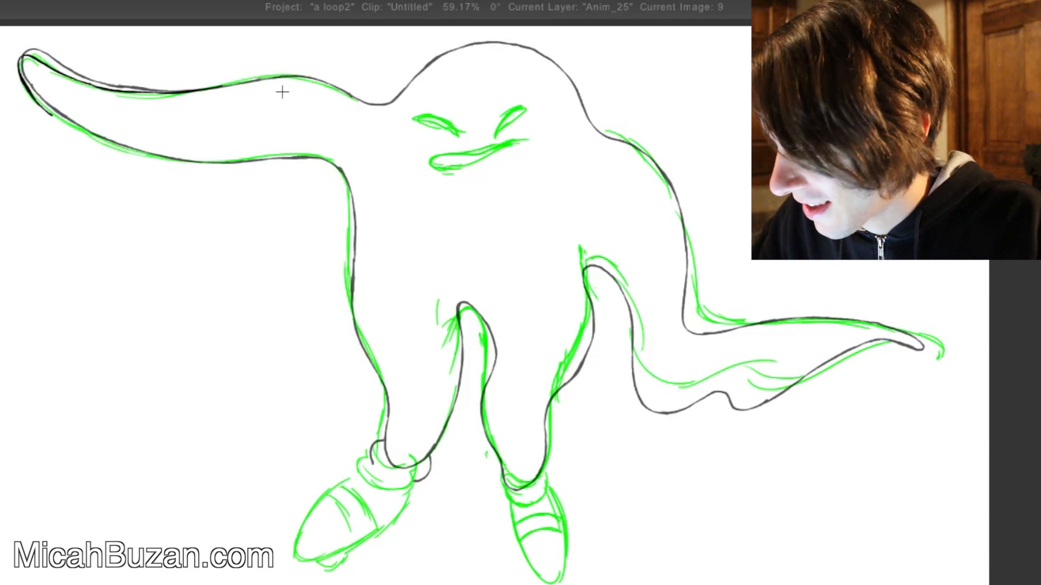
mouse_move(216, 87)
mouse_down()
mouse_move(292, 76)
mouse_move(345, 95)
mouse_up()
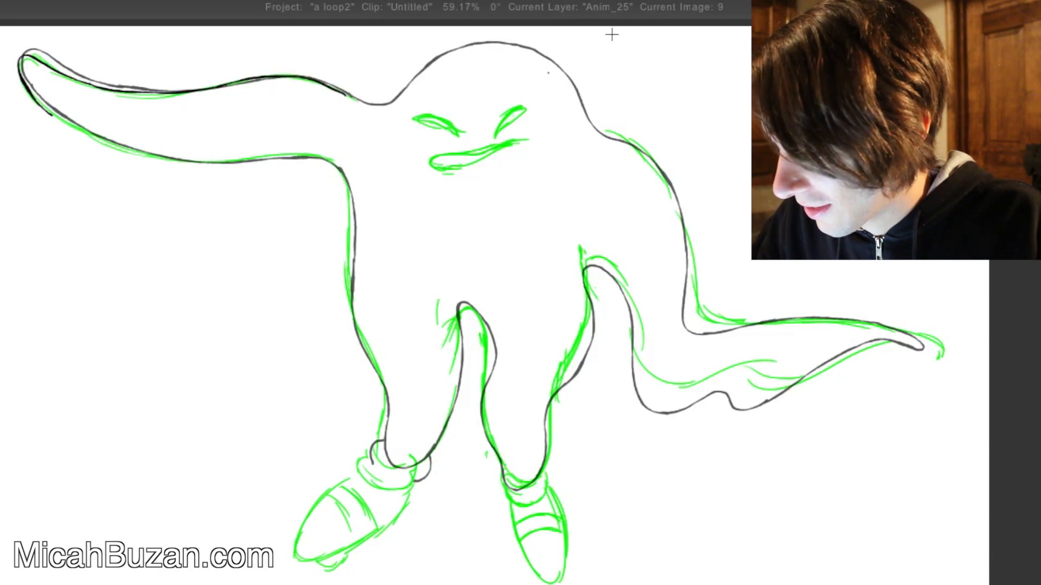
key(ctrl+z)
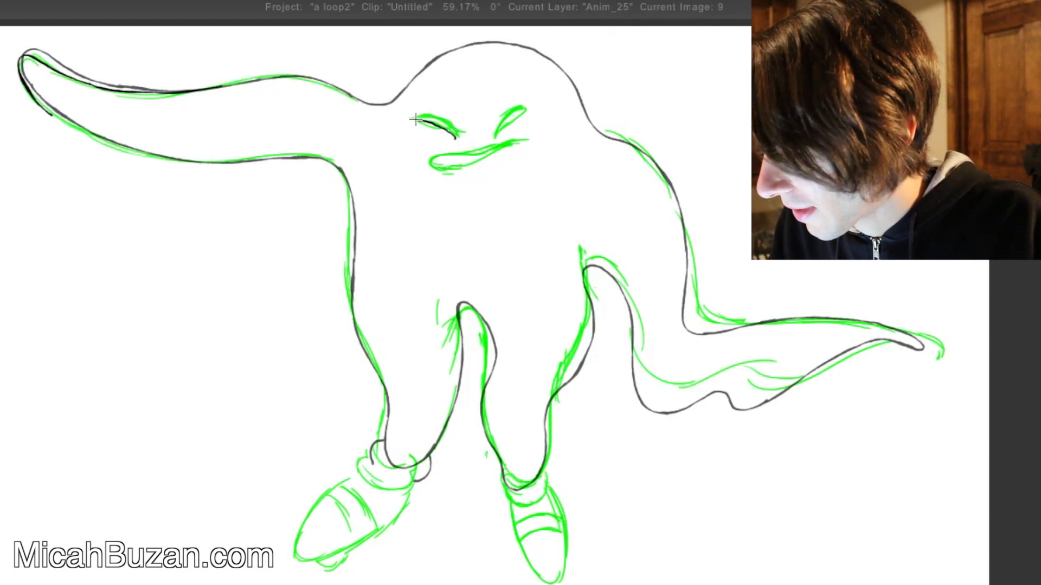
- Ink both slanted eyes and the crooked mouth over the green rough
mouse_move(416, 119)
mouse_down()
mouse_move(456, 133)
mouse_move(416, 119)
mouse_move(428, 113)
mouse_move(461, 132)
mouse_move(524, 104)
mouse_move(505, 124)
mouse_up()
key(ctrl+z)
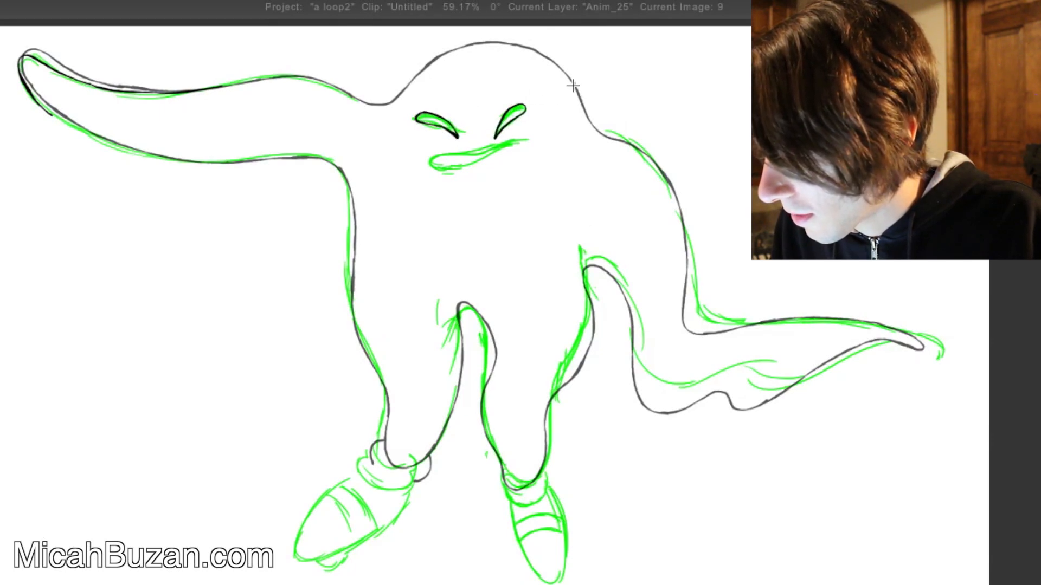
drag(436, 169, 508, 141)
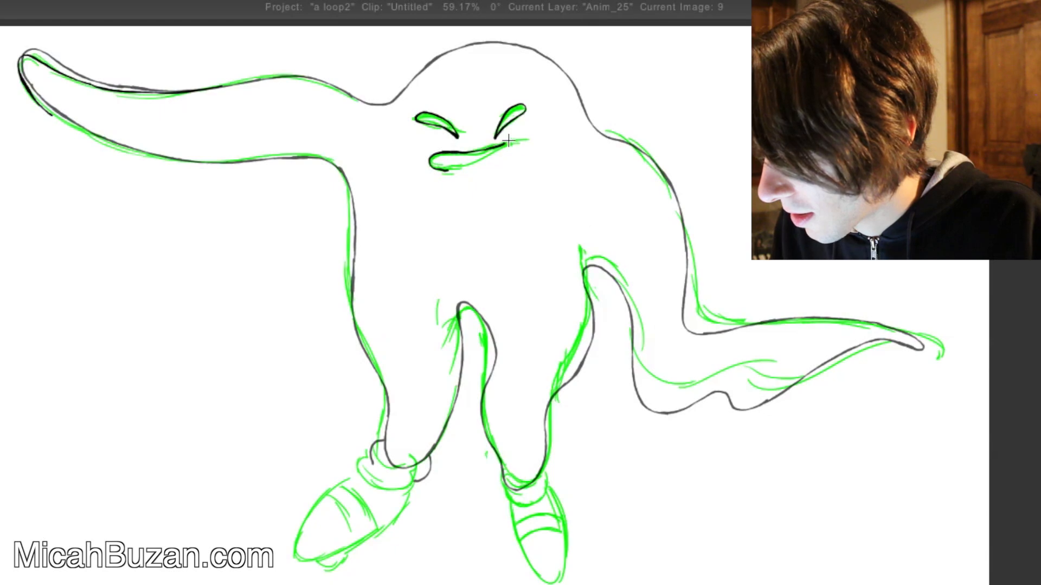
mouse_move(436, 168)
mouse_down()
mouse_move(468, 167)
mouse_move(520, 139)
mouse_up()
key(ctrl+z)
drag(433, 167, 476, 165)
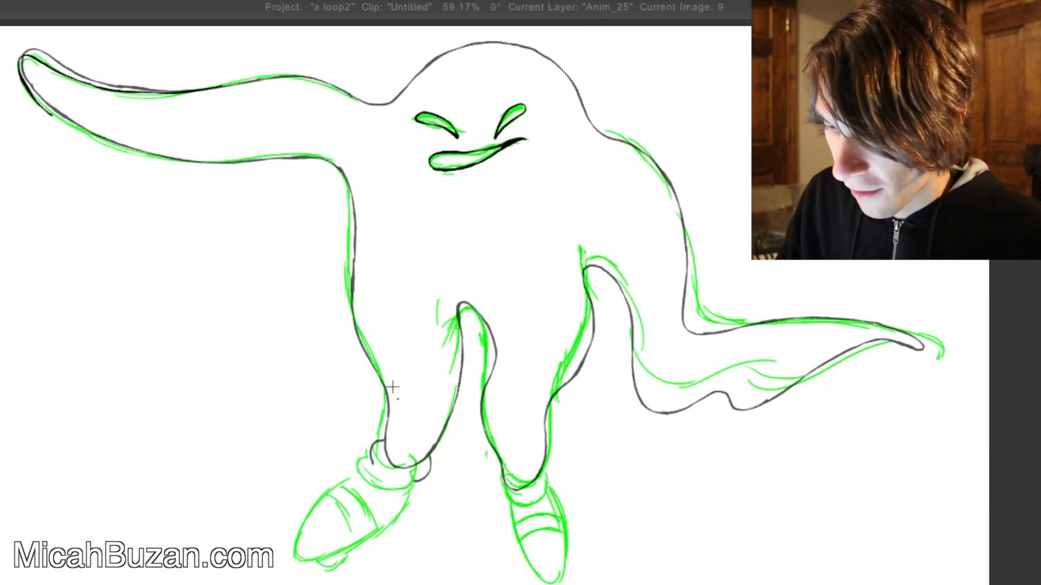
- Check image 9 against the previous image and turn off the light table
key(Left)
key(Right)
key(l)
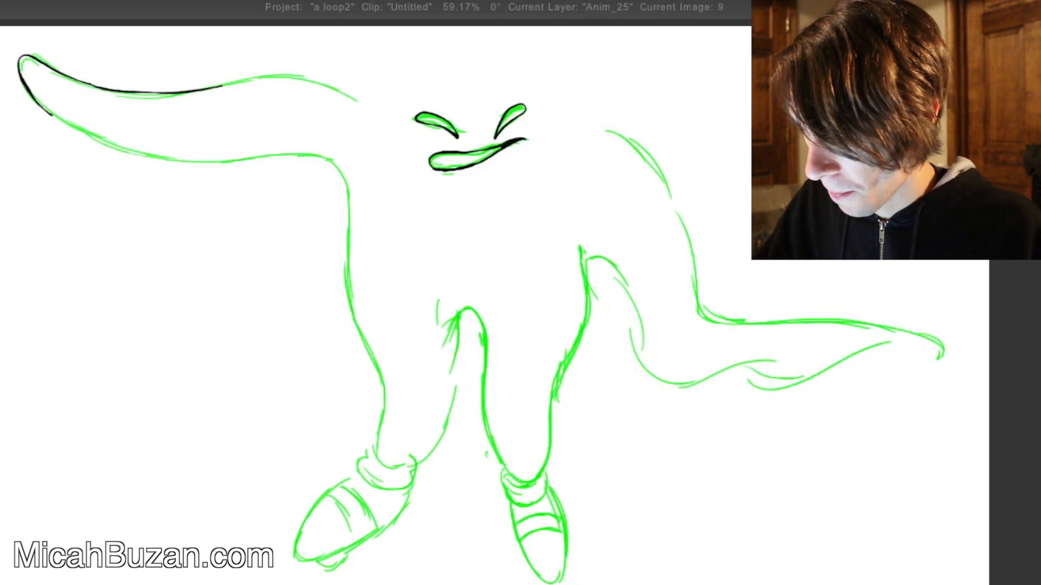
- Flip back and forth between images 8 and 9 to compare the poses
key(Left)
key(Right)
key(Left)
key(Right)
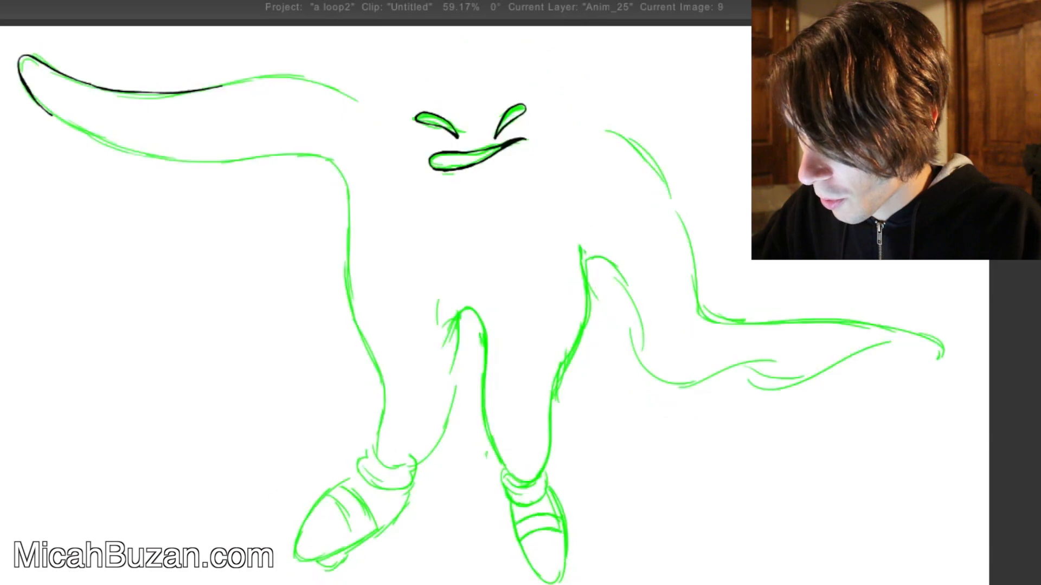
key(Left)
key(l)
key(Right)
key(l)
key(Left)
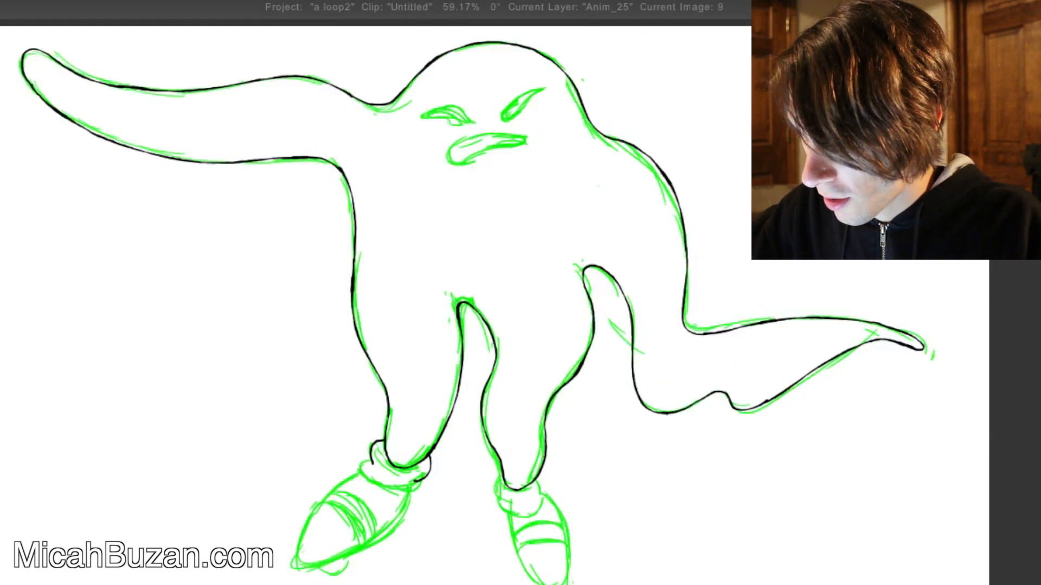
key(Right)
key(Left)
key(Right)
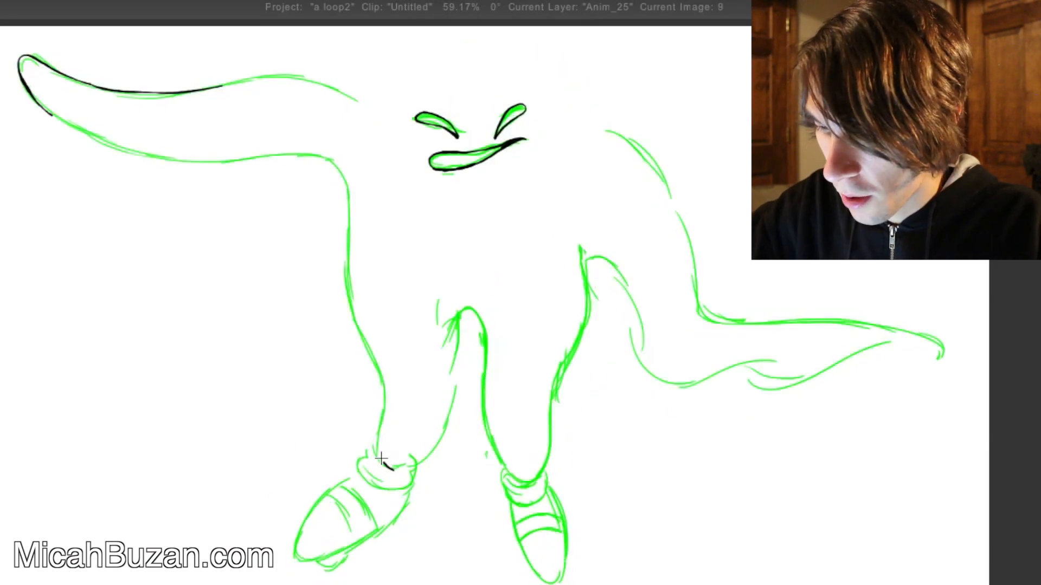
- Ink the outer edge of the left-hand leg and the underside of the left-hand arm
drag(381, 459, 381, 412)
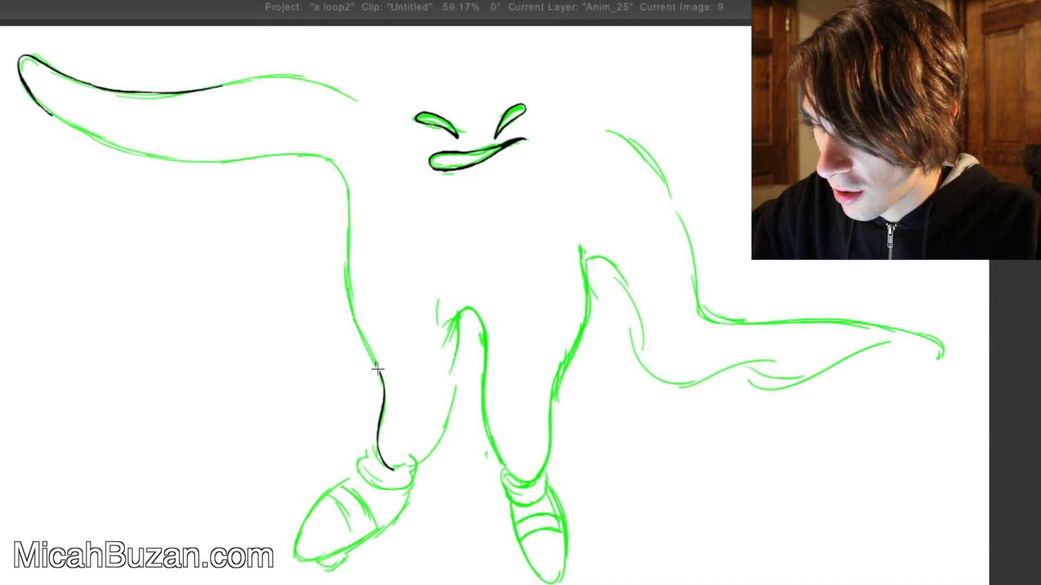
mouse_move(377, 369)
mouse_down()
mouse_move(353, 317)
mouse_move(348, 205)
mouse_up()
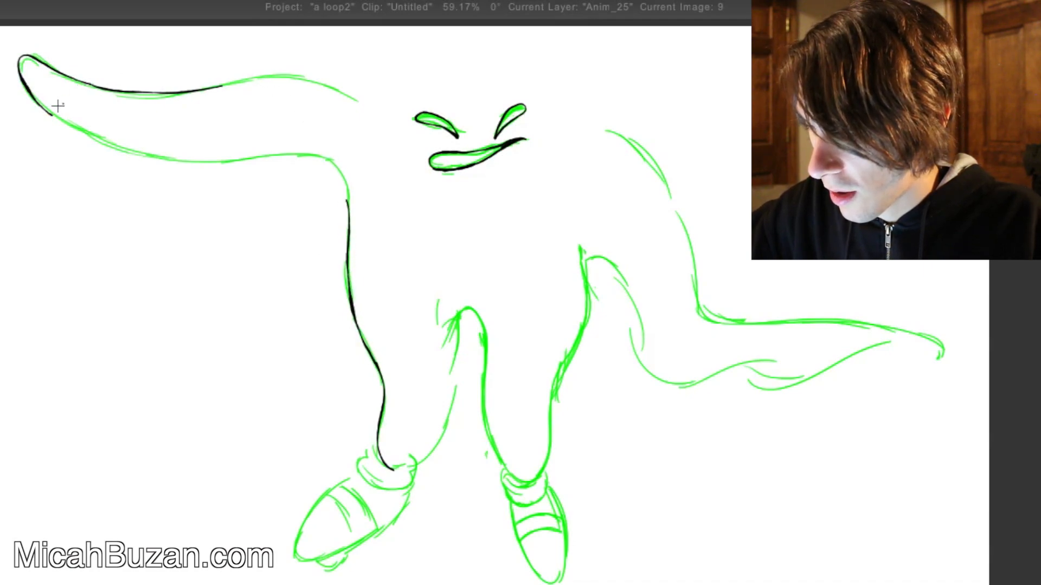
drag(47, 115, 141, 159)
key(ctrl+z)
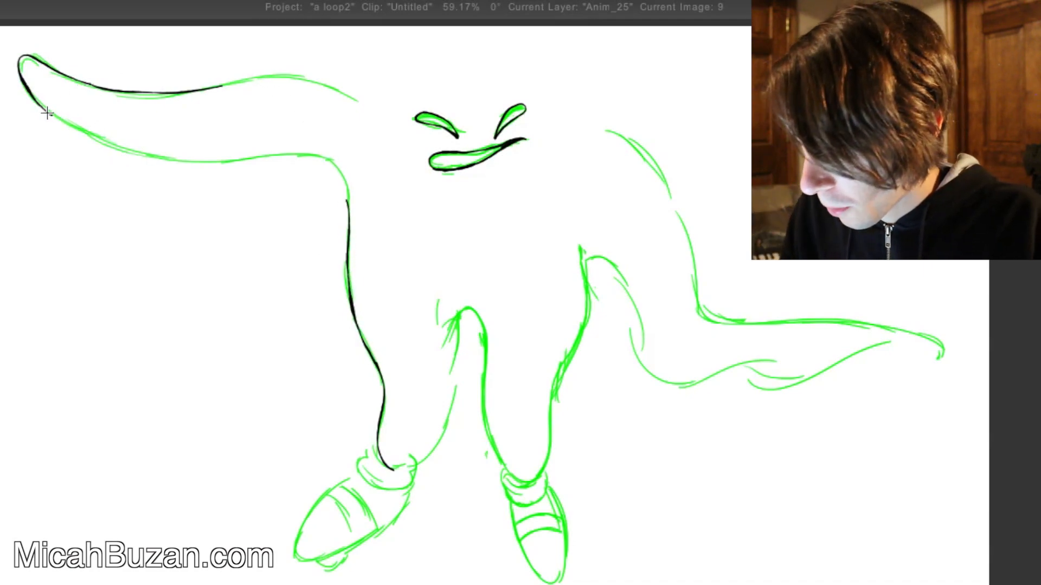
mouse_move(48, 113)
mouse_down()
mouse_move(104, 145)
mouse_move(189, 162)
mouse_move(332, 156)
mouse_move(347, 212)
mouse_up()
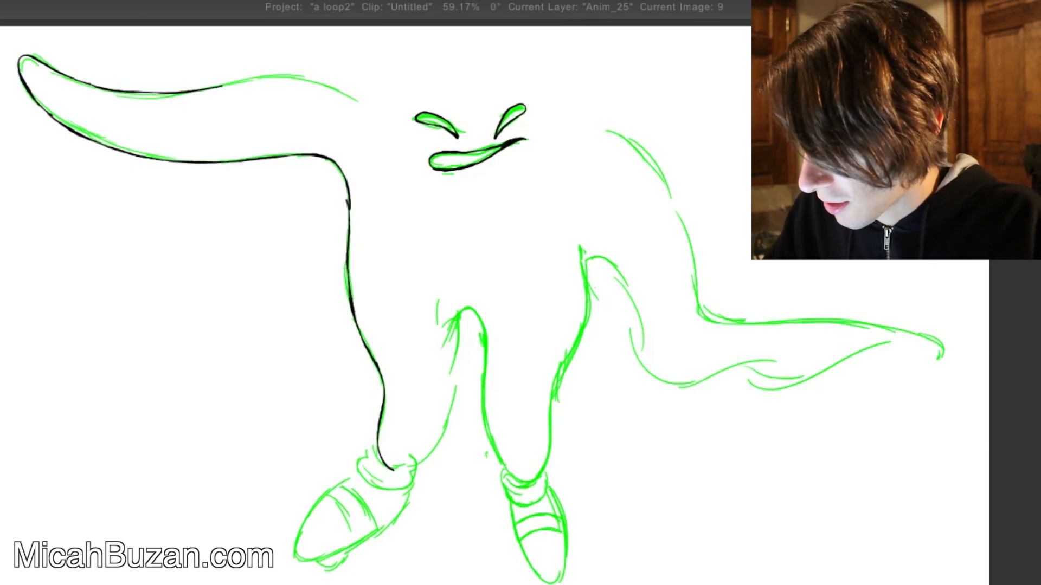
- Ink the leg contour from the left-hand ankle through the crotch and around the right-hand leg into the armpit
mouse_move(392, 468)
mouse_down()
mouse_move(434, 447)
mouse_move(451, 398)
mouse_move(454, 333)
mouse_move(469, 310)
mouse_move(487, 347)
mouse_move(496, 450)
mouse_move(515, 481)
mouse_move(552, 428)
mouse_move(580, 259)
mouse_move(603, 255)
mouse_move(627, 302)
mouse_move(637, 364)
mouse_move(671, 384)
mouse_move(757, 373)
mouse_up()
key(ctrl+z)
key(ctrl+z)
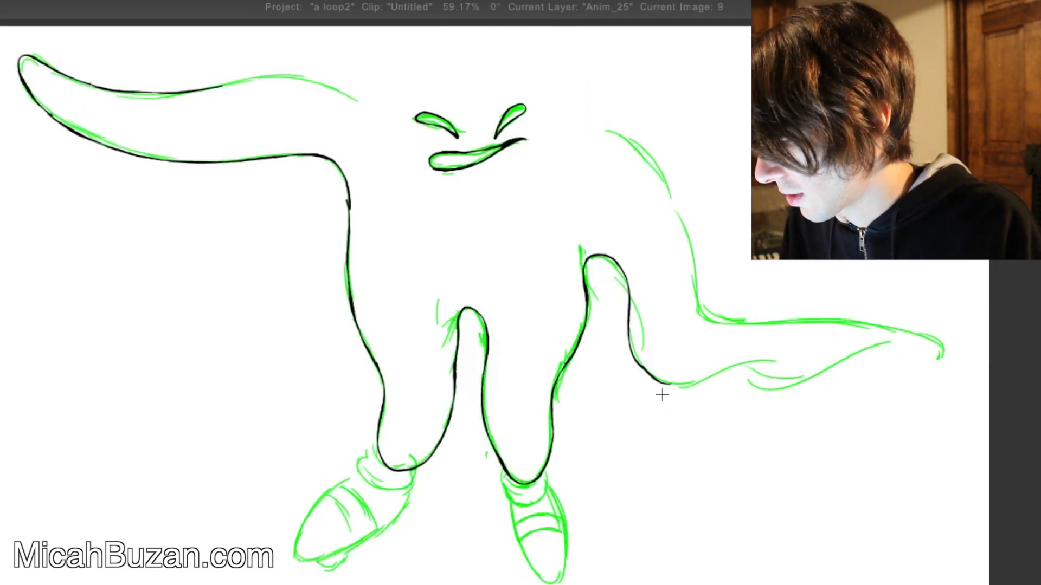
key(ctrl+z)
- Ink the wavy underside of the right-hand arm out to its tip, redoing stray strokes
mouse_move(637, 362)
mouse_down()
mouse_move(648, 377)
mouse_move(818, 377)
mouse_up()
key(ctrl+z)
key(ctrl+z)
drag(731, 372, 807, 382)
key(ctrl+z)
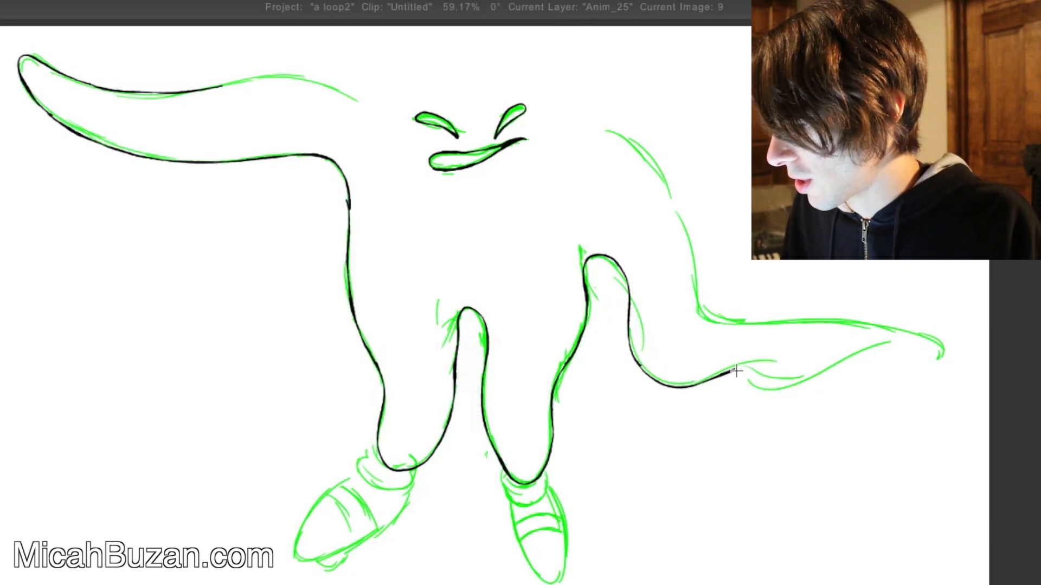
mouse_move(732, 371)
mouse_down()
mouse_move(800, 386)
mouse_move(858, 354)
mouse_move(931, 352)
mouse_up()
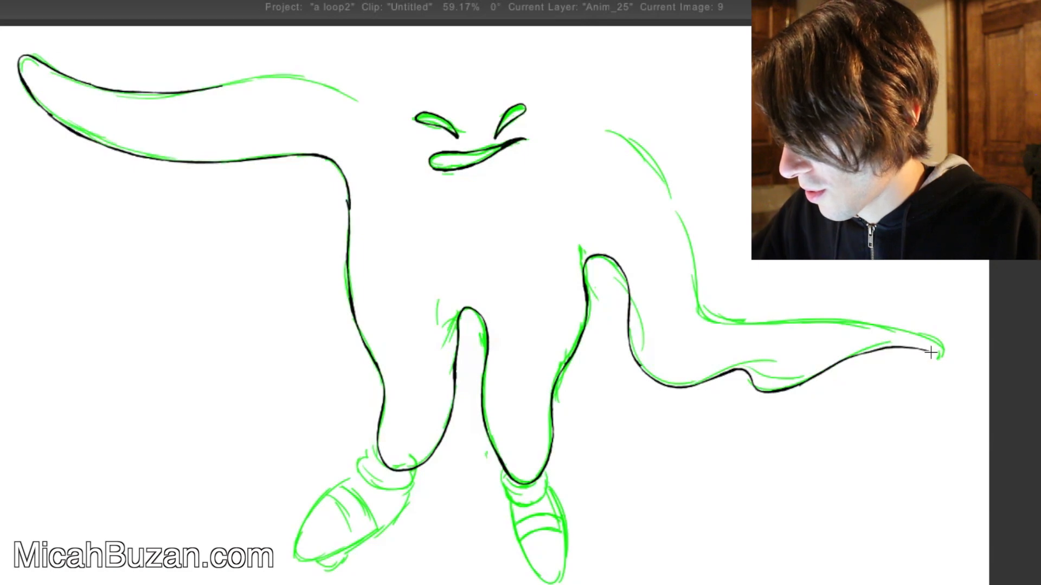
key(ctrl+z)
drag(804, 382, 930, 347)
key(ctrl+z)
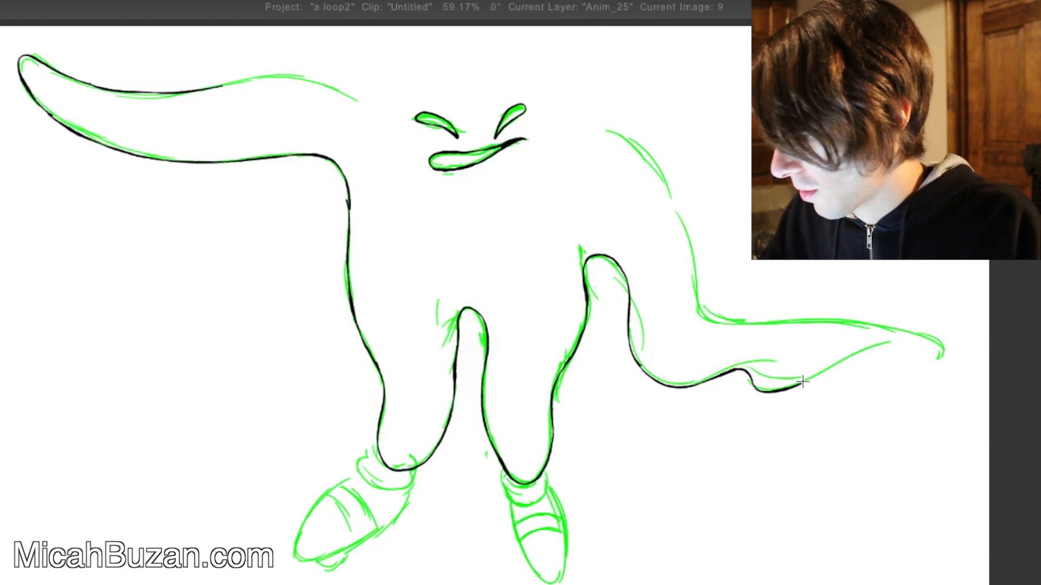
mouse_move(803, 382)
mouse_down()
mouse_move(906, 346)
mouse_move(934, 357)
mouse_up()
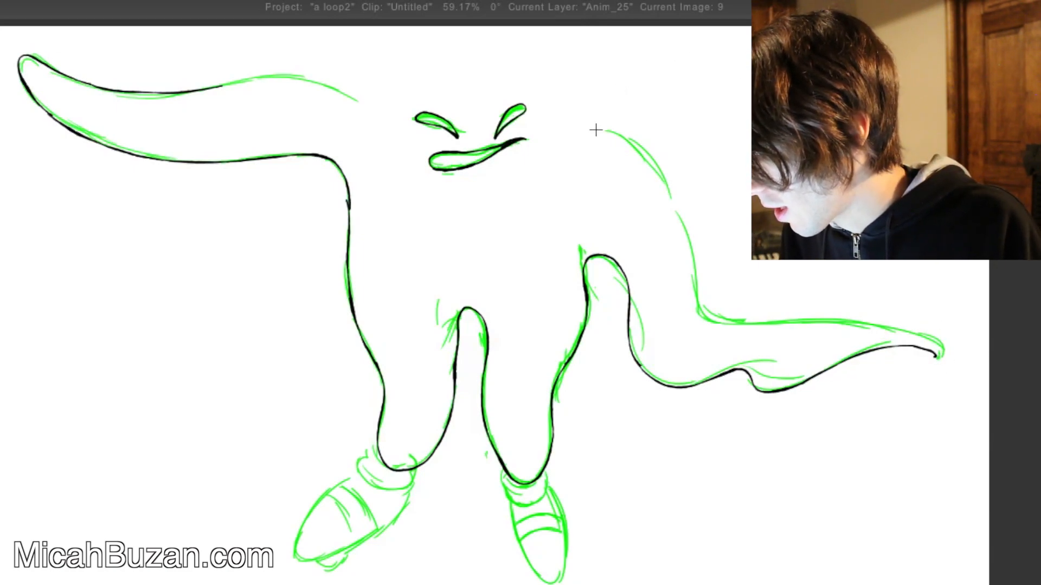
- Ink the right-hand shoulder and upper edge of the arm, closing the contour at the tip
mouse_move(596, 130)
mouse_down()
mouse_move(655, 161)
mouse_move(673, 196)
mouse_move(643, 156)
mouse_move(683, 229)
mouse_move(695, 298)
mouse_move(725, 325)
mouse_move(844, 319)
mouse_up()
key(ctrl+z)
key(ctrl+z)
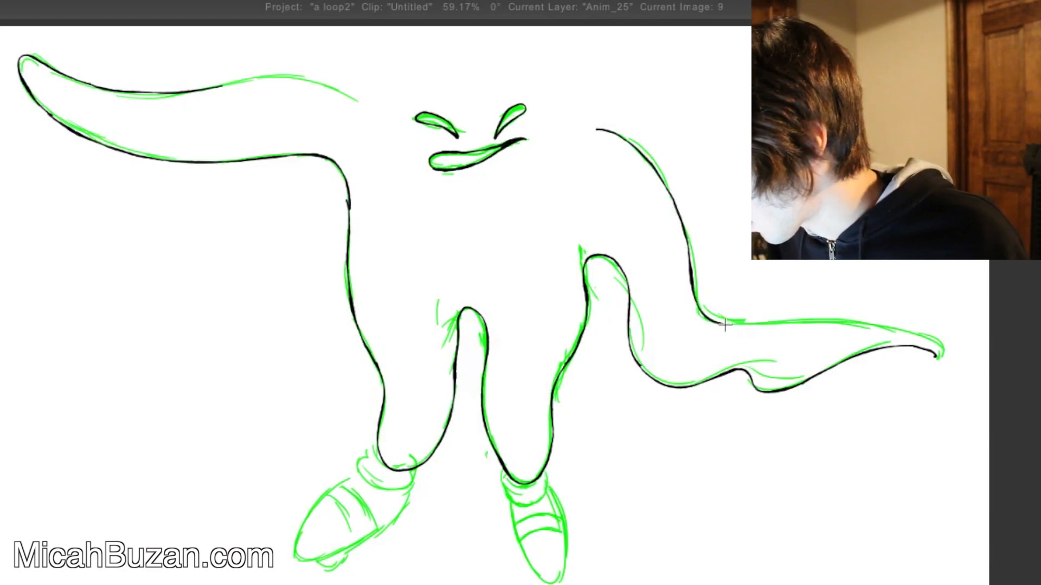
mouse_move(725, 325)
mouse_down()
mouse_move(808, 319)
mouse_move(924, 336)
mouse_up()
key(Left)
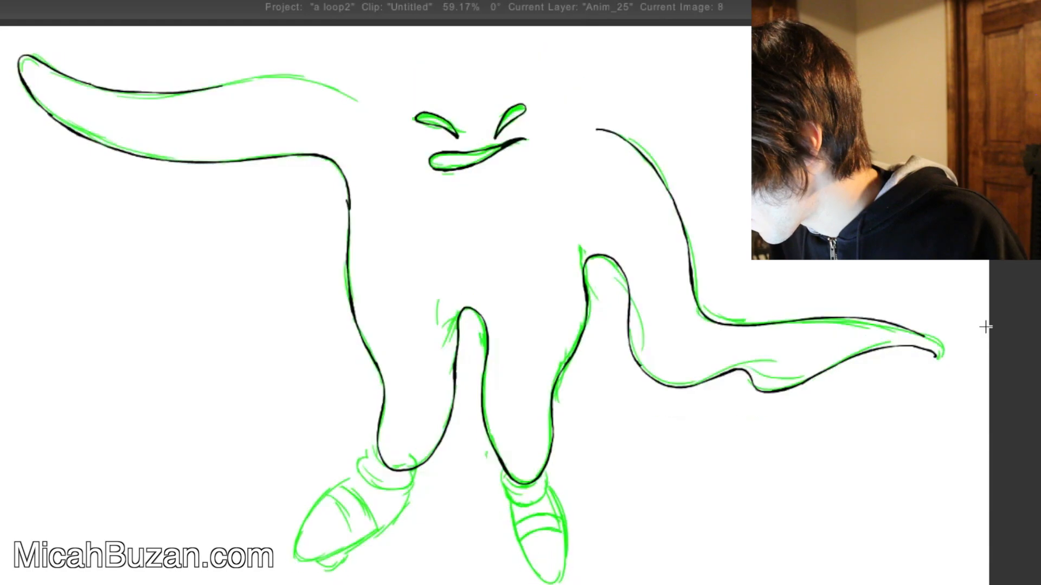
key(ctrl+z)
key(Left)
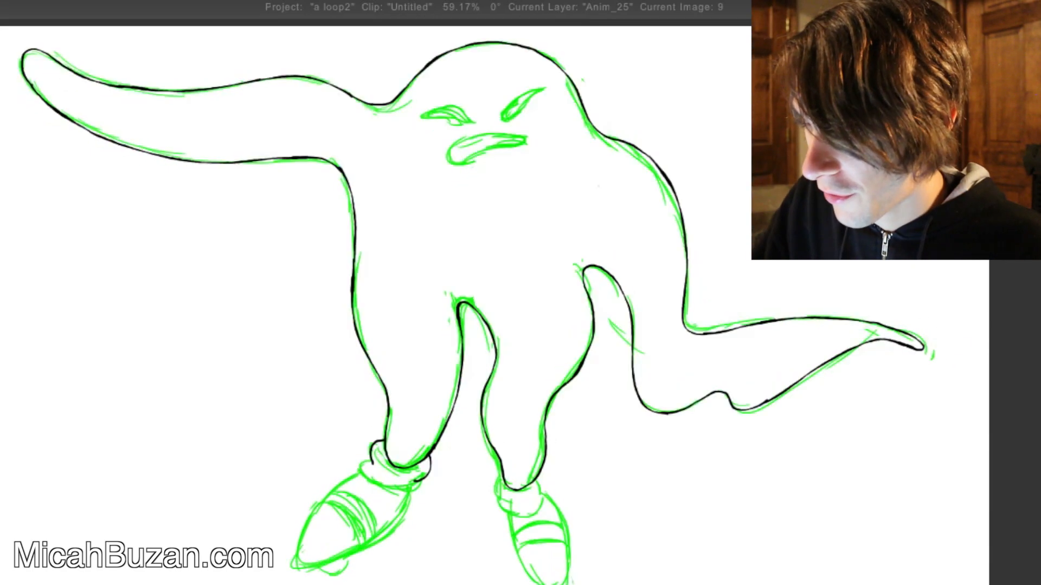
key(Right)
mouse_move(894, 325)
mouse_down()
mouse_move(937, 335)
mouse_move(942, 348)
mouse_up()
key(ctrl+z)
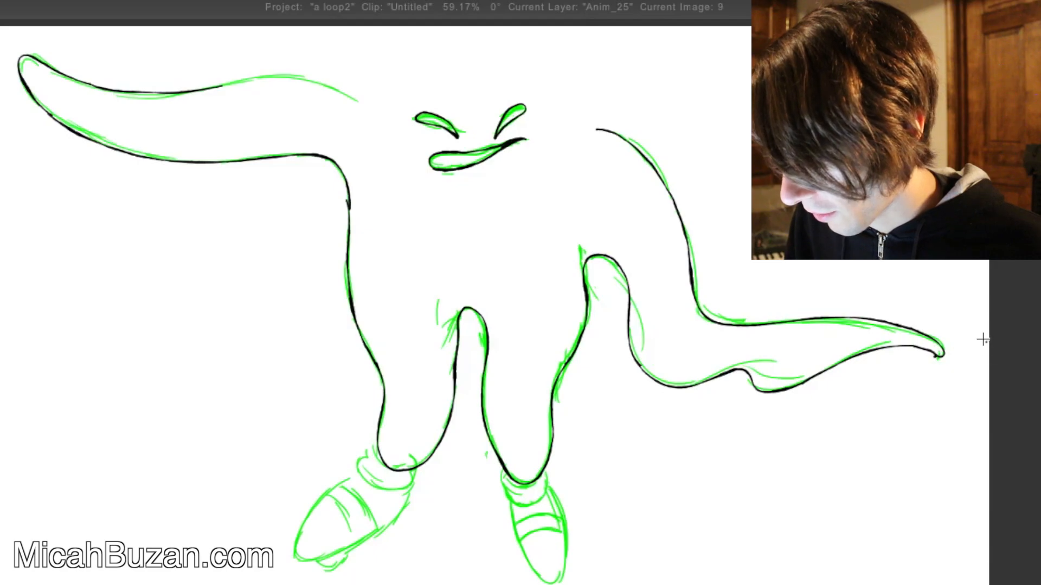
- Extend the upper edge of the left-hand arm to the shoulder and check it against the adjacent image
mouse_move(224, 86)
mouse_down()
mouse_move(297, 76)
mouse_move(355, 100)
mouse_up()
key(Right)
key(Left)
- Ink the folded sock cuff around the left-hand ankle
click(469, 324)
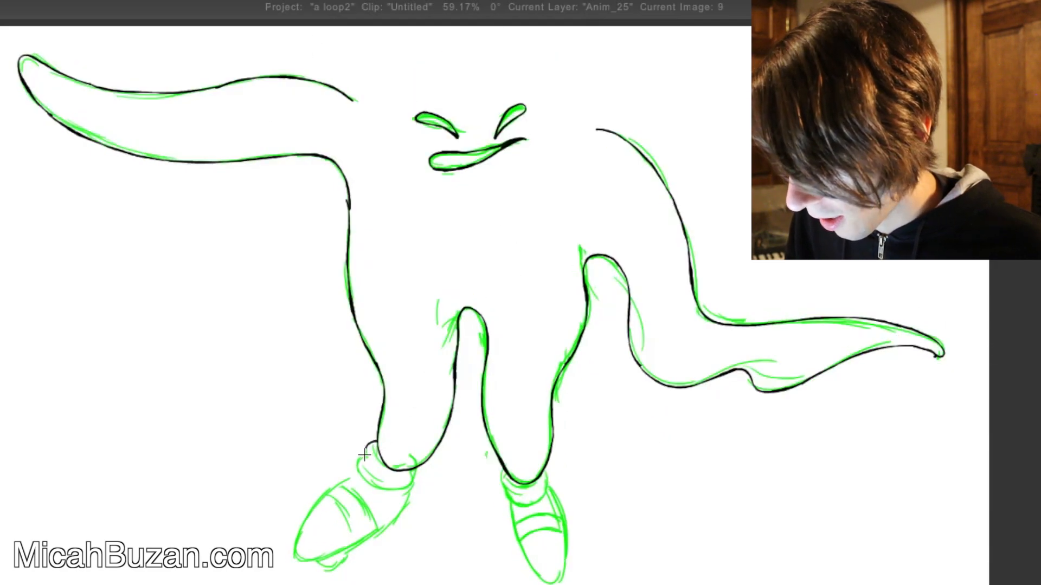
drag(414, 466, 417, 478)
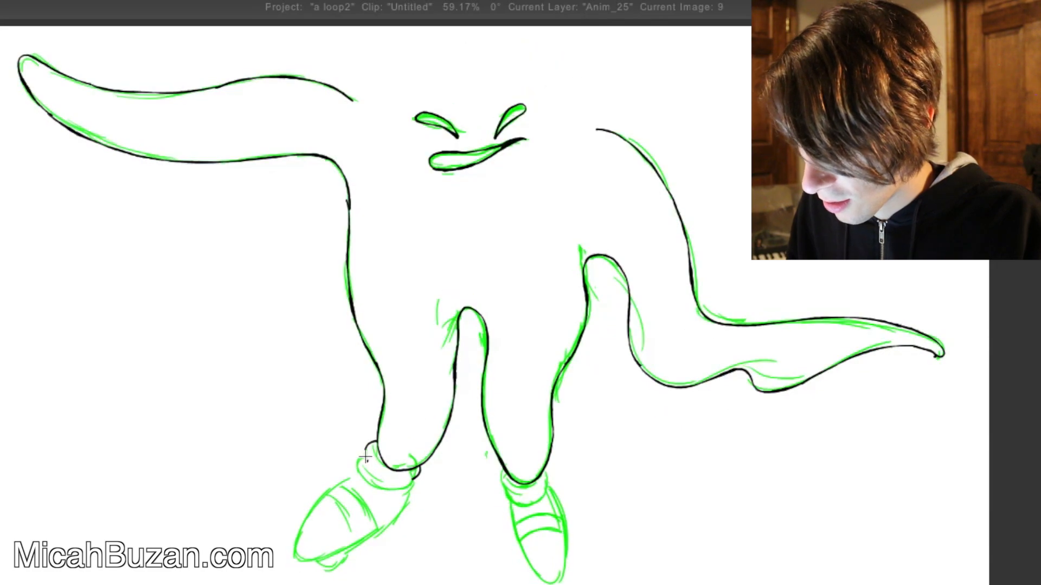
mouse_move(359, 461)
mouse_down()
mouse_move(384, 490)
mouse_move(417, 477)
mouse_up()
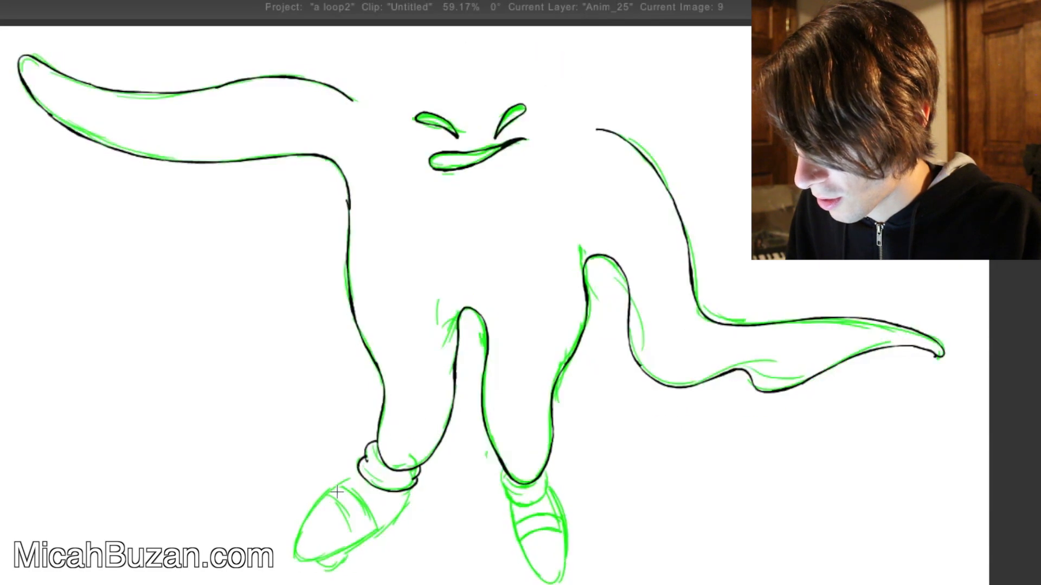
- Ink the upper and lower outline of the left-hand shoe, redoing the sole line
mouse_move(297, 543)
mouse_down()
mouse_move(327, 489)
mouse_move(358, 467)
mouse_up()
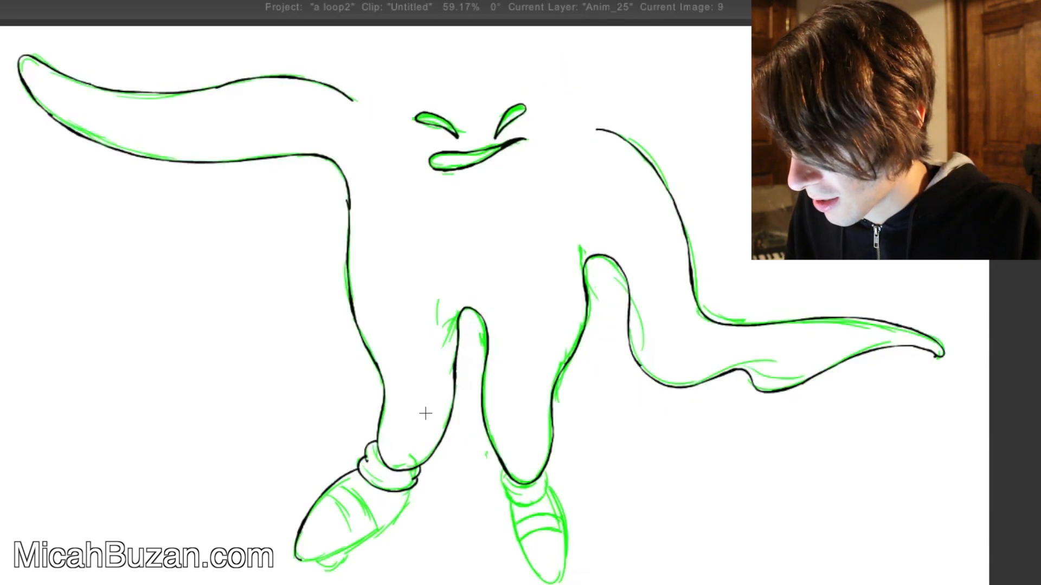
mouse_move(298, 559)
mouse_down()
mouse_move(346, 554)
mouse_move(384, 531)
mouse_up()
key(ctrl+z)
key(ctrl+z)
mouse_move(297, 558)
mouse_down()
mouse_move(324, 559)
mouse_move(311, 560)
mouse_move(390, 524)
mouse_move(410, 490)
mouse_up()
key(ctrl+z)
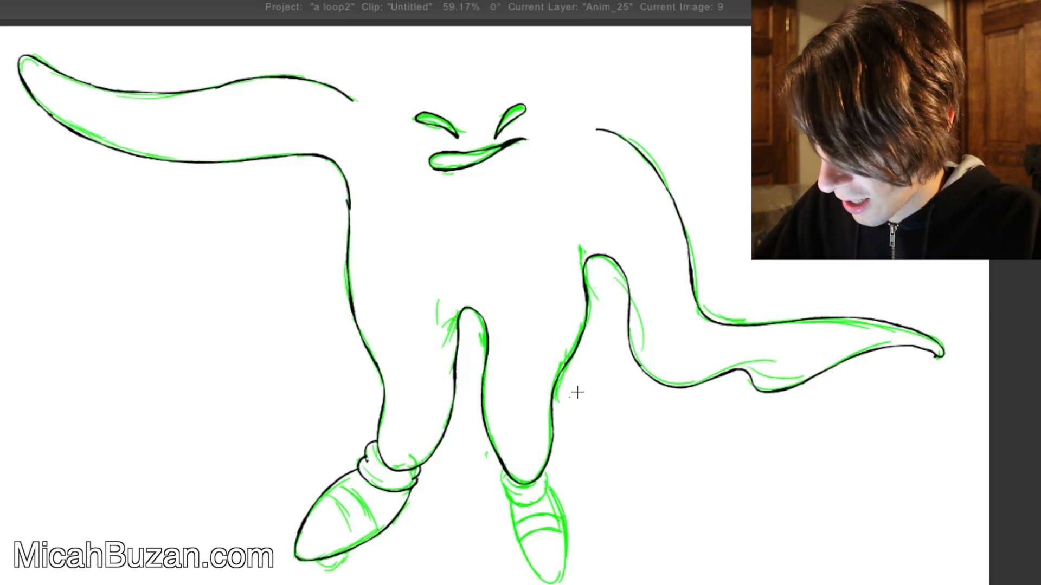
- Ink the two curved bands across the left-hand shoe and the small bump under its sole
drag(324, 495, 350, 525)
key(ctrl+z)
key(ctrl+z)
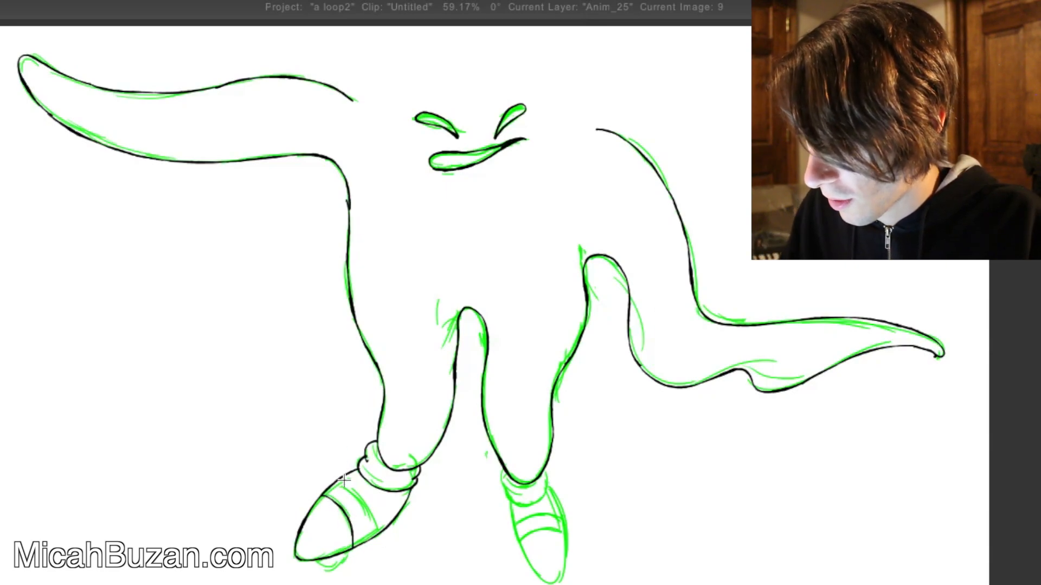
drag(335, 477, 384, 524)
key(ctrl+z)
drag(353, 487, 379, 529)
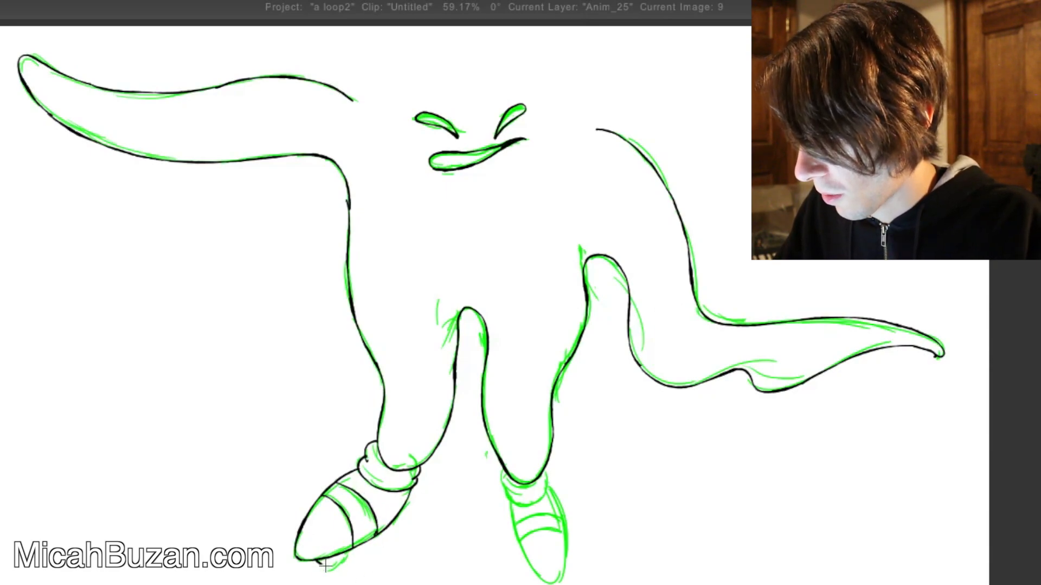
drag(325, 565, 343, 564)
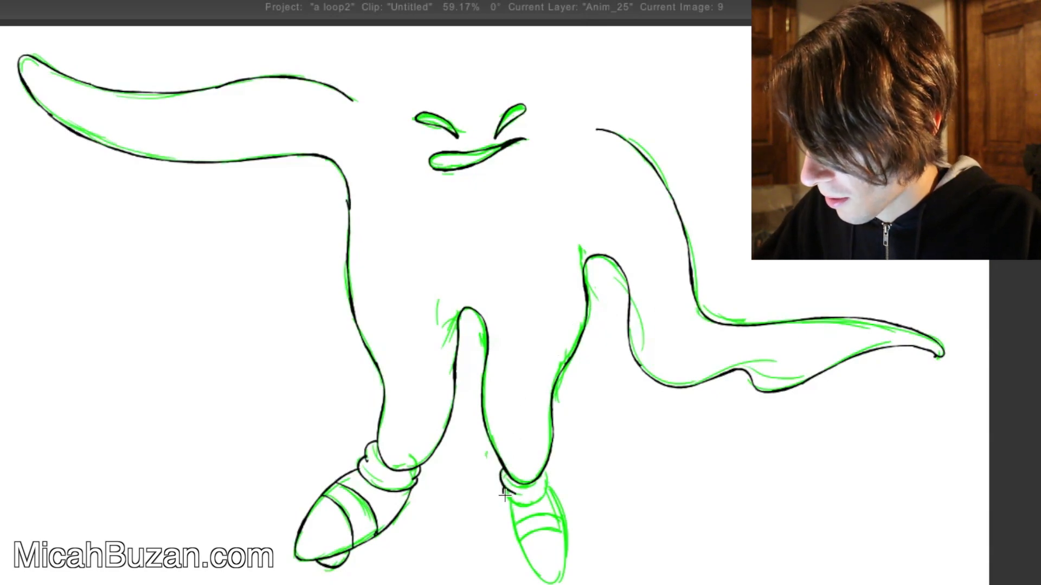
- Ink the sock cuff and the pointed shoe outline of the right-hand foot on image 9
drag(531, 504, 548, 490)
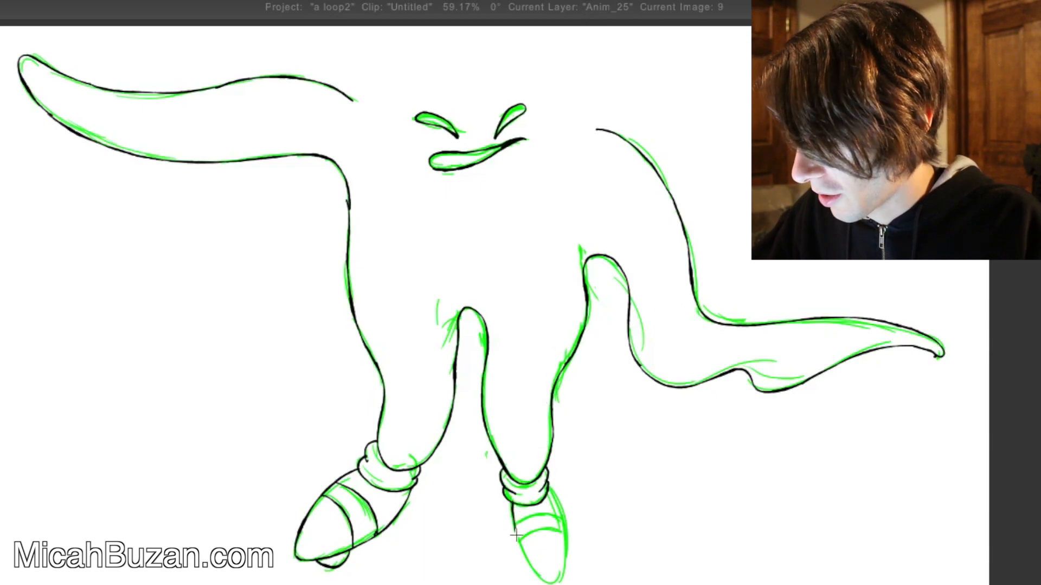
mouse_move(509, 500)
mouse_down()
mouse_move(514, 536)
mouse_move(558, 579)
mouse_up()
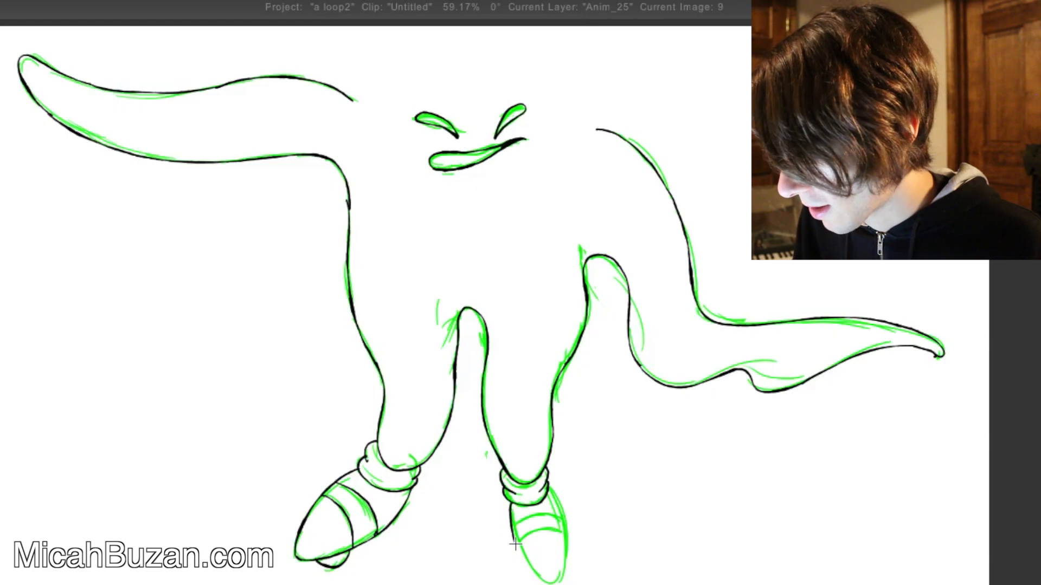
mouse_move(515, 544)
mouse_down()
mouse_move(534, 578)
mouse_move(559, 580)
mouse_move(564, 548)
mouse_up()
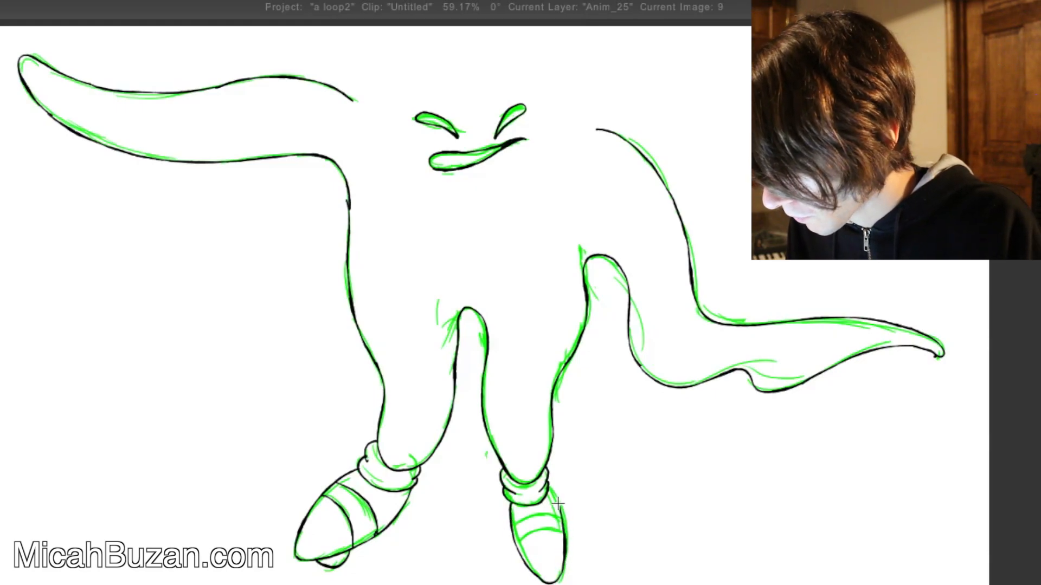
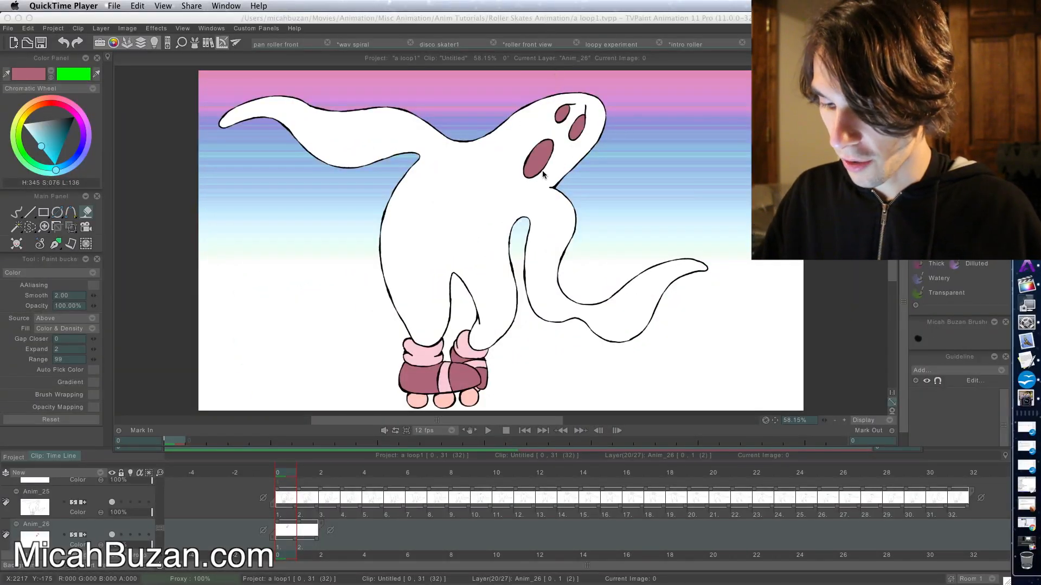
- Undo the trial fill on the ghost's body and fill the mouth and eyes dark pink on image 1 of Anim_26
click(490, 217)
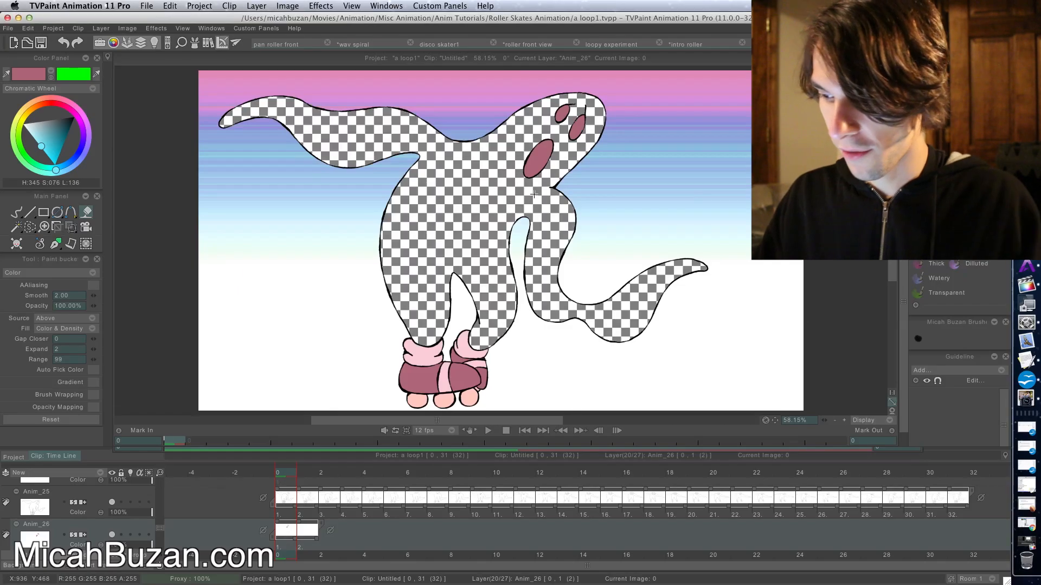
key(super+z)
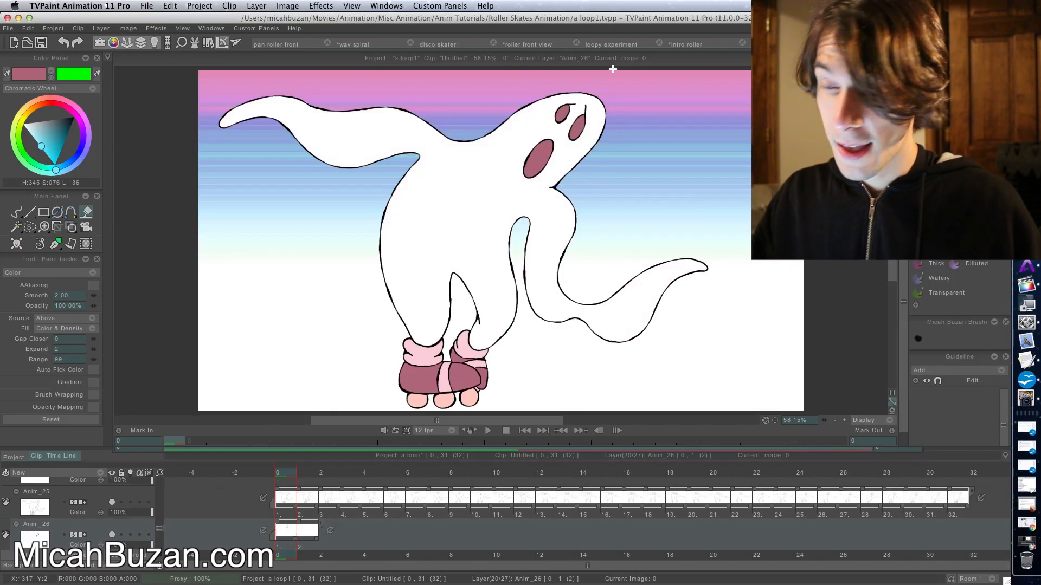
key(Right)
click(535, 154)
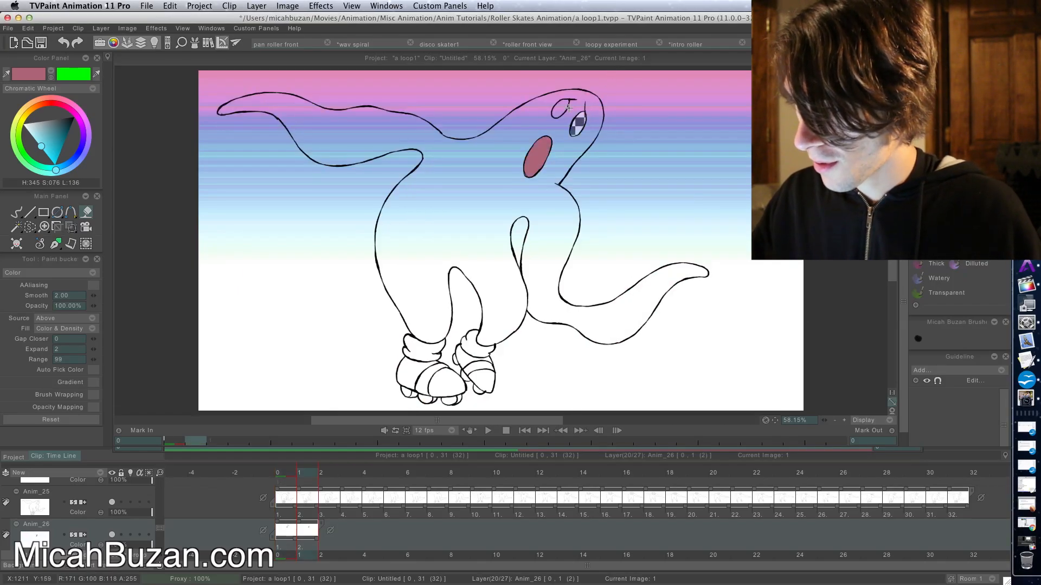
- Fill the mouth and the right-hand eye dark pink on image 2, undoing the extra fill
key(Right)
click(546, 142)
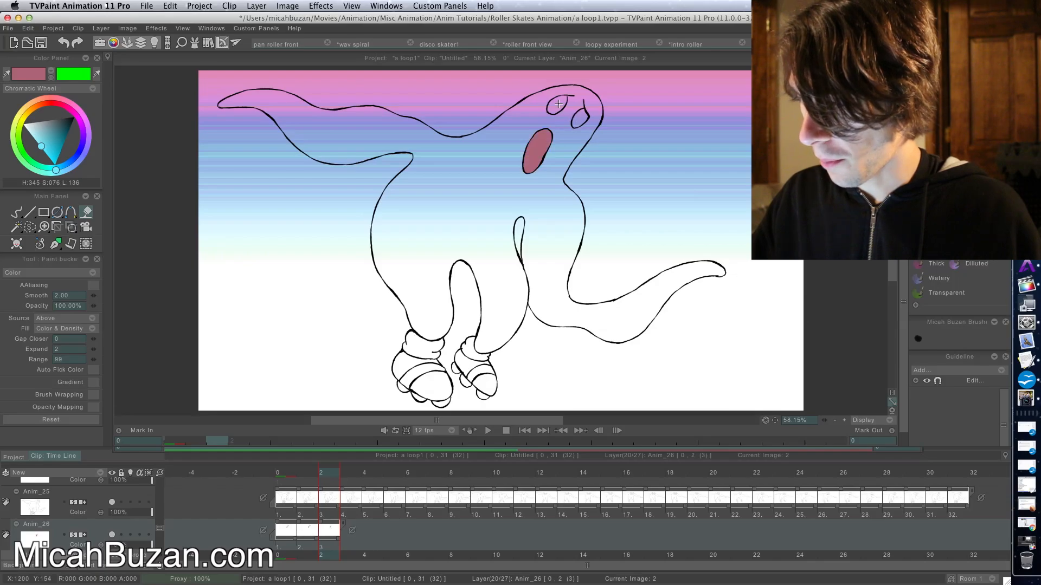
click(578, 120)
click(573, 124)
key(super+z)
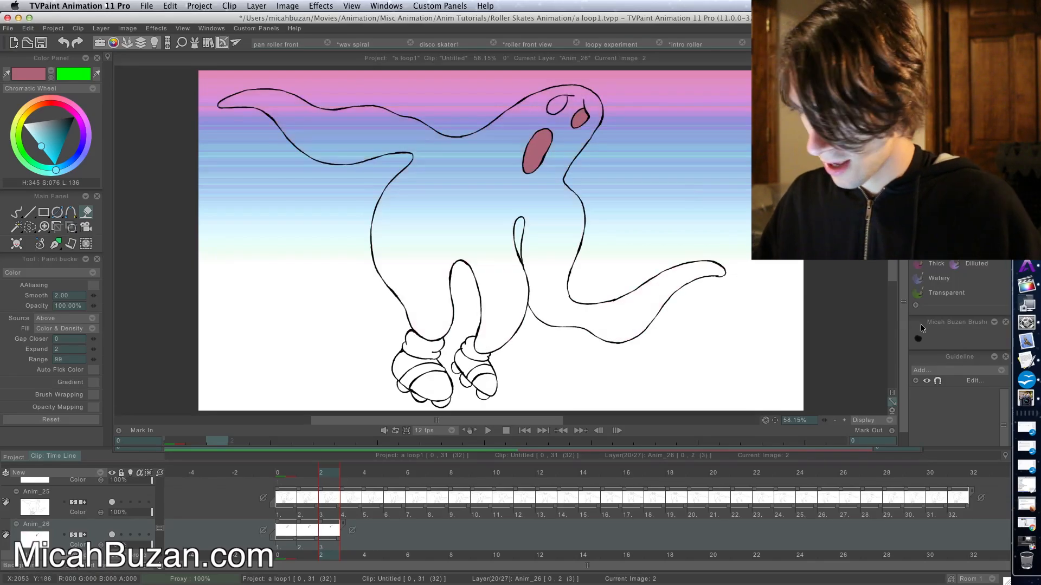
- Fill the left-hand eye dark pink on image 2 of layer Anim_26 with the Paint bucket
click(918, 338)
key(Up)
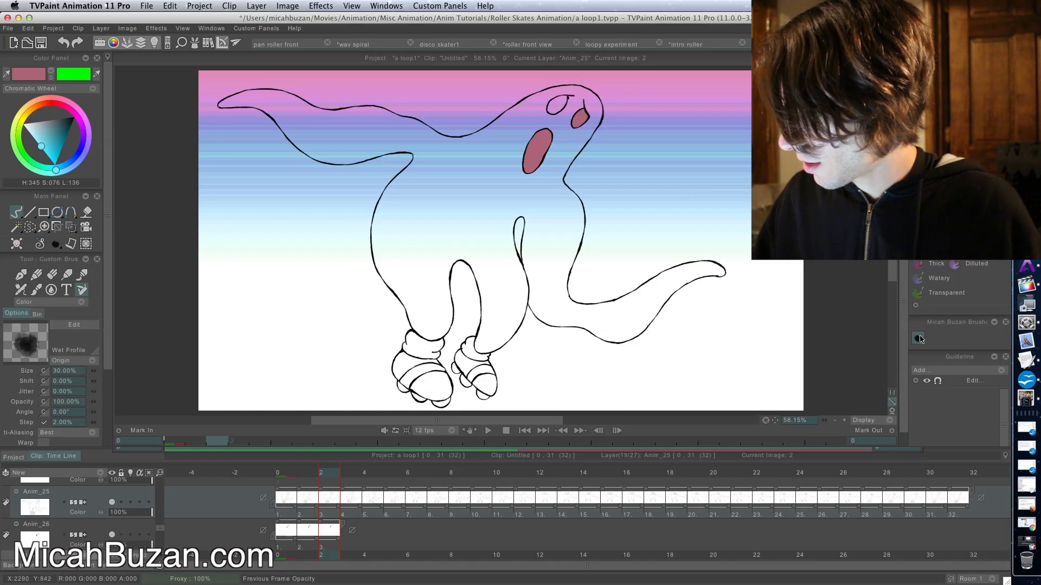
key(Down)
key(Left)
key(Right)
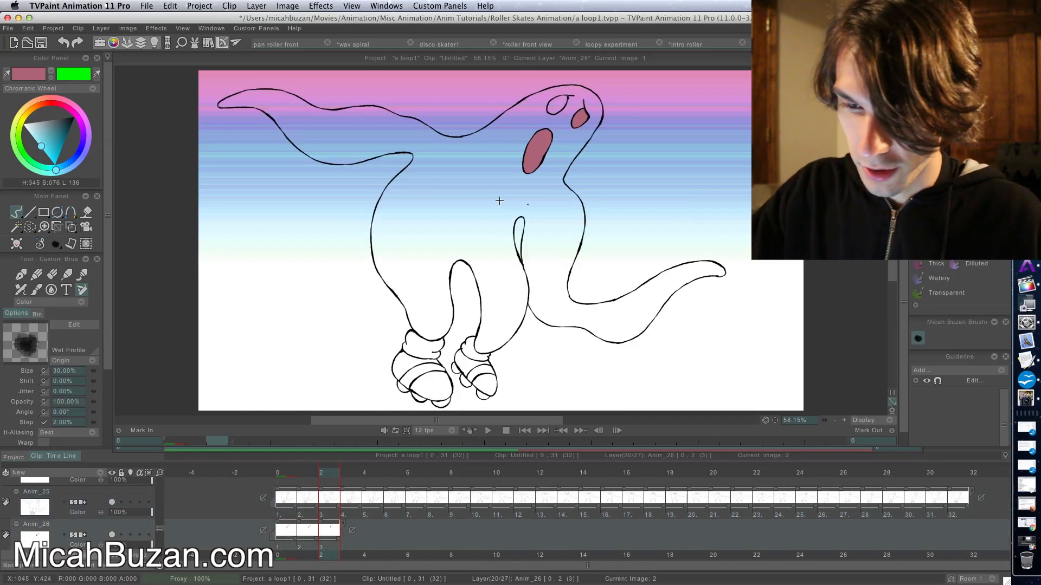
key(Left)
click(87, 211)
key(Right)
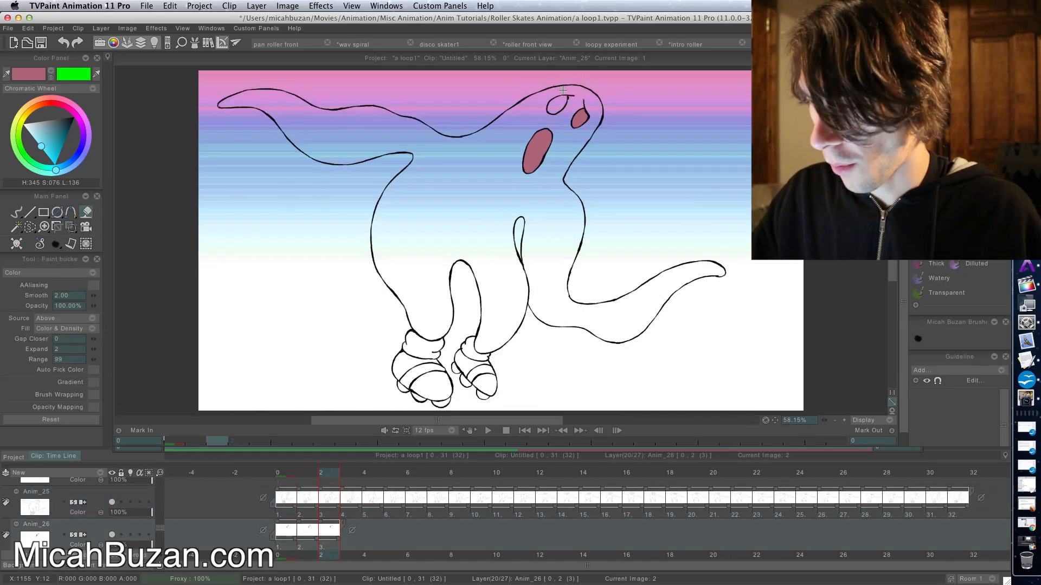
click(556, 104)
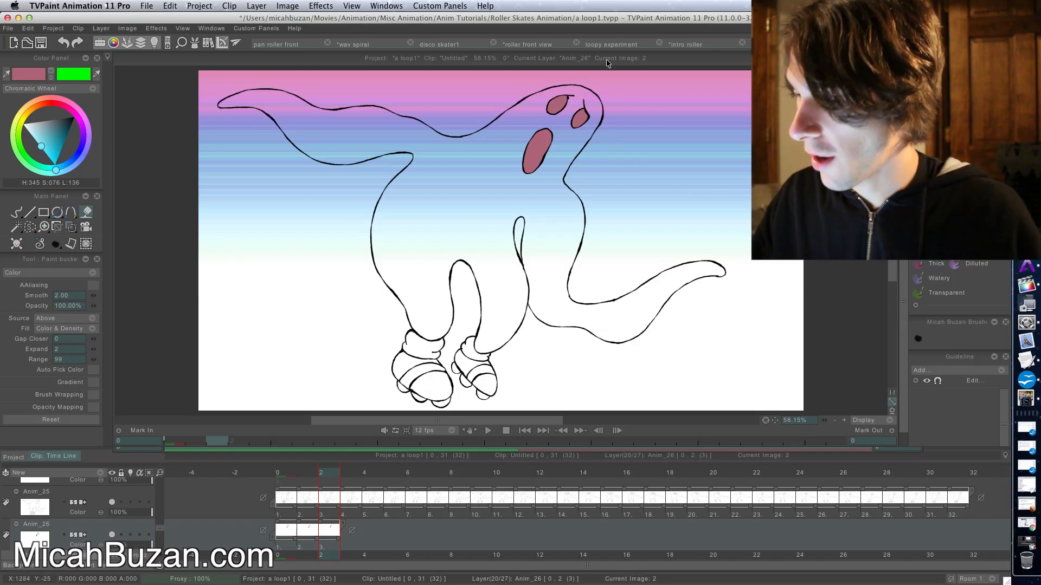
- Fill the mouth and both eyes dark pink on images 3 and 4
key(Right)
click(537, 146)
click(547, 101)
click(572, 115)
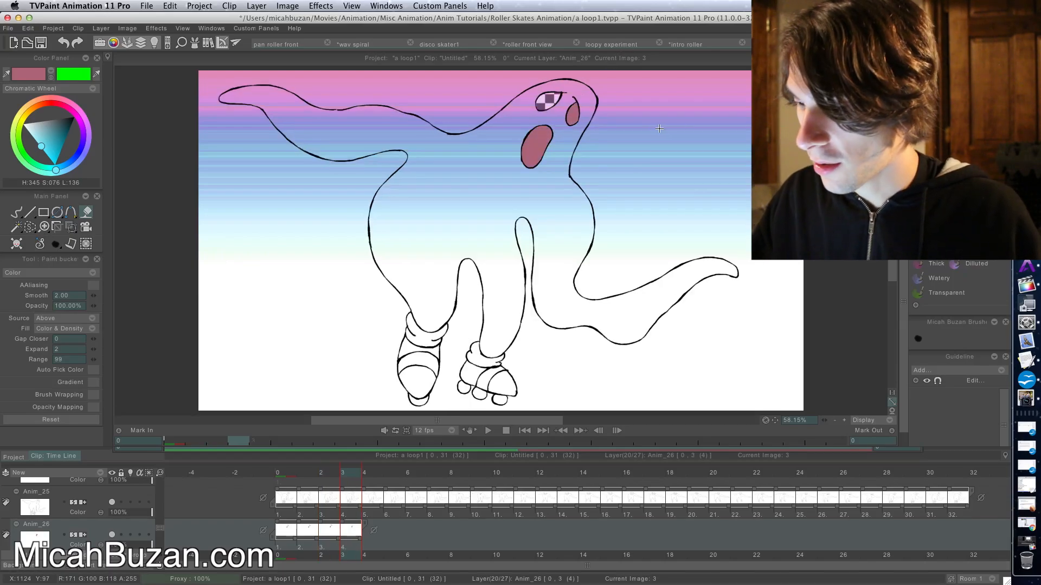
key(Right)
click(536, 145)
click(567, 111)
click(536, 103)
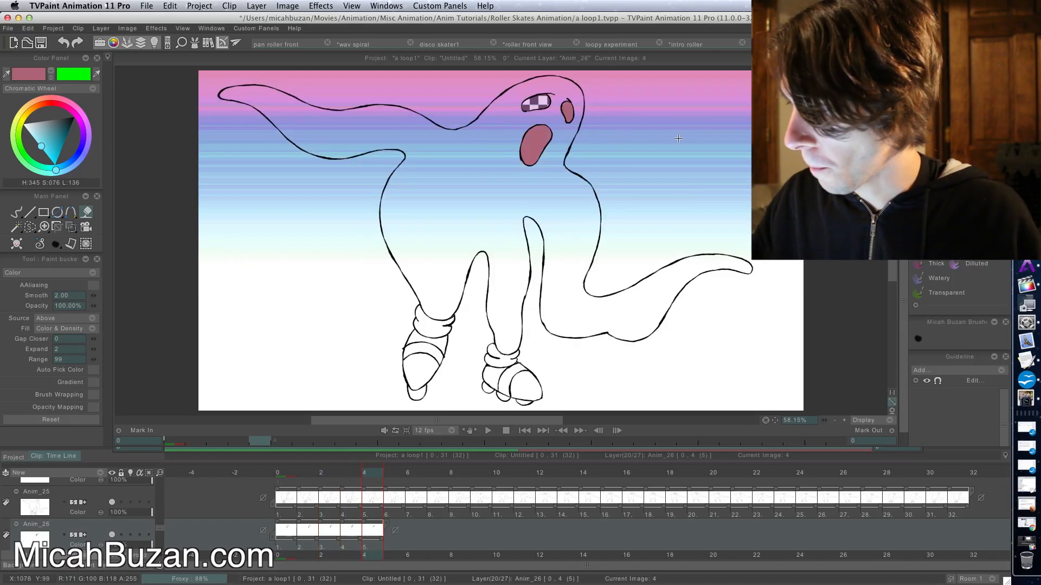
- Fill the mouth and both eyes dark pink on images 5 and 6
key(Right)
click(531, 138)
click(561, 109)
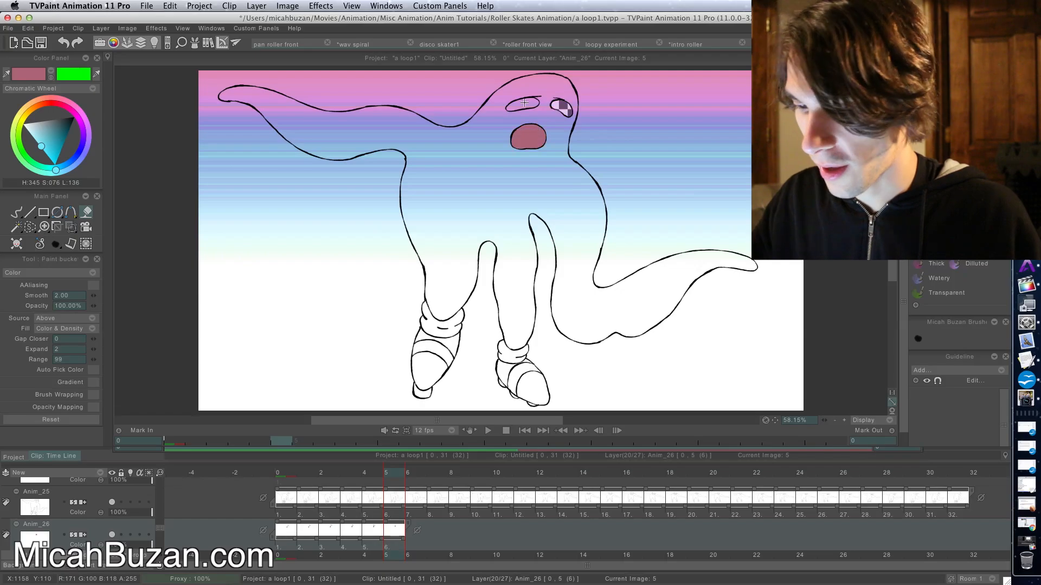
click(523, 104)
key(Right)
click(524, 136)
click(543, 105)
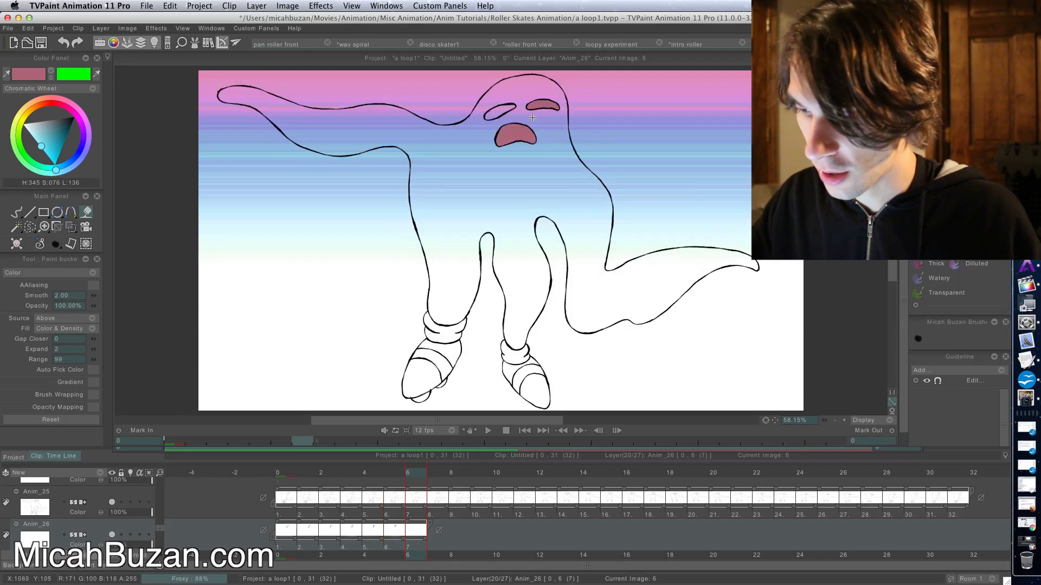
click(500, 113)
- Fill the eyes and the mouth around the teeth dark pink on images 7 and 8
key(Right)
click(507, 140)
click(534, 111)
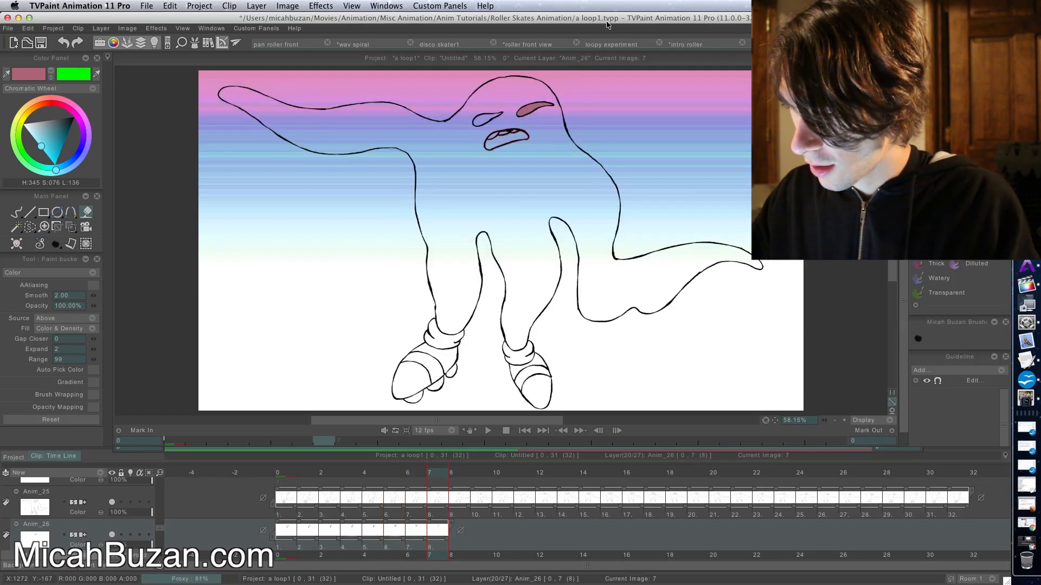
click(513, 132)
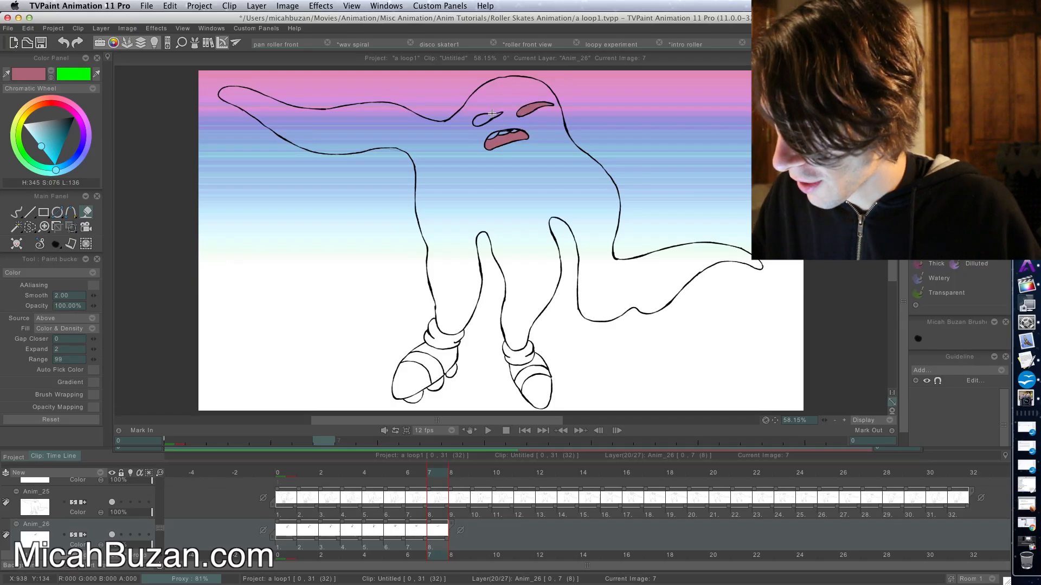
key(Right)
click(515, 124)
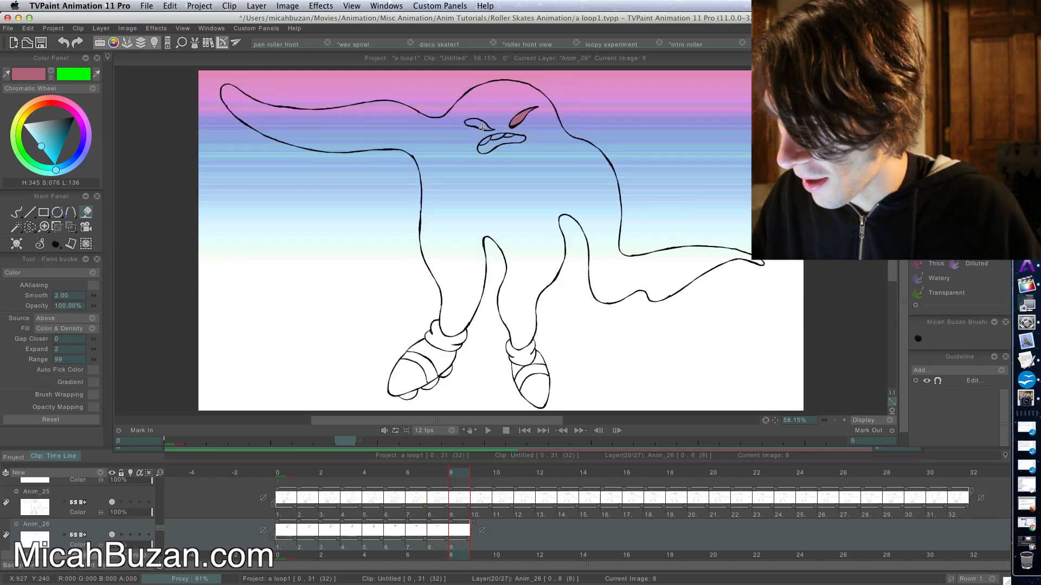
click(501, 143)
- Fill the mouth and the left-hand eye dark pink on image 9, undoing the accidental fill of the body
key(Right)
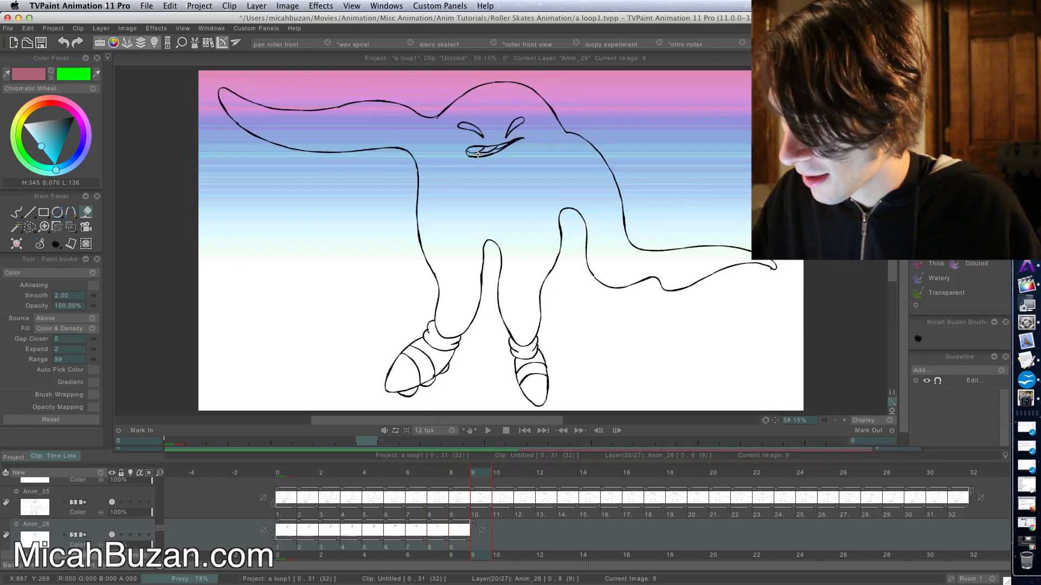
click(477, 155)
click(478, 116)
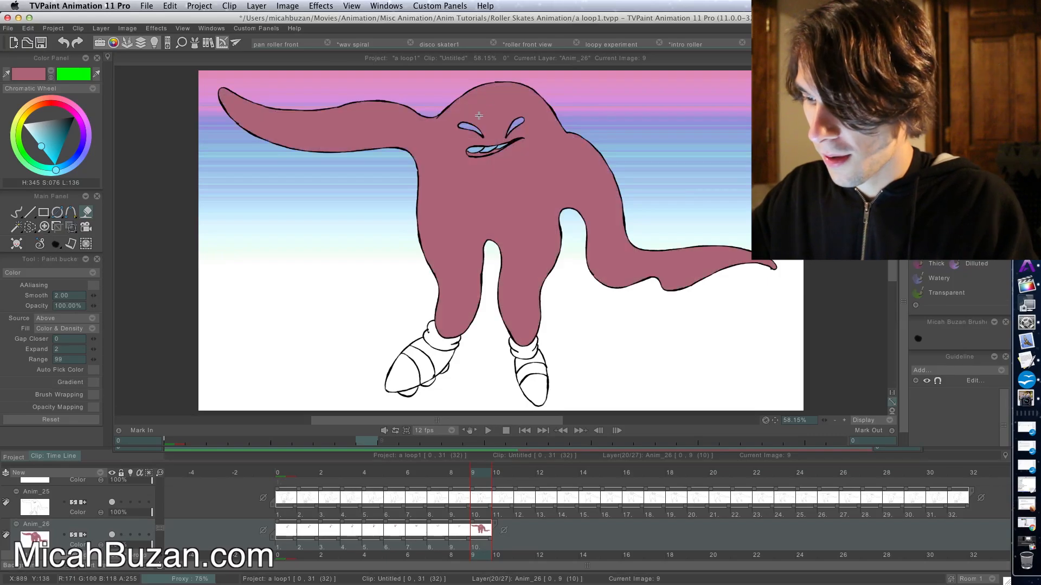
key(super+z)
click(464, 126)
- Skip images 10 and 11 and fill both eyes dark pink on images 12 and 13
key(Right)
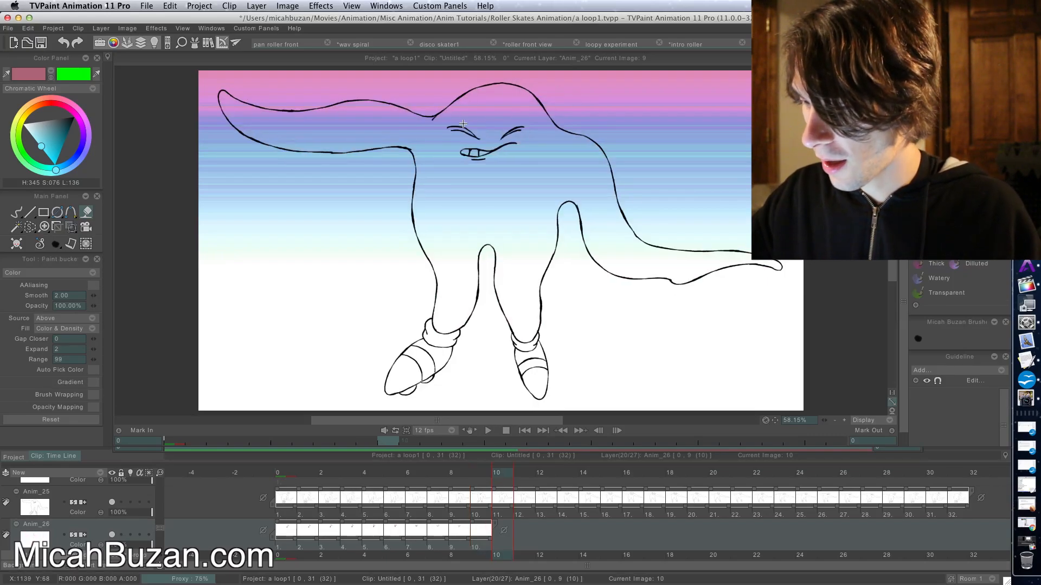
key(Right)
key(Right)
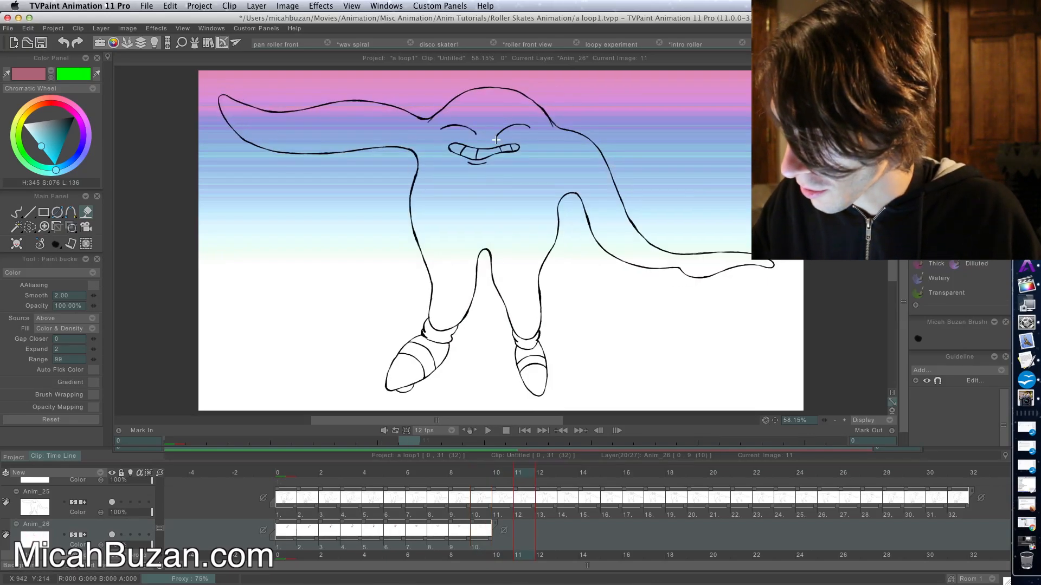
click(457, 121)
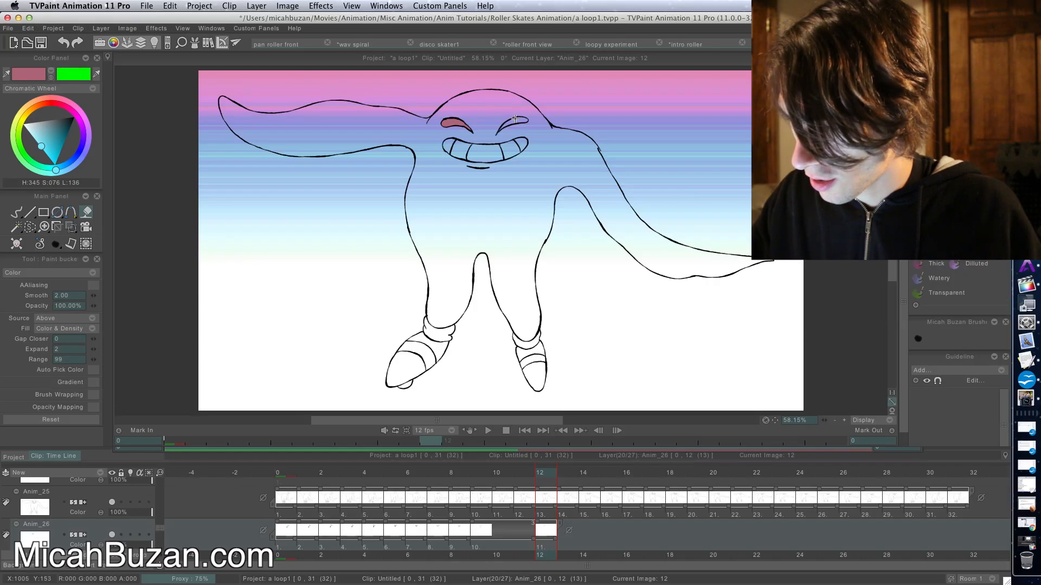
click(515, 119)
key(Right)
click(465, 122)
click(510, 122)
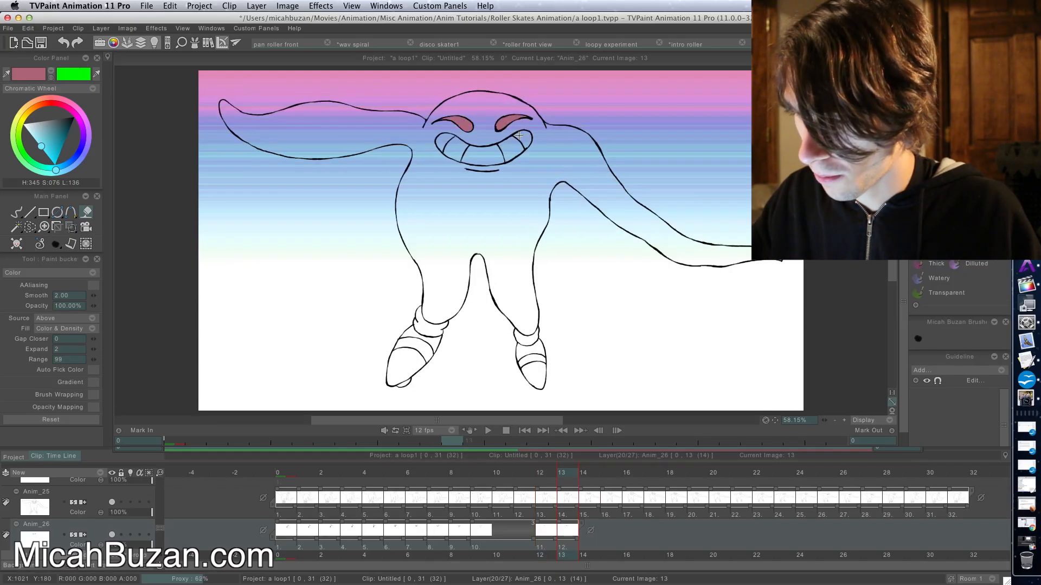
- Fill both eyes dark pink on images 14 and 15
key(Right)
click(508, 123)
click(475, 130)
key(Right)
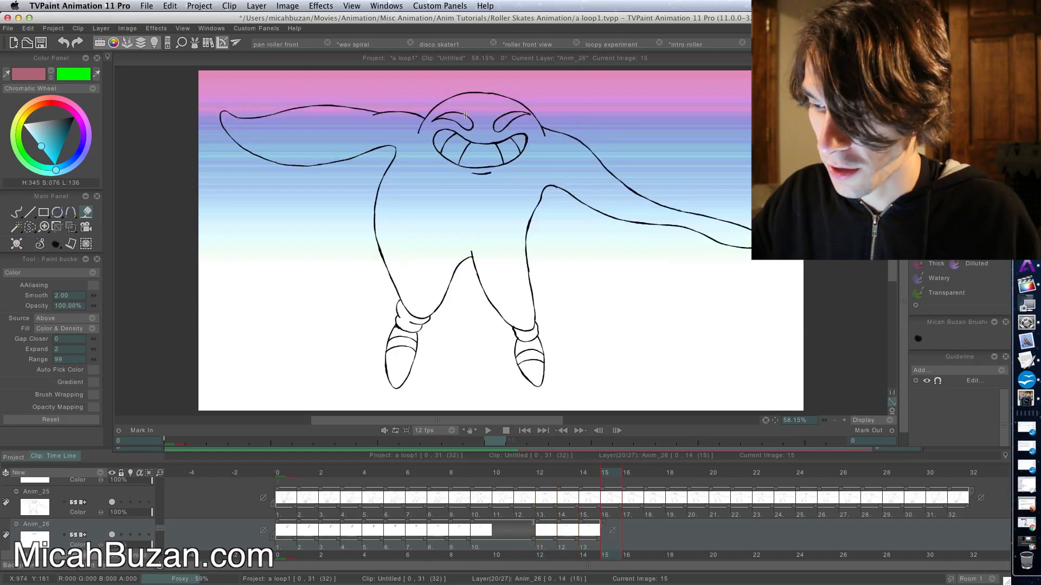
click(510, 122)
click(461, 122)
- Fill both eyes dark pink on images 16 and 17
key(Right)
click(509, 114)
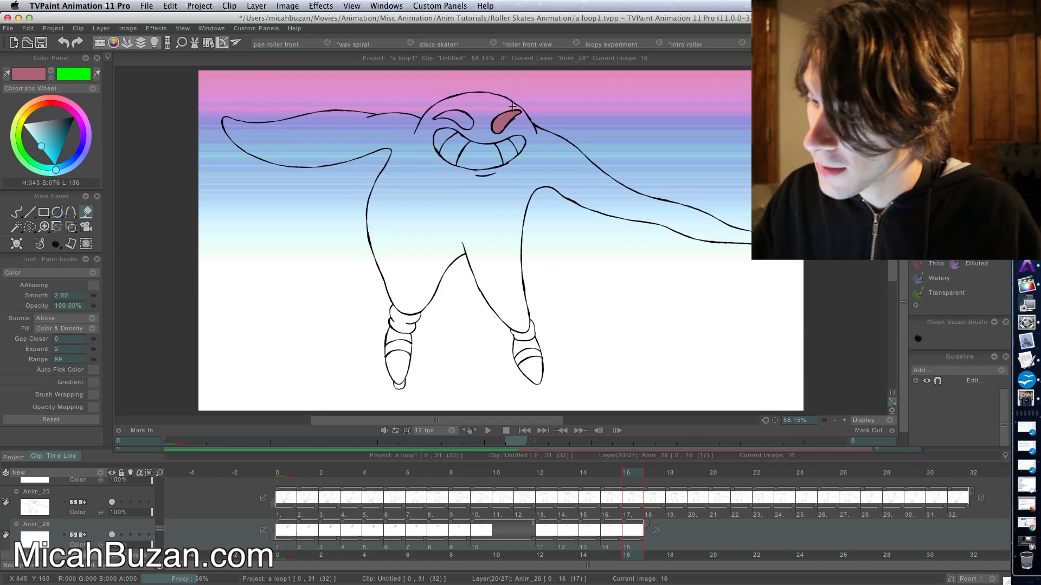
click(458, 122)
key(Right)
click(455, 120)
click(502, 125)
- Fill both eyes dark pink on images 18 and 19
key(Right)
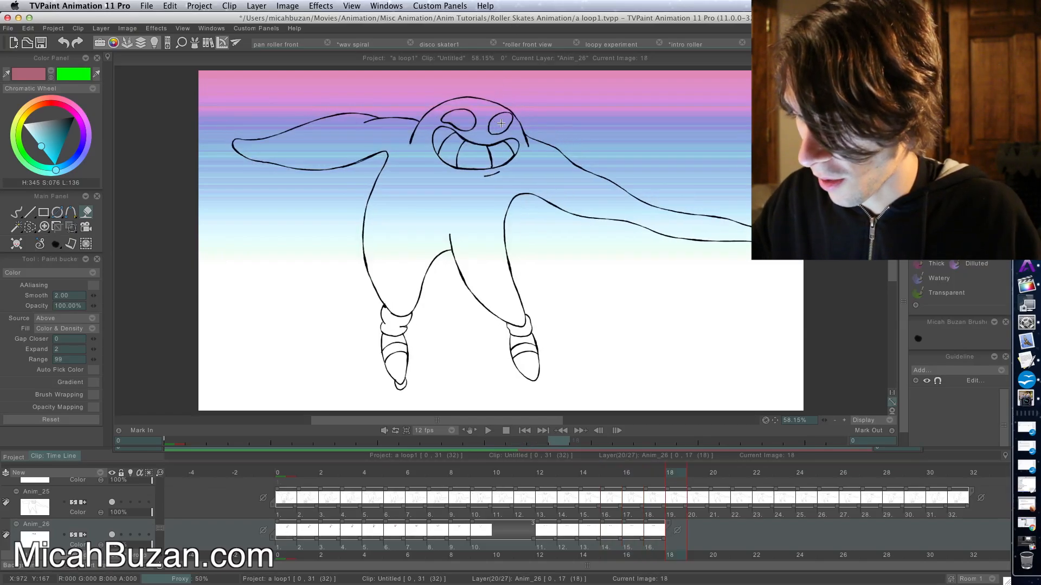
click(458, 119)
click(496, 126)
key(Right)
click(496, 126)
click(459, 120)
- Fill the ghost's eyes dark pink on images 20 and 21
key(Right)
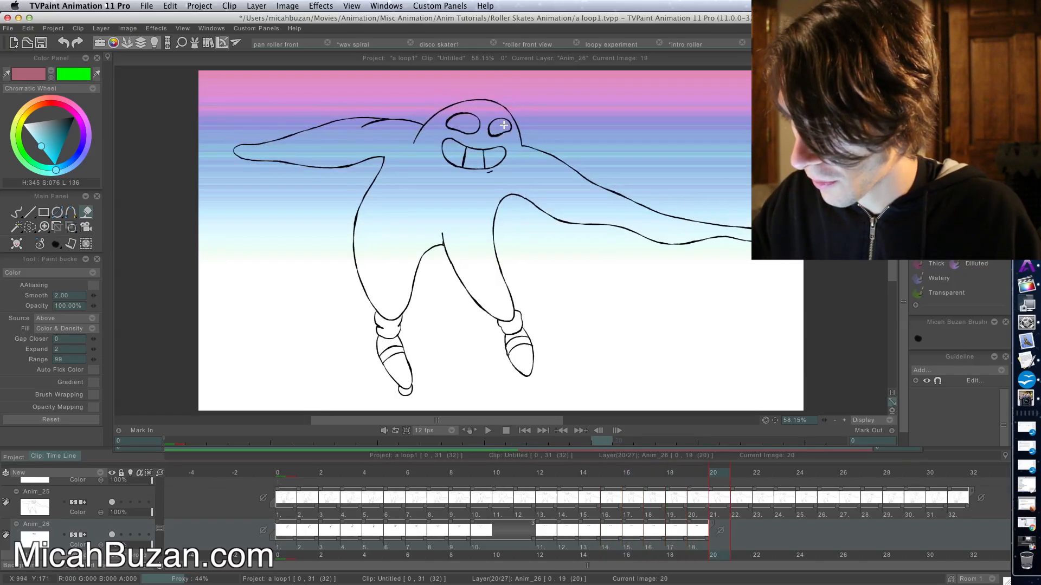
click(501, 129)
key(Right)
click(502, 128)
click(465, 125)
- Fill the ghost's eyes dark pink on images 22 and 23
key(Right)
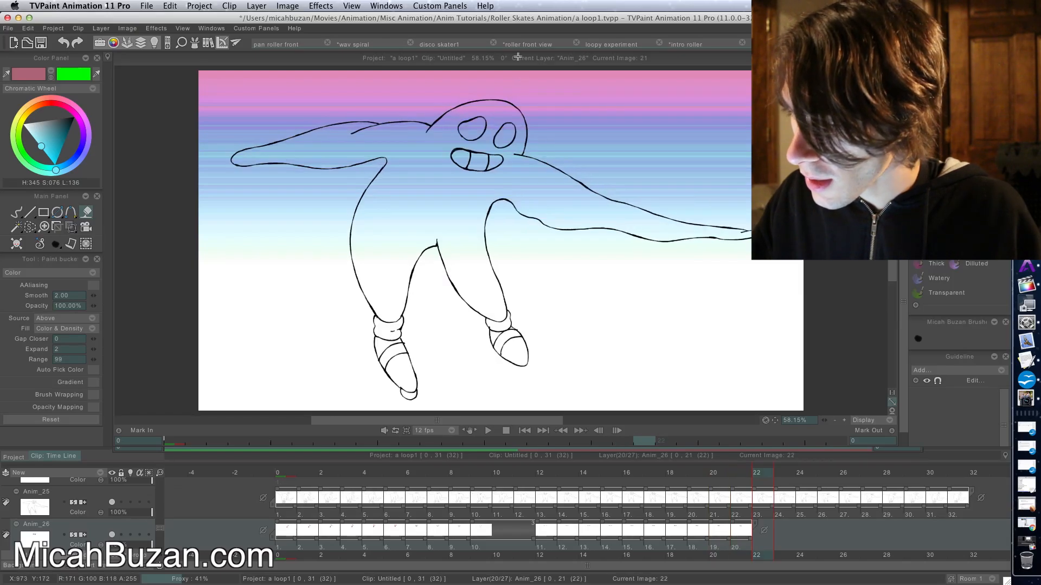
click(509, 135)
key(Right)
click(509, 142)
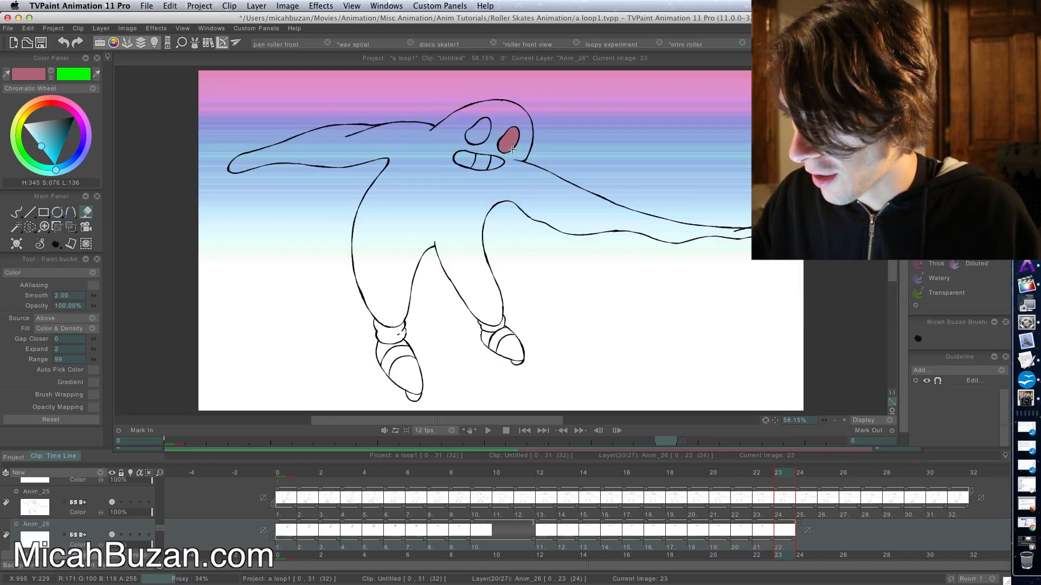
- Fill both eyes dark pink on images 24 and 25
key(Right)
click(512, 142)
click(488, 134)
key(Right)
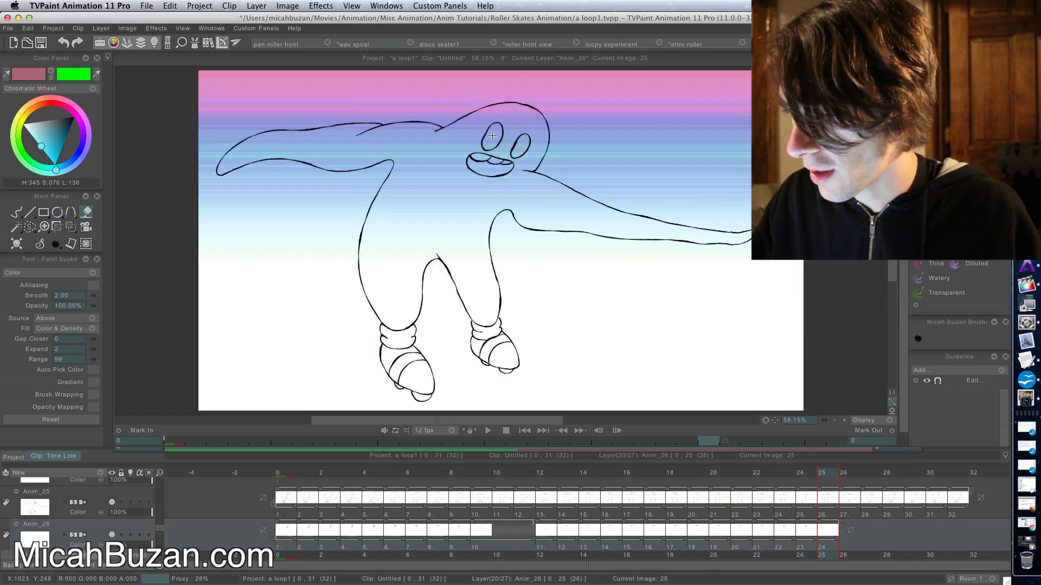
click(522, 145)
click(492, 137)
- Fill both eyes dark pink on images 26 and 27 and advance to image 28
key(Right)
click(525, 147)
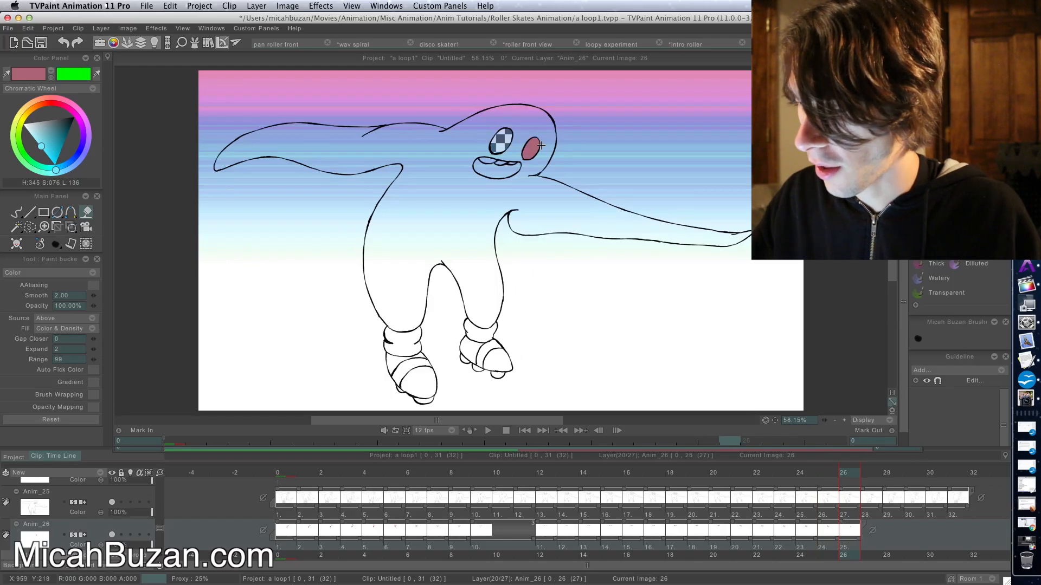
key(Right)
click(531, 148)
click(512, 145)
key(Right)
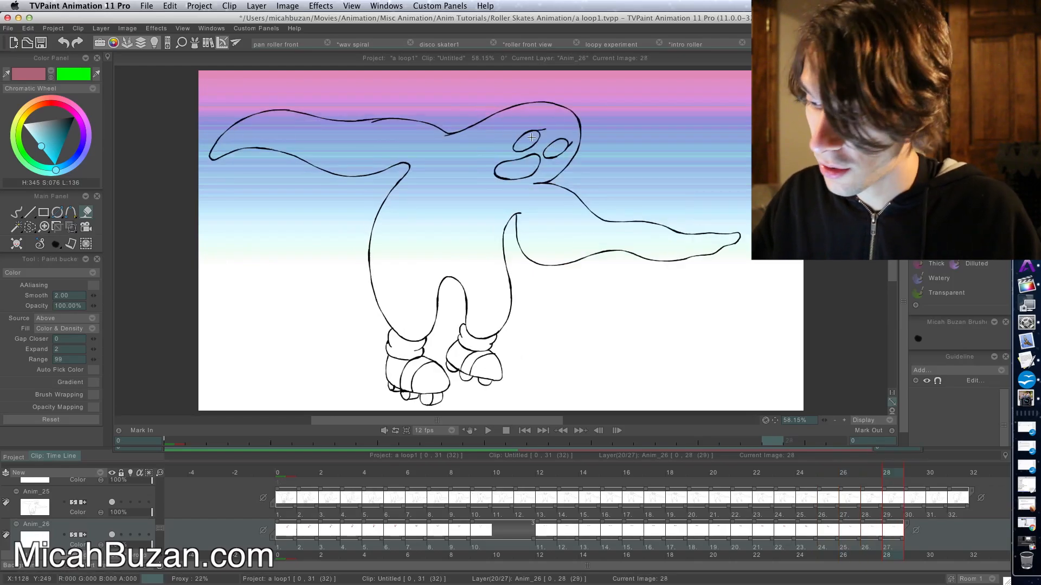
- Fill the ghost's remaining eye dark pink on image 28 and both eyes on image 29
click(553, 148)
key(Right)
click(567, 140)
click(541, 133)
key(Right)
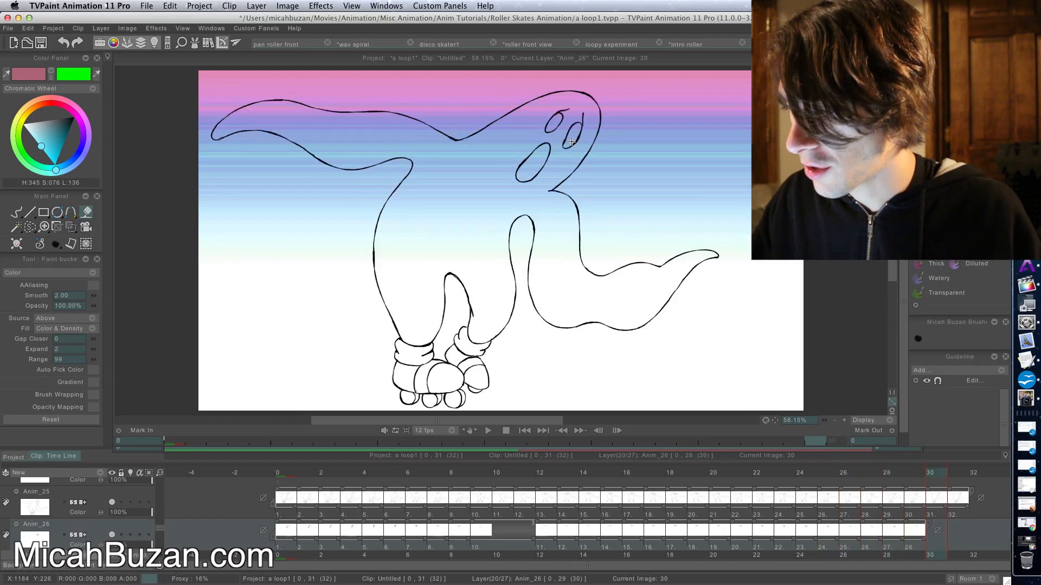
- Fill both of the ghost's eyes dark pink on images 30 and 31
click(572, 137)
click(554, 123)
key(Right)
click(579, 132)
click(561, 113)
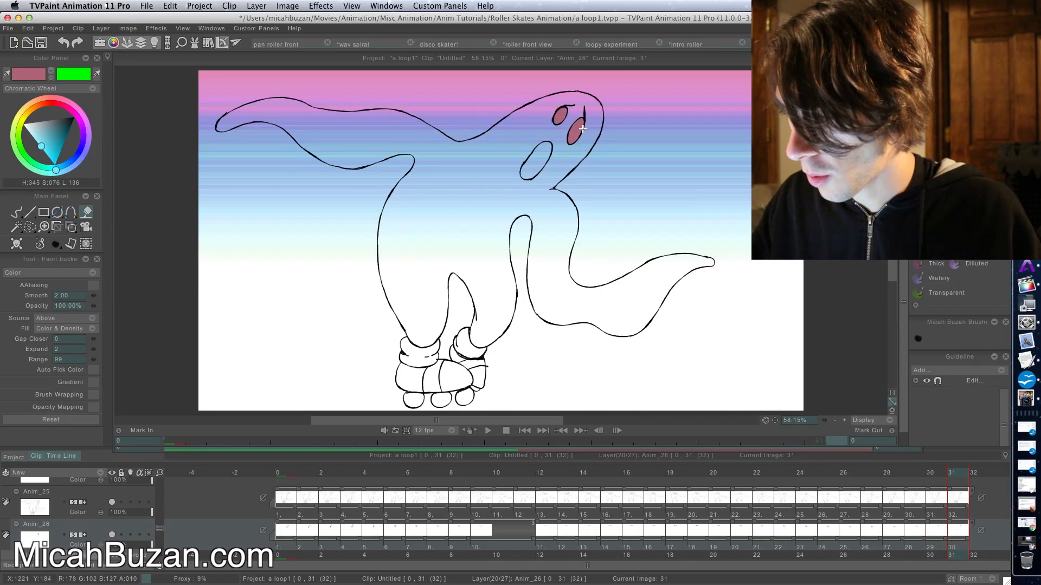
- Fill the ghost's open mouth dark pink on images 31, 30 and 29, working backwards
key(Right)
key(Left)
click(545, 158)
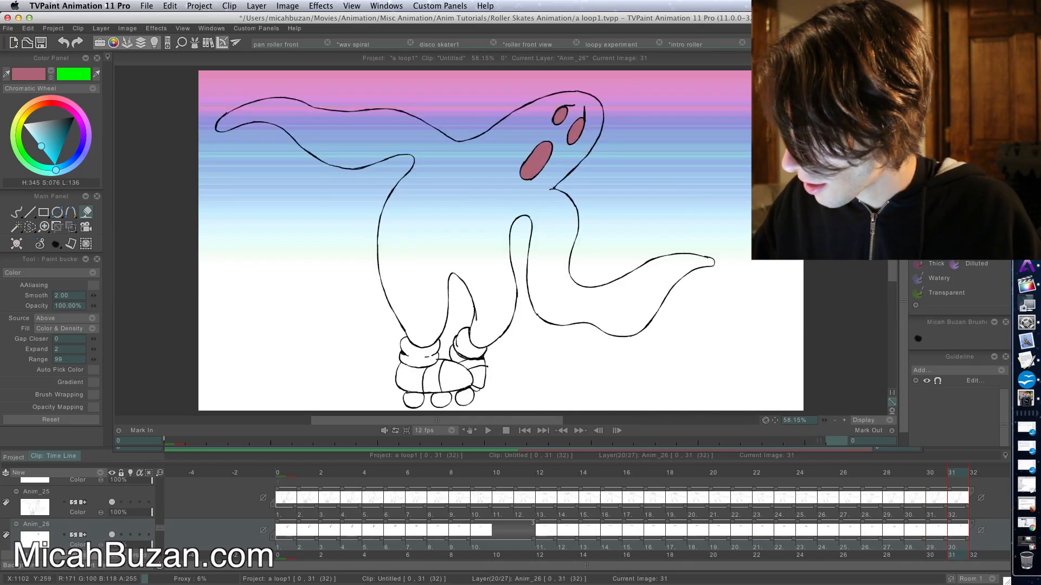
key(Left)
click(534, 162)
key(Left)
click(525, 167)
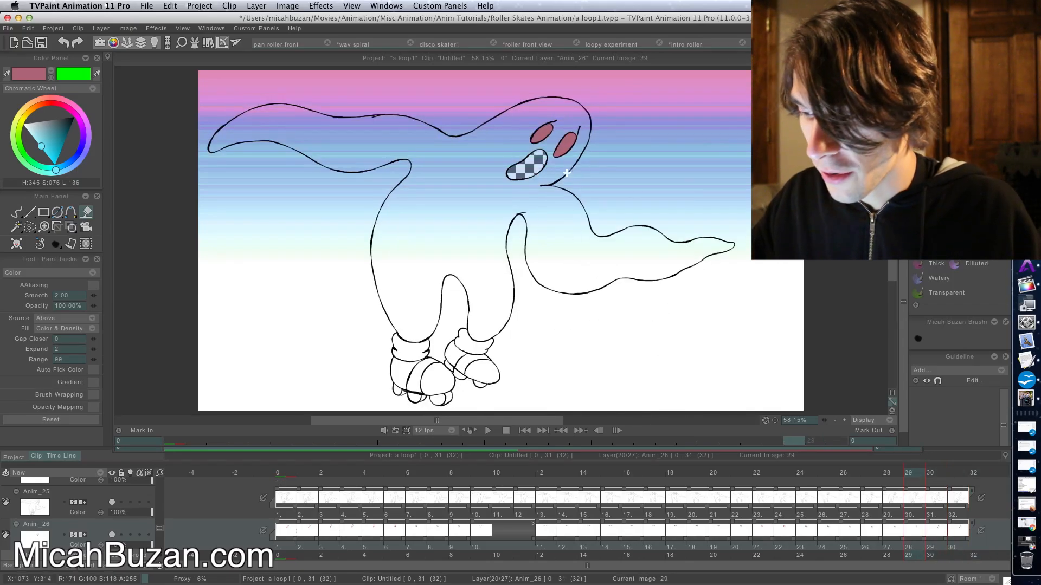
- Fill the mouth dark pink on images 28 and 27, leaving the teeth on image 27 unfilled
key(Left)
click(517, 167)
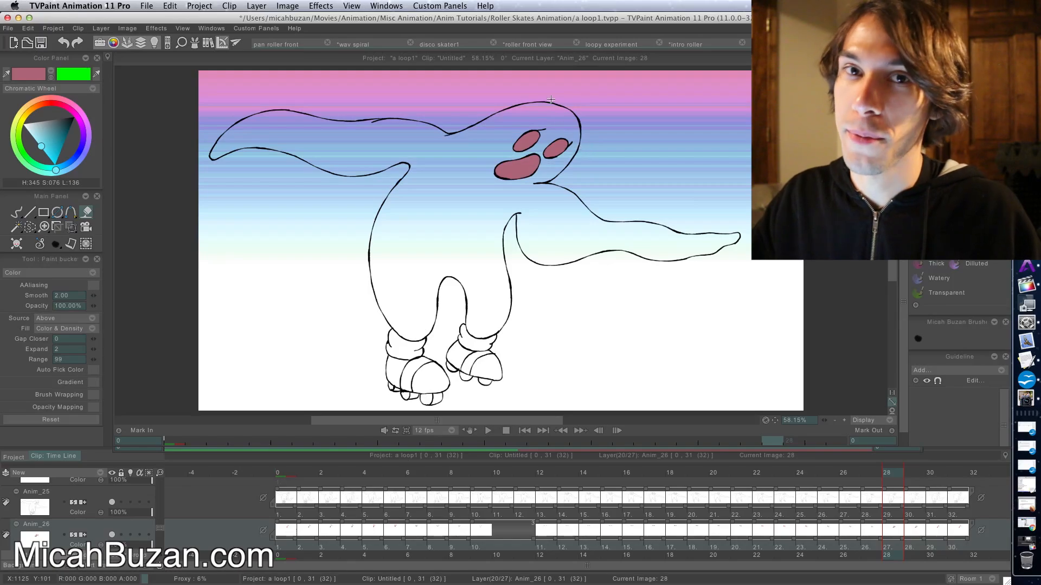
key(Left)
click(506, 171)
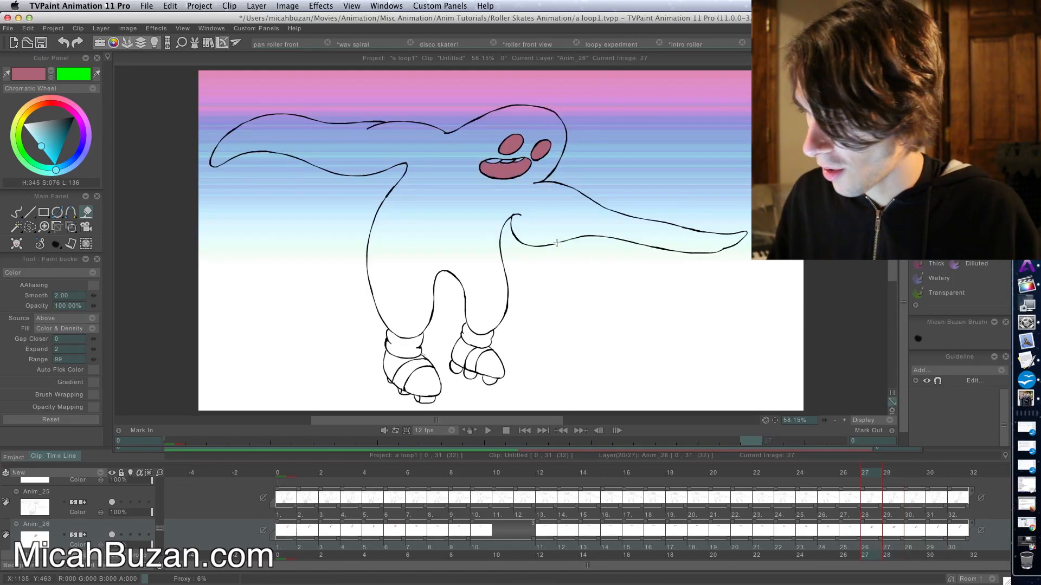
key(Left)
key(Right)
key(Left)
key(Right)
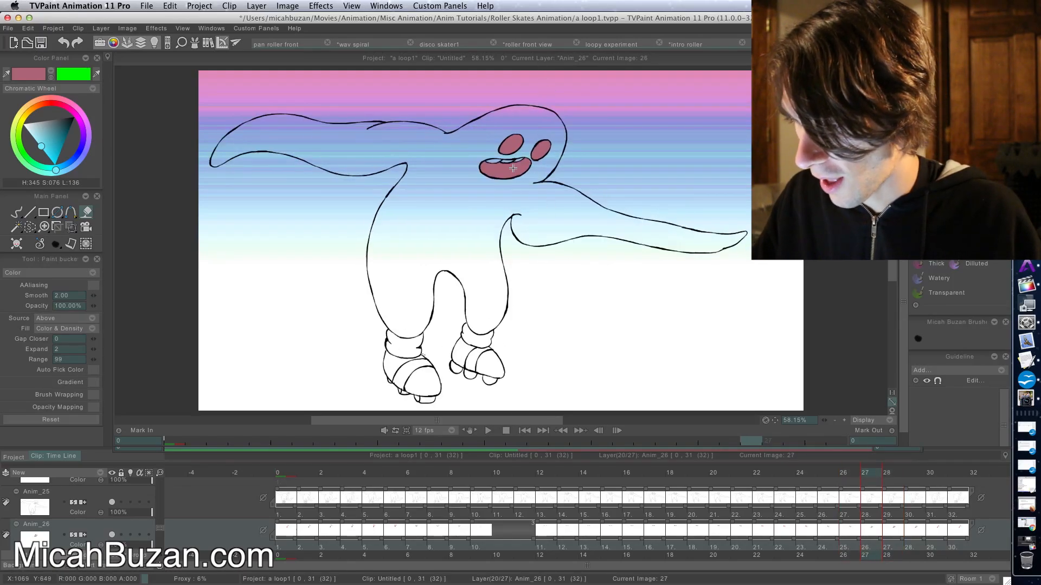
- Fill the mouth area below the teeth dark pink on images 26, 25 and 24
key(Left)
click(506, 171)
key(Left)
click(498, 171)
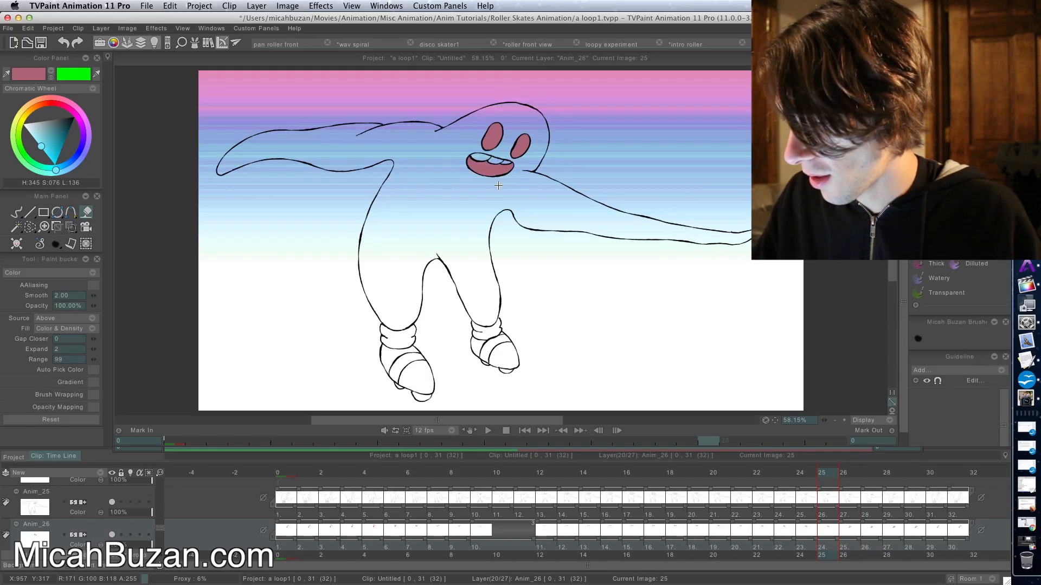
key(Left)
click(503, 161)
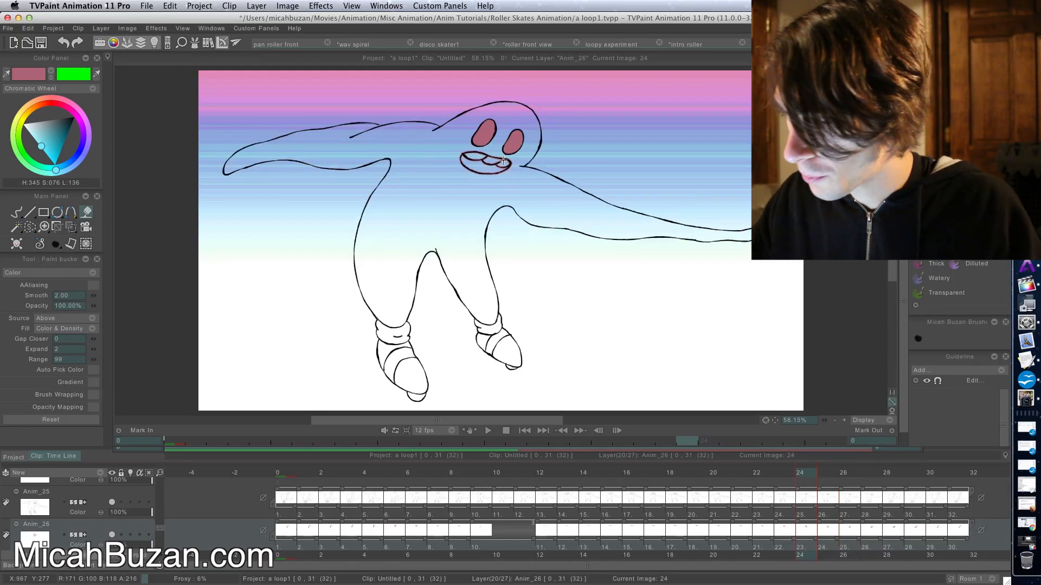
- Create blank drawings at images 10 and 11 to close the gap in layer Anim_26
key(Left)
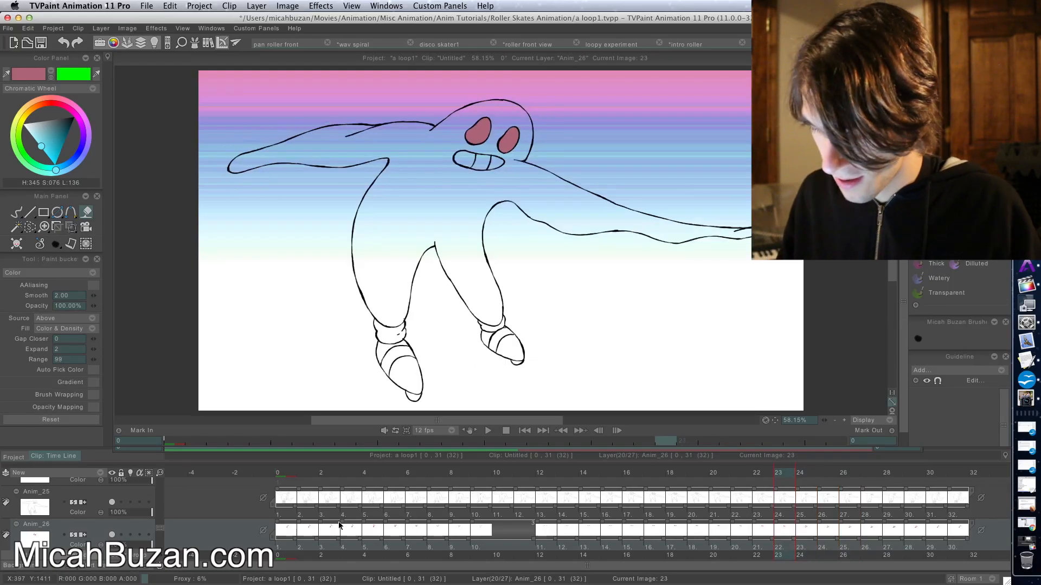
click(508, 473)
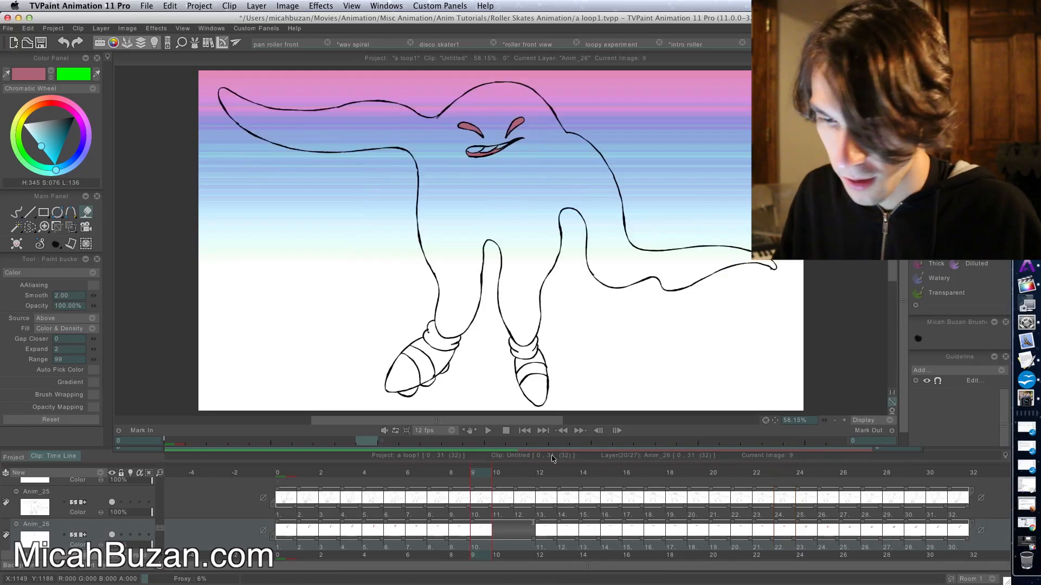
click(21, 245)
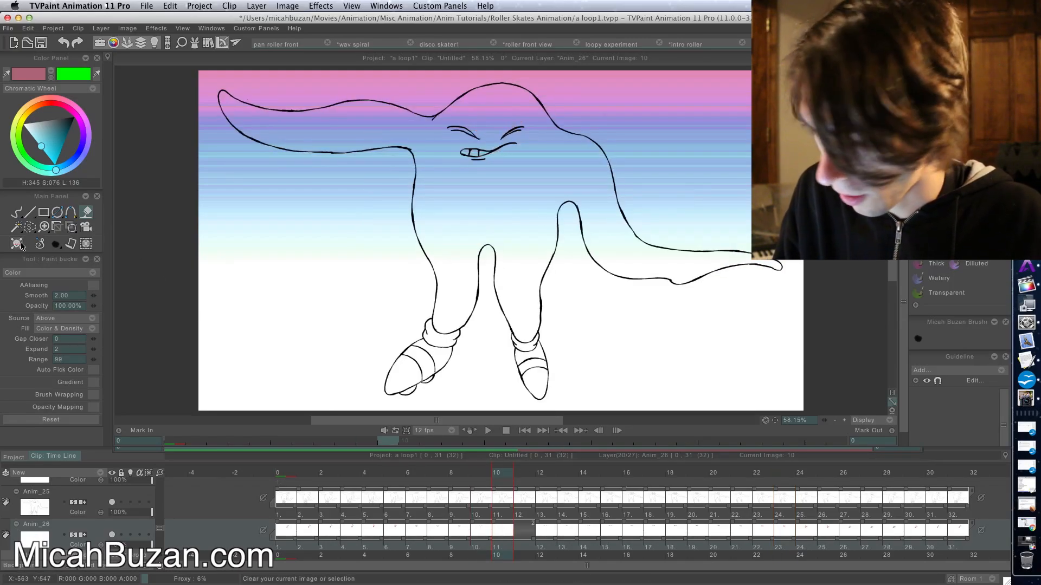
key(Right)
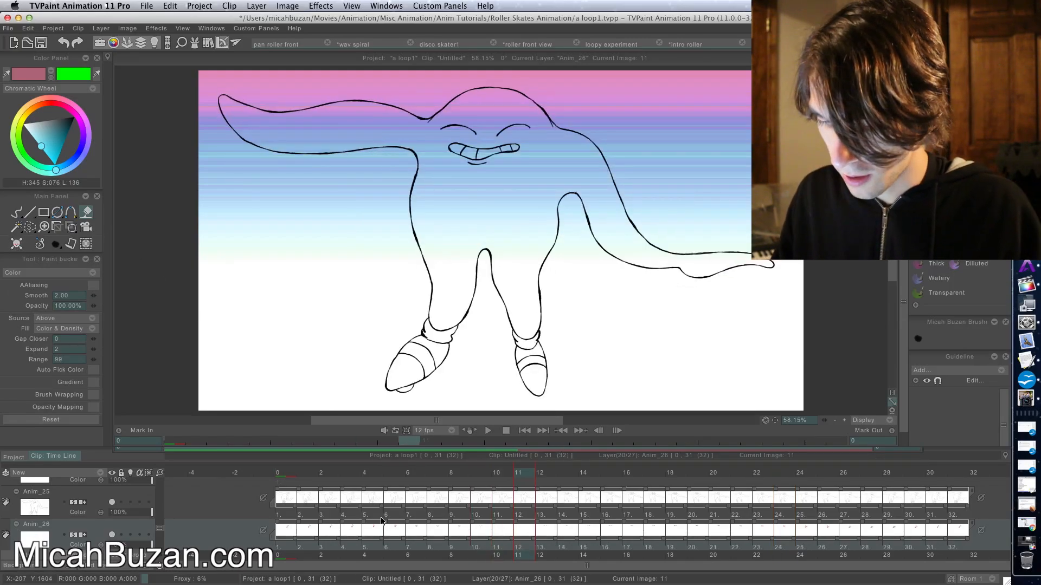
- Sample the white body colour from image 0 and fill the ghost's body with it on image 1
click(286, 470)
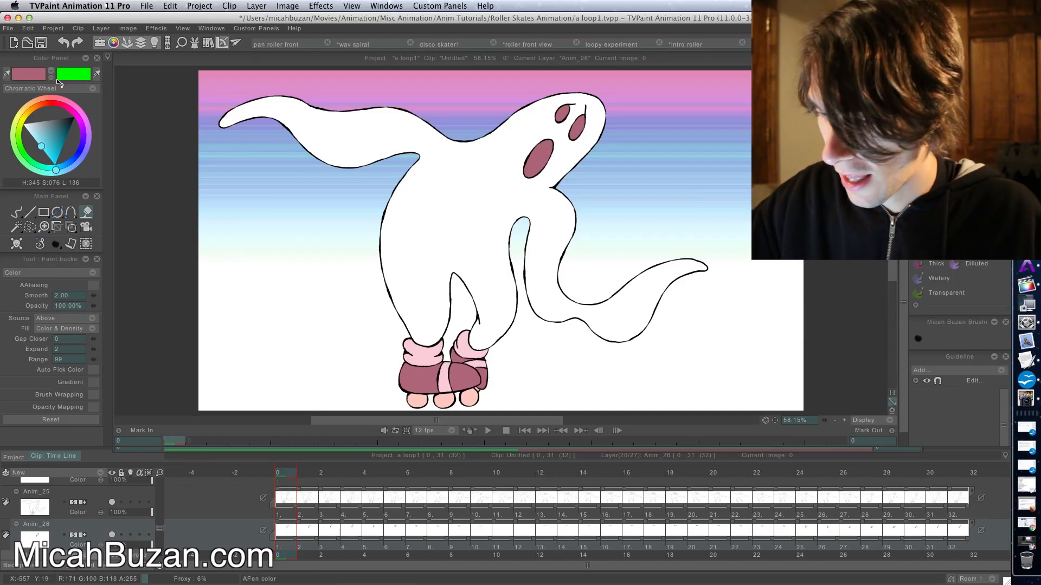
click(418, 183)
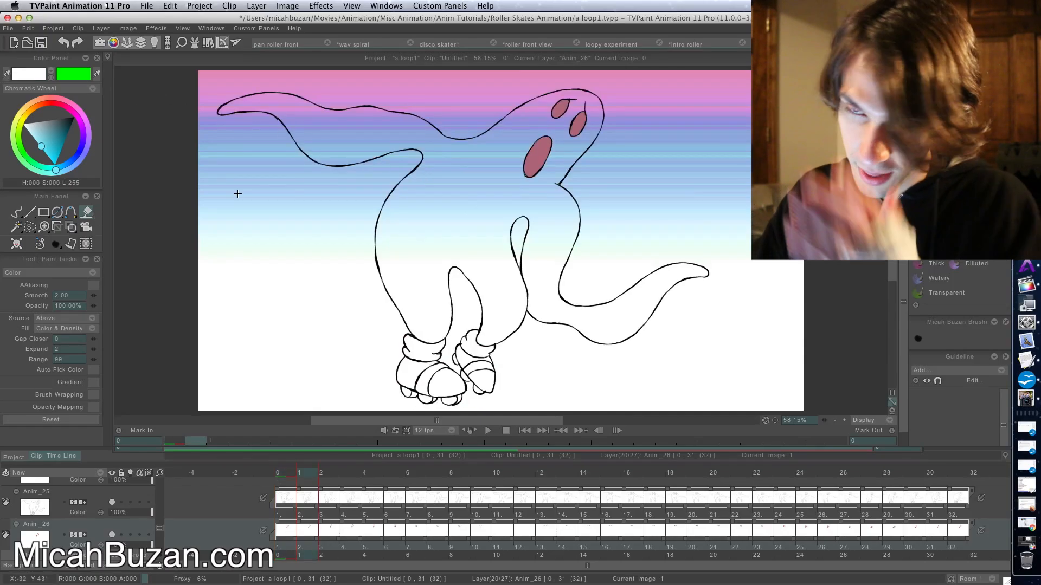
key(Right)
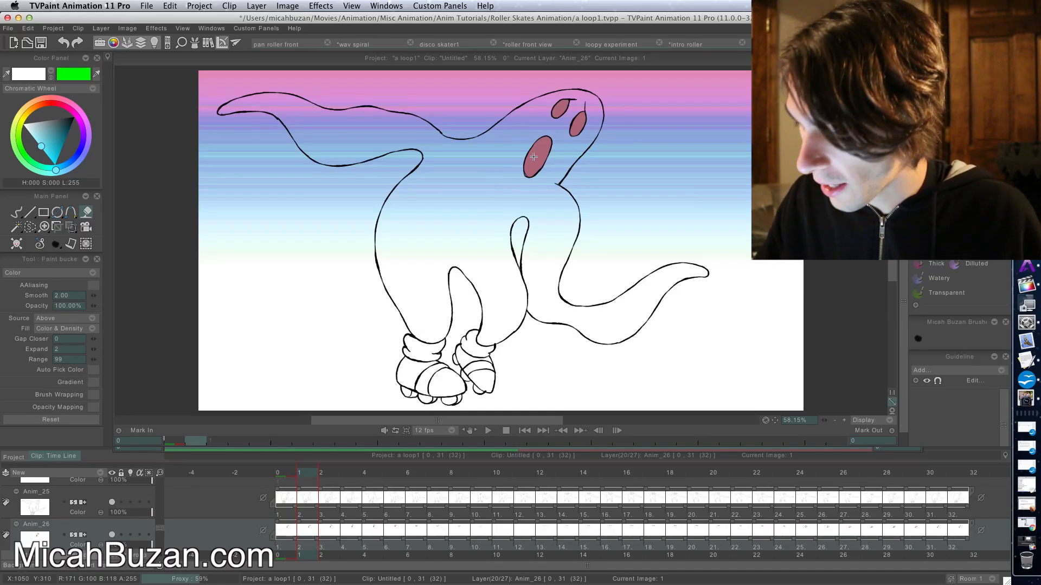
click(480, 198)
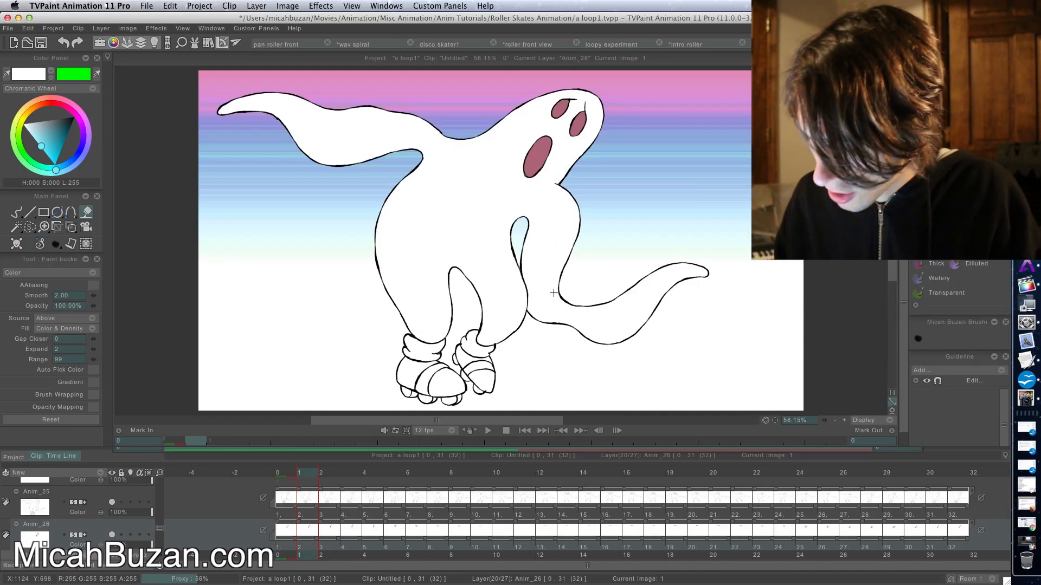
- Select images 1 to 31 on layer Anim_26 and apply the white body fill to all of them
drag(328, 547, 894, 529)
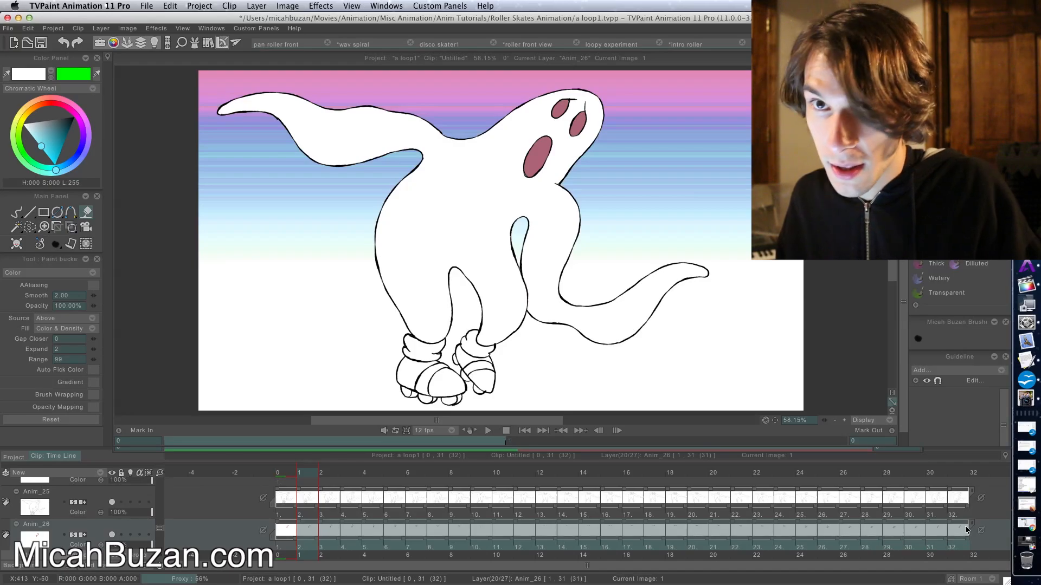
drag(966, 528, 965, 510)
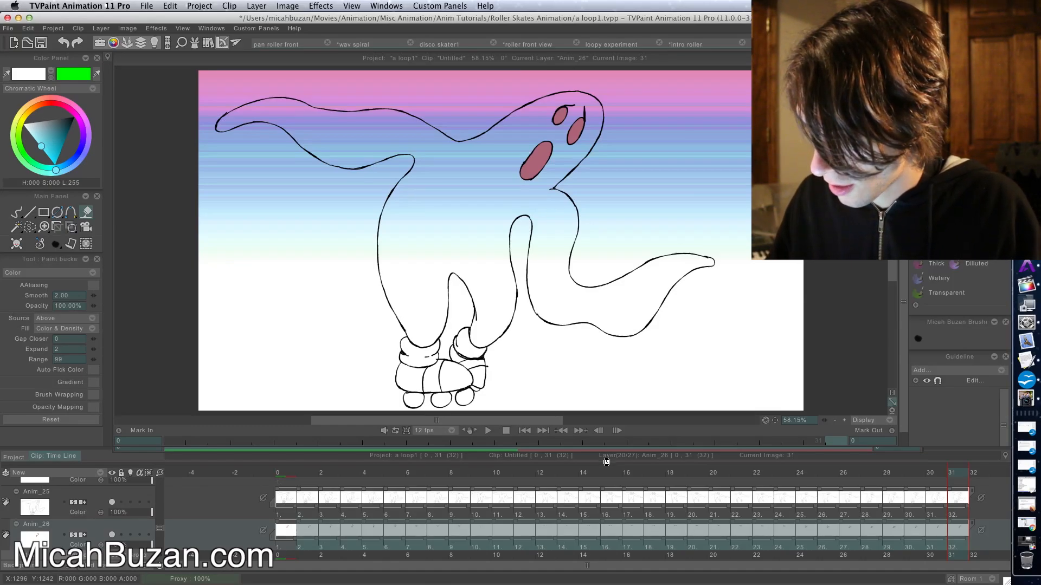
key(Return)
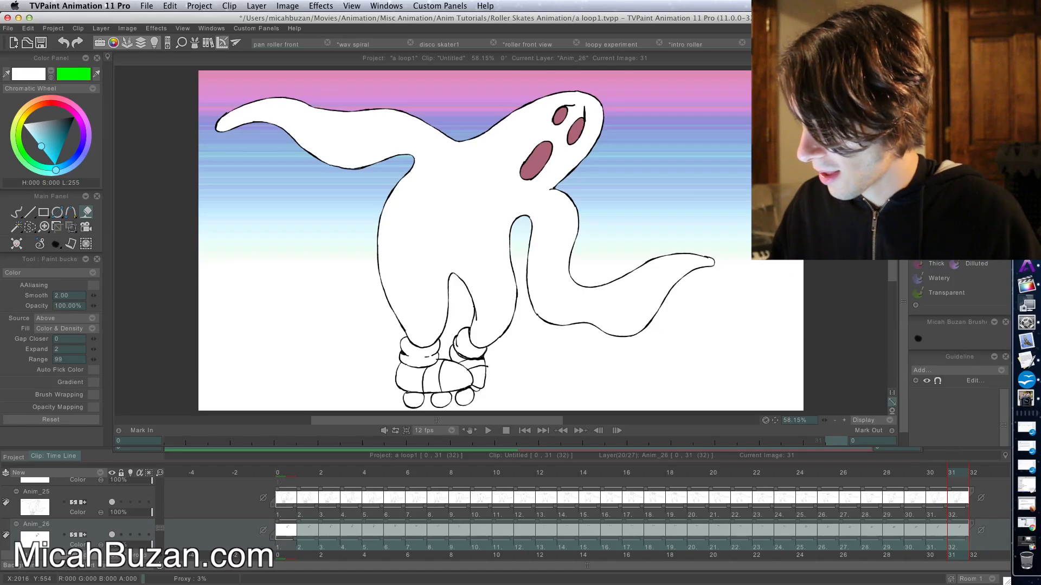
- Step back through the images from 31 to check the white body fill, and select the custom black brush
key(Left)
key(Left)
key(Left)
key(Left)
key(Left)
key(Left)
key(Left)
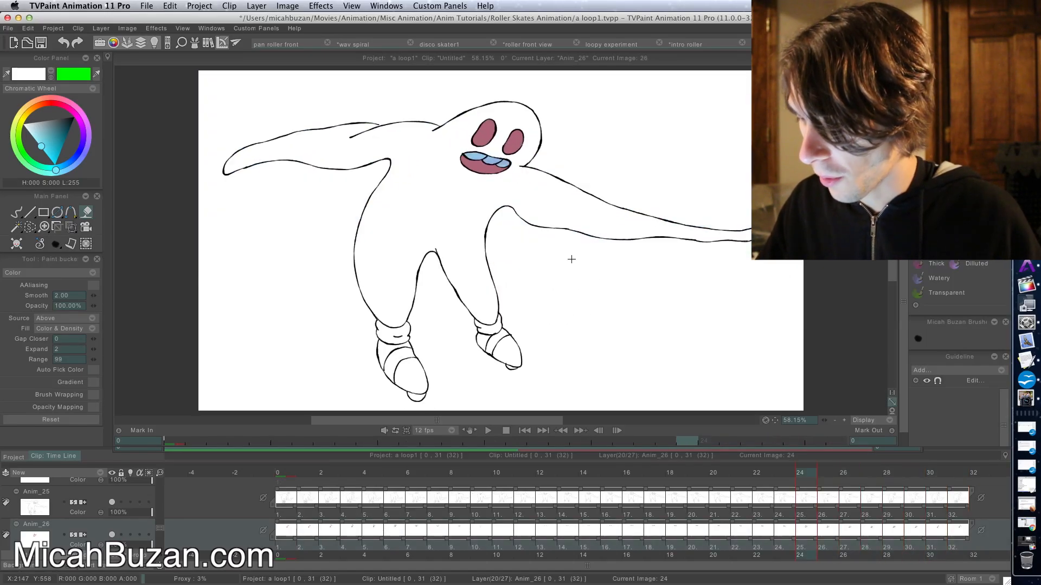
key(Left)
key(Right)
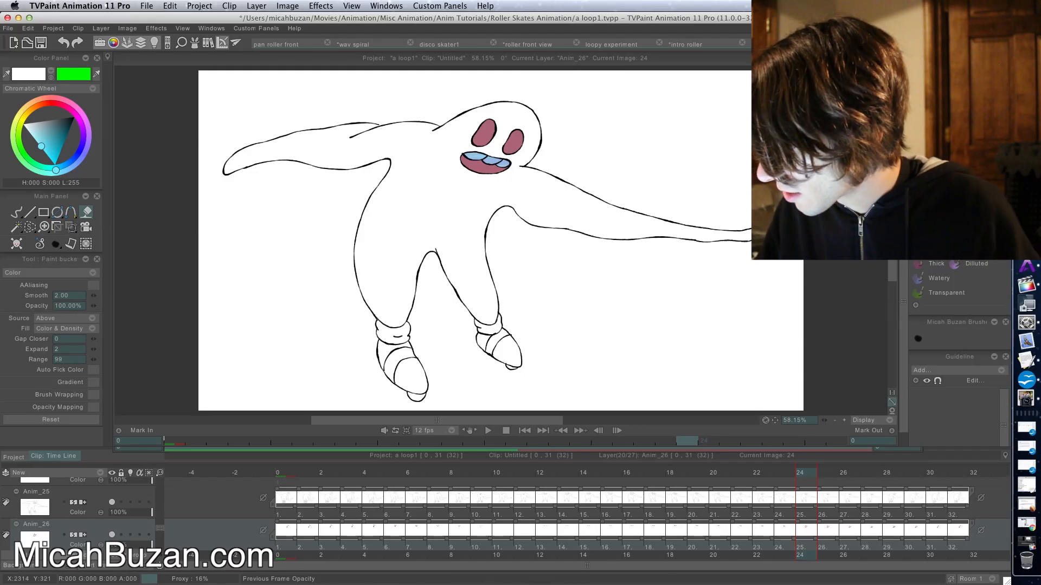
click(918, 338)
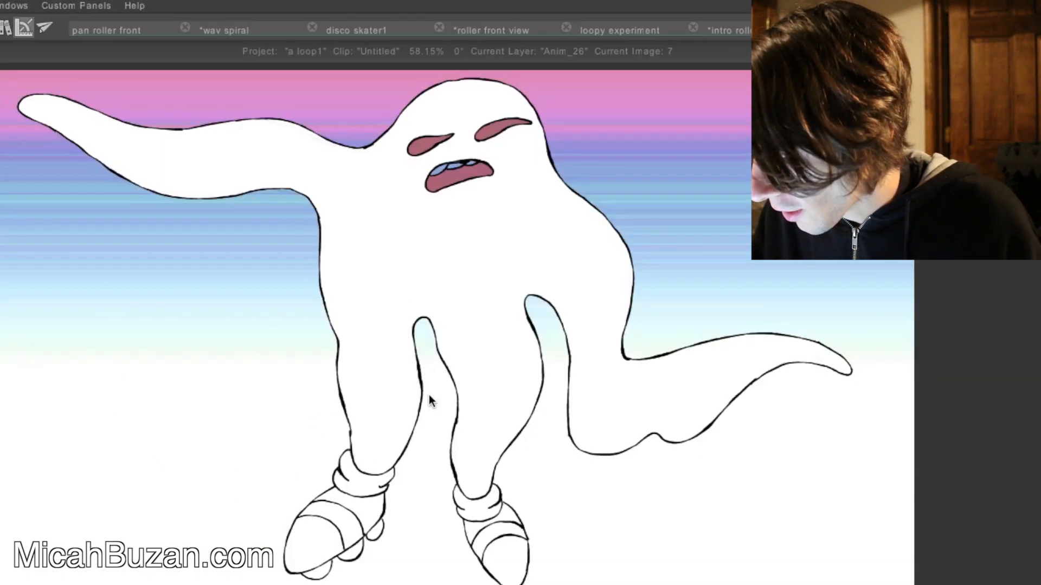
- Fill the ghost's teeth cream on images 7 to 10
click(438, 170)
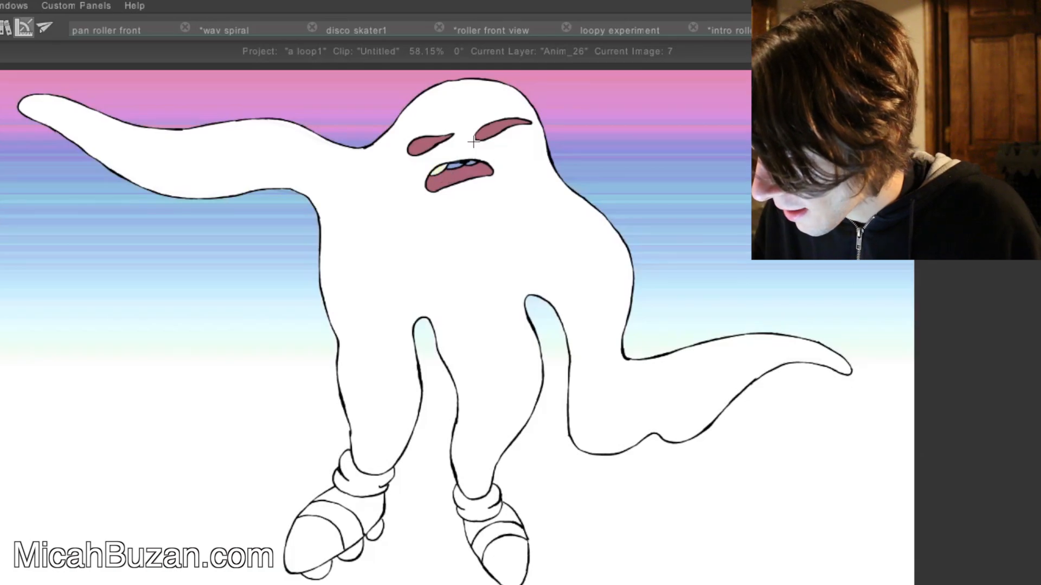
key(Right)
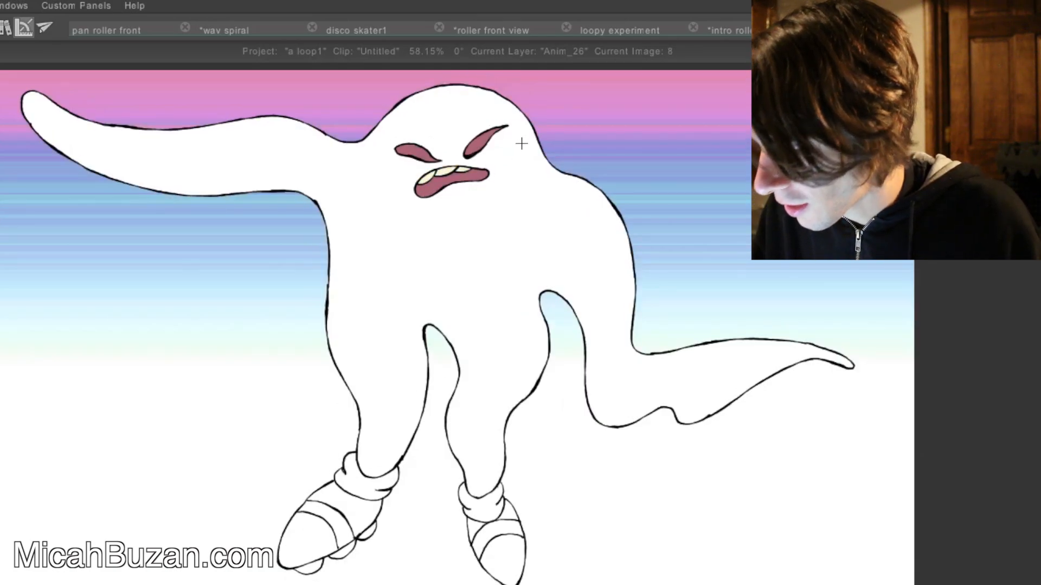
key(Right)
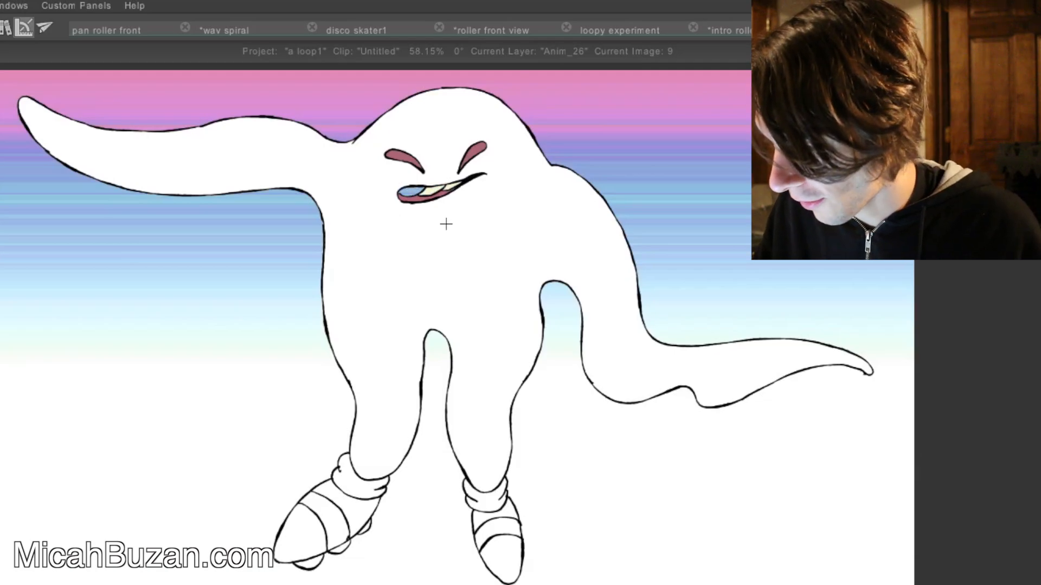
key(Right)
click(412, 197)
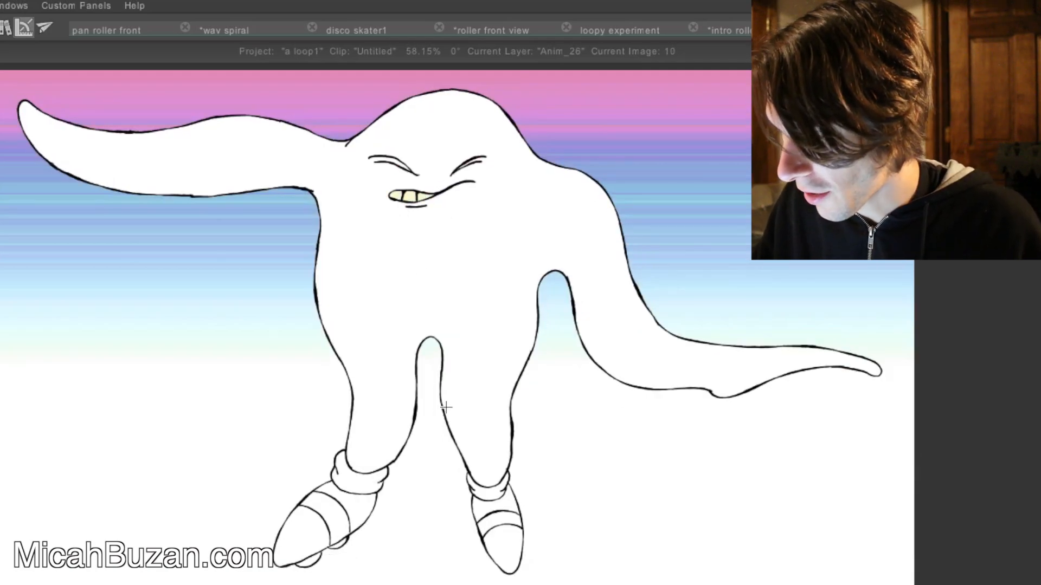
- Fill all the ghost's teeth cream on image 11
key(Right)
click(426, 194)
click(400, 195)
click(388, 187)
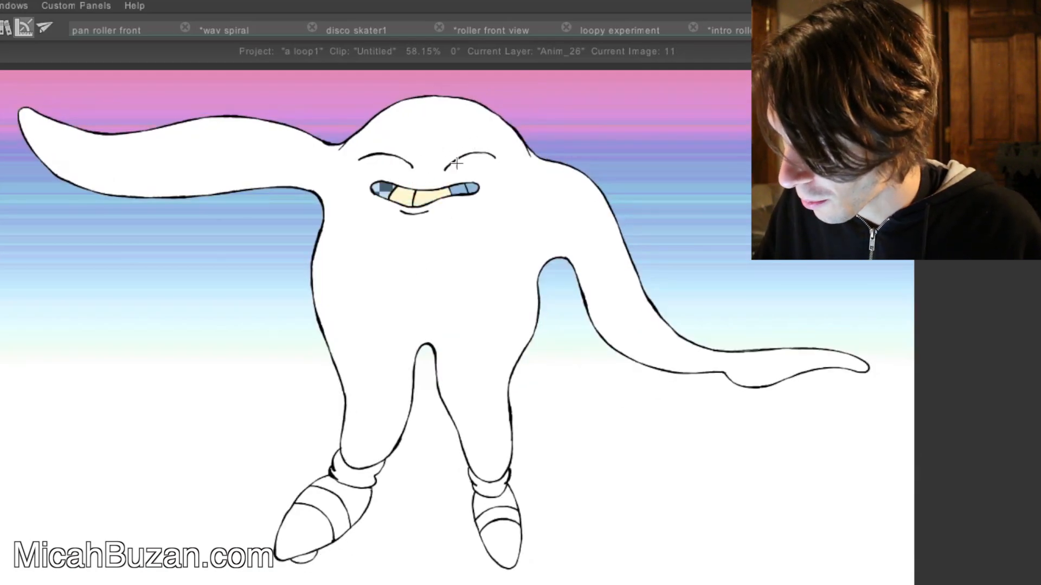
click(457, 188)
- Fill the five teeth of the ghost's grin cream on image 12
key(Right)
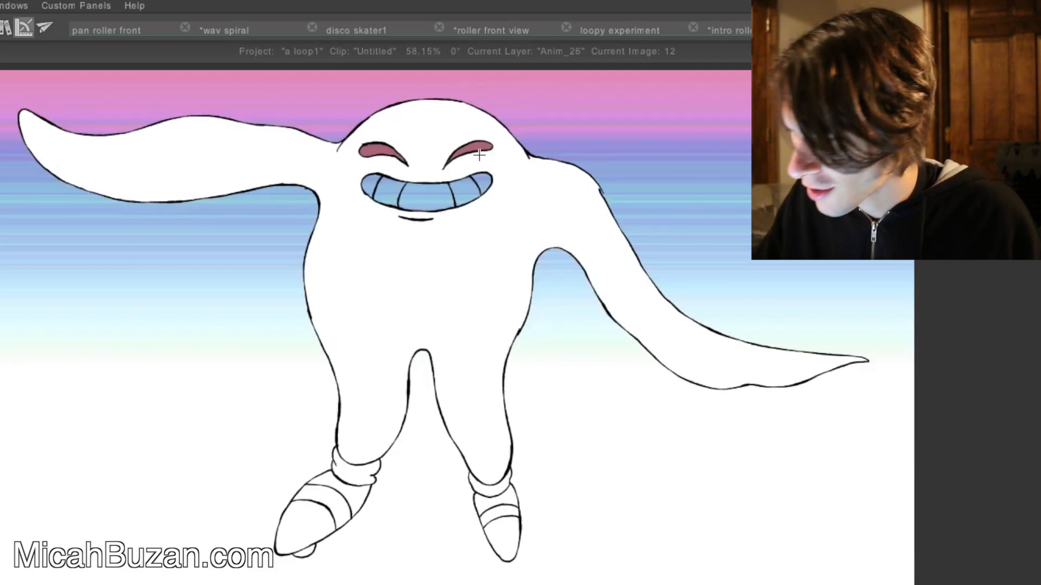
click(482, 184)
click(461, 192)
click(421, 194)
click(388, 191)
click(369, 185)
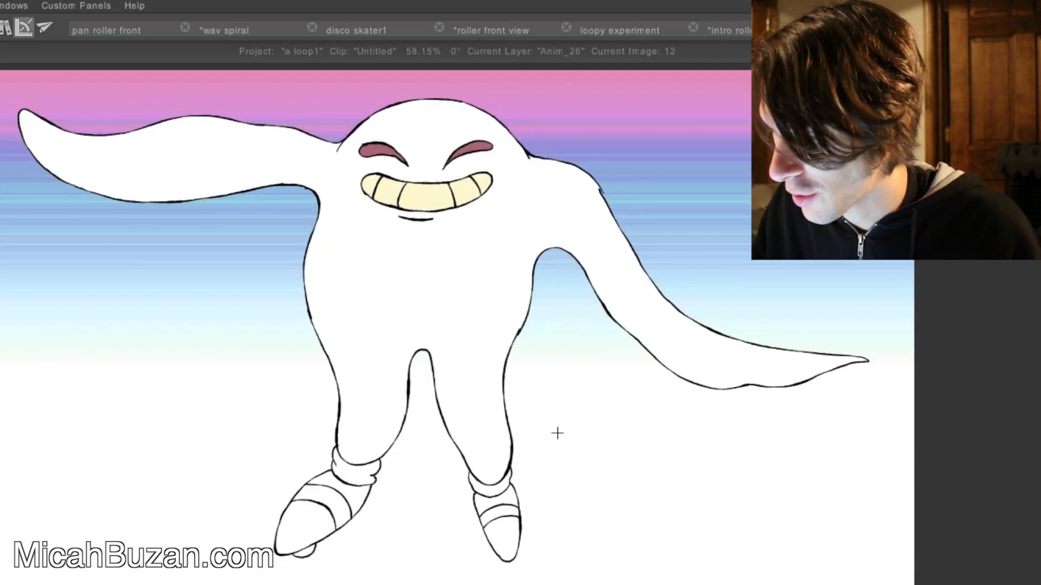
- Fill the five teeth cream on image 13
key(Right)
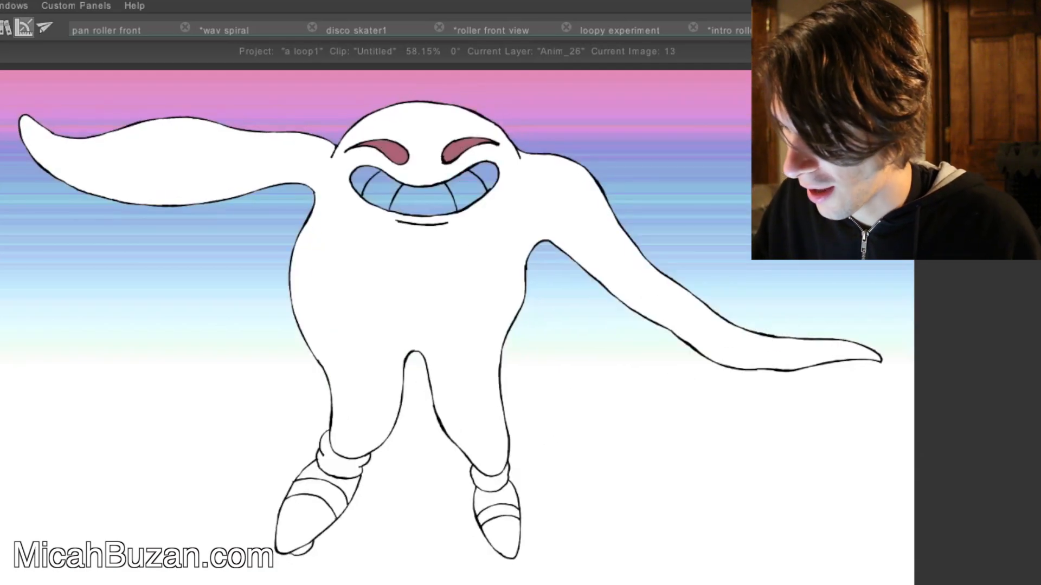
click(484, 175)
click(458, 189)
click(423, 190)
click(382, 184)
click(362, 180)
- Fill the five teeth cream on image 14
key(Right)
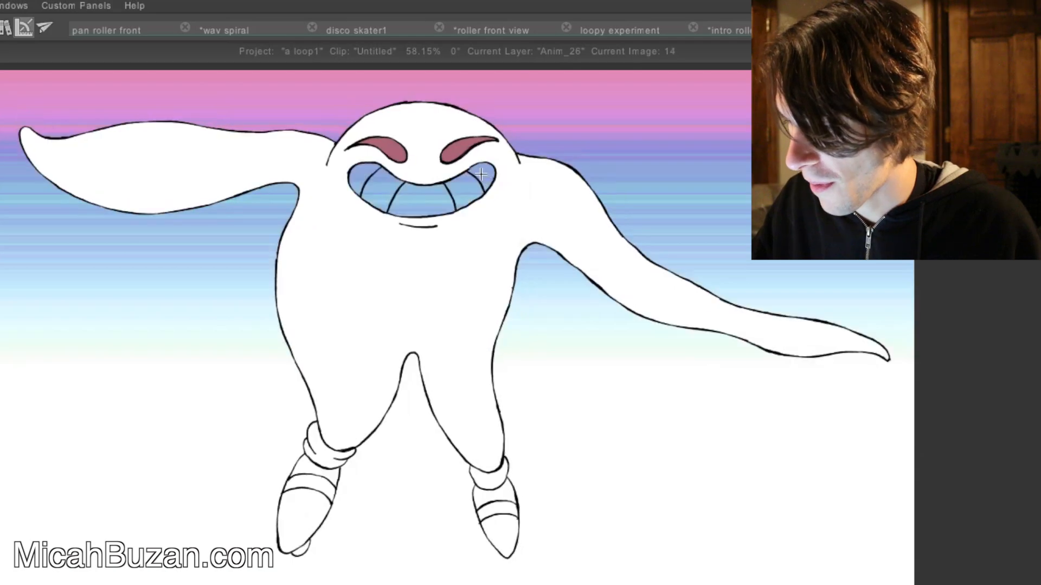
click(484, 174)
click(461, 192)
click(423, 195)
click(382, 187)
click(360, 179)
- Fill the five teeth cream on image 15
key(Right)
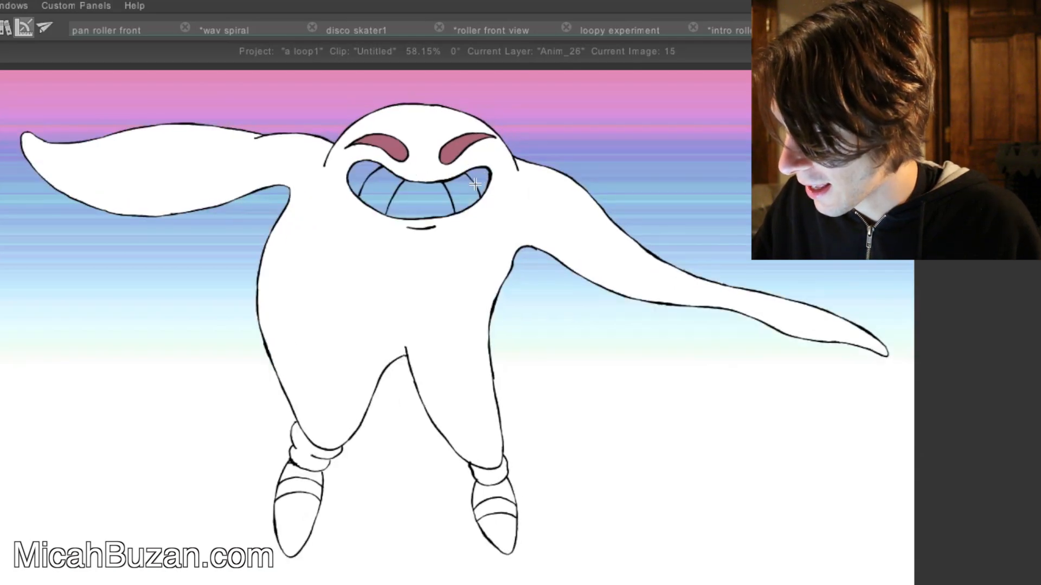
click(475, 184)
click(460, 192)
click(421, 196)
click(380, 190)
click(362, 180)
- Fill the five teeth cream on image 16
key(Right)
click(477, 180)
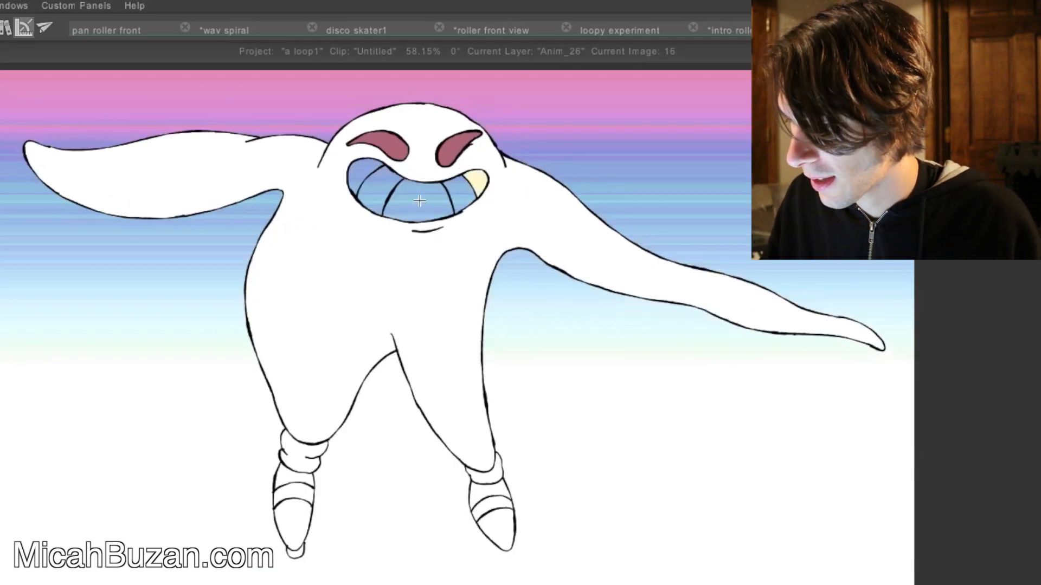
click(460, 193)
click(422, 196)
click(380, 190)
click(362, 180)
- Fill the five teeth cream on image 17
key(Right)
click(475, 184)
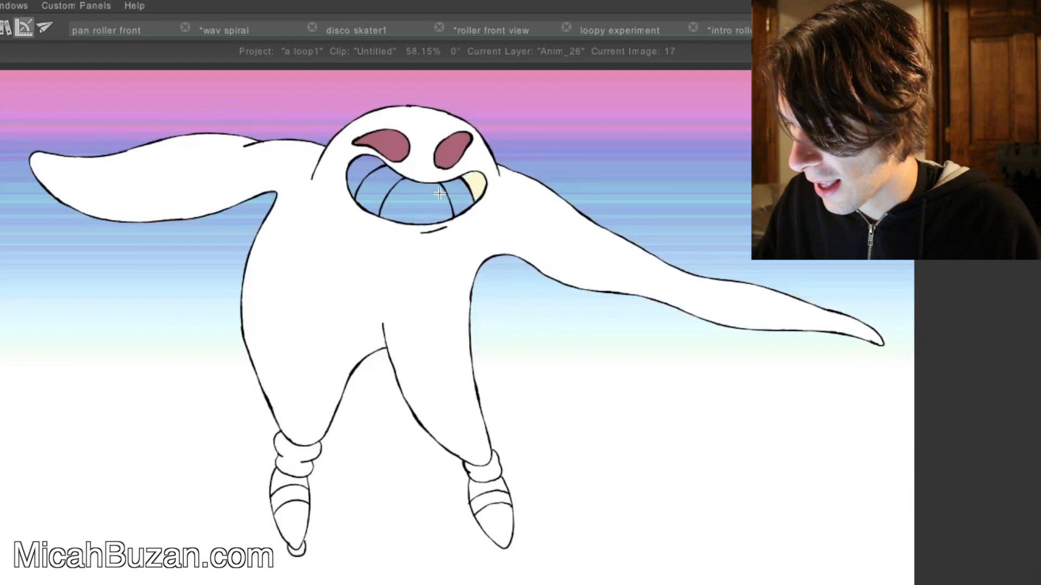
click(460, 192)
click(423, 197)
click(379, 190)
click(362, 180)
- Fill the teeth cream on image 18
key(Right)
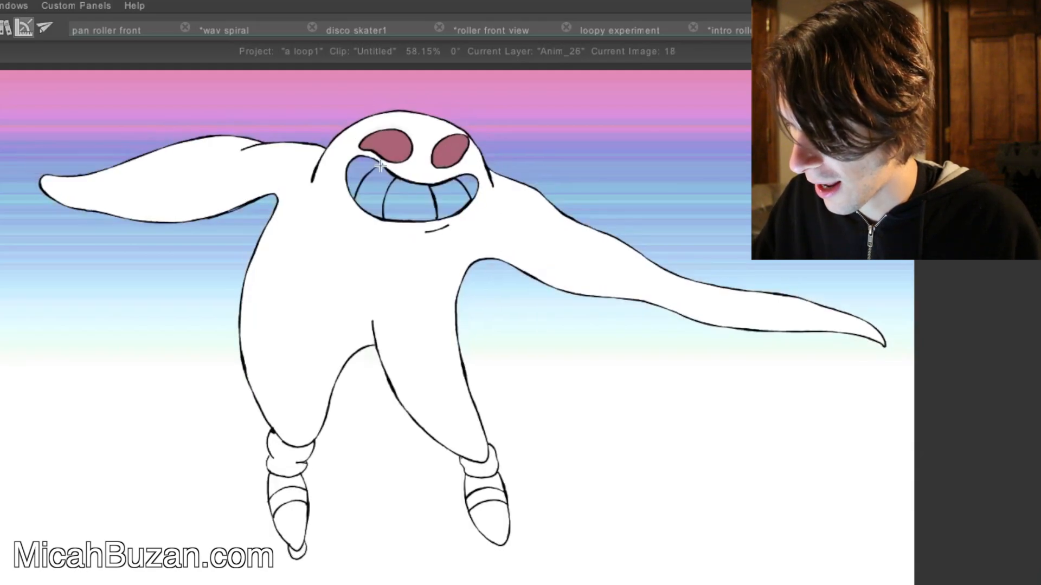
click(362, 180)
click(399, 196)
click(444, 198)
click(464, 184)
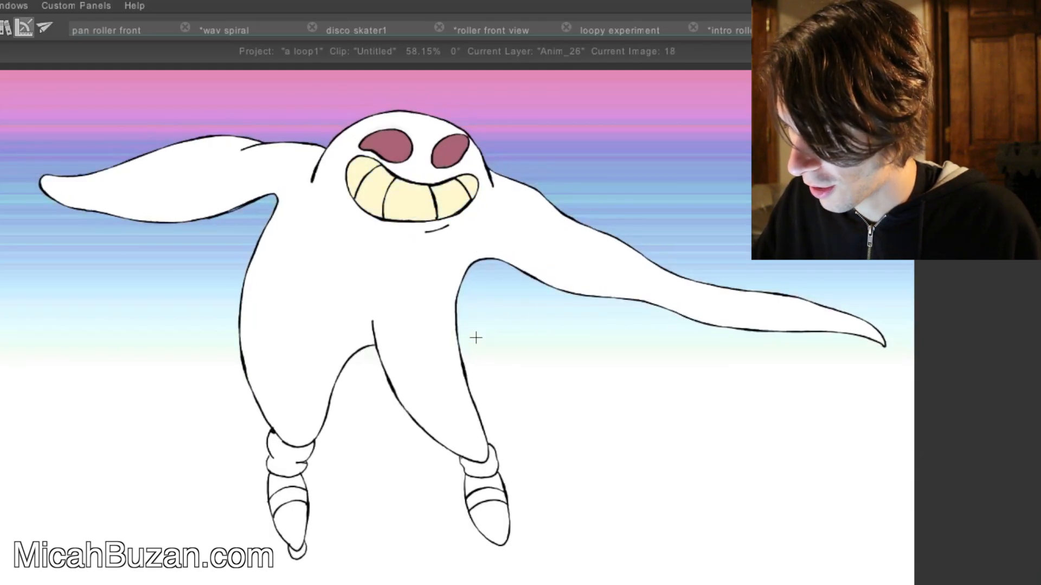
- Fill the teeth cream on image 19
key(Right)
click(371, 174)
click(403, 199)
click(442, 200)
click(462, 186)
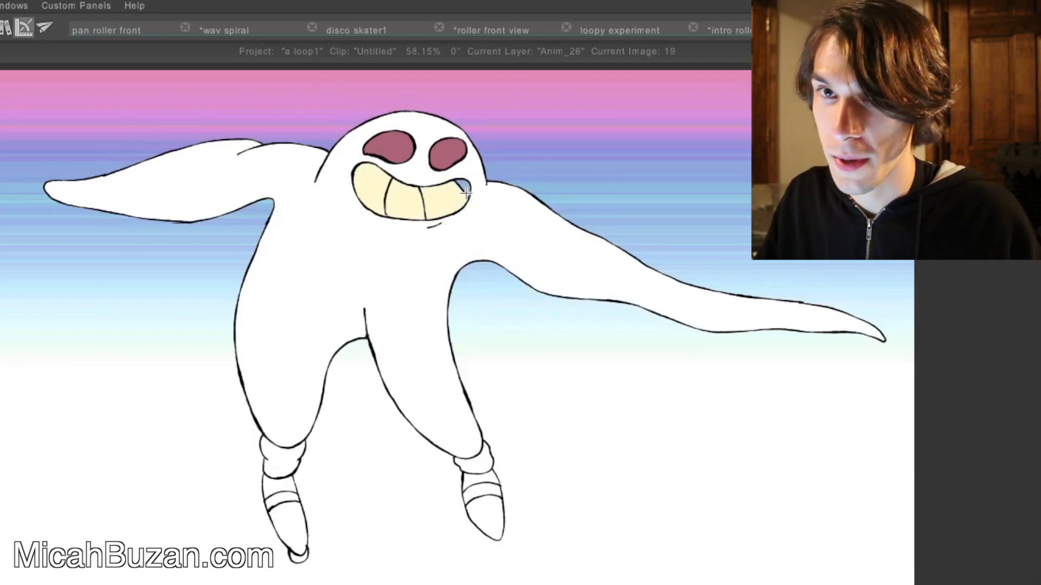
- Fill the teeth cream on images 20 and 21
key(Right)
click(376, 194)
click(406, 209)
key(Right)
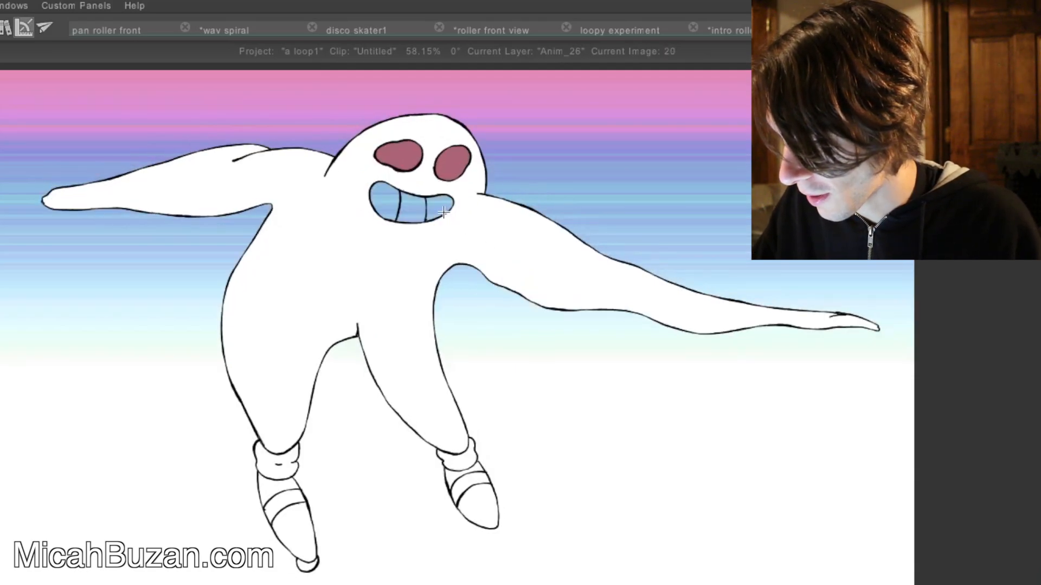
click(444, 213)
click(405, 203)
- Fill the teeth cream on images 22 and 23
key(Right)
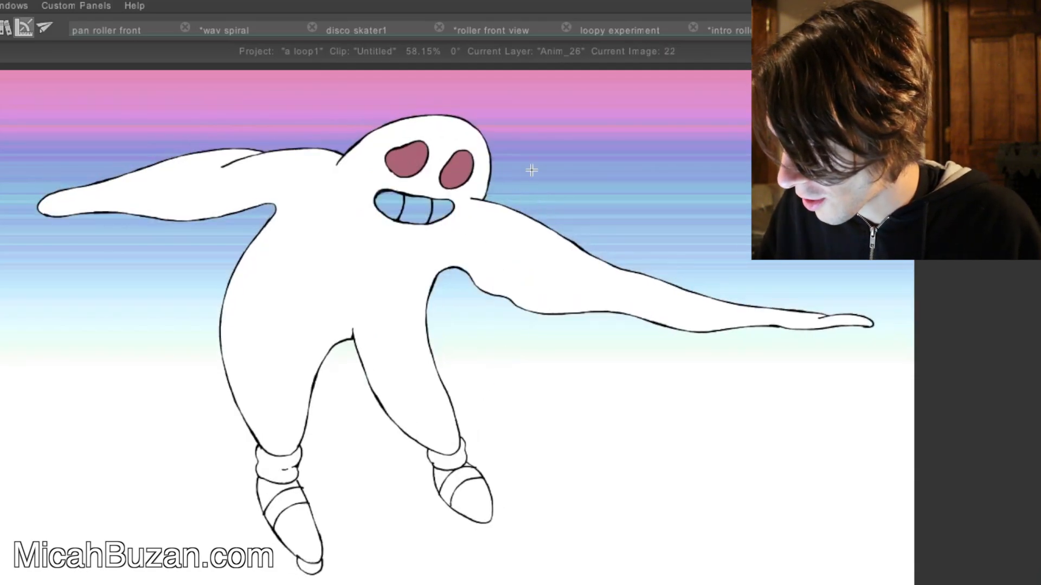
click(442, 212)
click(415, 211)
click(387, 207)
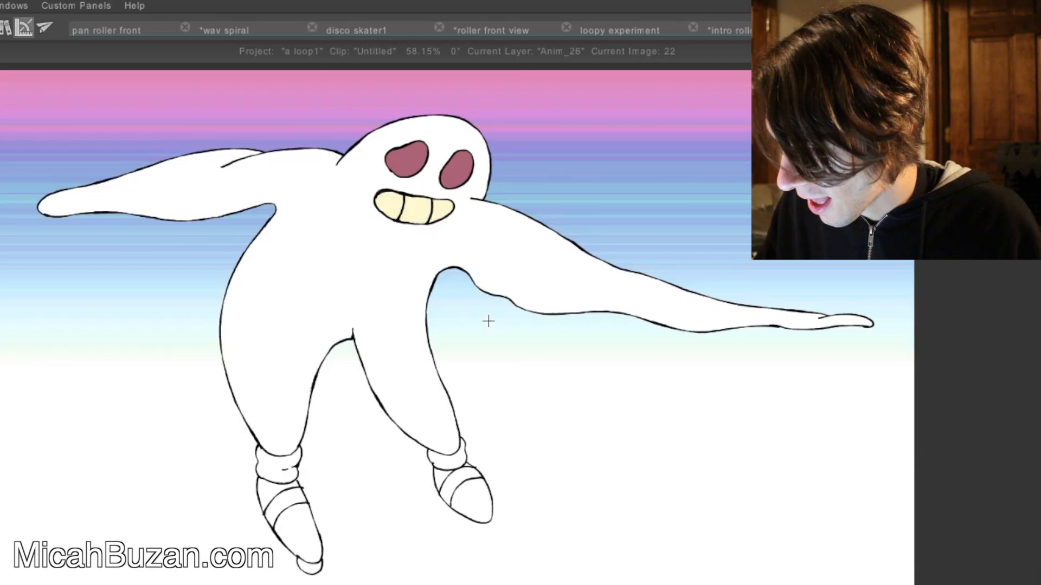
key(Right)
click(391, 208)
click(420, 211)
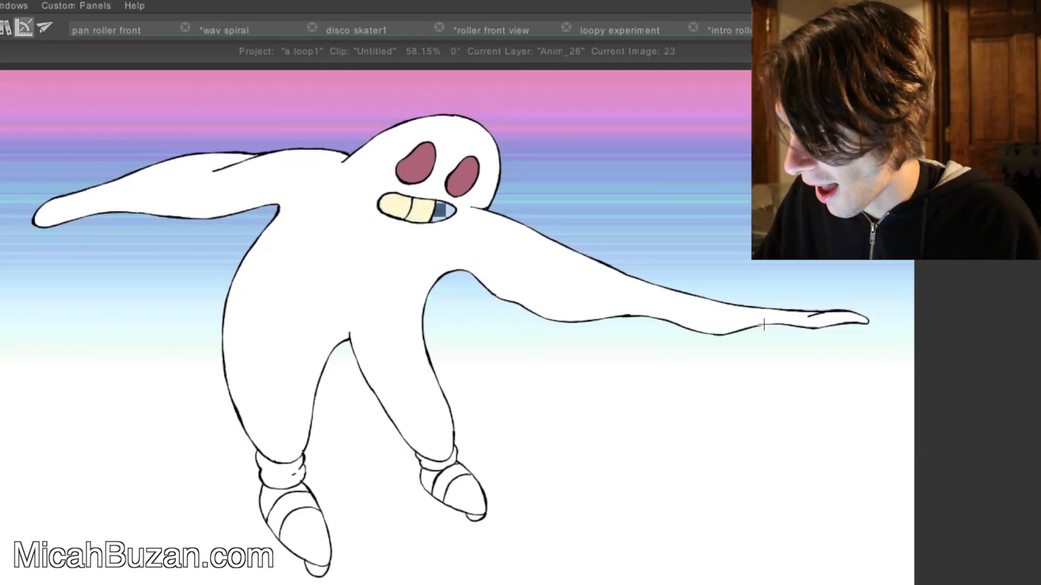
- Fill the upper teeth cream on images 24 through 27
key(Right)
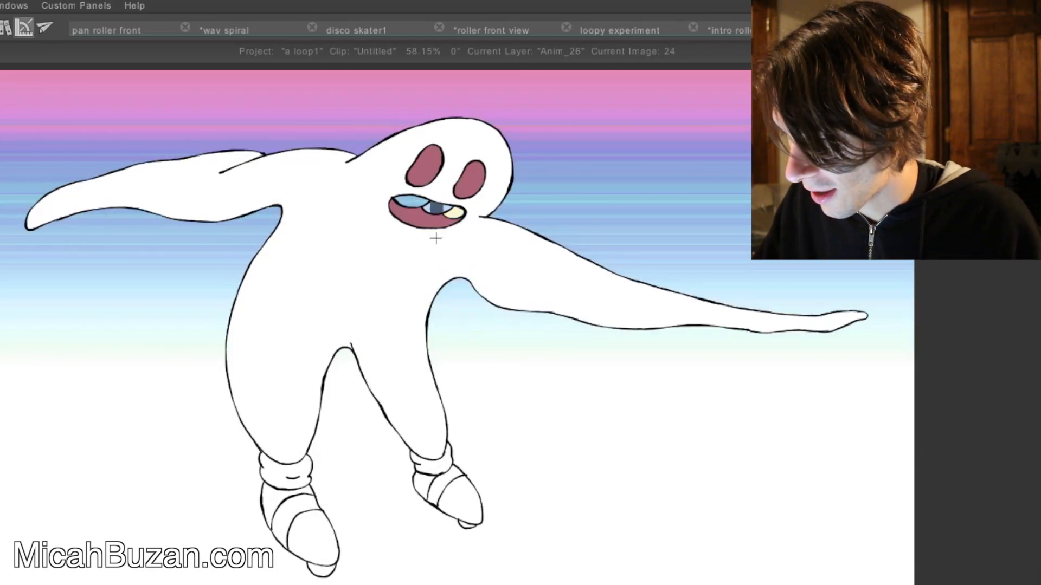
click(433, 207)
click(406, 202)
key(Right)
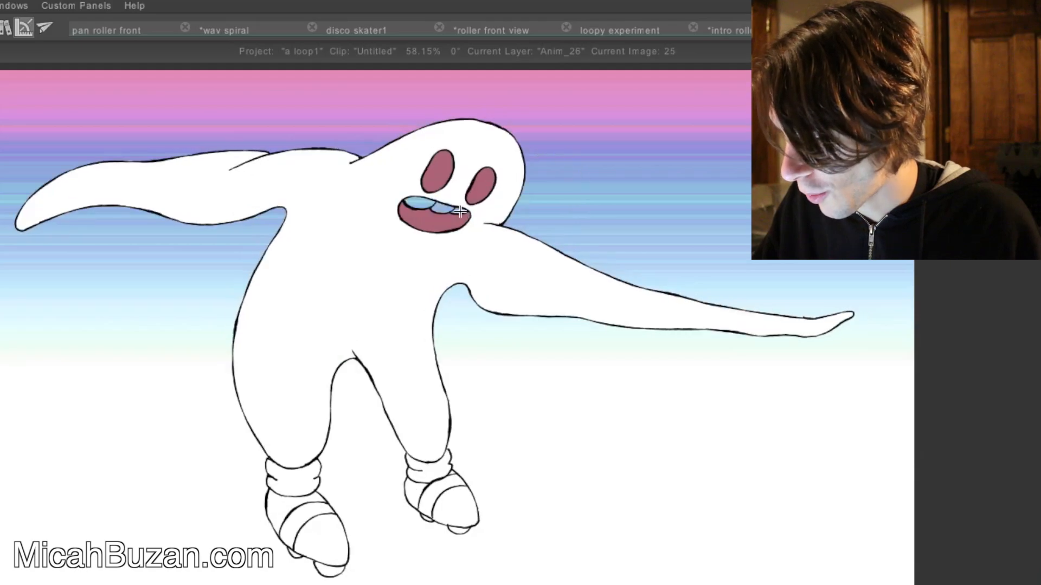
key(Right)
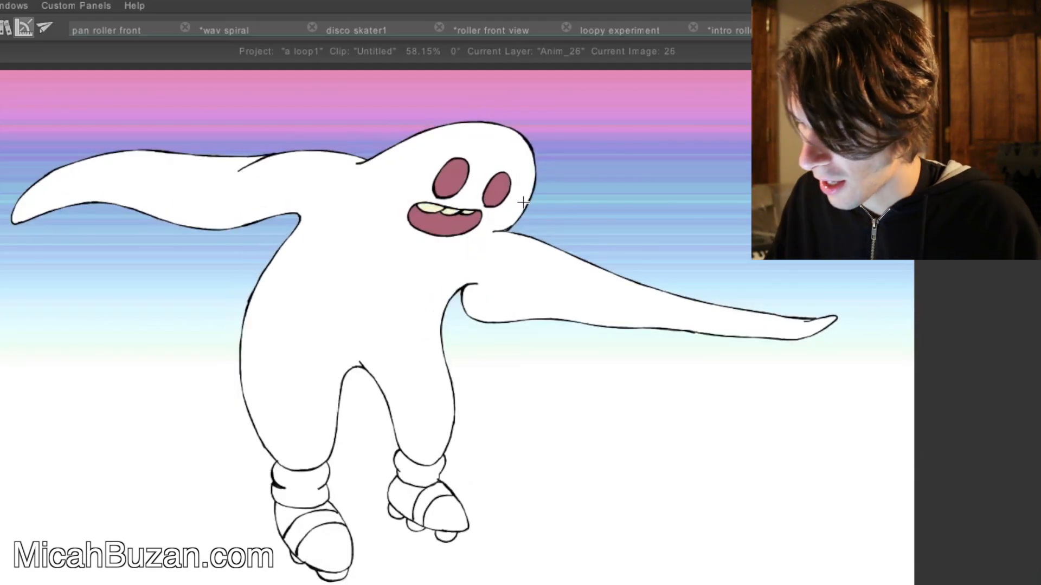
key(Right)
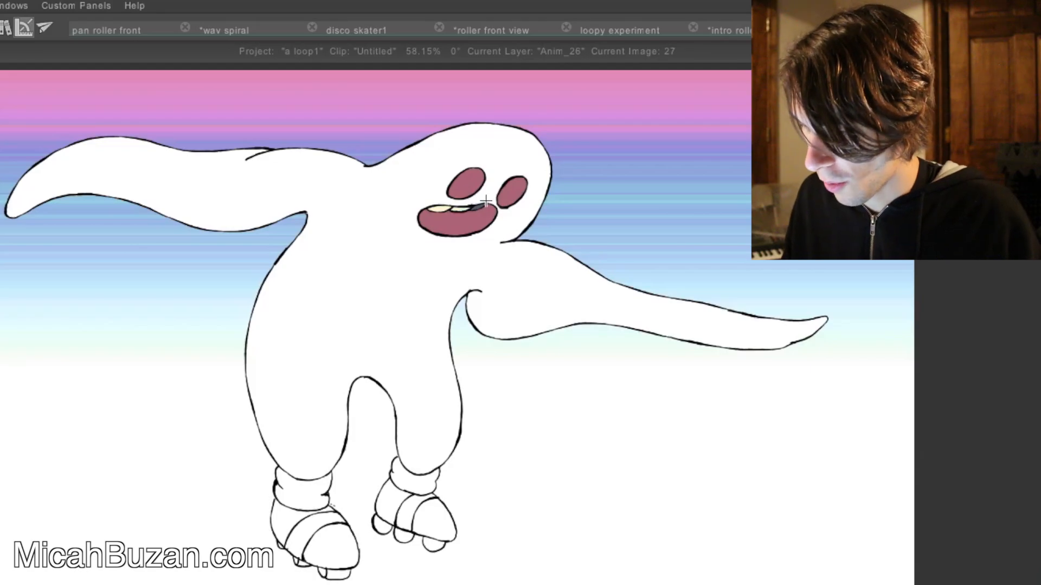
- Check the tooth fills on the images around 27, then play the loop from image 0
key(Right)
key(Left)
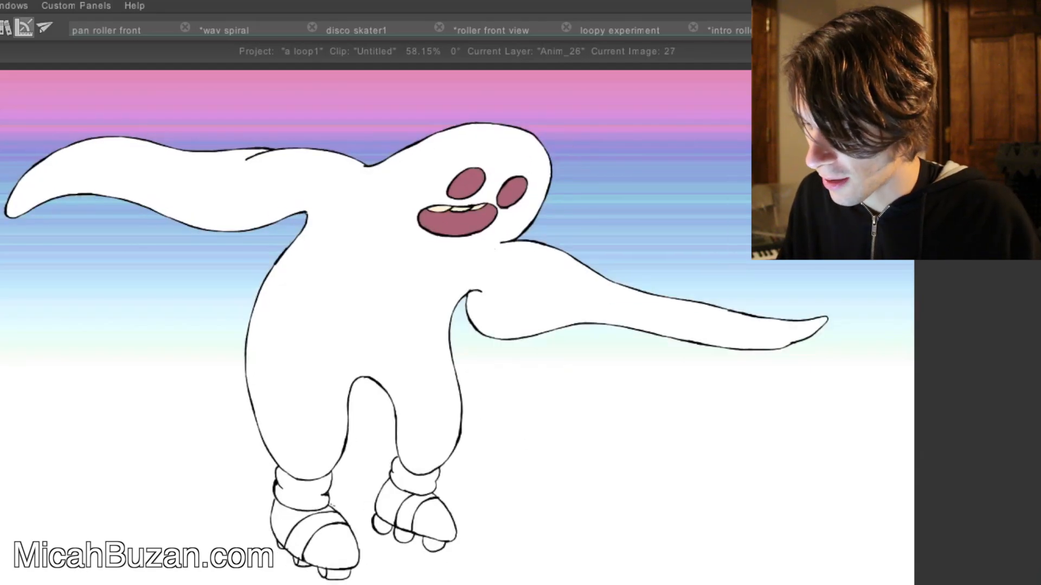
key(Left)
key(Right)
key(Left)
key(Left)
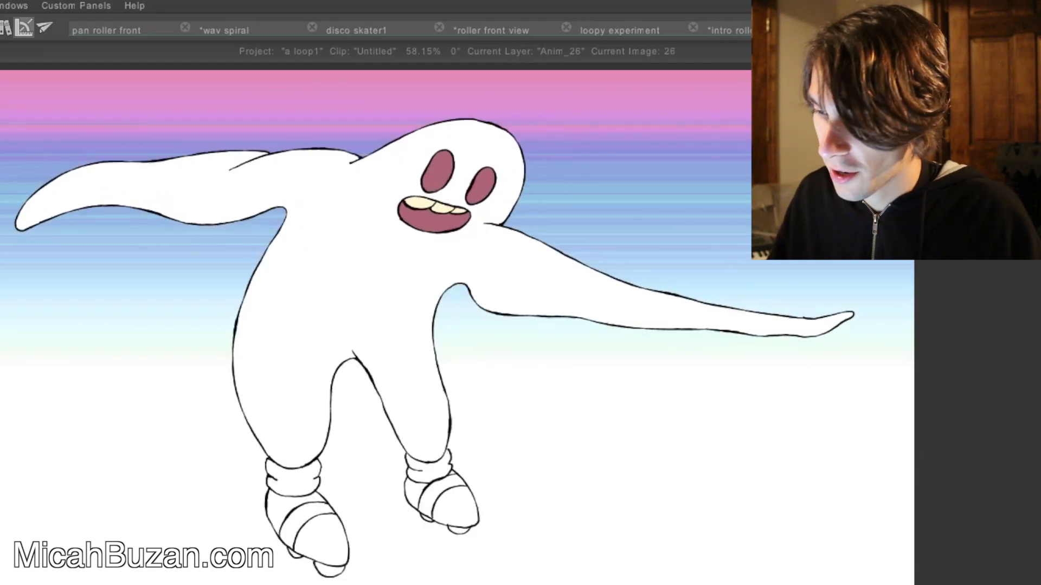
key(Home)
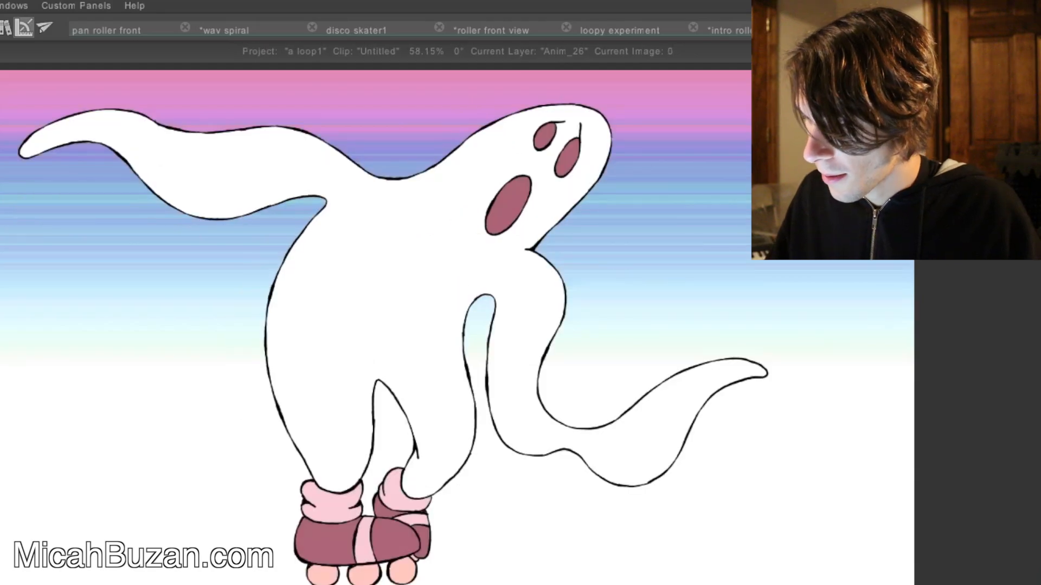
key(Return)
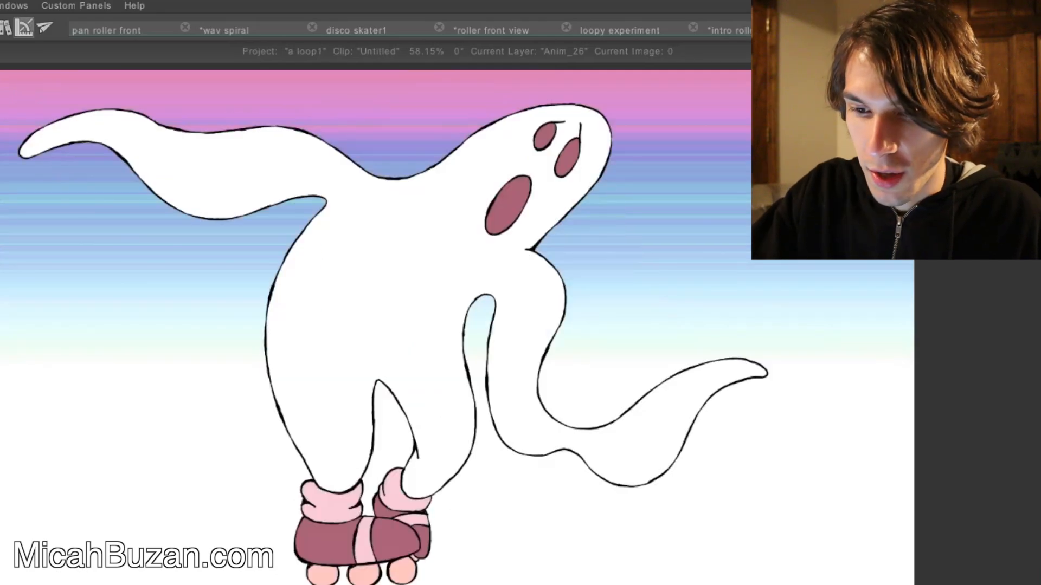
- Add a new animation layer and fill the toe and heel sections of both skates maroon on image 2
key(ctrl+shift+n)
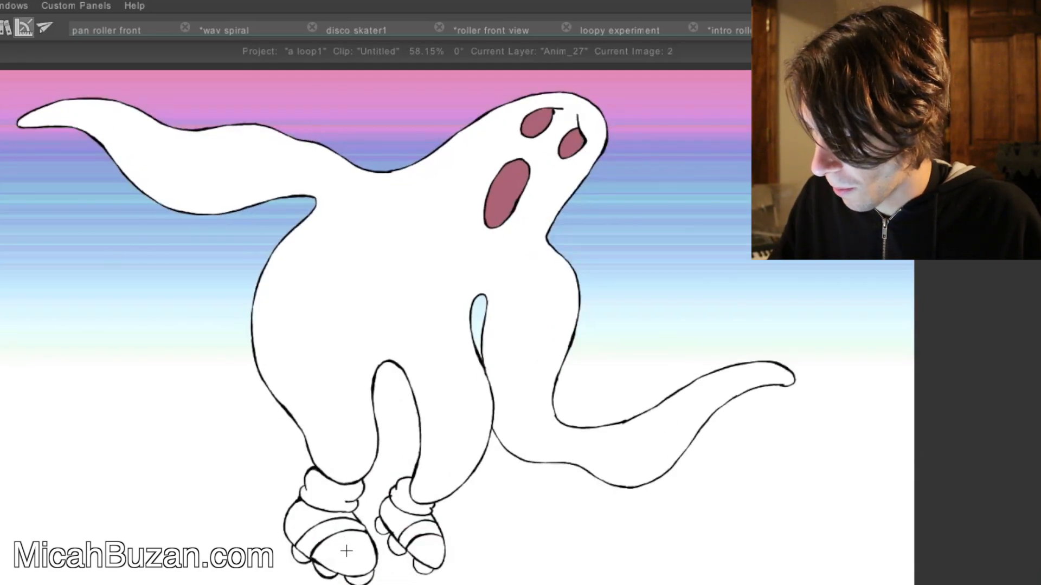
click(321, 520)
click(345, 551)
click(411, 522)
click(432, 544)
- Fill the toe and heel sections of both skates maroon on image 3, leaving the straps unfilled
key(Right)
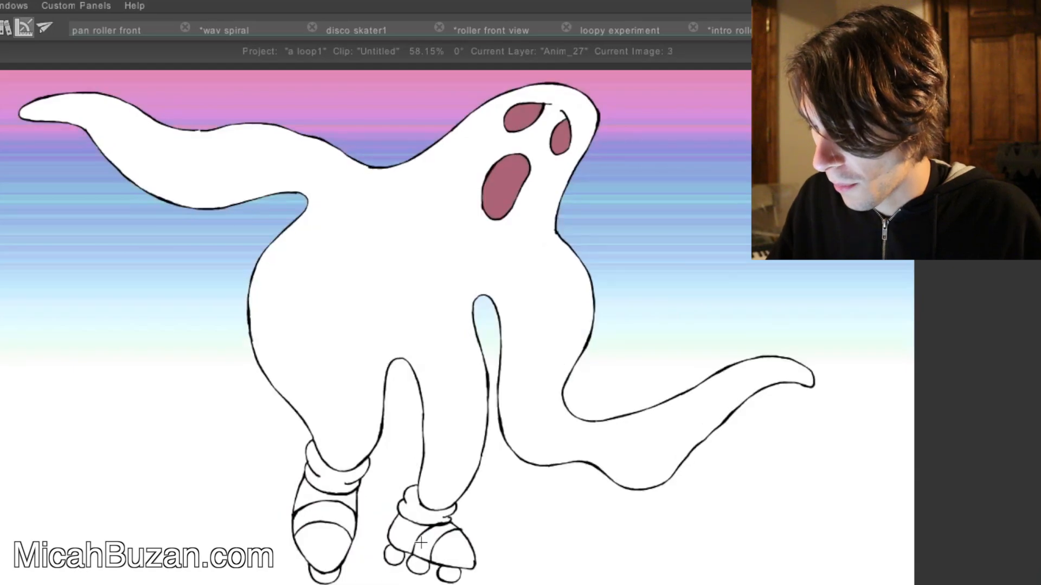
click(408, 535)
click(453, 549)
click(324, 545)
click(325, 500)
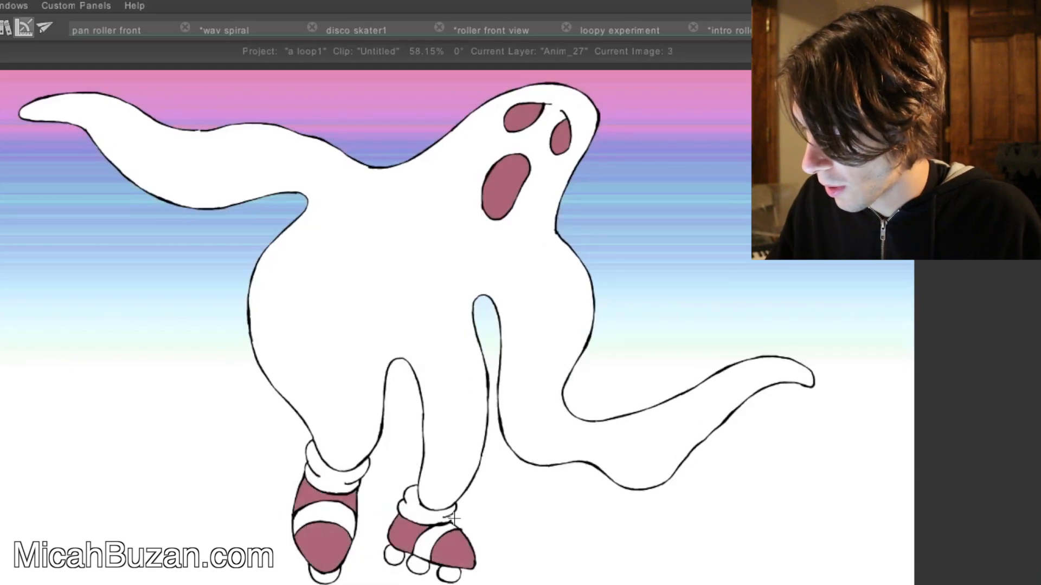
- Fill the toe and heel sections of both skates maroon on image 4
key(Right)
click(488, 554)
click(437, 539)
click(328, 534)
click(362, 485)
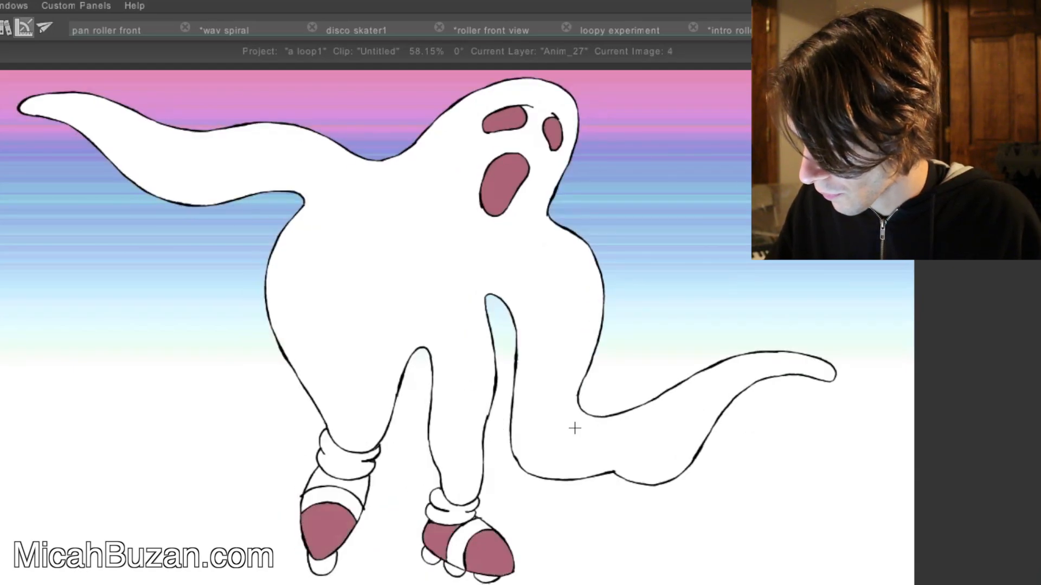
- Fill the toe and heel sections of both skates maroon on image 5
key(Right)
click(485, 548)
click(457, 530)
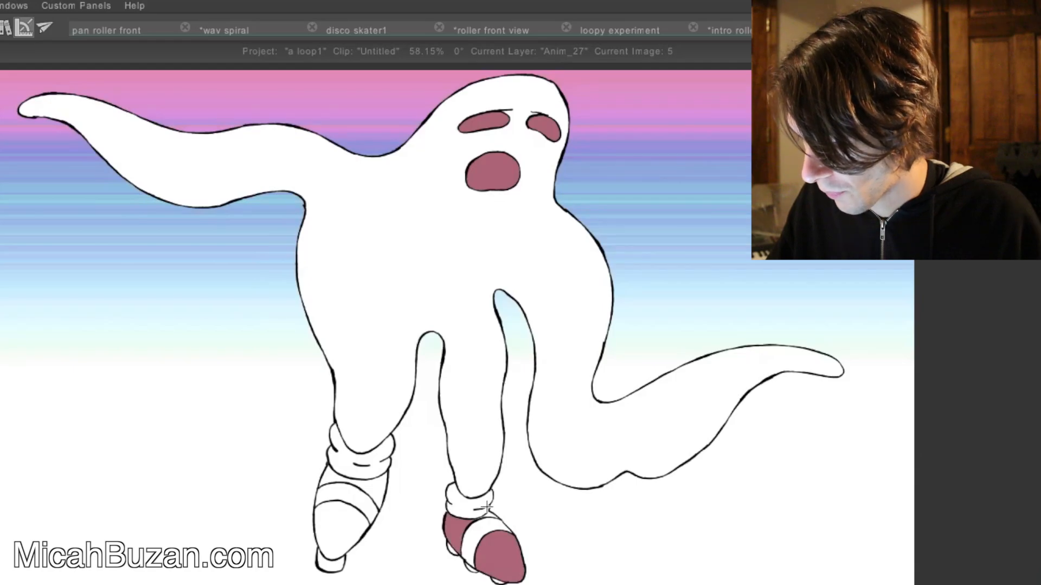
click(339, 534)
click(373, 487)
- Fill the toe and heel sections of both skates maroon on image 6
key(Right)
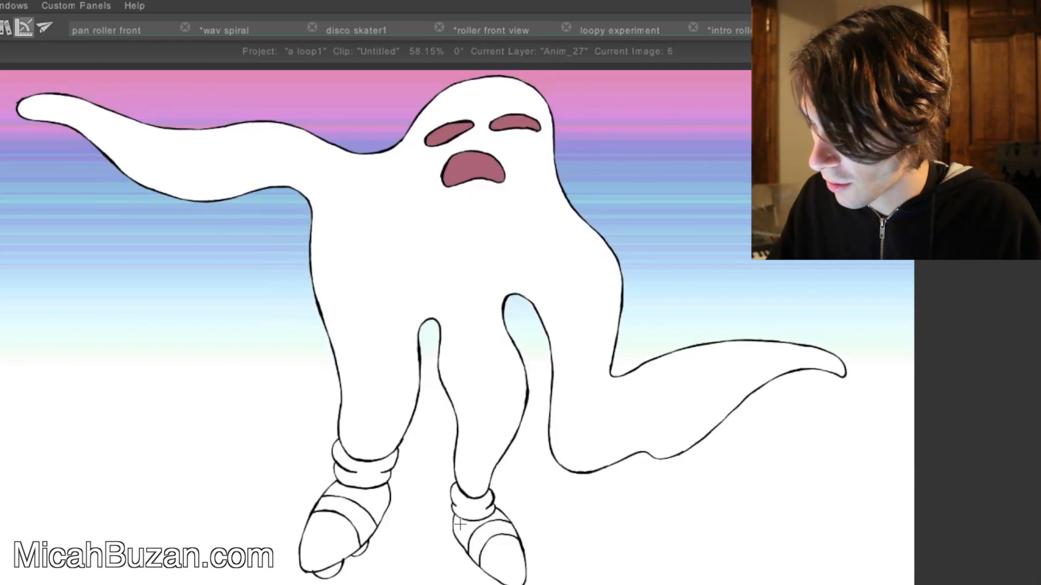
click(493, 559)
click(463, 528)
click(328, 542)
click(368, 499)
- Fill the toe and heel sections of both skates maroon on image 7
key(Right)
click(507, 558)
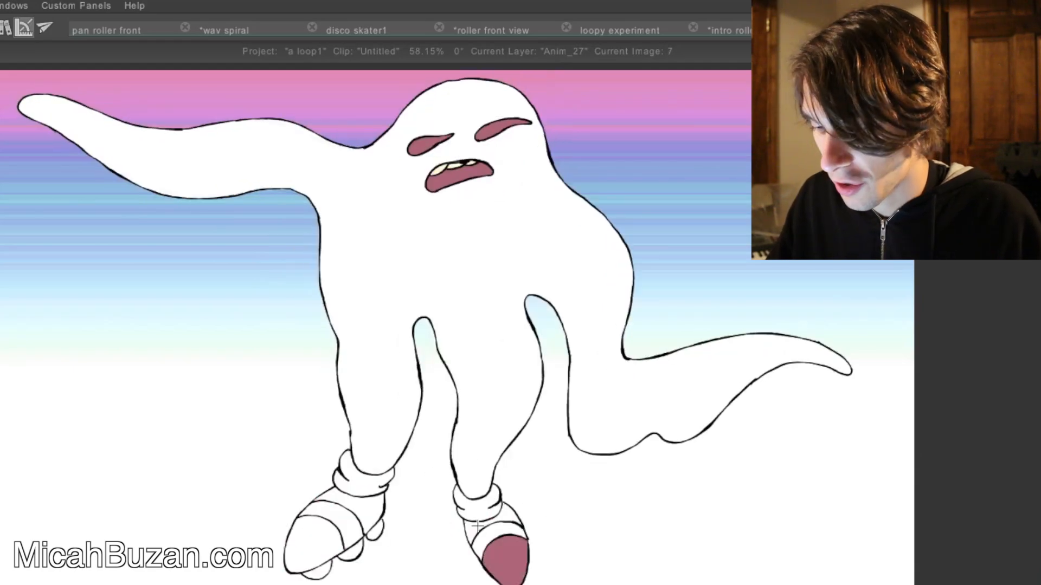
click(477, 525)
click(358, 511)
click(323, 545)
- Fill the toe and ankle sections of both skates maroon on image 8
key(Right)
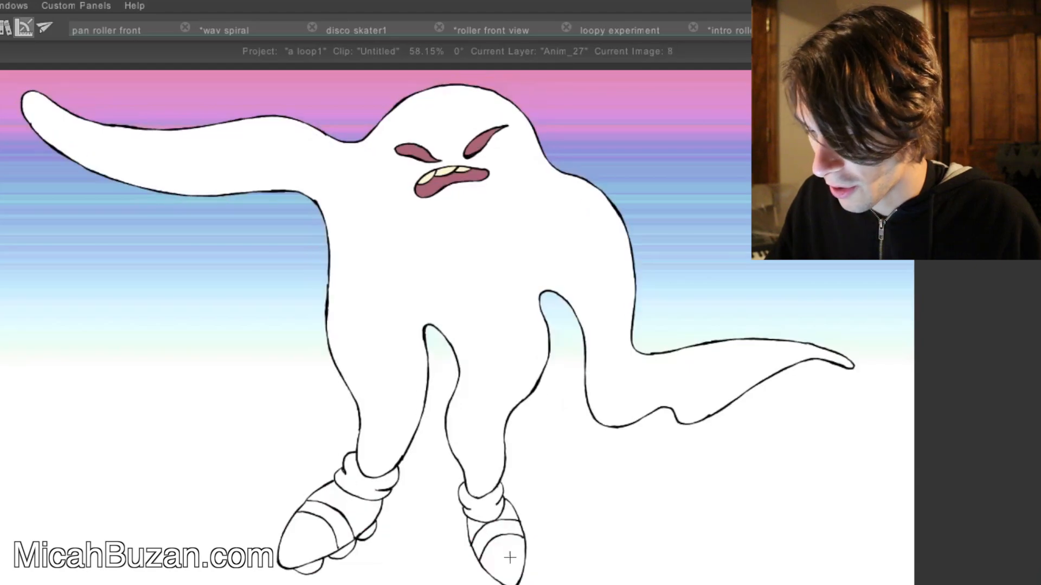
click(505, 558)
click(508, 515)
click(476, 525)
click(367, 507)
click(324, 542)
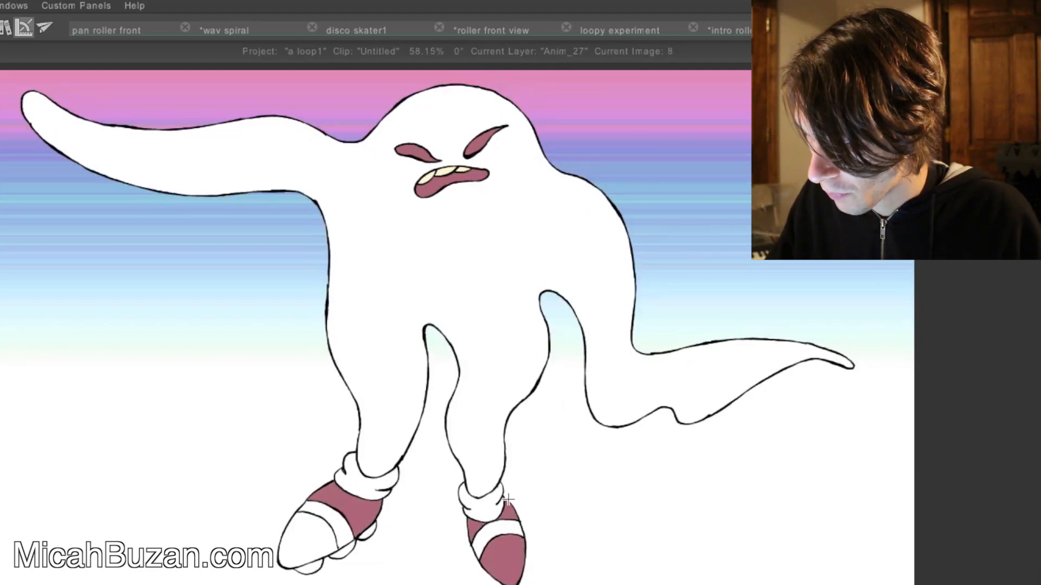
- Fill the toe and ankle sections of both skates maroon on image 9
key(Right)
click(503, 559)
click(507, 512)
click(478, 523)
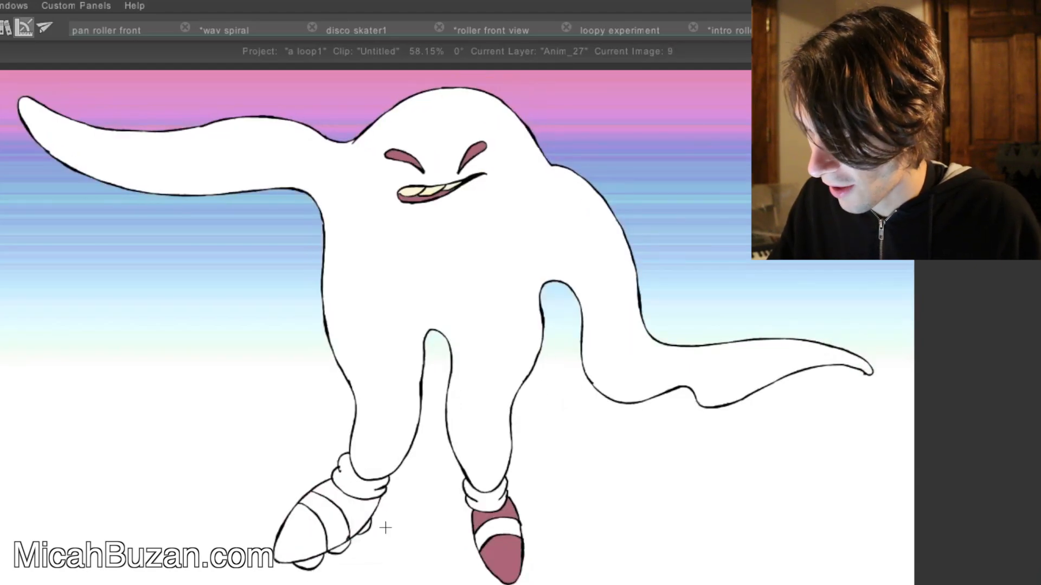
click(357, 499)
click(301, 534)
- Fill the toe and ankle sections of the skates maroon on image 10
key(Right)
click(503, 553)
click(507, 501)
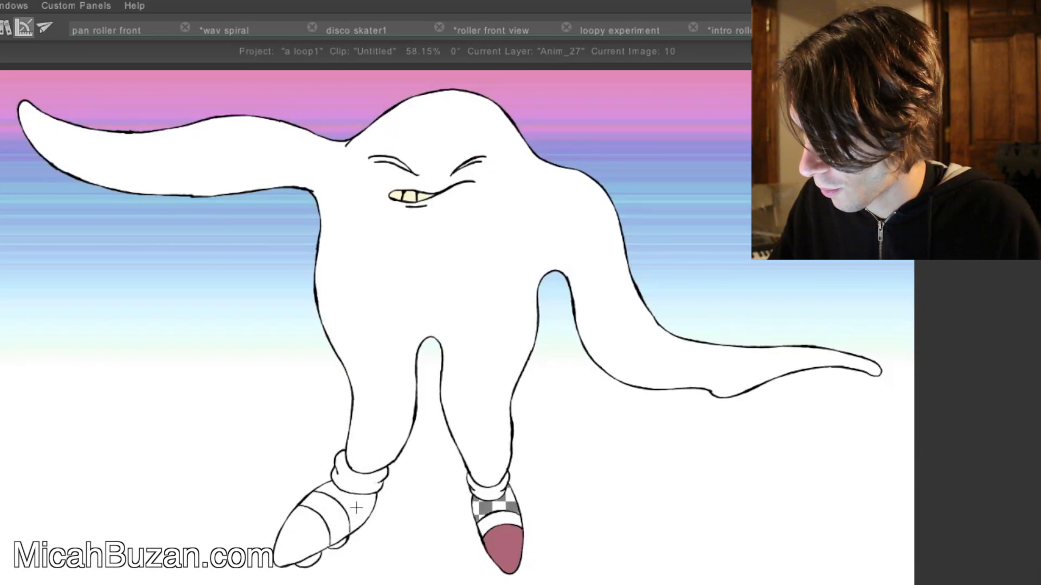
click(478, 509)
click(325, 512)
- Fill the toe and ankle sections of both skates maroon on image 11
key(Right)
click(504, 537)
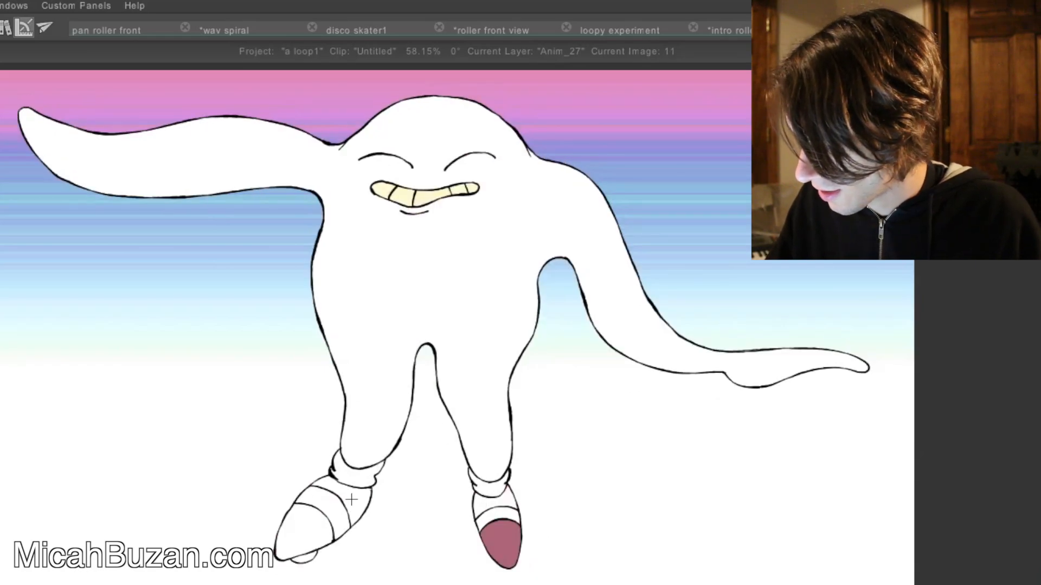
click(507, 502)
click(479, 509)
click(351, 496)
click(342, 496)
click(303, 533)
- Fill the toe and ankle sections of both skates maroon on image 12
key(Right)
click(504, 543)
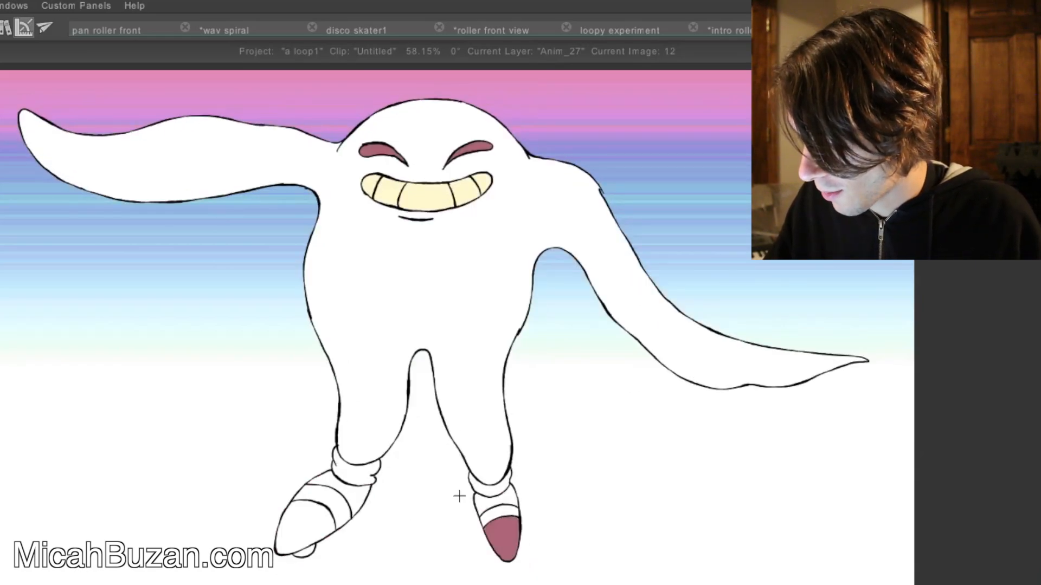
click(507, 500)
click(482, 501)
click(353, 495)
click(321, 479)
click(303, 534)
- Fill the toe and ankle sections of both skates maroon on image 13
key(Right)
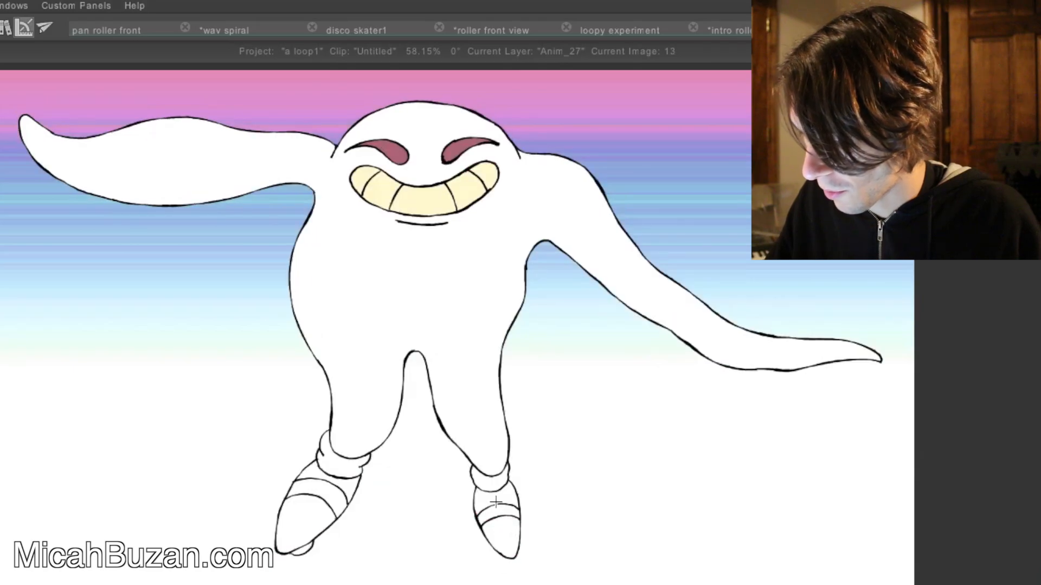
click(504, 536)
click(496, 502)
click(349, 485)
click(304, 529)
- Fill the toe and ankle sections of both skates maroon on image 14
key(Right)
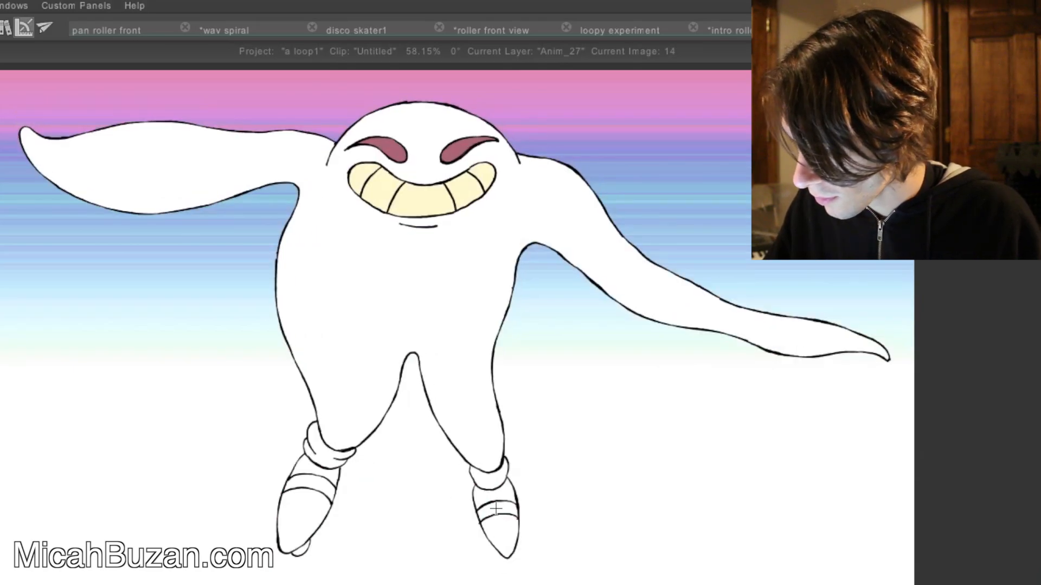
click(503, 536)
click(496, 502)
click(490, 494)
click(304, 529)
click(315, 469)
- Fill the toe and ankle sections of both skates maroon on image 15
key(Right)
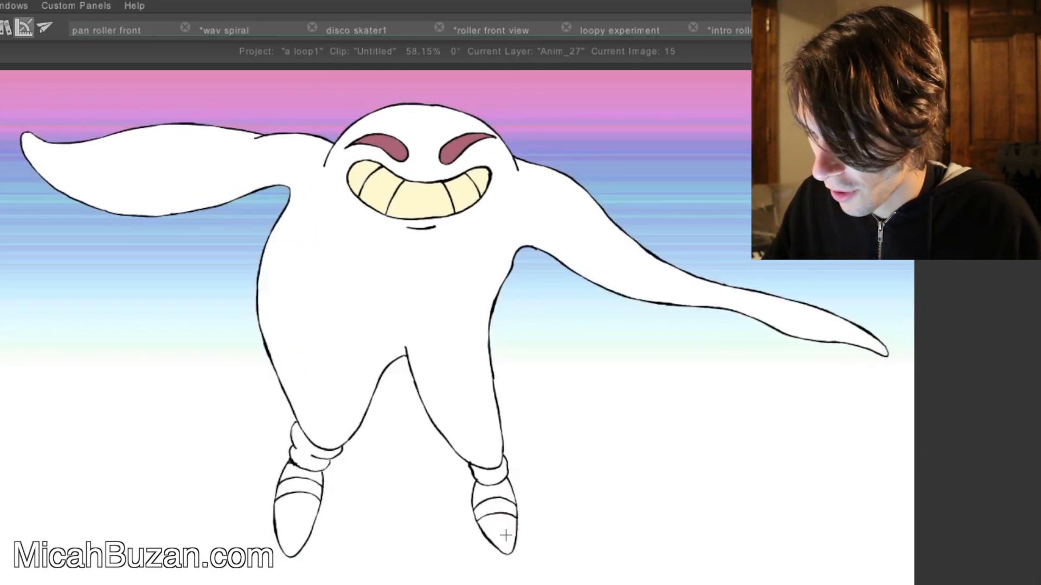
click(503, 537)
click(498, 493)
click(299, 520)
click(307, 473)
- Fill the toe and ankle sections of both skates maroon on image 16
key(Right)
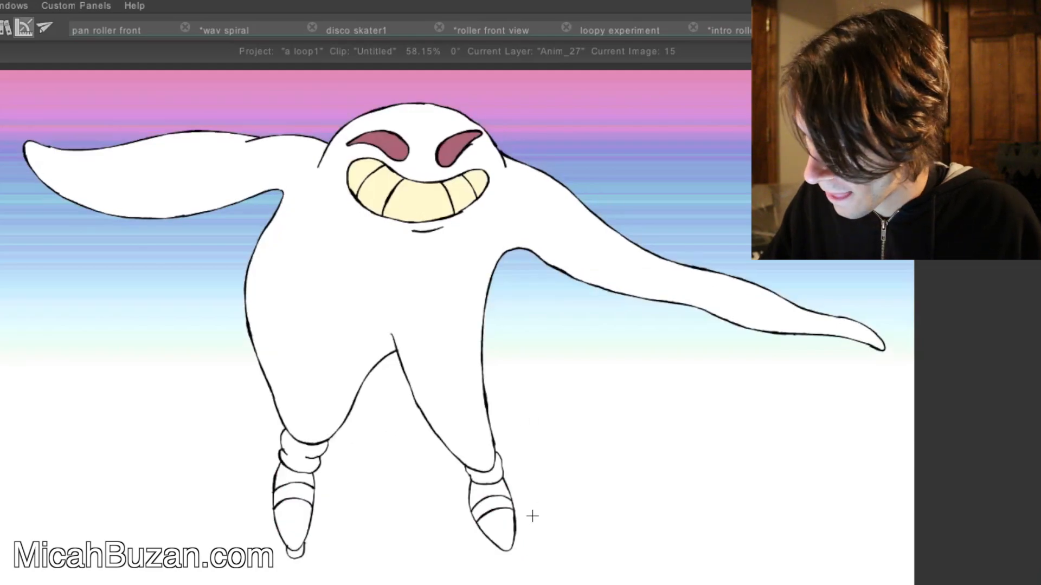
click(496, 528)
click(488, 495)
click(292, 523)
click(297, 477)
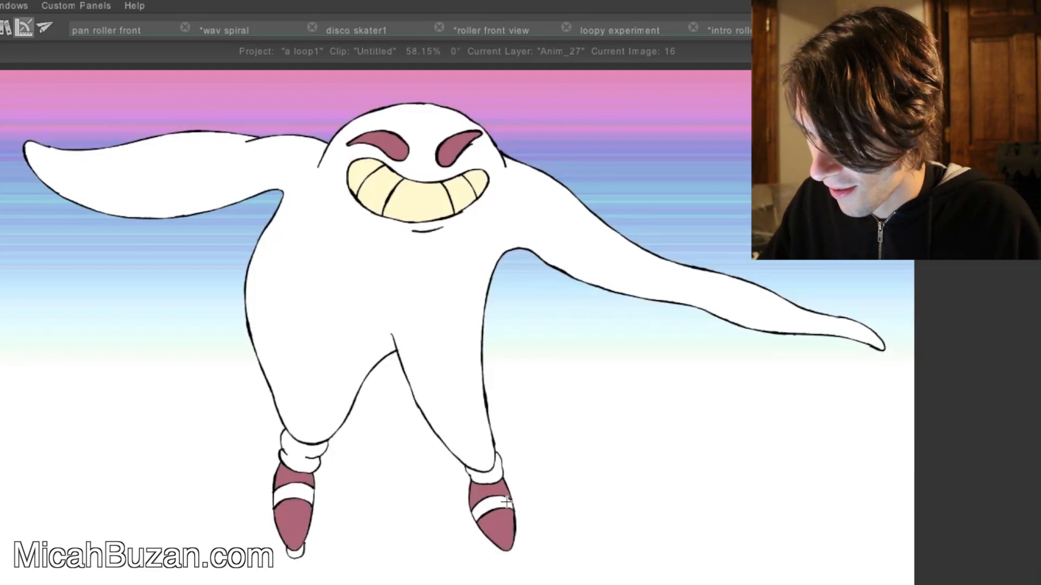
- Fill the toe and ankle sections of both skates maroon on image 17
key(Right)
click(493, 529)
click(485, 489)
click(288, 529)
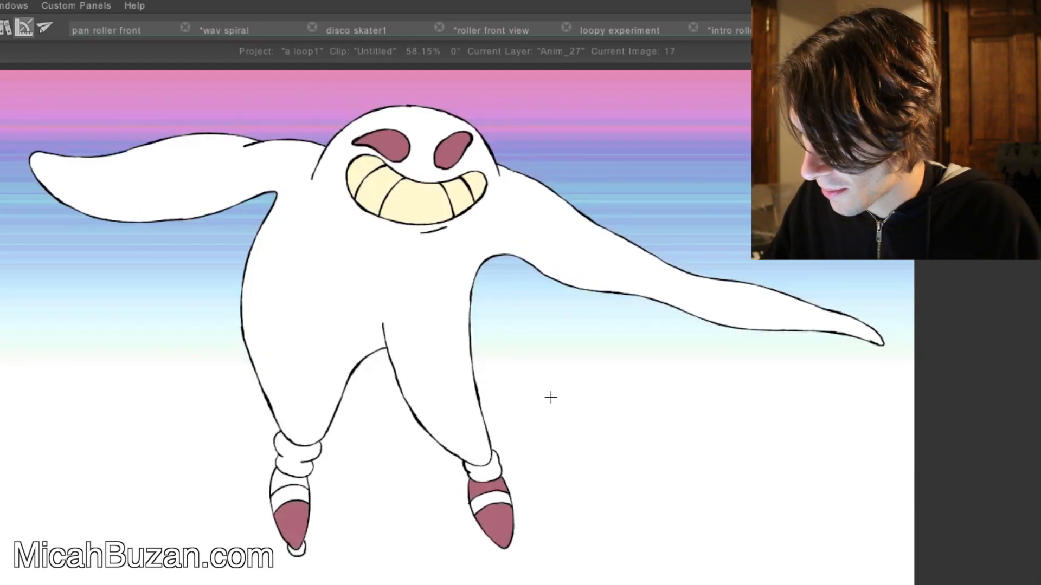
click(288, 480)
- Fill the toe and ankle sections of both skates maroon on image 18
key(Right)
click(491, 529)
click(484, 488)
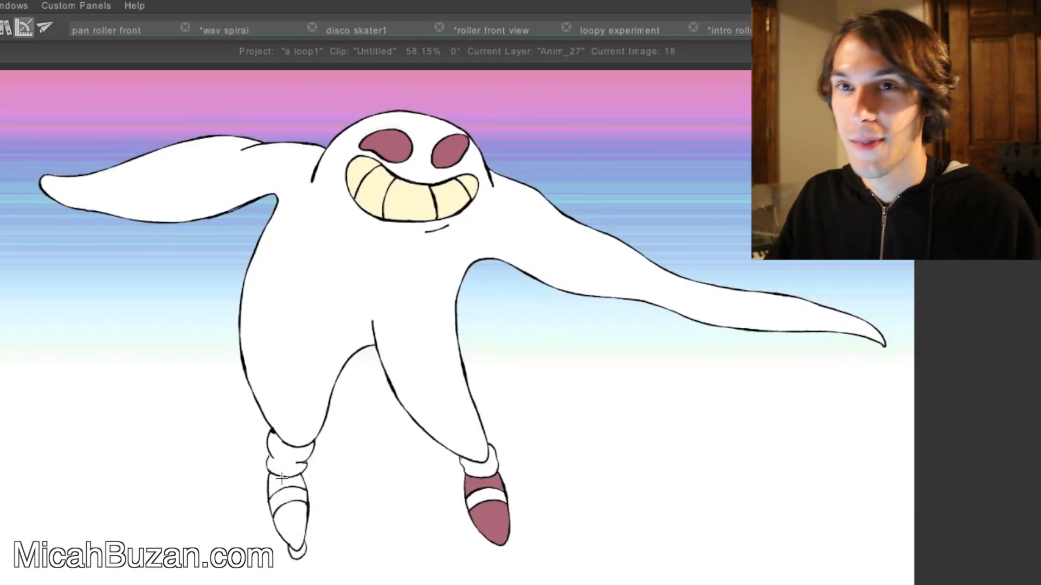
click(290, 529)
click(287, 482)
- Fill the toe and ankle sections of both skates maroon on image 19
key(Right)
click(479, 478)
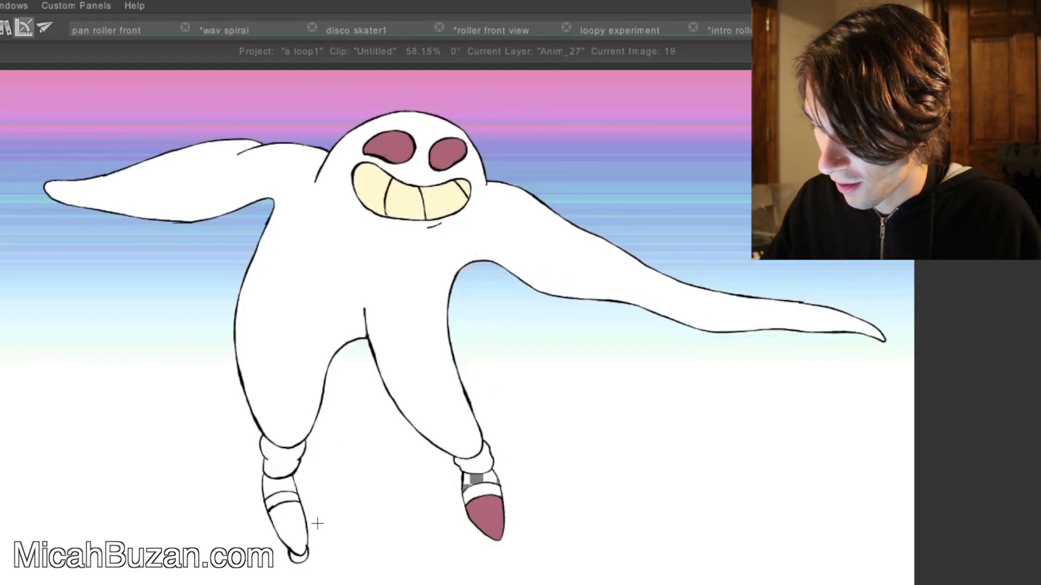
click(298, 522)
click(292, 483)
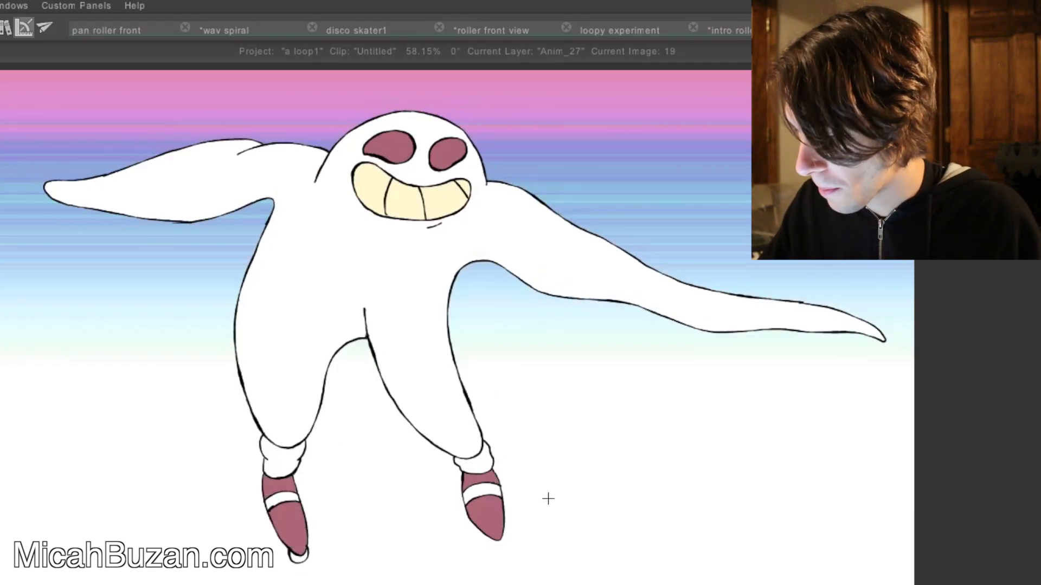
- Fill the toe and ankle sections of both skates maroon on image 20
key(Right)
click(482, 515)
click(470, 477)
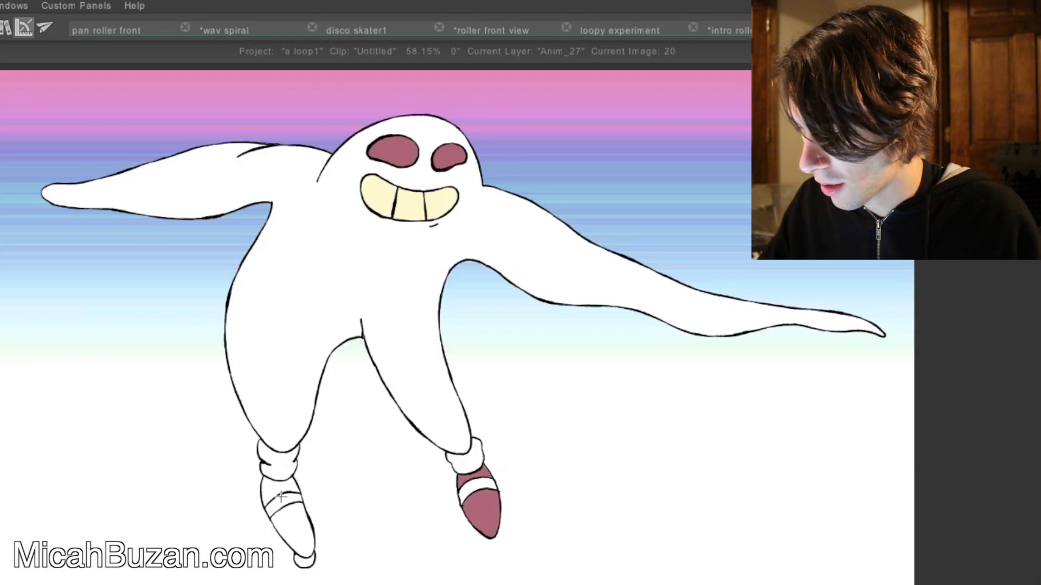
click(293, 529)
click(283, 488)
- Fill the toe and ankle sections of both skates maroon on image 21 and go to image 22
key(Right)
click(478, 507)
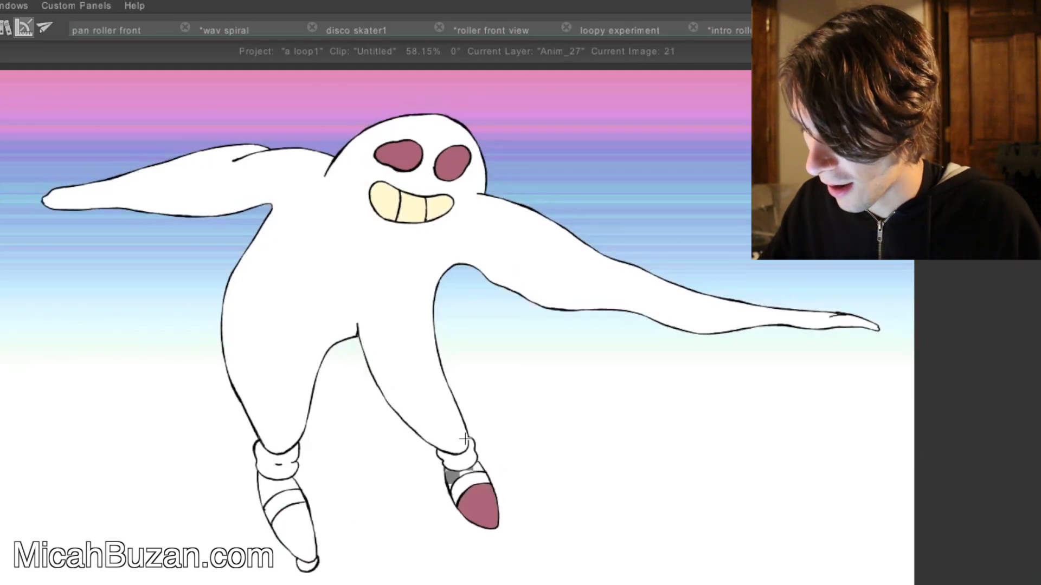
click(458, 477)
click(296, 534)
click(279, 489)
key(Right)
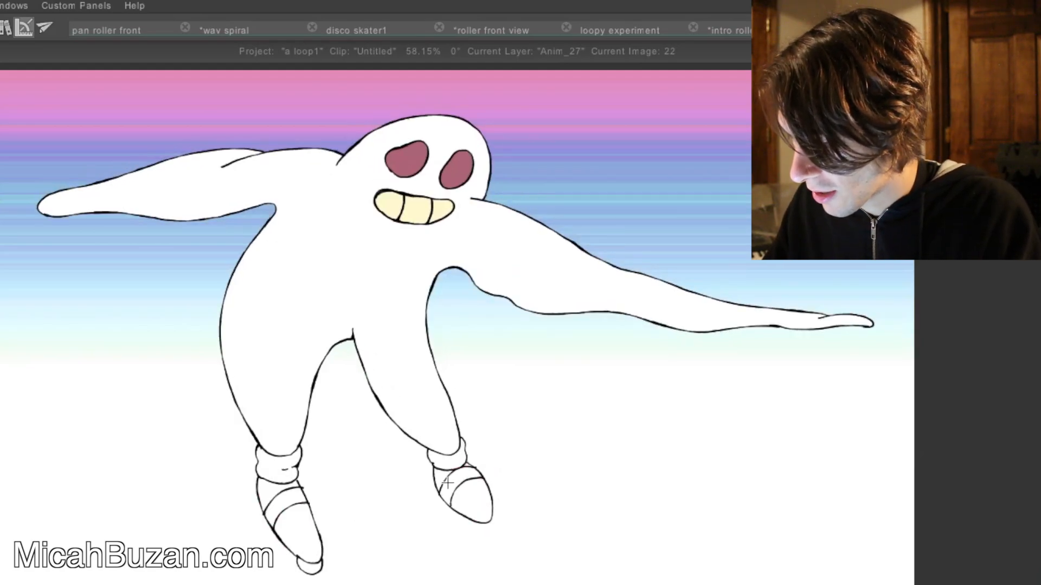
click(454, 484)
click(470, 466)
click(304, 527)
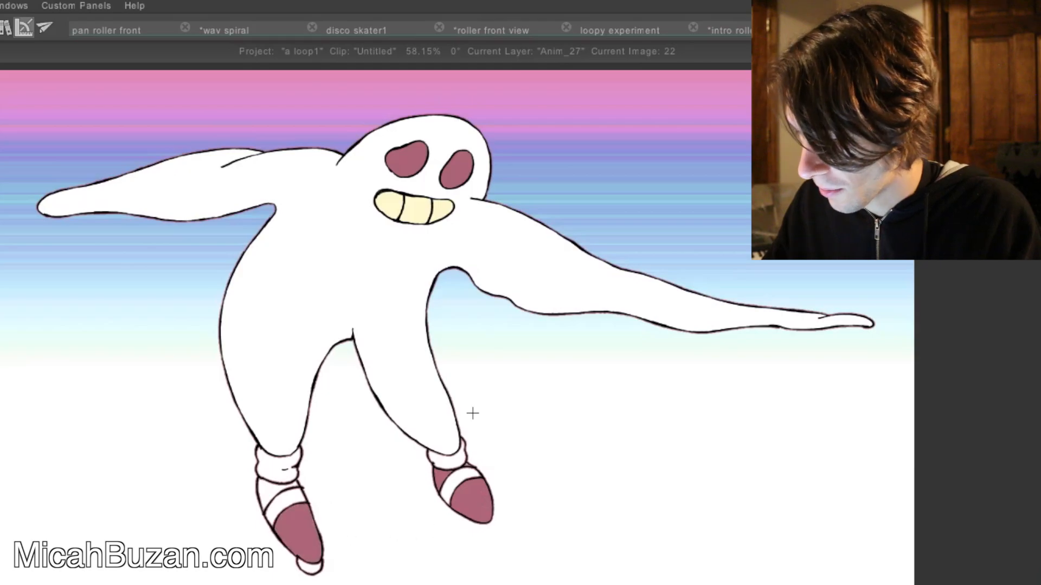
key(ctrl+z)
key(ctrl+z)
key(ctrl+z)
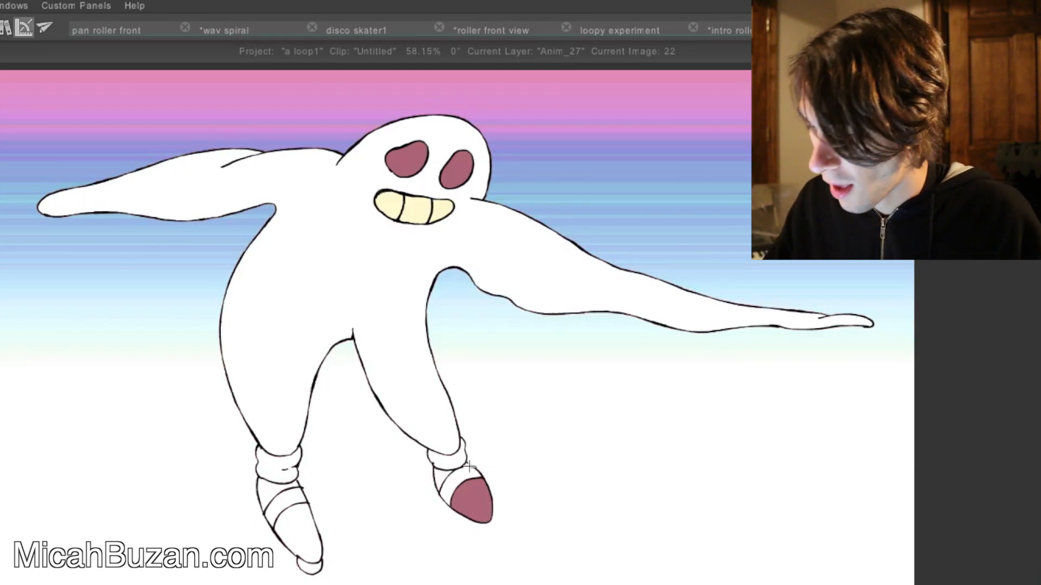
- Fill the toe and ankle sections of both skates maroon on image 22
click(445, 476)
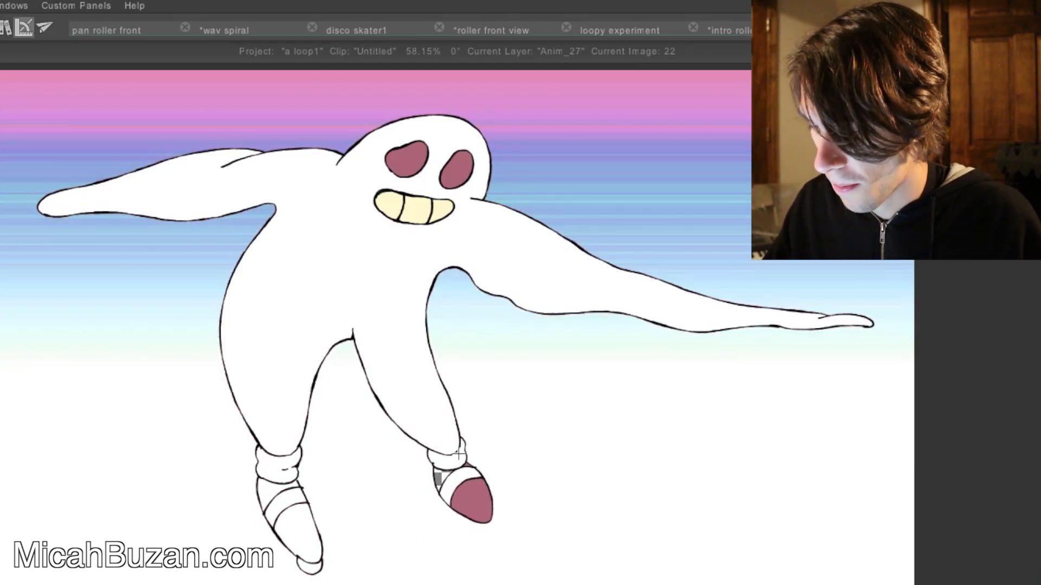
click(271, 491)
- Fill the toe and ankle sections of both skates maroon on image 23
key(Right)
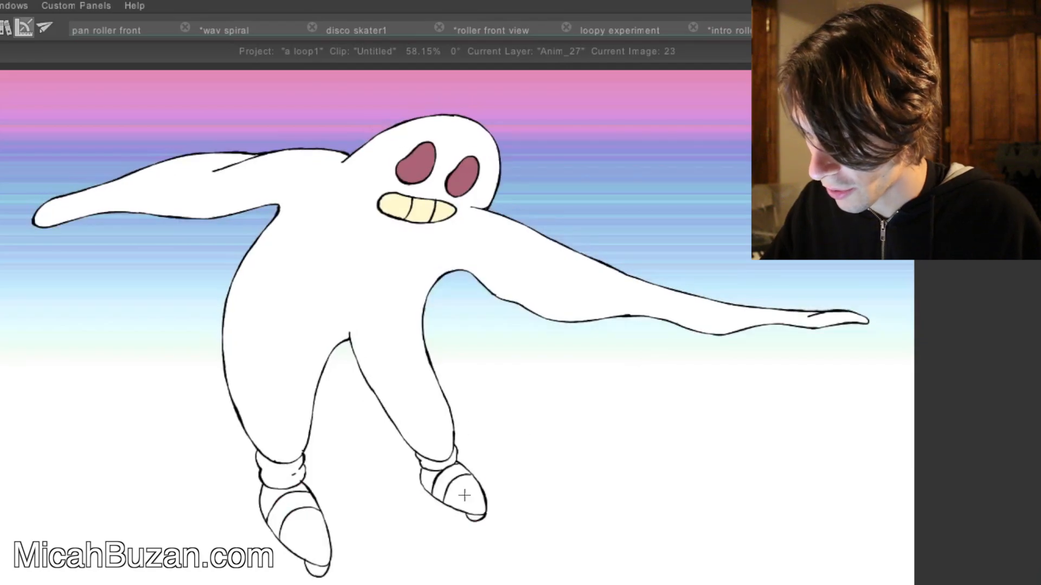
click(463, 495)
click(429, 480)
click(266, 499)
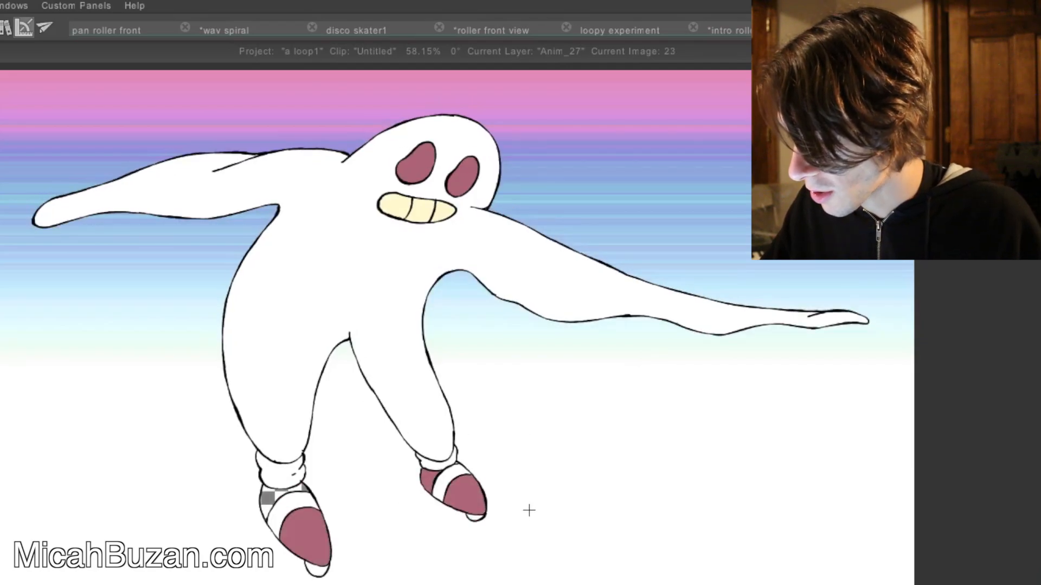
- Fill the toe and ankle sections of both skates maroon on image 24
key(Right)
click(461, 499)
click(417, 479)
click(317, 551)
click(273, 500)
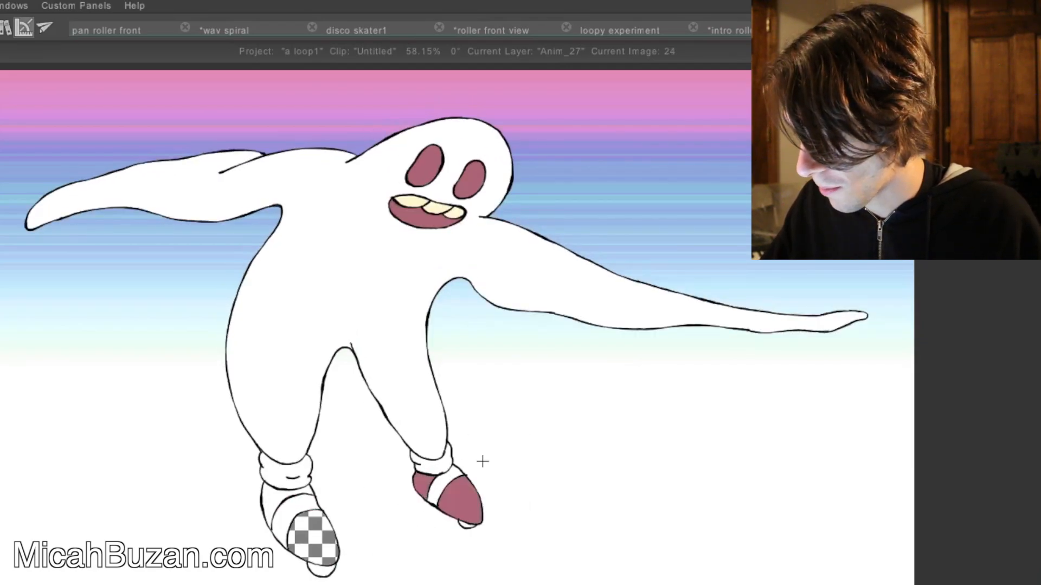
- Fill the toe and ankle sections of both skates maroon on image 25
key(Right)
click(458, 499)
click(416, 488)
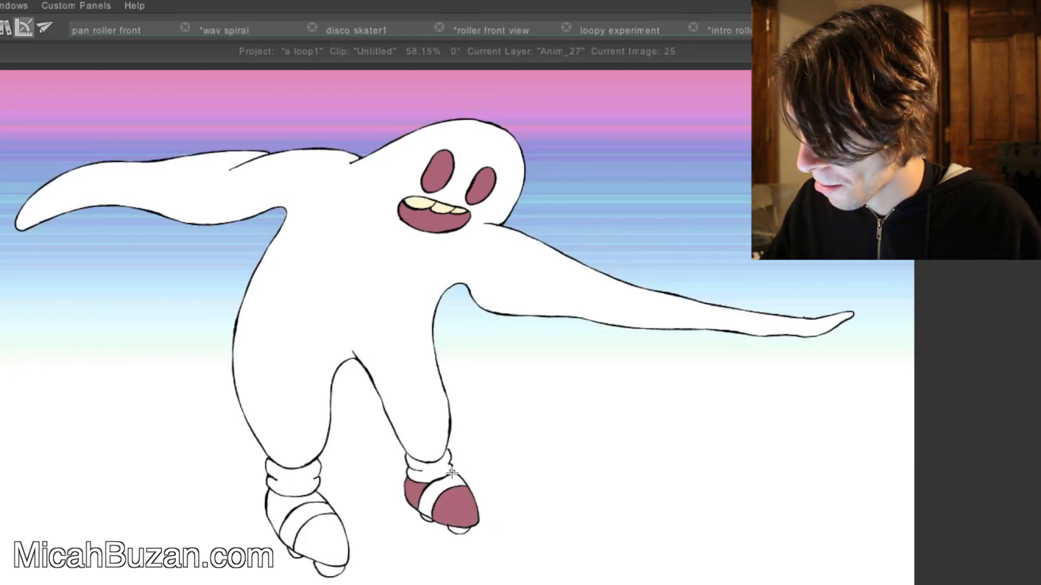
click(321, 541)
click(279, 504)
- Fill the toe and ankle sections of both skates maroon on image 26
key(Right)
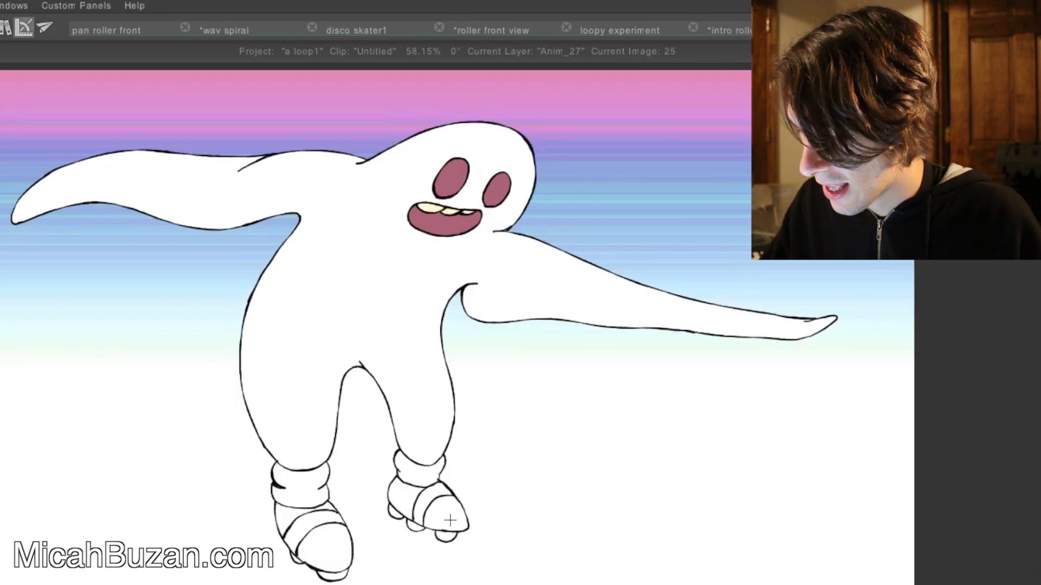
click(447, 512)
click(406, 496)
click(282, 507)
click(324, 550)
- Fill both toe sections and the right skate's ankle section maroon on image 27
key(Right)
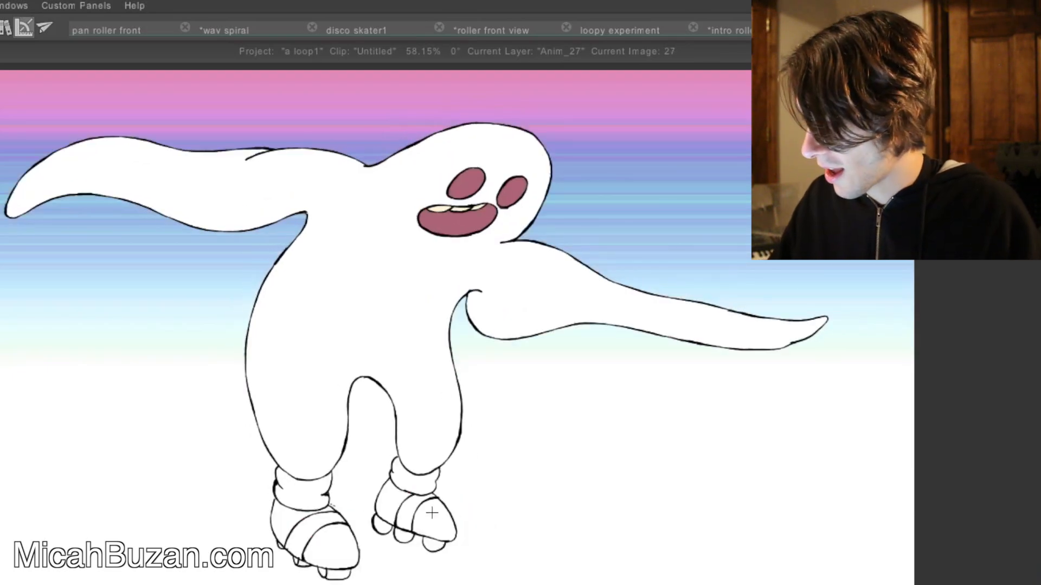
click(434, 516)
click(393, 501)
click(329, 545)
- Undo the fill that spills over the background, check layer Anim_26, and refill the left skate's ankle section on image 27 of Anim_27
click(290, 515)
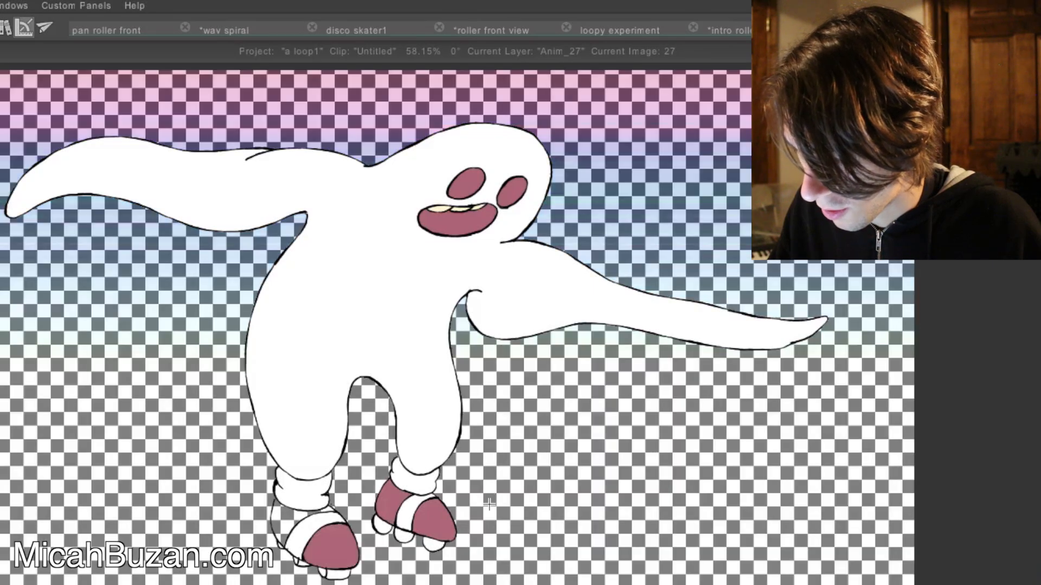
key(ctrl+z)
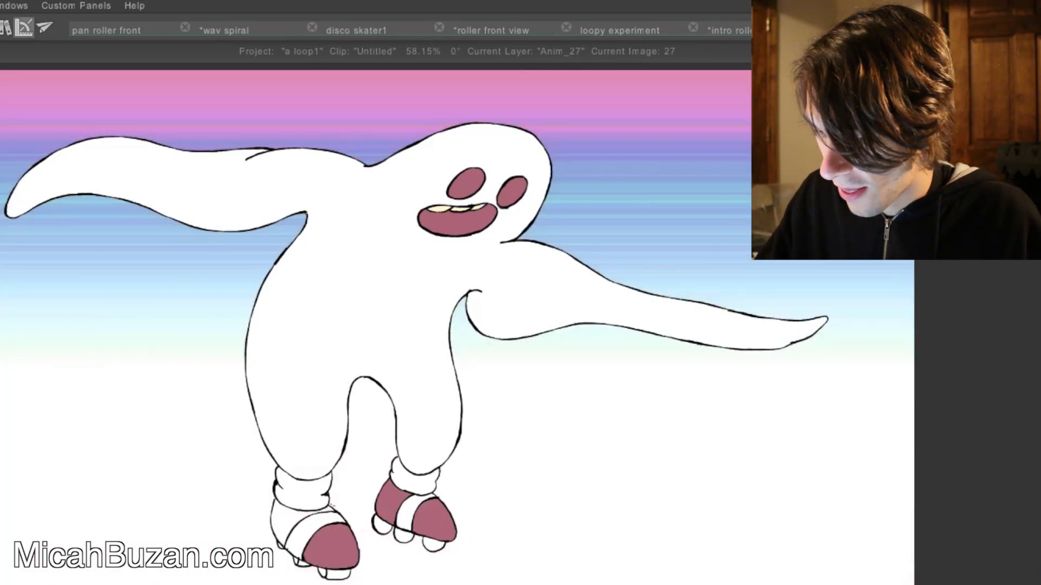
key(Up)
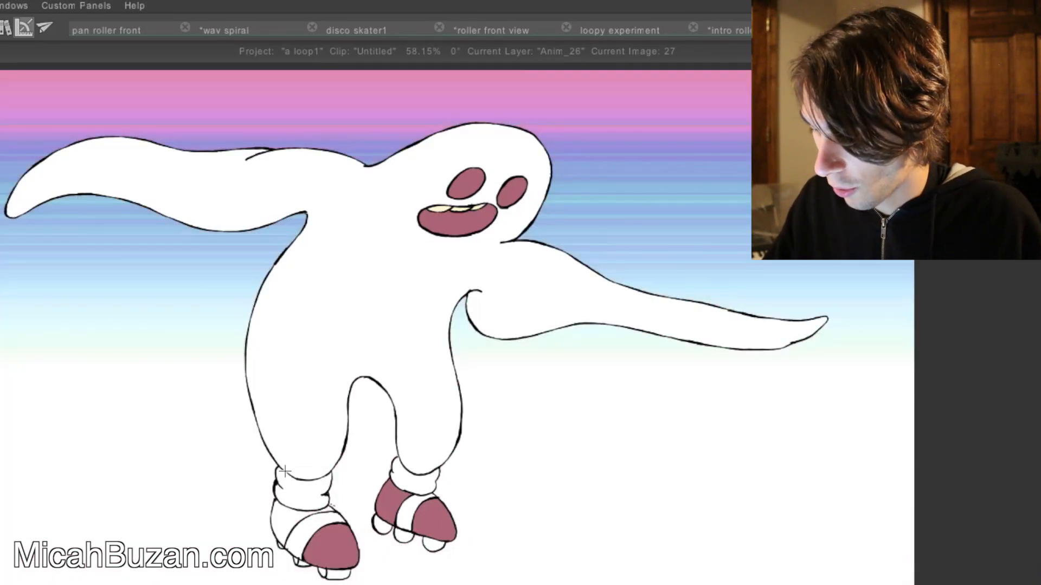
click(283, 521)
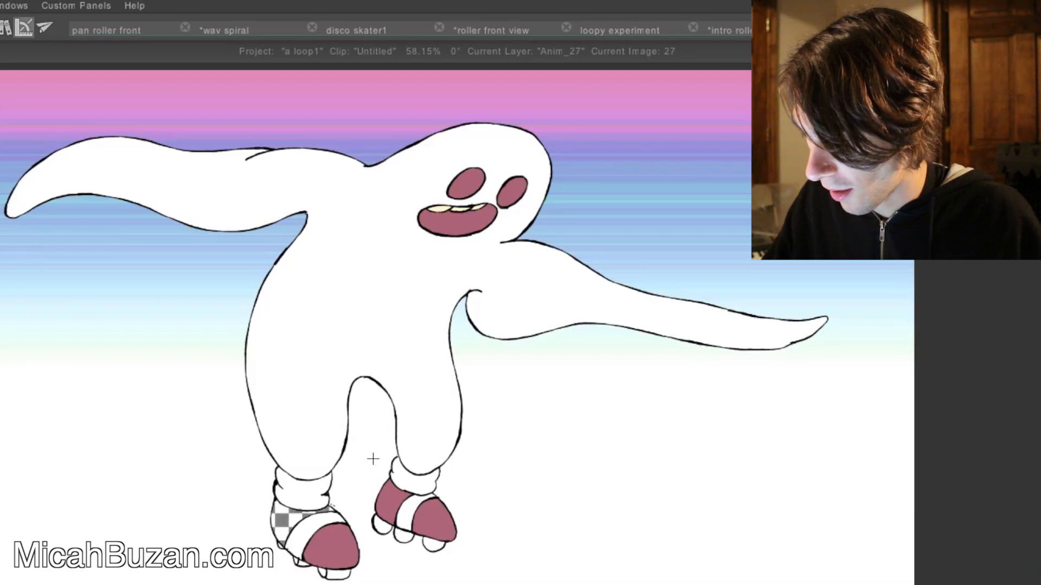
- Fill the toe and ankle sections of both skates maroon on image 28
key(Right)
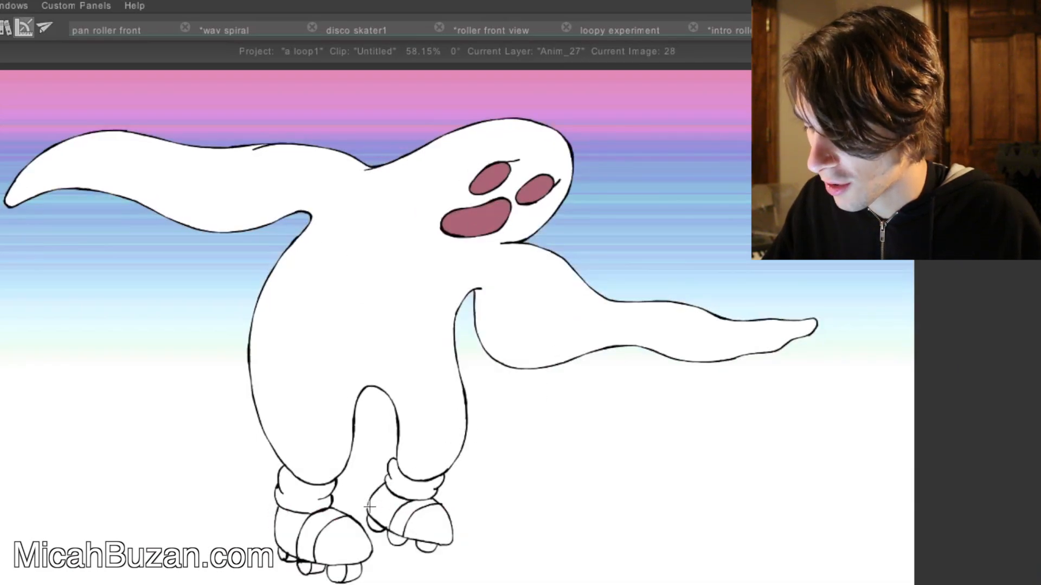
click(427, 526)
click(381, 507)
click(344, 539)
click(289, 528)
- Fill the toe and ankle sections of both skates maroon on image 29
key(Right)
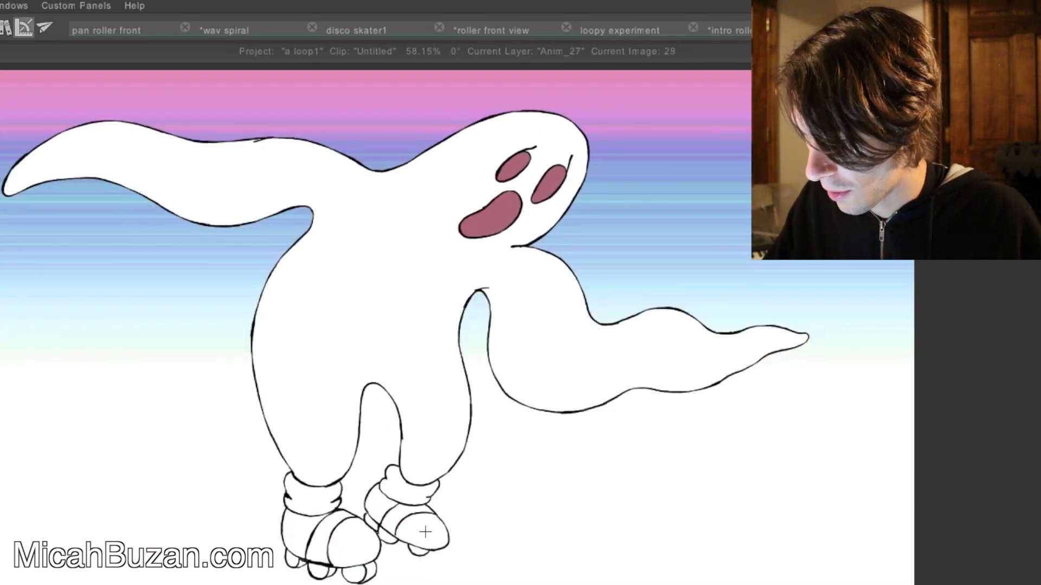
click(427, 528)
click(381, 505)
click(352, 542)
click(295, 534)
- Fill the toe and ankle sections of both skates maroon on image 30
key(Right)
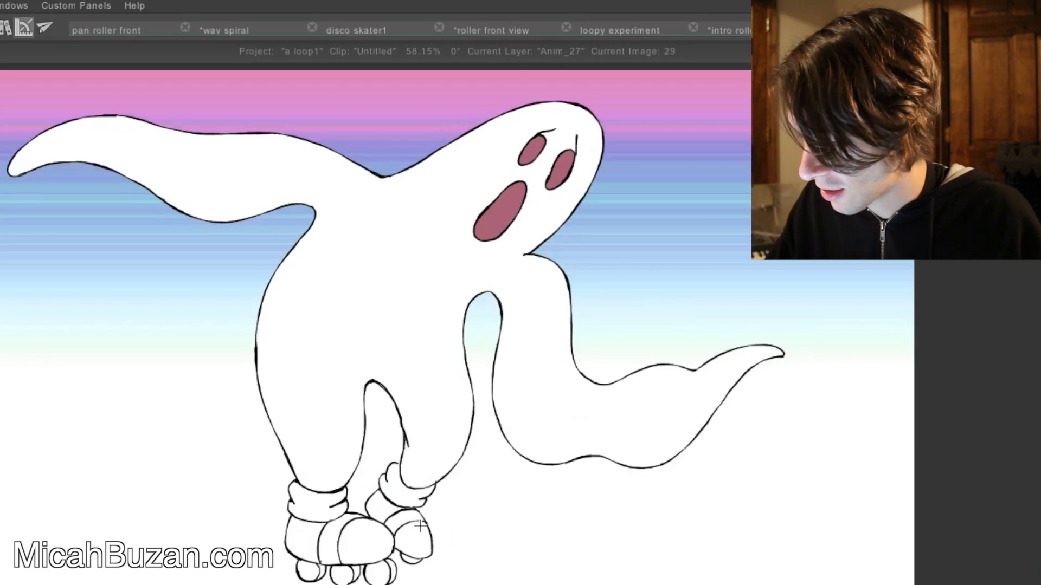
click(415, 537)
click(382, 507)
click(353, 542)
click(296, 534)
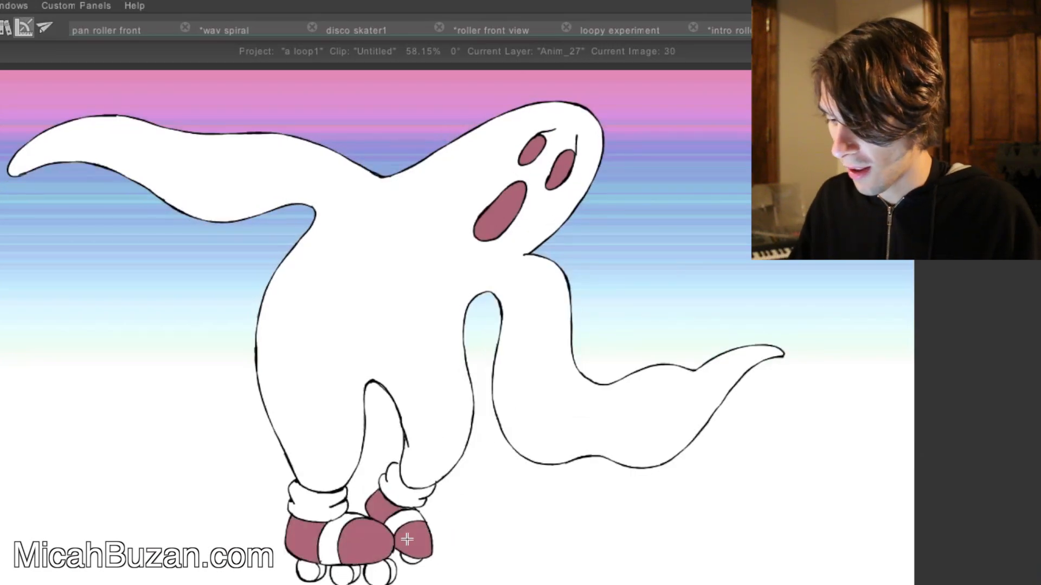
- Fill the toe and ankle sections of both skates maroon on image 31
key(Right)
click(415, 537)
click(382, 507)
click(353, 542)
click(295, 534)
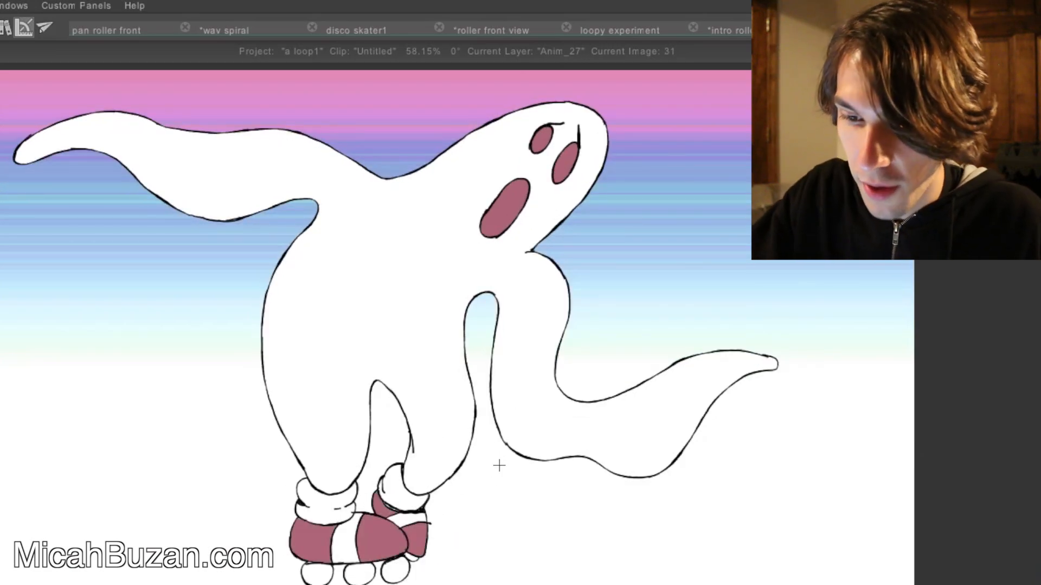
- Return to the start of the loop and fill the skate wheels salmon pink on images 1 and 2
key(Right)
key(Left)
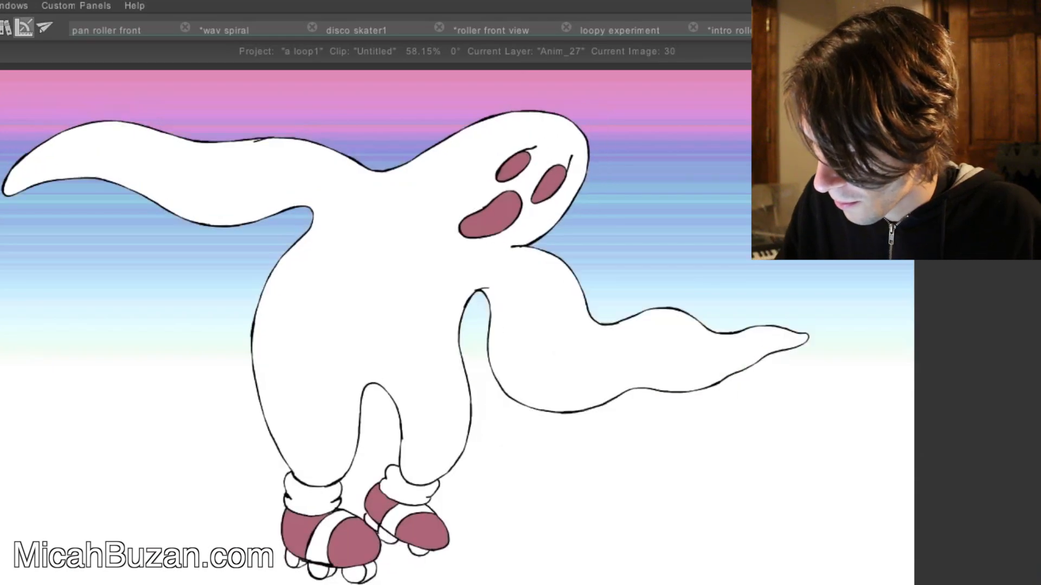
key(Home)
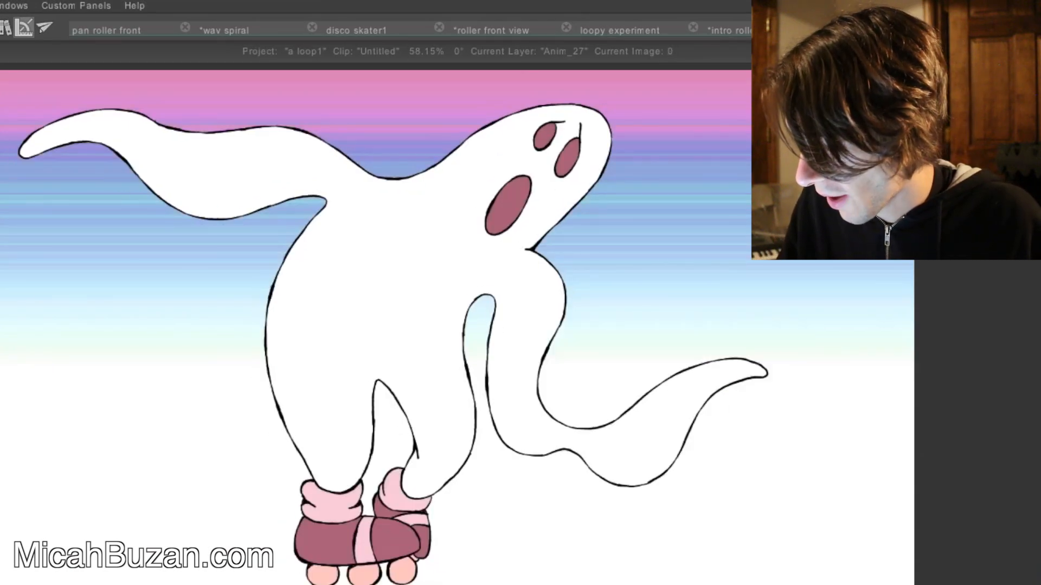
key(Return)
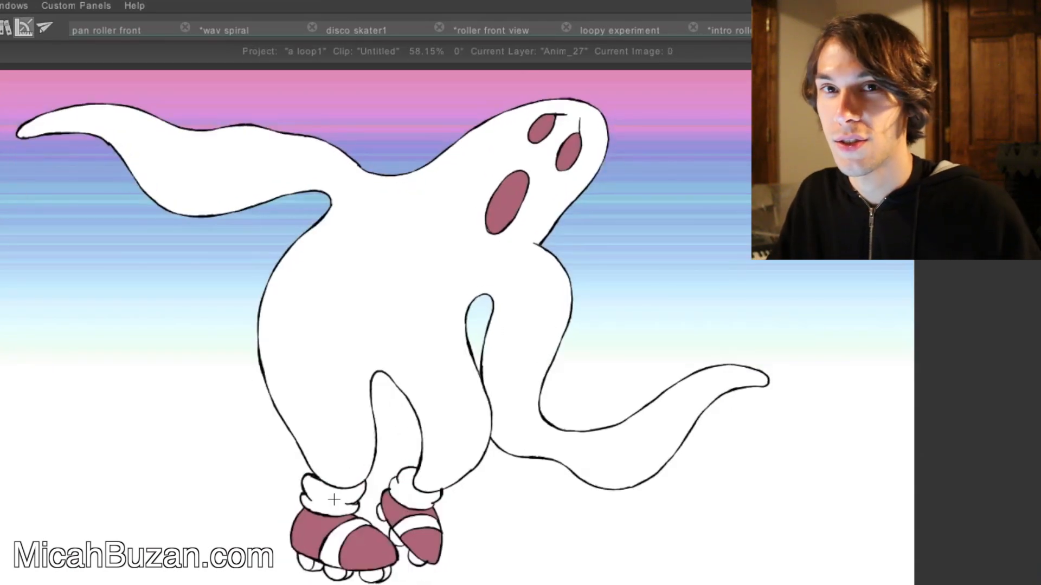
click(309, 564)
click(337, 577)
click(372, 575)
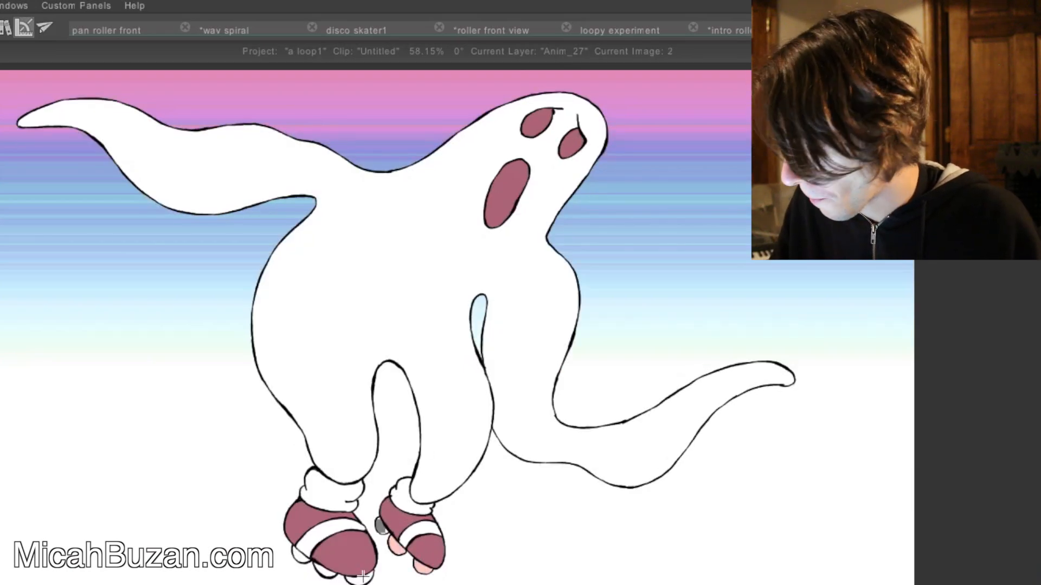
- Fill the wheels of both skates salmon pink on image 3
key(Right)
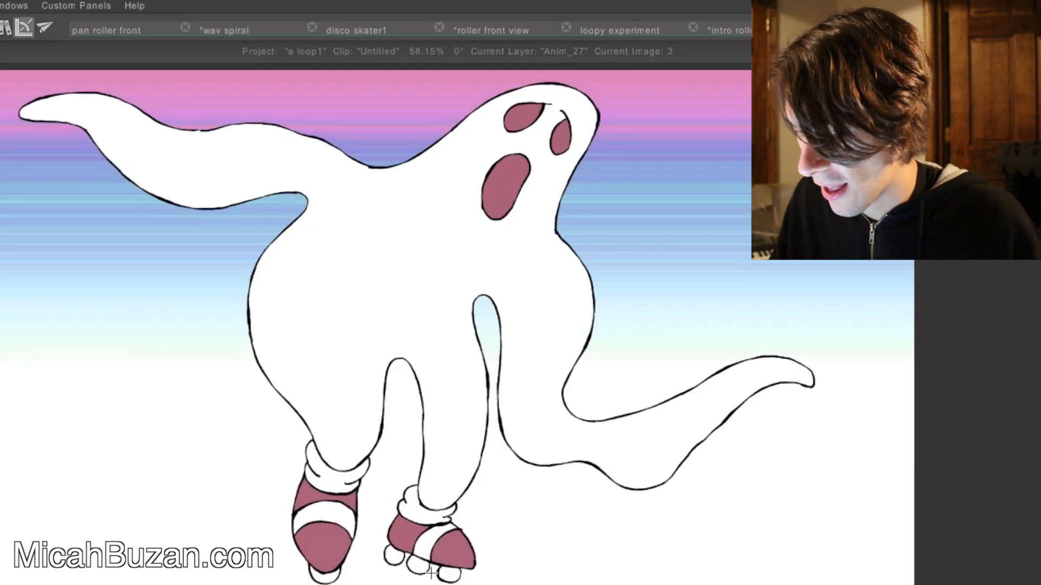
click(448, 573)
click(394, 555)
click(418, 565)
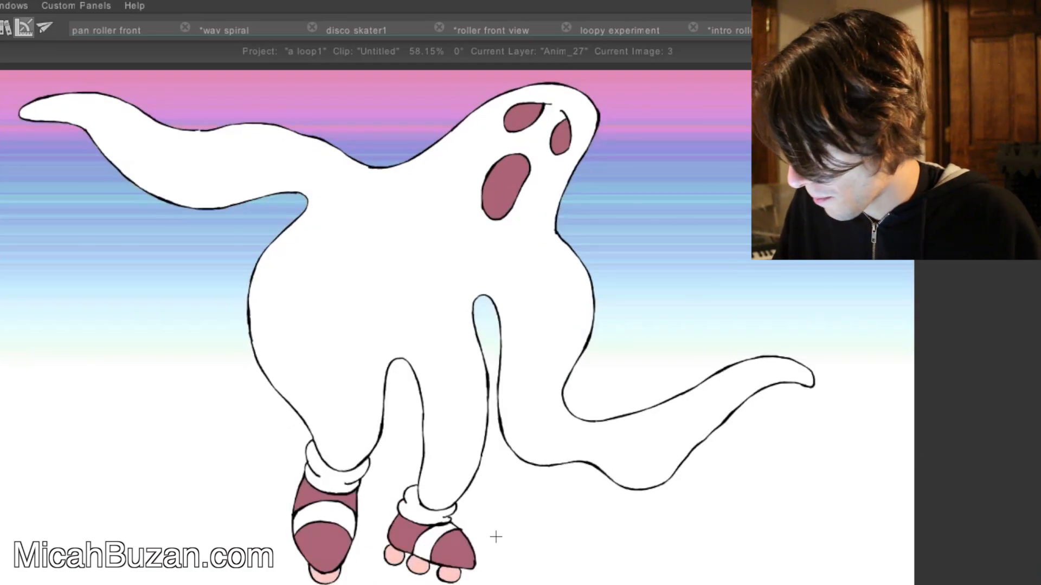
- Fill the wheels of both skates salmon pink on images 4, 5 and 6, and advance to image 7
key(Right)
click(453, 569)
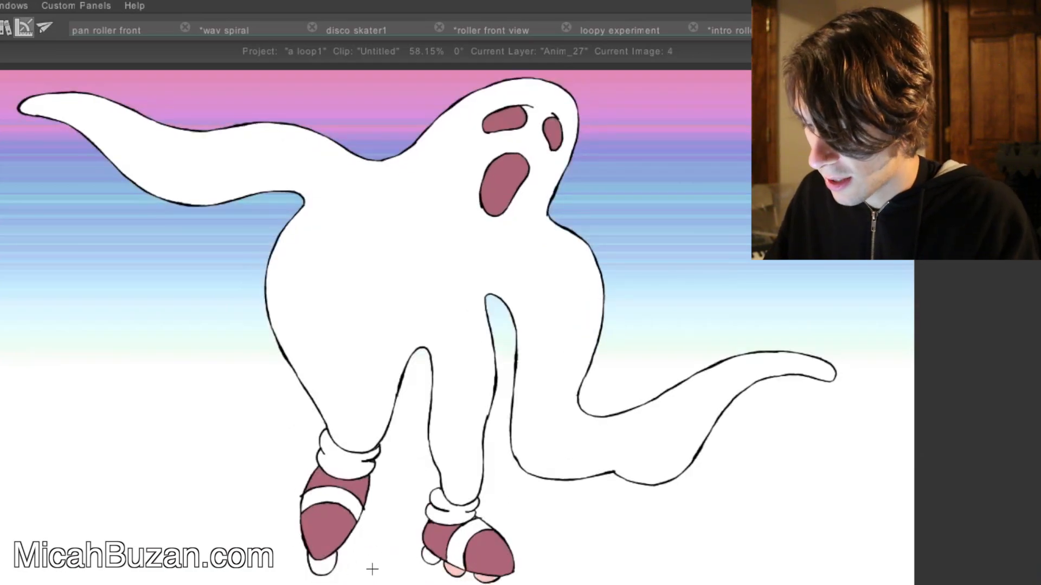
key(Right)
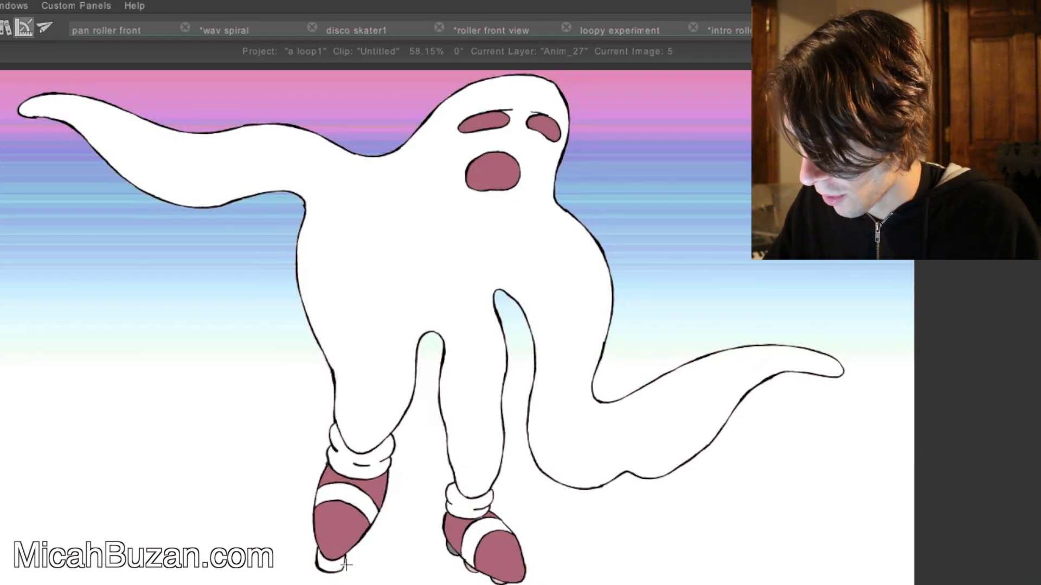
key(Right)
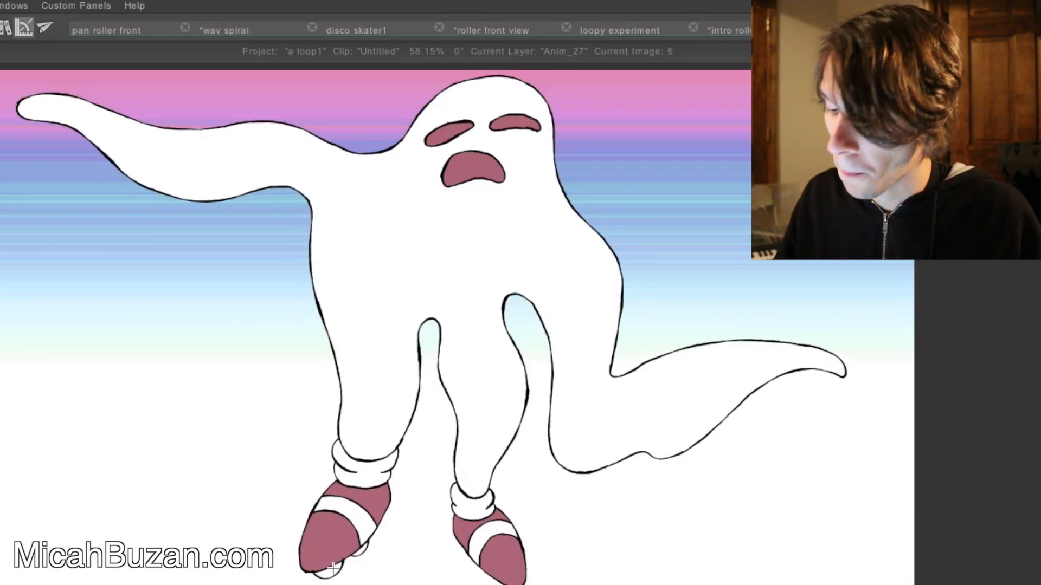
key(Right)
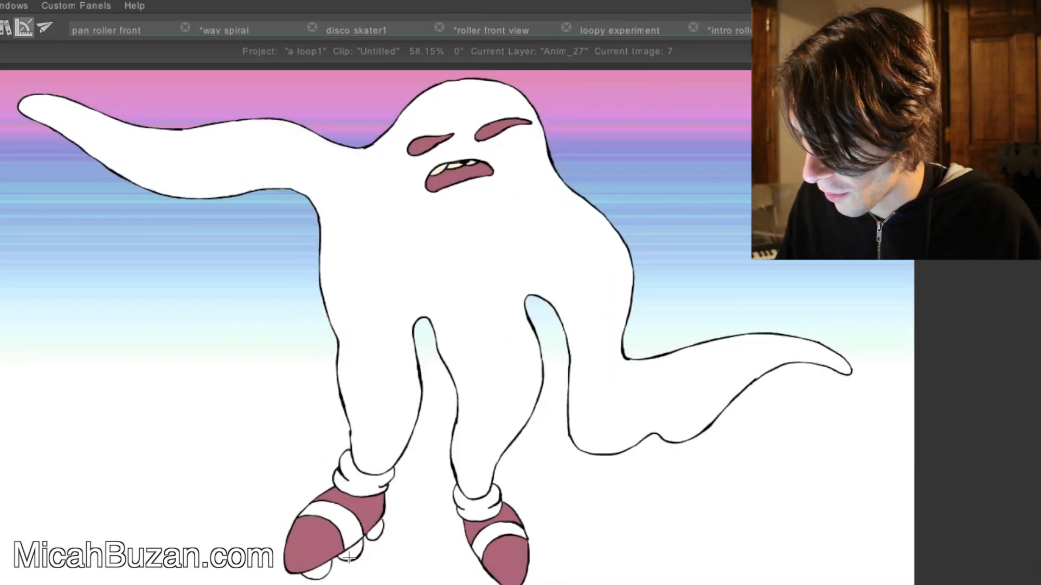
- Fill the skate wheels salmon pink on images 7, 8 and 9, and advance to image 10
click(350, 555)
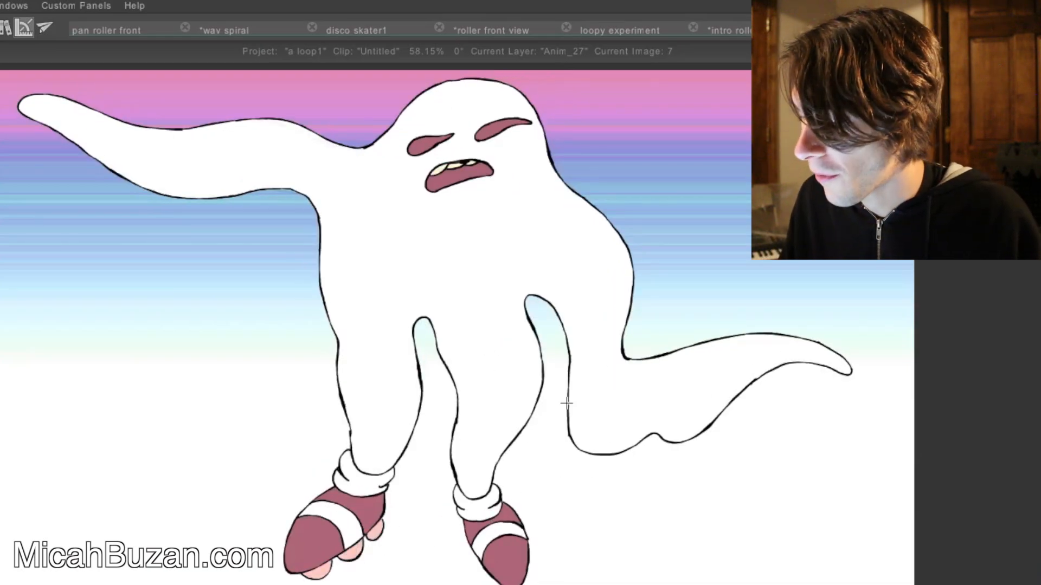
key(Right)
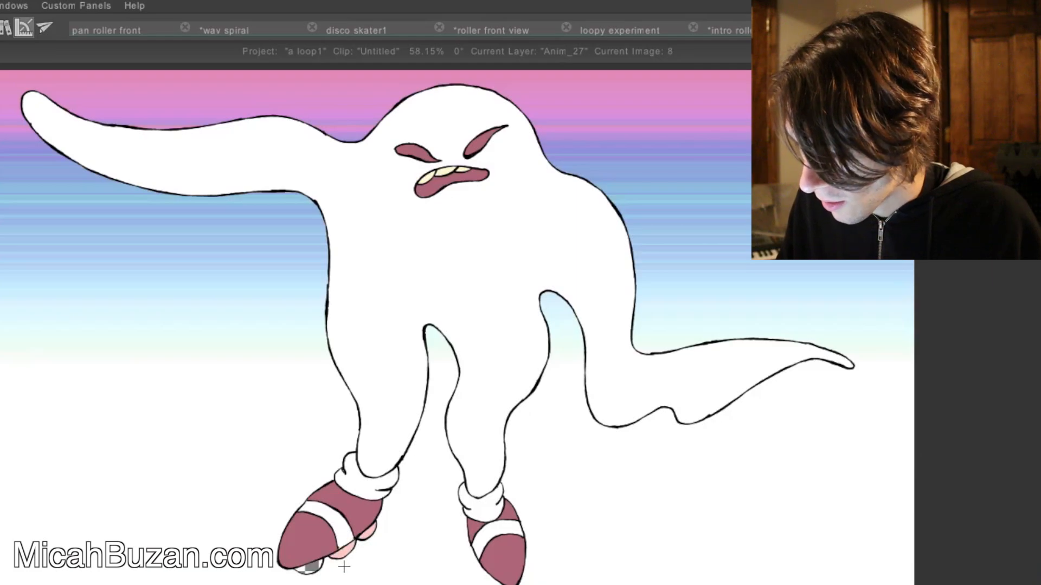
key(Right)
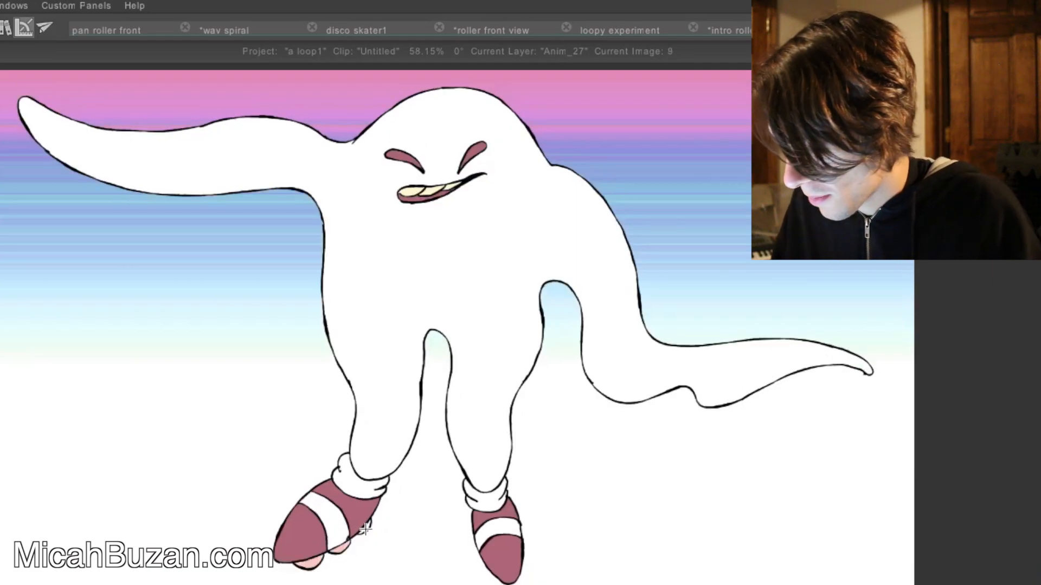
key(Right)
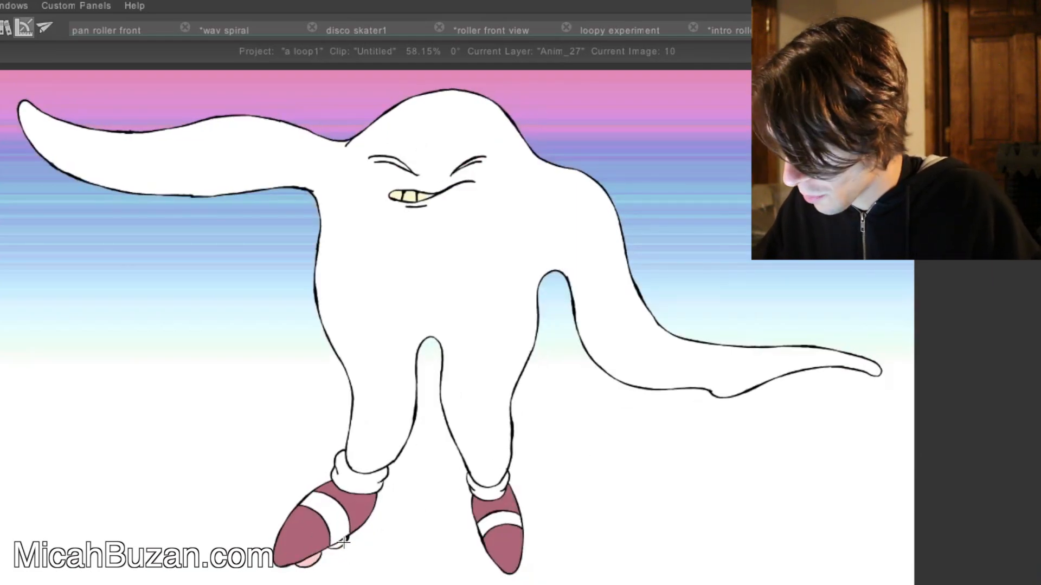
- Undo the stray fill on image 10, switch to layer Anim_26 and fill the small remaining wheel salmon pink
click(344, 542)
key(ctrl+z)
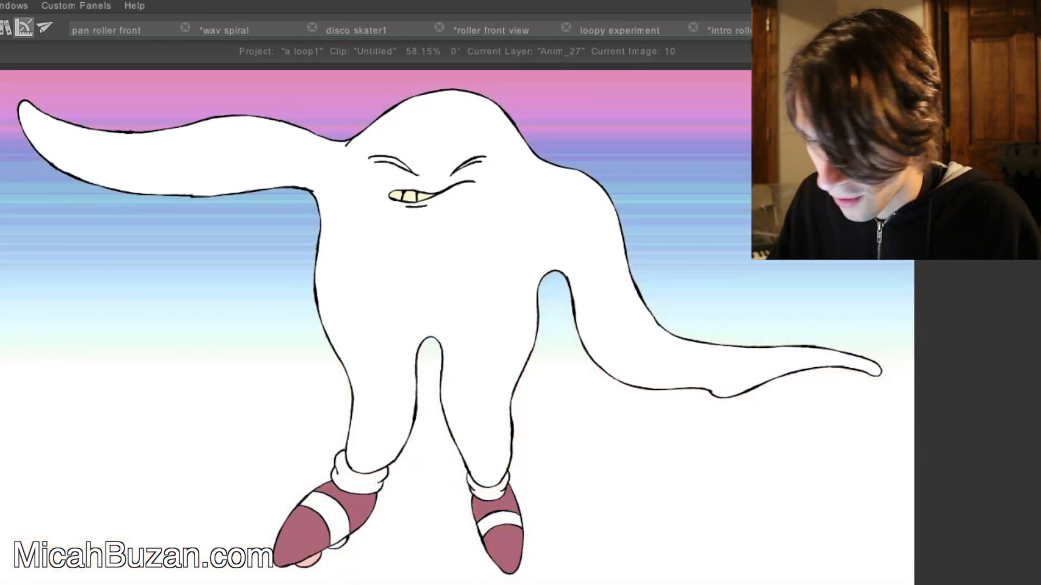
key(Down)
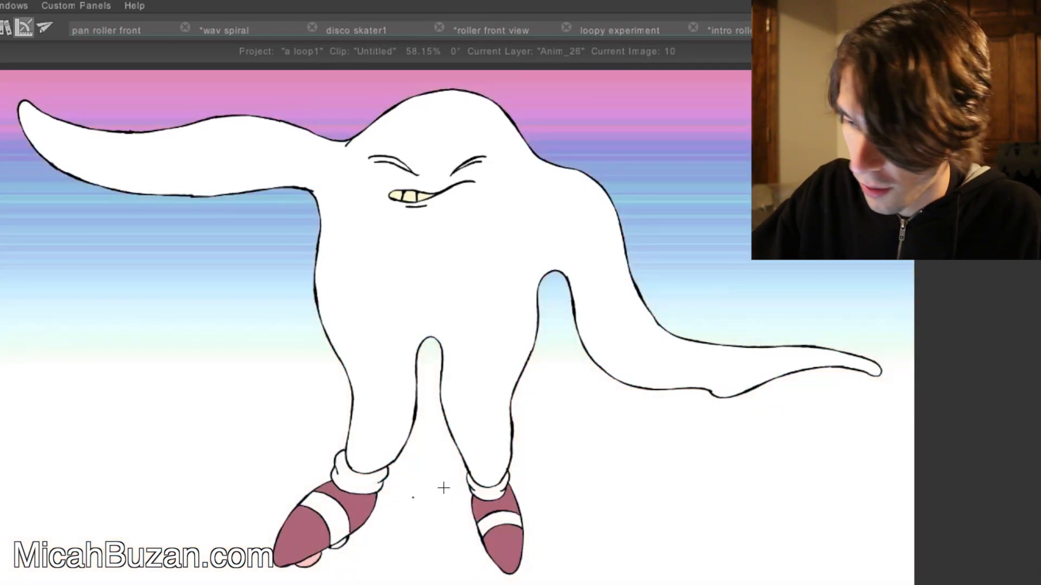
key(Left)
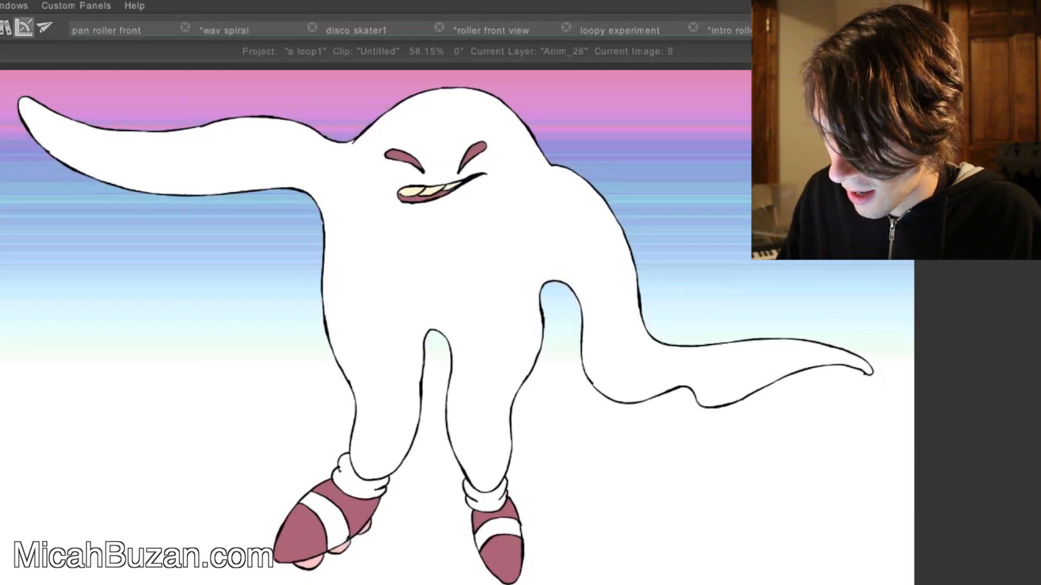
key(Right)
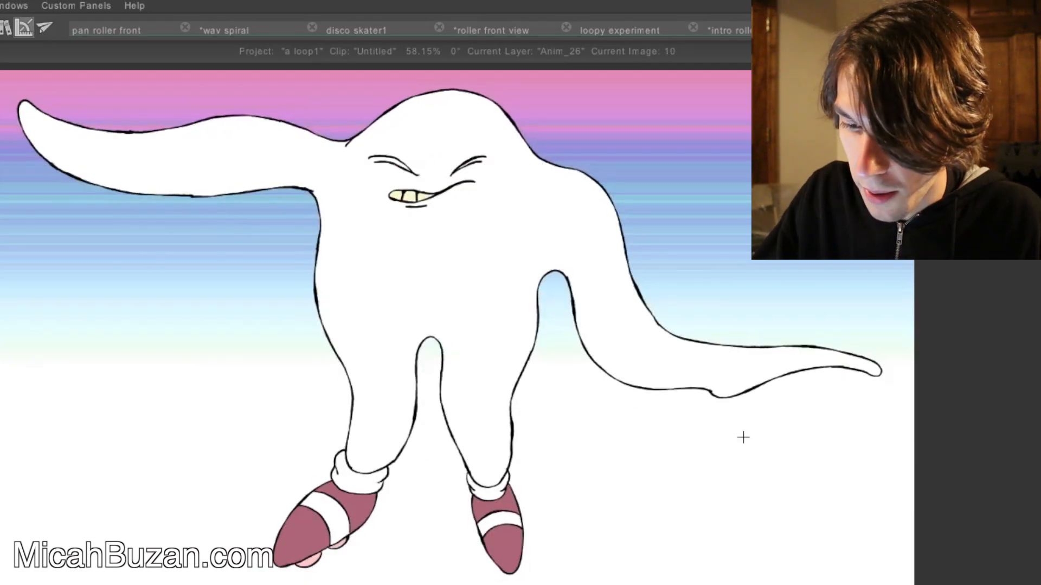
- Fill the small visible wheel under the front skate salmon pink on images 11 to 20
key(Right)
key(Right)
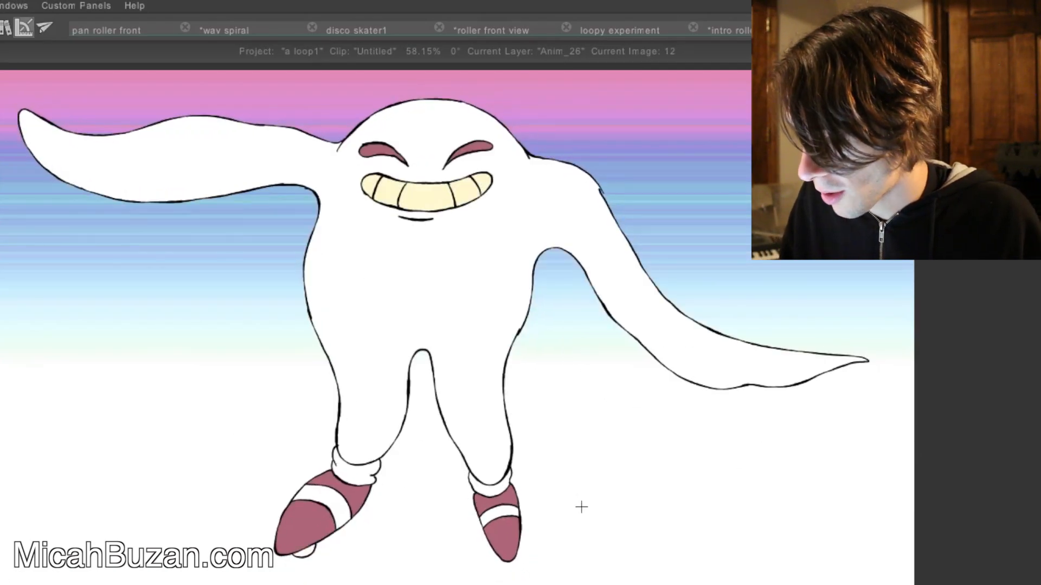
key(Right)
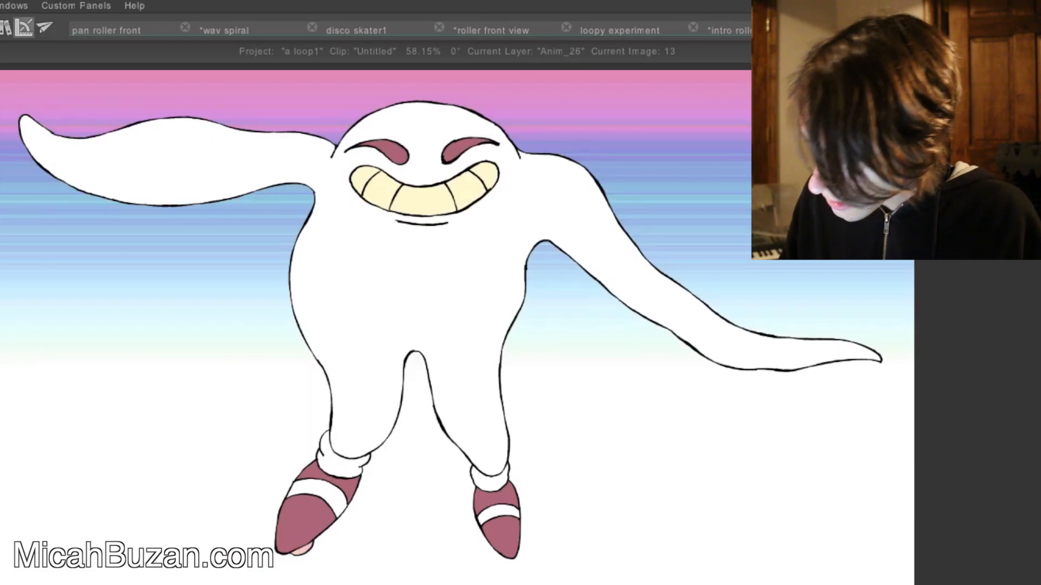
key(Right)
key(Right)
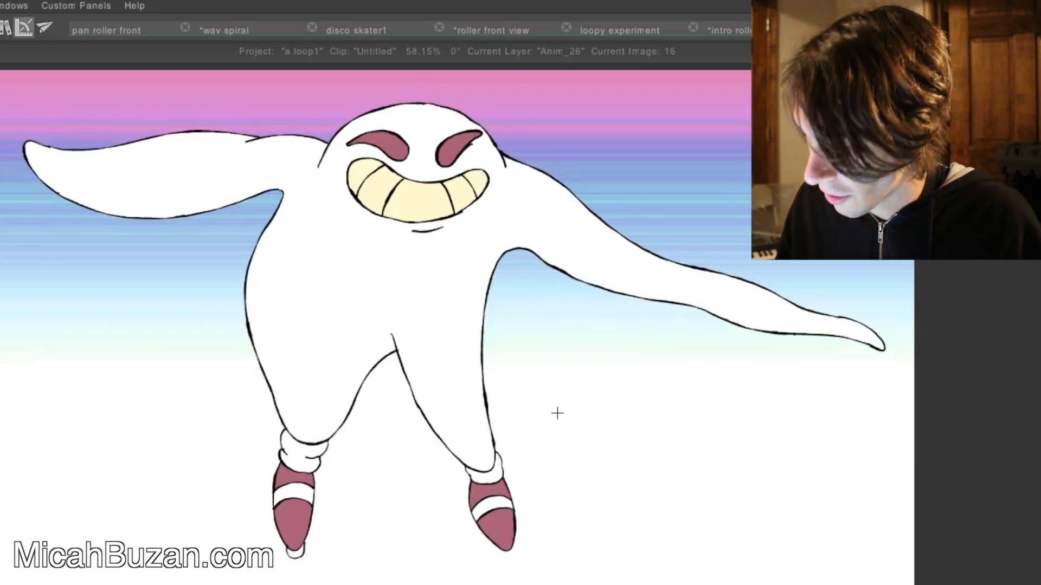
key(Right)
key(Left)
key(Right)
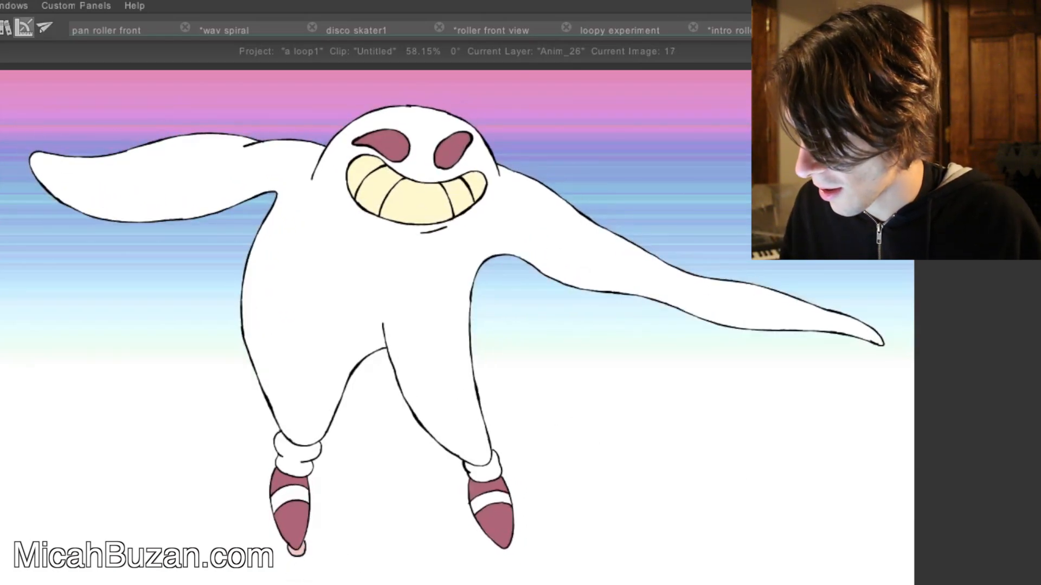
key(Right)
key(Right)
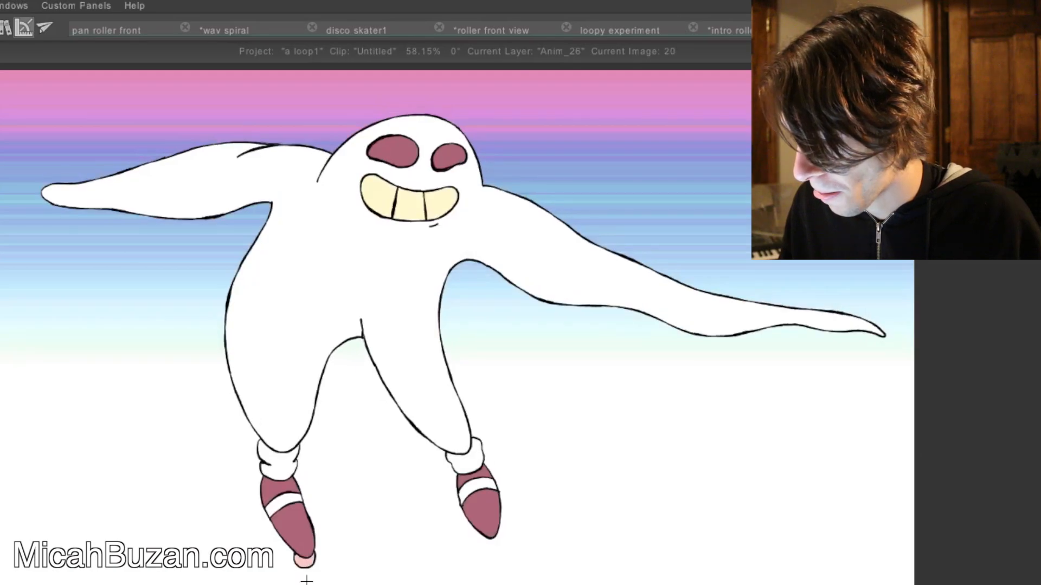
- Fill the visible wheels of the skates salmon pink on images 21 to 24, and advance to image 25
key(Right)
key(Right)
key(Right)
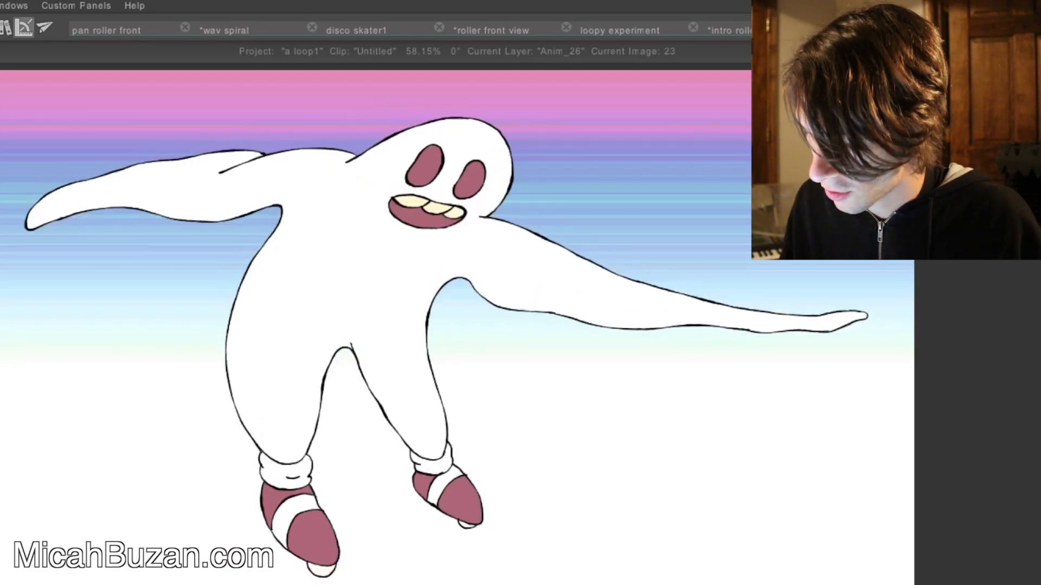
key(Left)
key(Left)
key(Right)
click(475, 521)
key(Right)
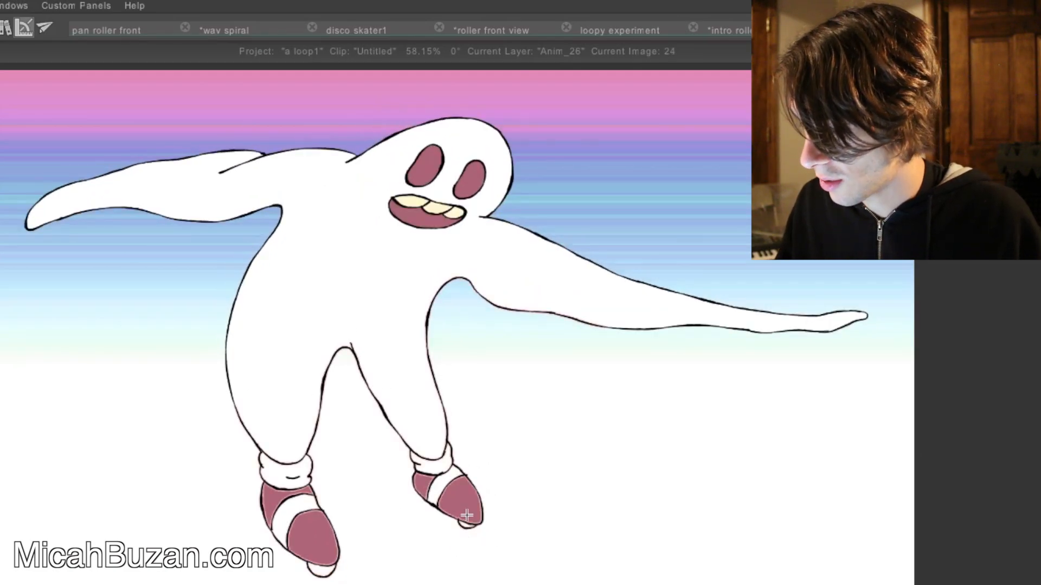
click(467, 521)
key(Right)
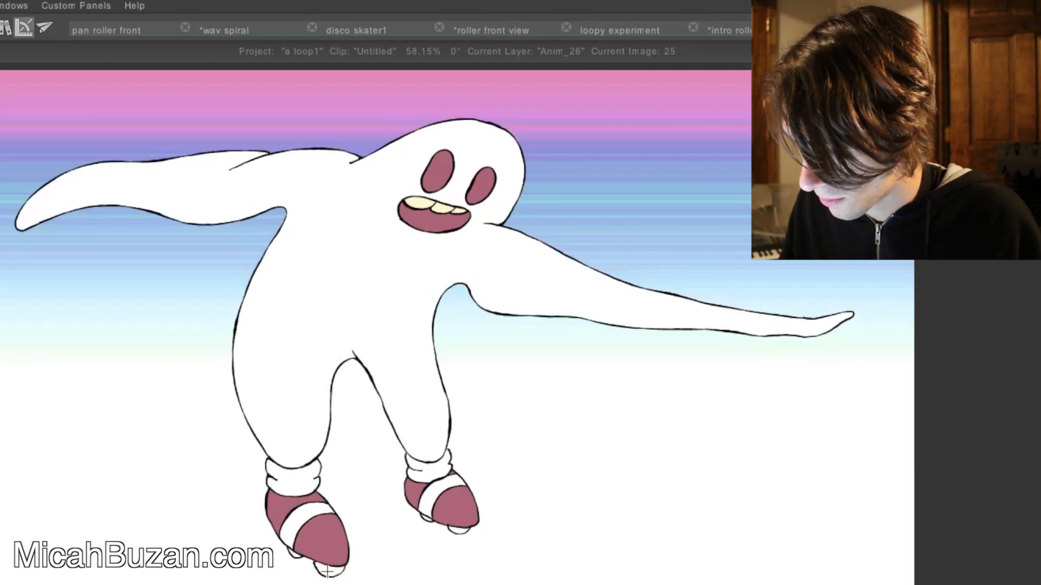
- Fill the wheels of both skates salmon pink on images 25, 26 and 27, and advance to image 28
key(Left)
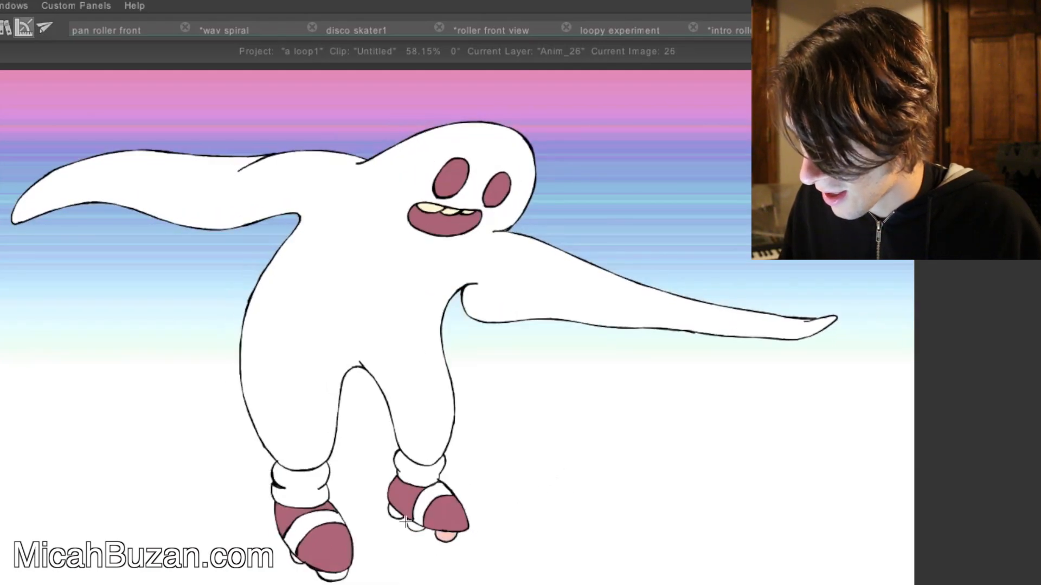
key(Left)
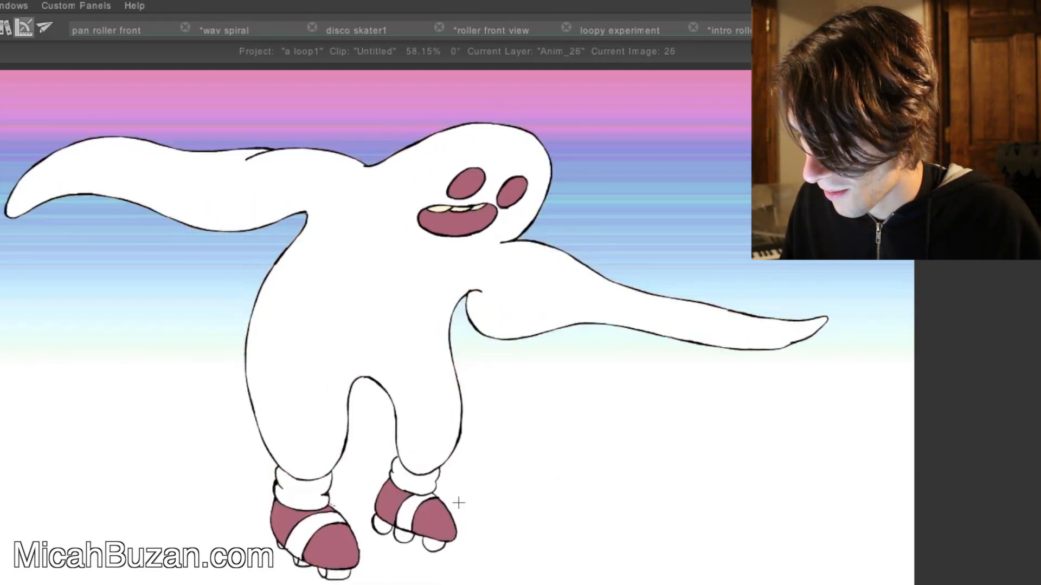
key(Right)
click(329, 576)
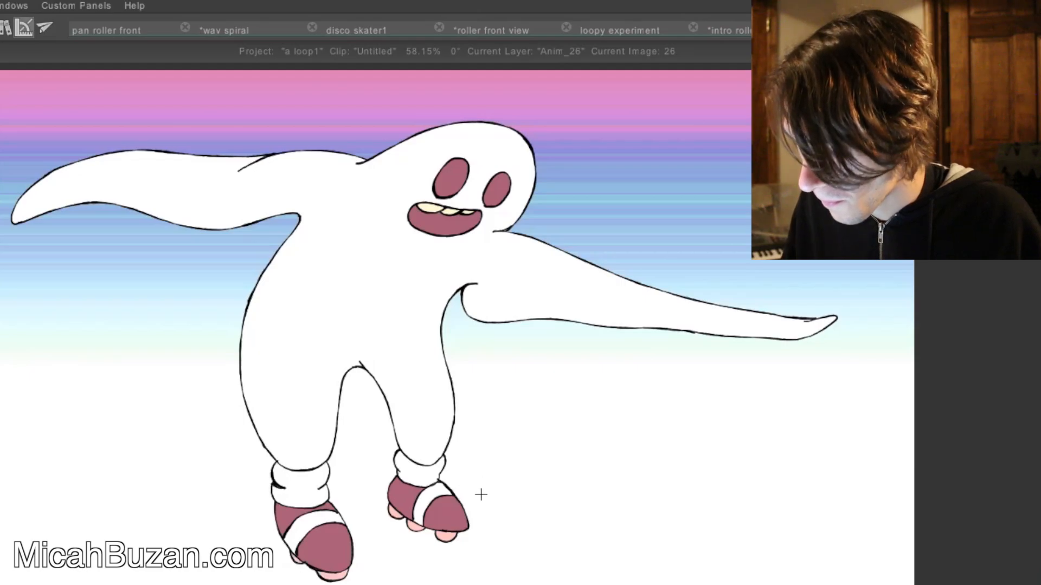
key(Right)
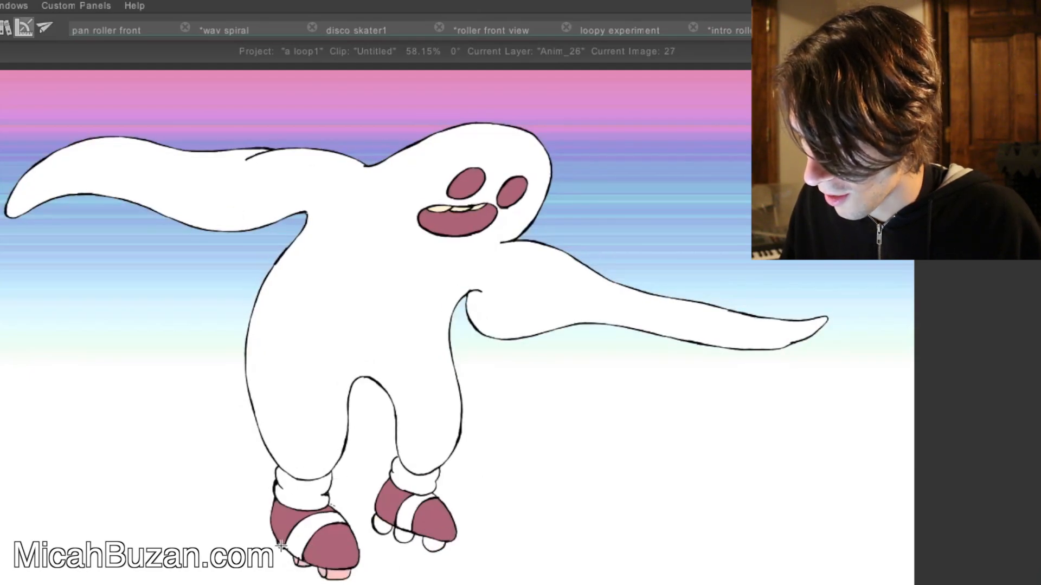
key(Right)
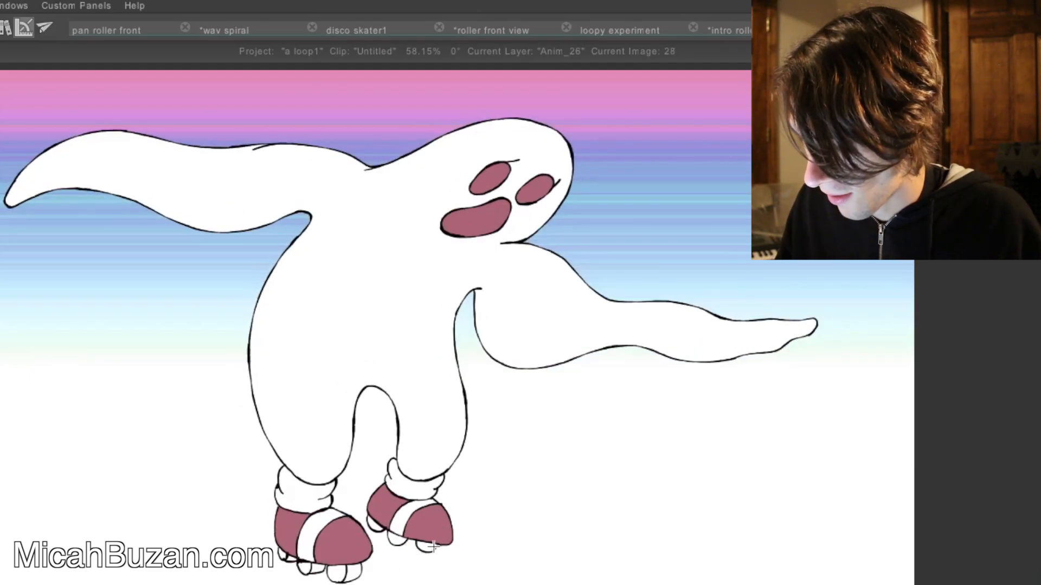
- Fill the wheels of both skates salmon pink on images 28 to 32
key(Right)
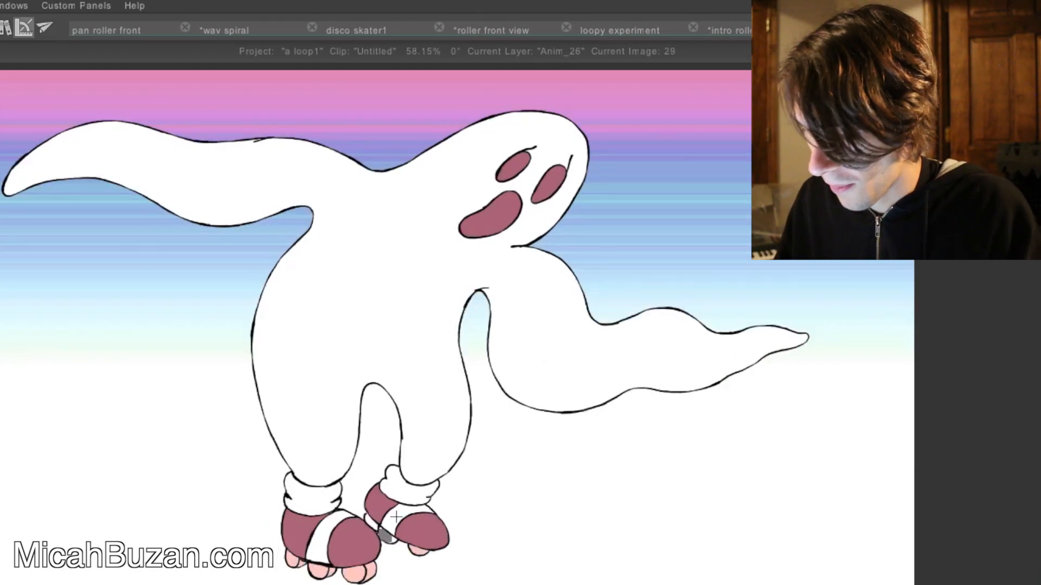
key(Right)
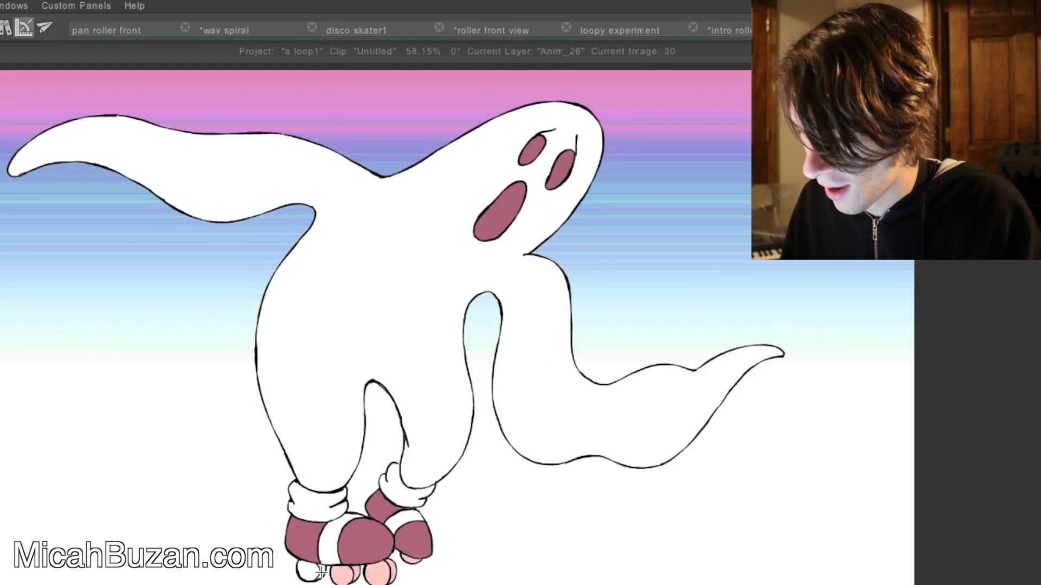
key(Right)
key(Right)
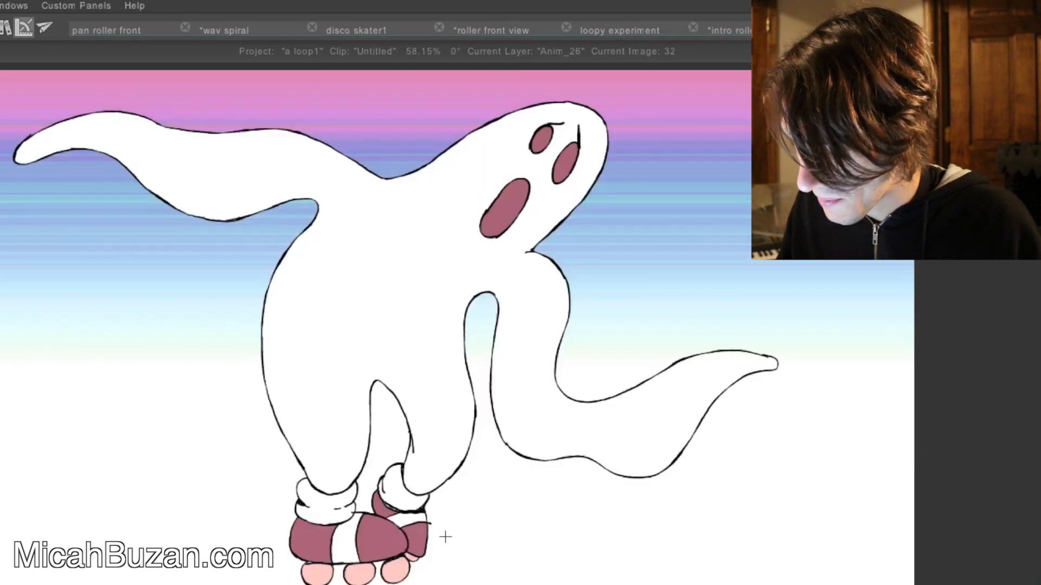
- Play back the loop to check the wheel colours and stop the playback
key(Right)
key(Return)
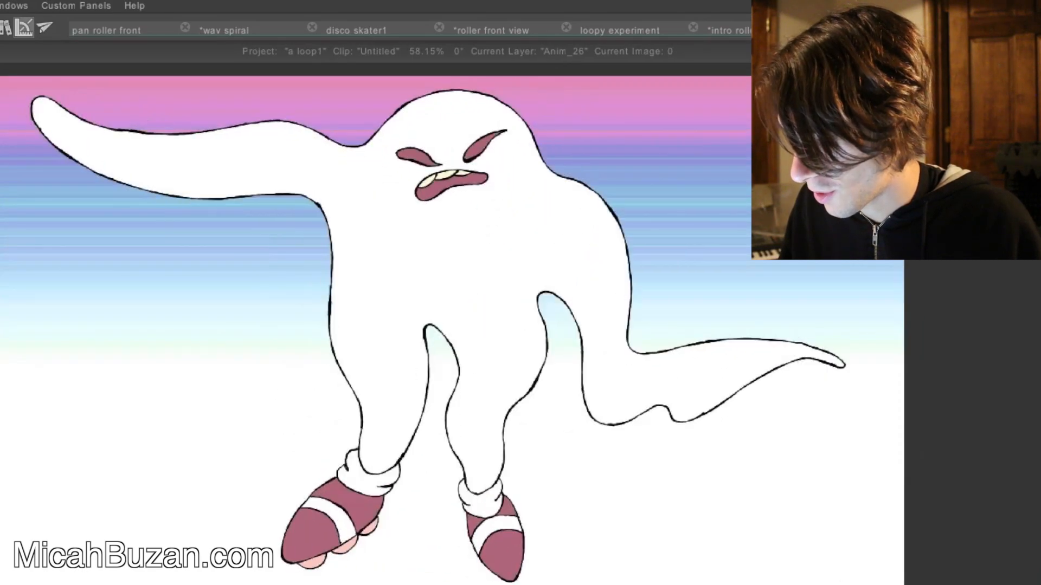
key(Return)
- Fill the socks and the skate stripes of both feet light pink on image 1
key(Right)
click(337, 504)
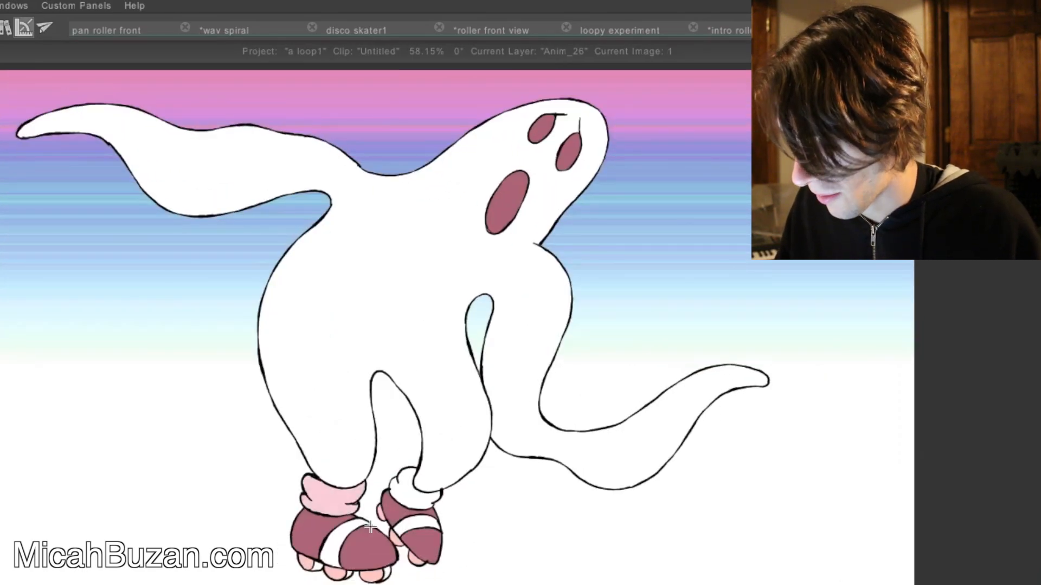
click(356, 535)
click(416, 526)
click(414, 500)
- Fill the socks and skate stripes light pink on image 2, undoing the misplaced fills
key(Right)
click(422, 495)
click(415, 534)
key(ctrl+z)
key(ctrl+z)
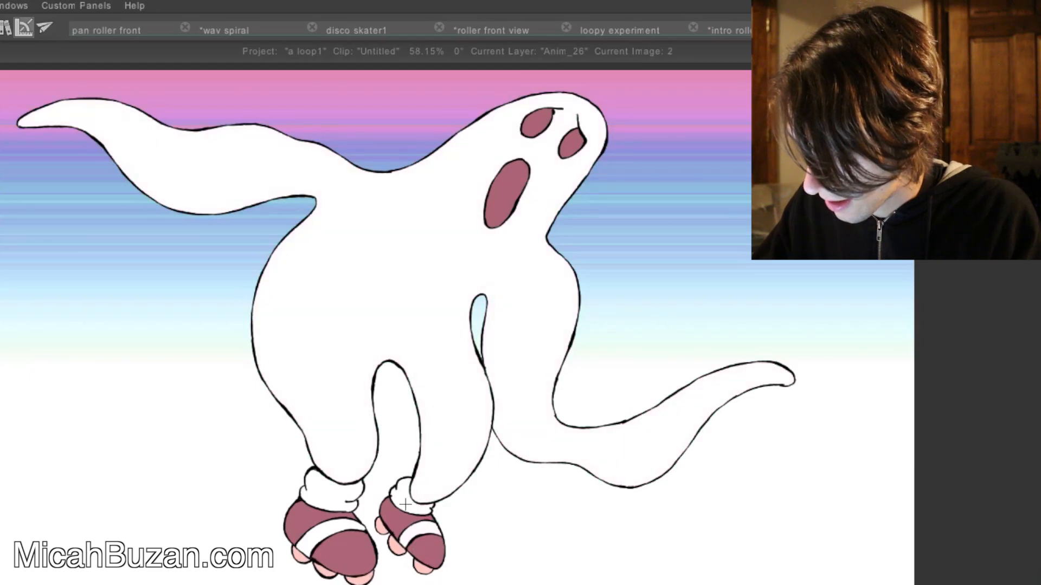
click(418, 531)
click(343, 492)
key(ctrl+z)
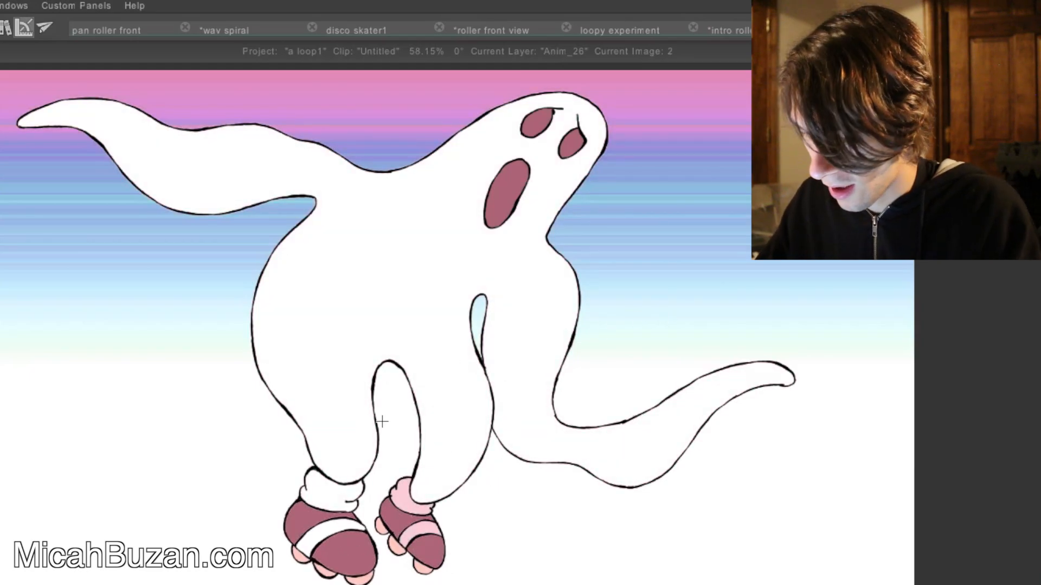
key(ctrl+z)
click(337, 497)
click(343, 530)
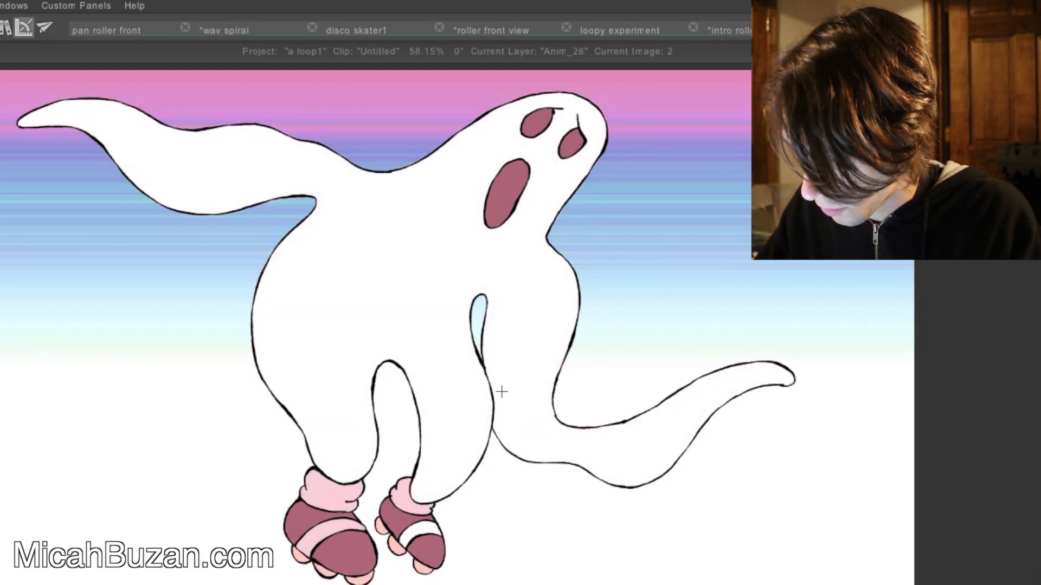
click(424, 534)
key(ctrl+z)
- Fill the socks and skate stripes light pink on images 3 and 4, and advance to image 5
key(Right)
click(427, 502)
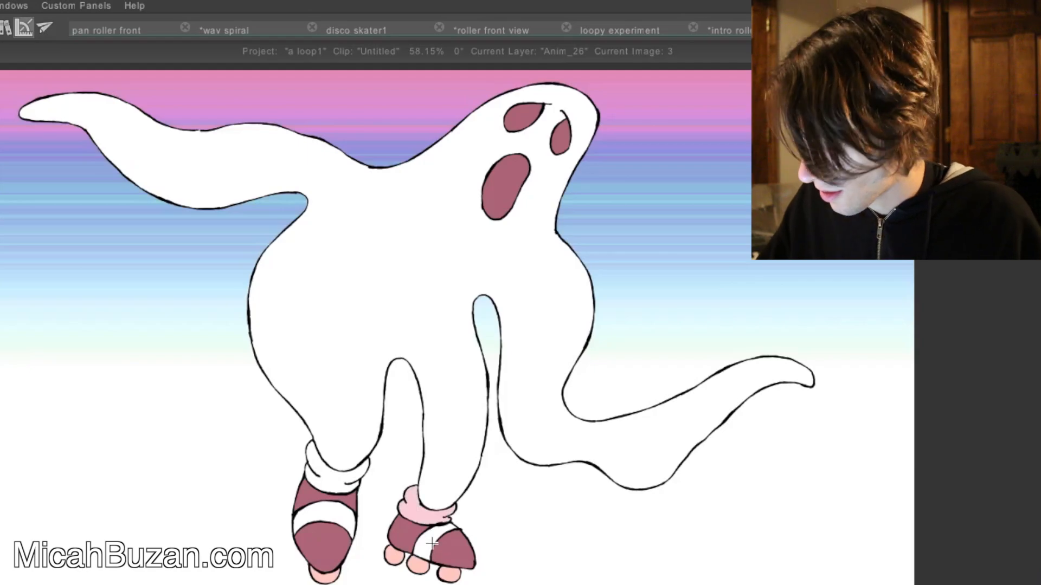
click(360, 495)
key(Right)
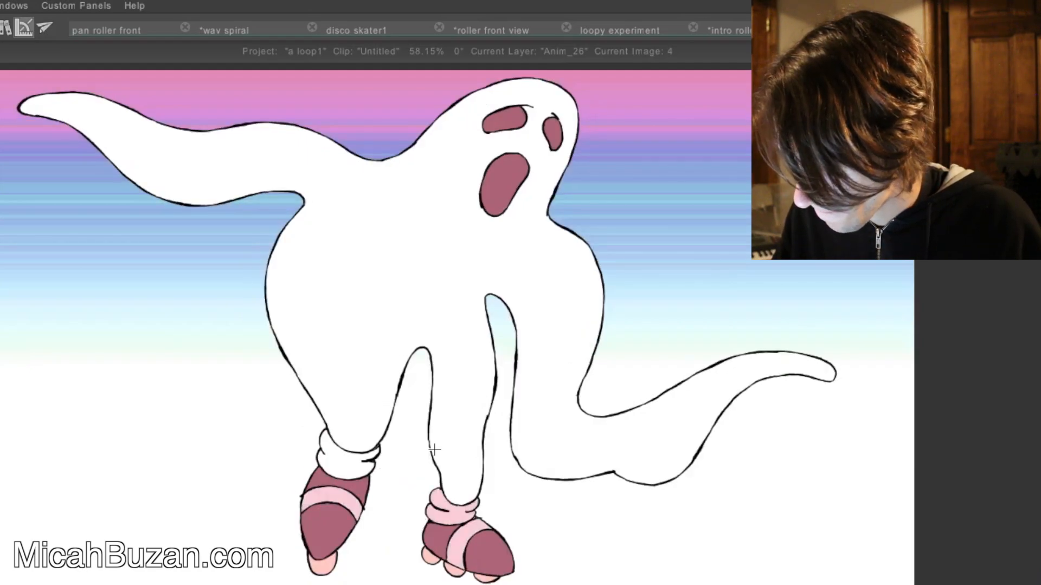
key(Right)
- Fill the socks and skate stripes of both feet light pink on images 5 and 6, and advance to image 7
click(480, 538)
click(461, 503)
click(362, 508)
click(371, 459)
key(Right)
click(488, 531)
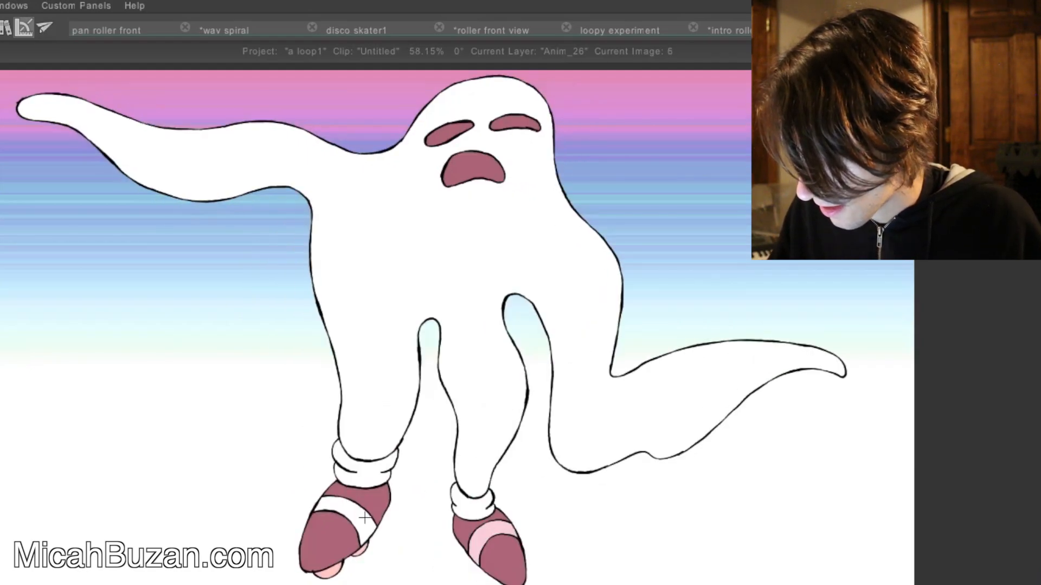
key(Right)
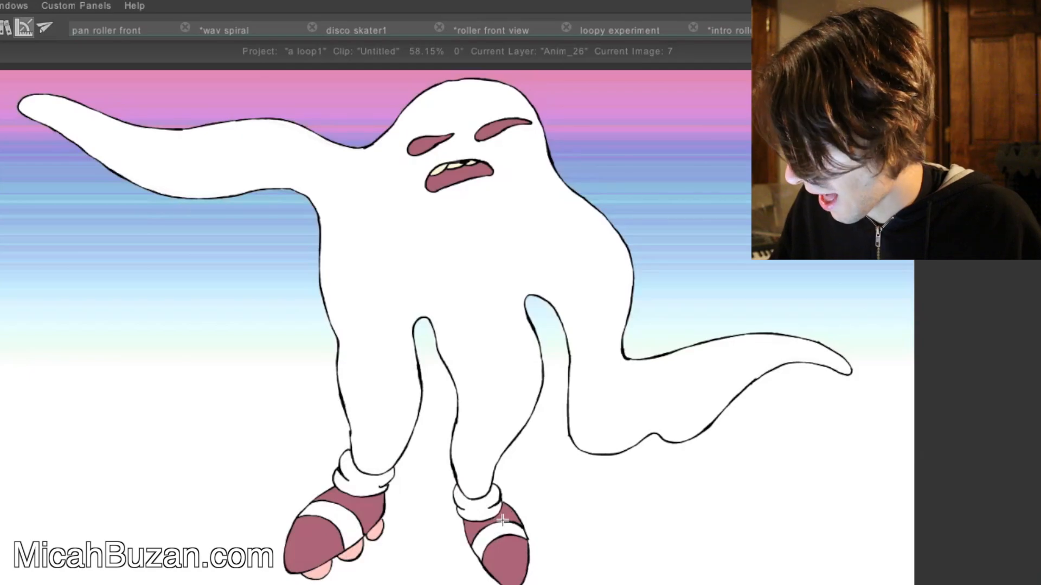
- Fill both socks and both skate stripes light pink on image 7
click(326, 512)
click(361, 472)
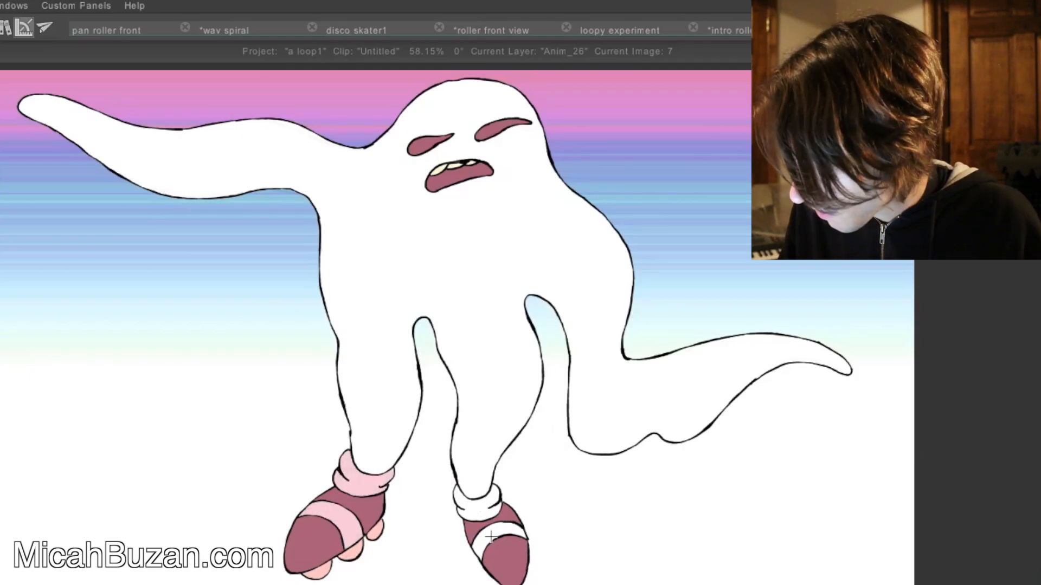
click(477, 498)
click(496, 530)
- Fill the socks and skate stripes of both feet light pink on images 8 and 9
key(Right)
click(479, 501)
click(321, 515)
click(368, 472)
key(Right)
click(484, 494)
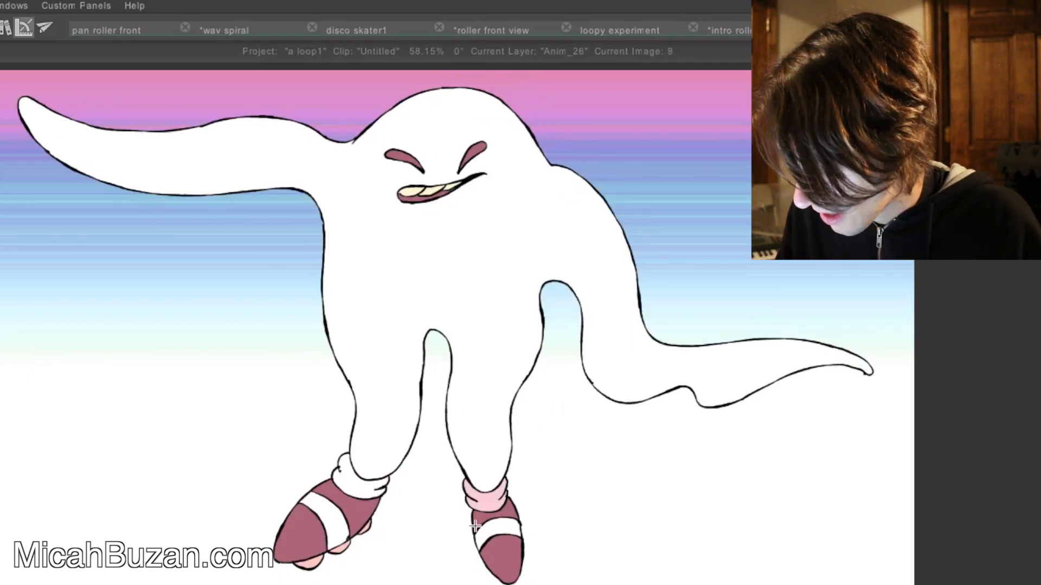
click(496, 534)
click(326, 520)
click(360, 477)
- Fill the socks and skate stripes light pink on image 10, undoing the misplaced fills
key(Right)
click(376, 475)
key(Right)
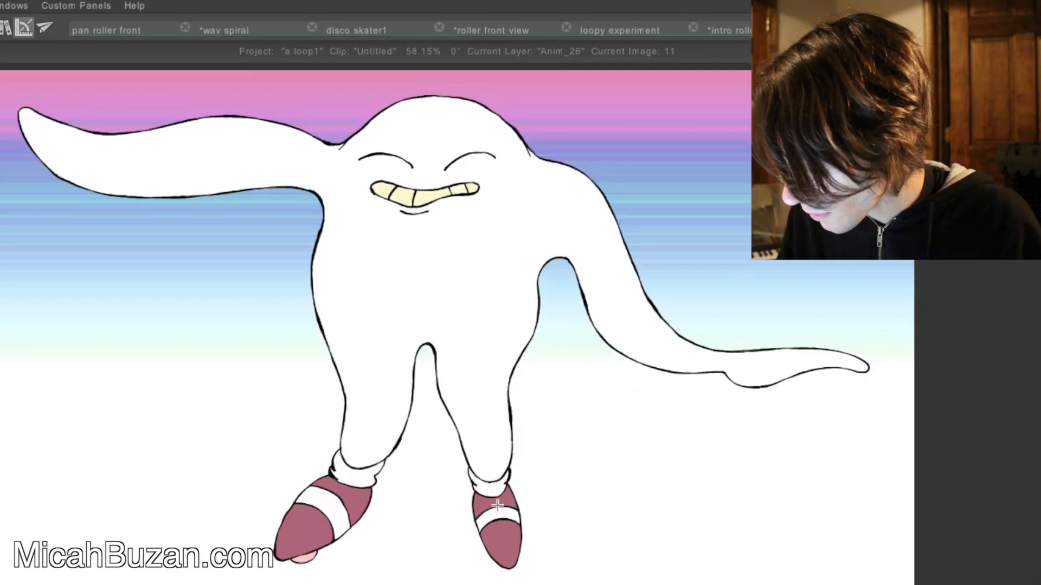
key(Left)
key(ctrl+z)
key(ctrl+z)
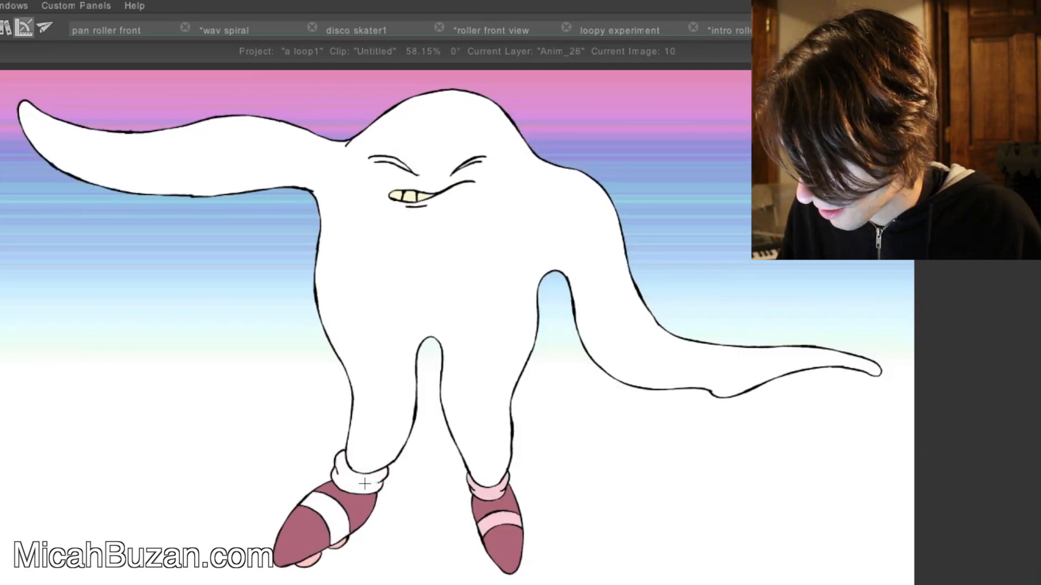
click(365, 484)
click(332, 512)
- Fill the socks and skate stripes of both feet light pink on images 11 and 12
key(Right)
click(488, 485)
click(362, 476)
click(325, 515)
key(Right)
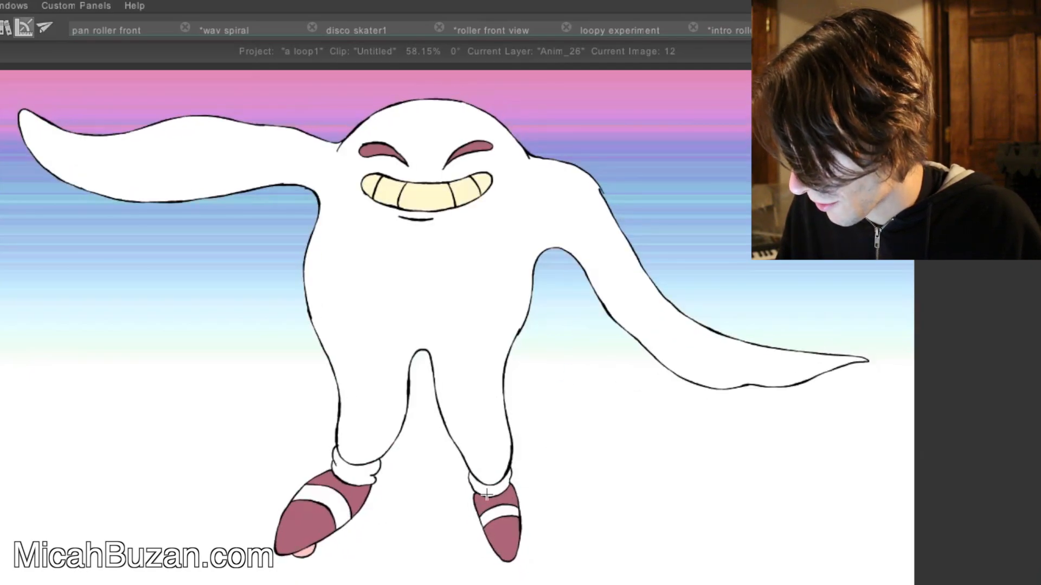
click(358, 476)
click(324, 507)
- Fill the socks and skate stripes light pink on images 13 and 14
key(Right)
click(336, 503)
click(345, 468)
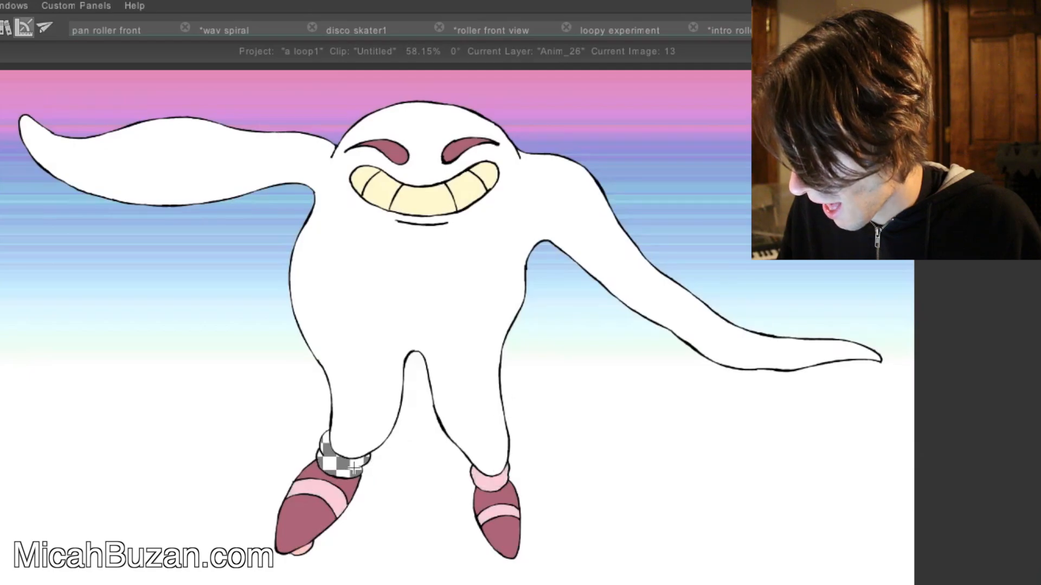
key(Right)
click(332, 460)
- Fill the socks and skate stripes light pink on images 15 and 16
key(Right)
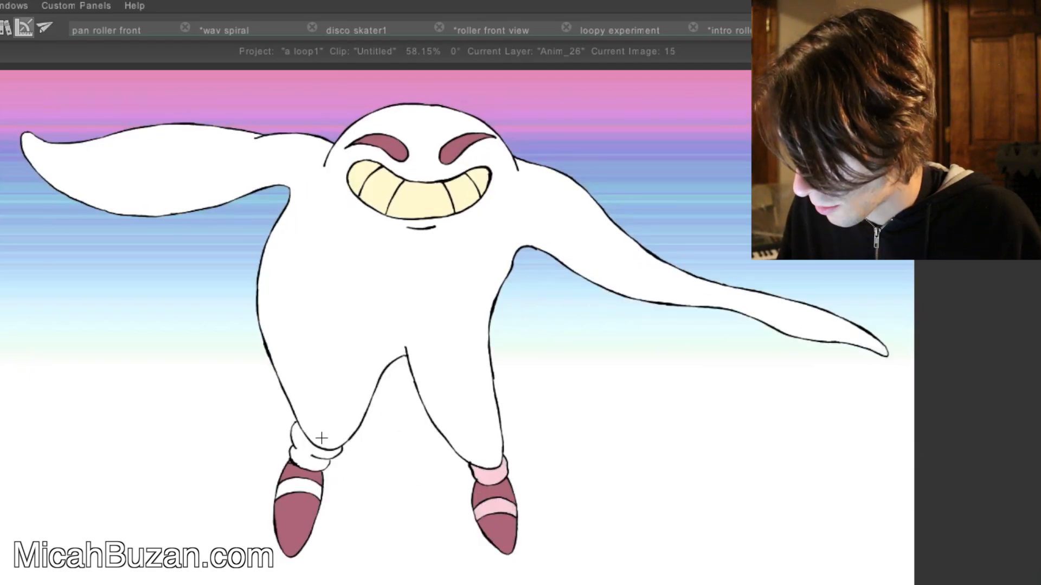
click(322, 438)
click(298, 490)
key(Right)
click(298, 491)
- Fill the socks and skate stripes light pink on images 17 and 18
key(Right)
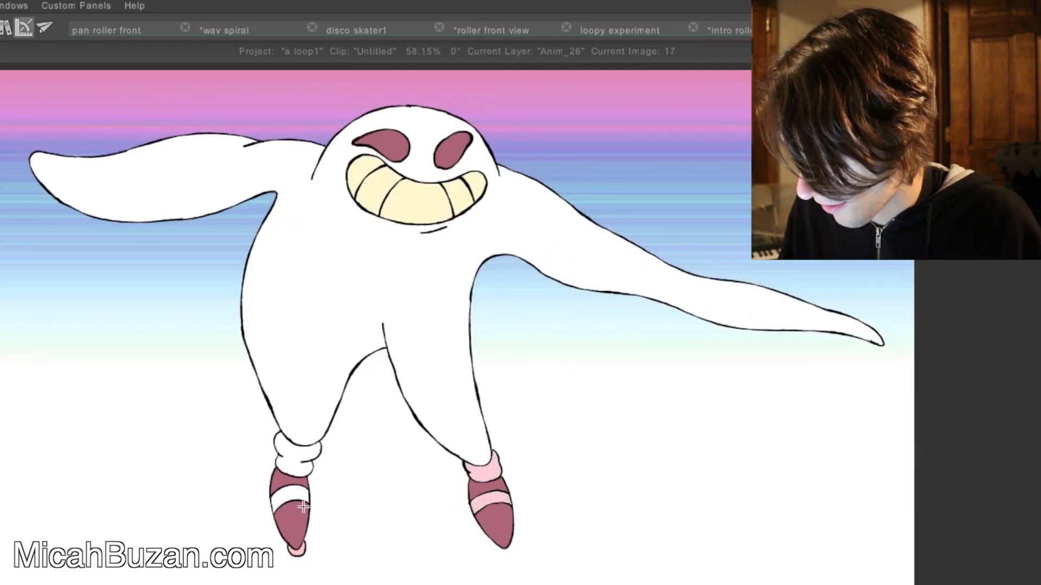
click(303, 507)
click(324, 448)
key(Right)
click(478, 460)
click(503, 280)
- Advance to image 20 and fill its socks and skate stripes light pink
key(Right)
key(Right)
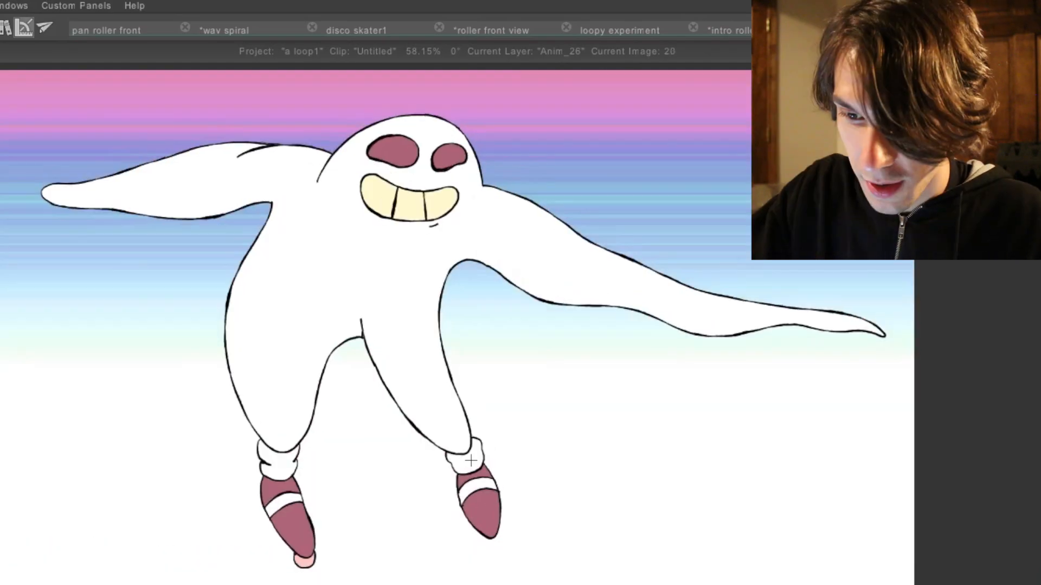
click(470, 458)
click(479, 492)
click(284, 467)
- Fill both socks and both skate stripes light pink on image 21
key(Right)
click(279, 466)
click(286, 499)
click(472, 477)
click(461, 461)
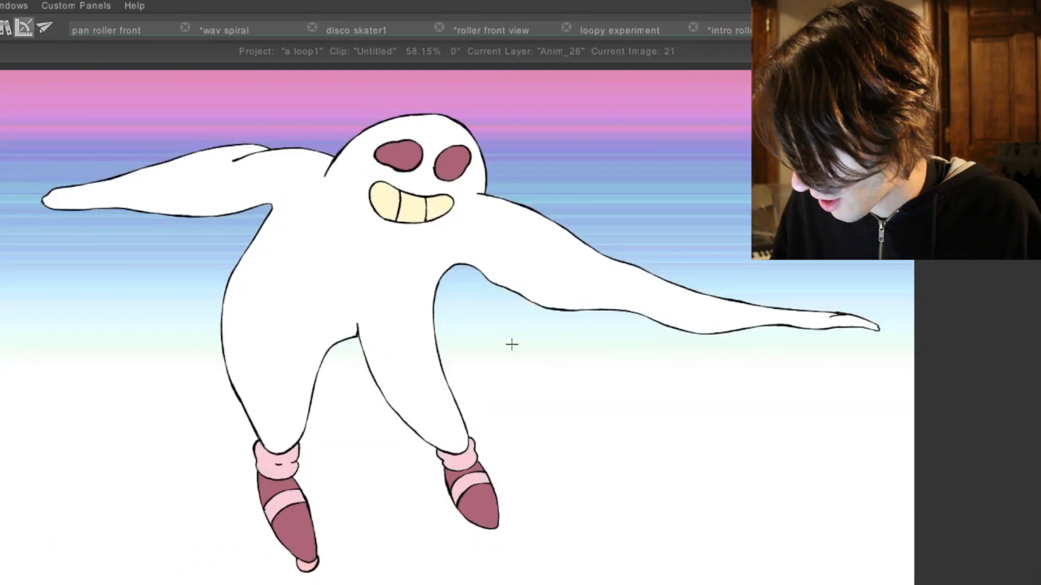
- Fill the socks and skate stripes light pink on images 22 and 23
key(Right)
click(450, 459)
click(459, 483)
click(287, 503)
click(282, 469)
key(Right)
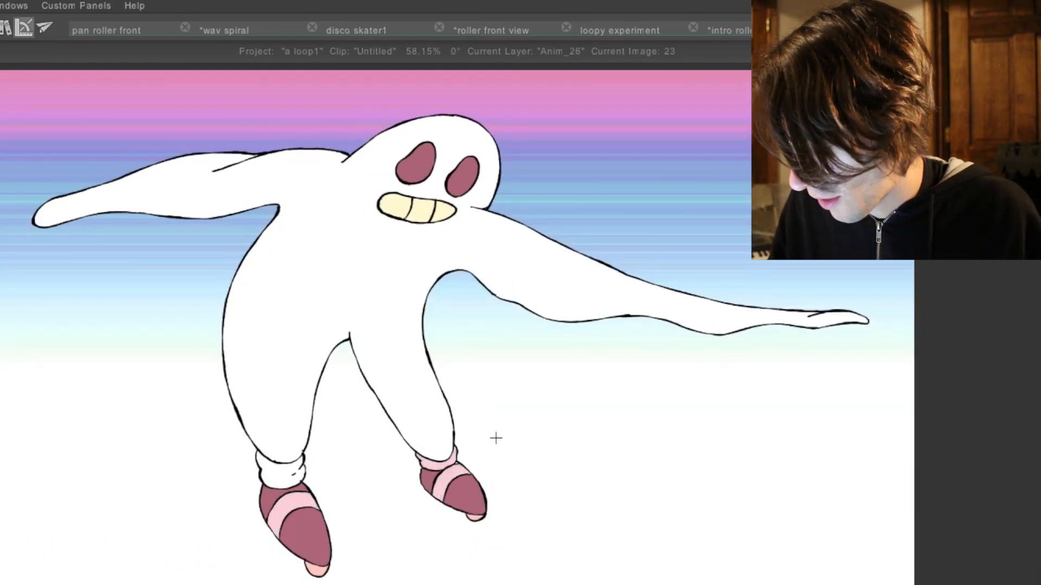
click(285, 476)
- Fill both socks and both skate stripes light pink on image 24
key(Right)
click(447, 480)
click(435, 462)
click(286, 473)
click(300, 504)
- Fill both socks and both skate stripes light pink on image 25, undoing the fill that spills into the background
key(Right)
click(431, 470)
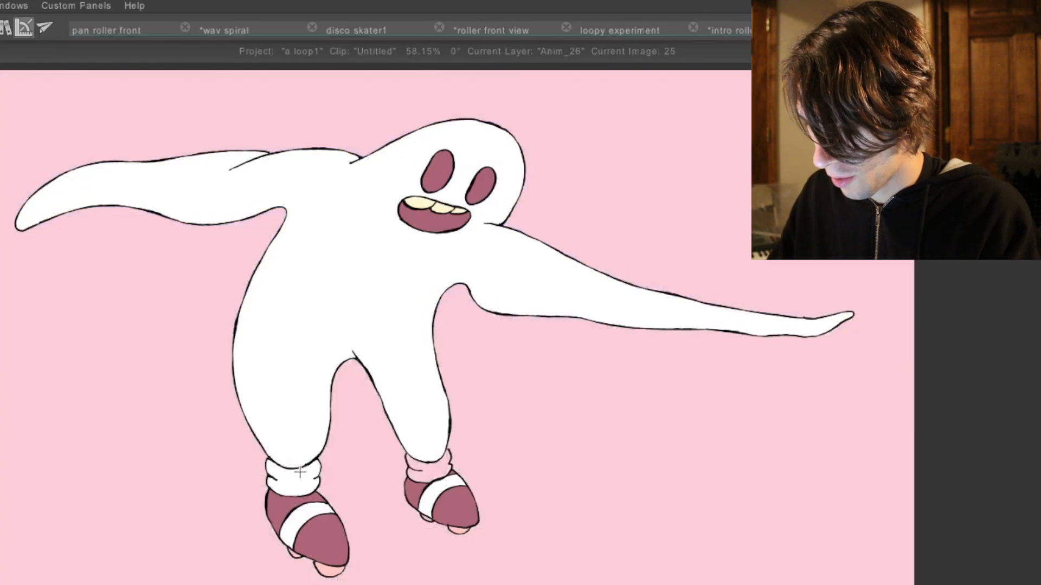
key(ctrl+z)
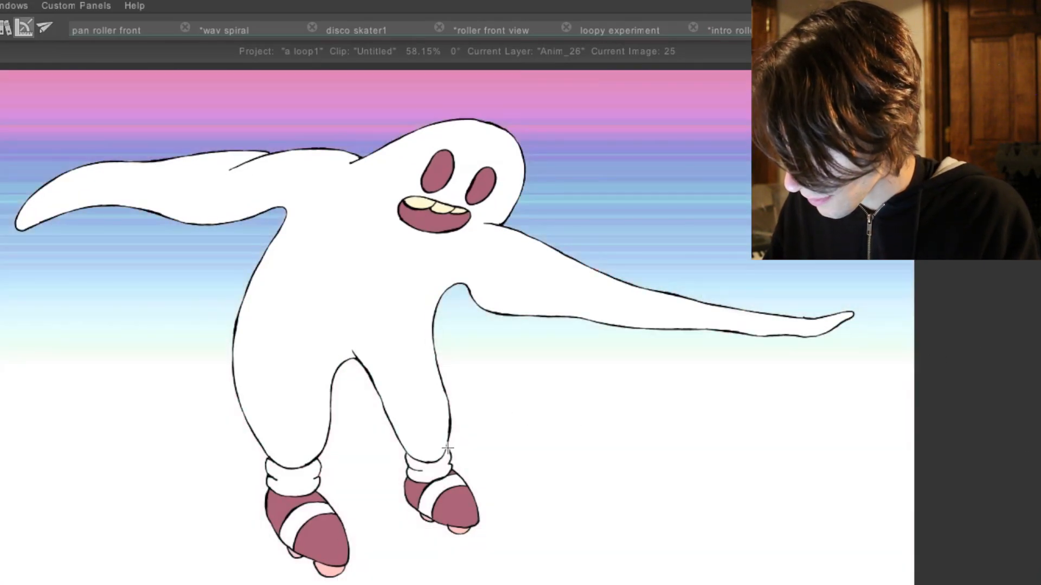
click(428, 471)
click(440, 490)
click(310, 511)
click(293, 481)
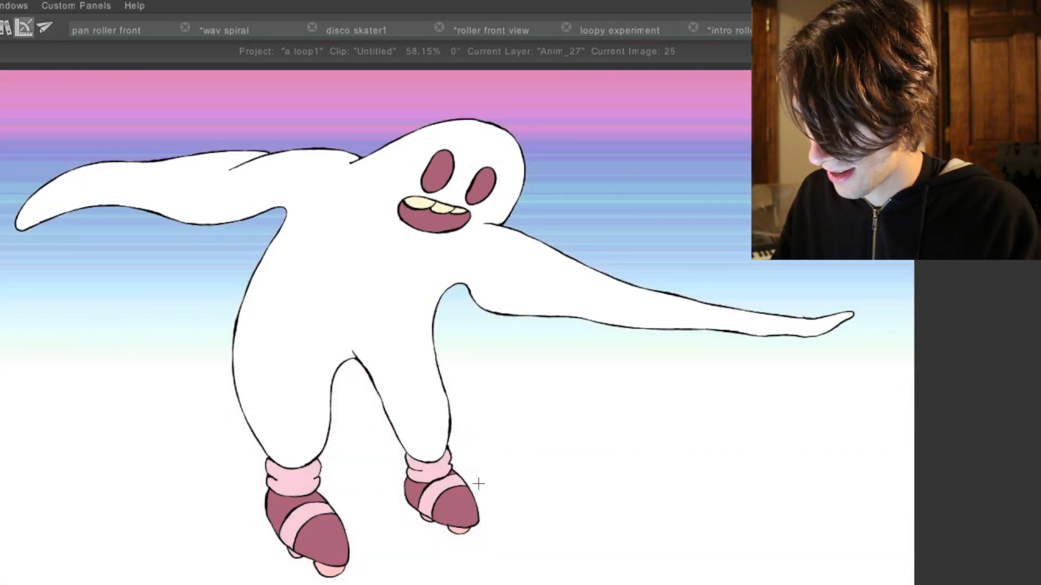
- Fill the socks and skate stripes of both feet light pink on images 26 and 27
key(Right)
click(432, 494)
click(420, 473)
click(313, 519)
key(Right)
click(416, 478)
click(416, 511)
click(308, 529)
click(302, 493)
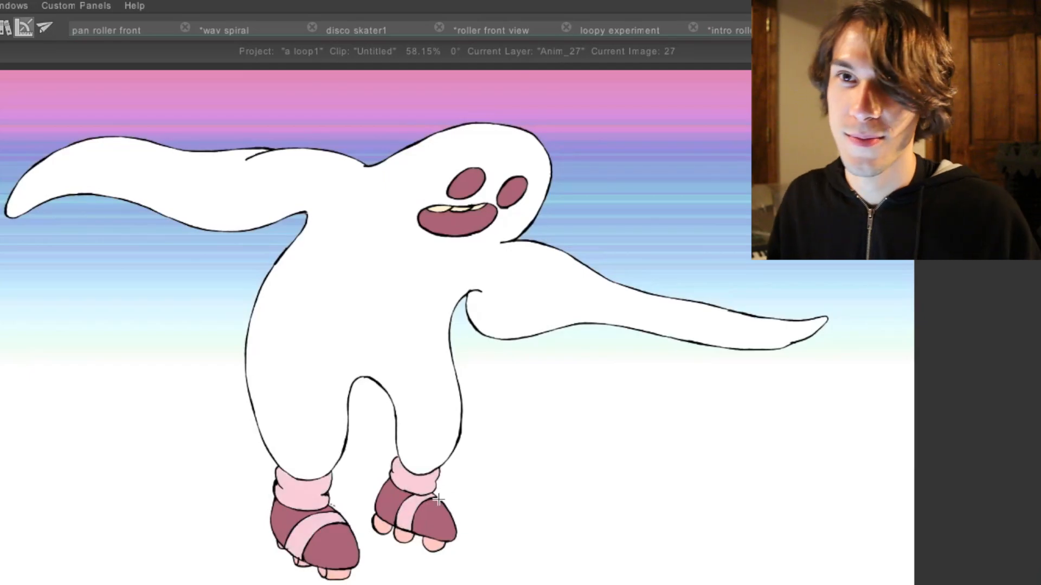
- Fill the socks and skate stripes of both feet light pink on images 28 and 29
key(Right)
click(413, 489)
click(410, 514)
click(305, 498)
key(Right)
click(410, 490)
click(404, 515)
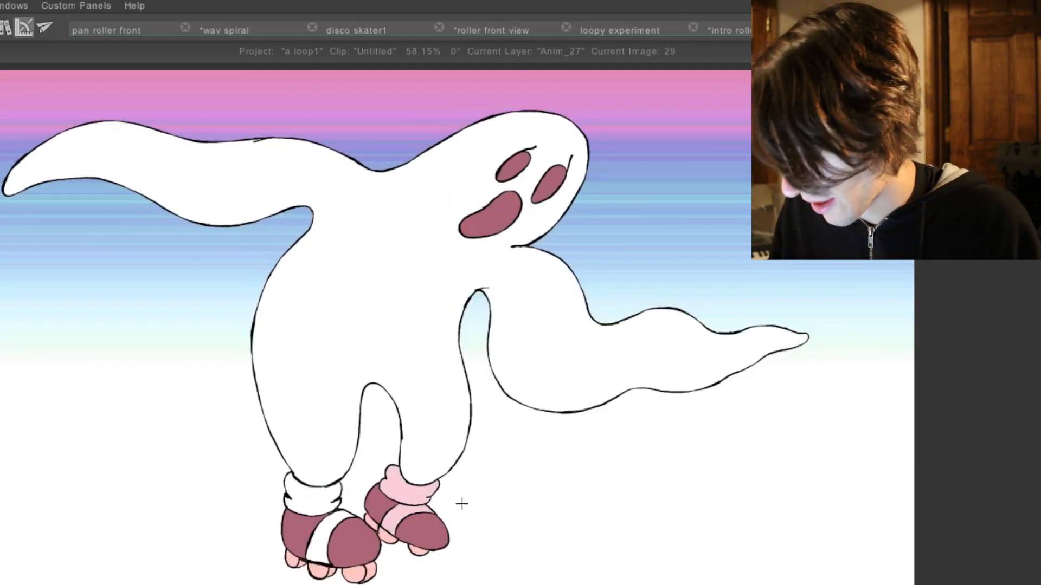
click(319, 535)
click(312, 500)
- Try to fill the socks and skate stripes light pink on image 30, undo the fills, and advance to image 31
key(Right)
click(412, 496)
click(404, 522)
click(331, 545)
click(315, 497)
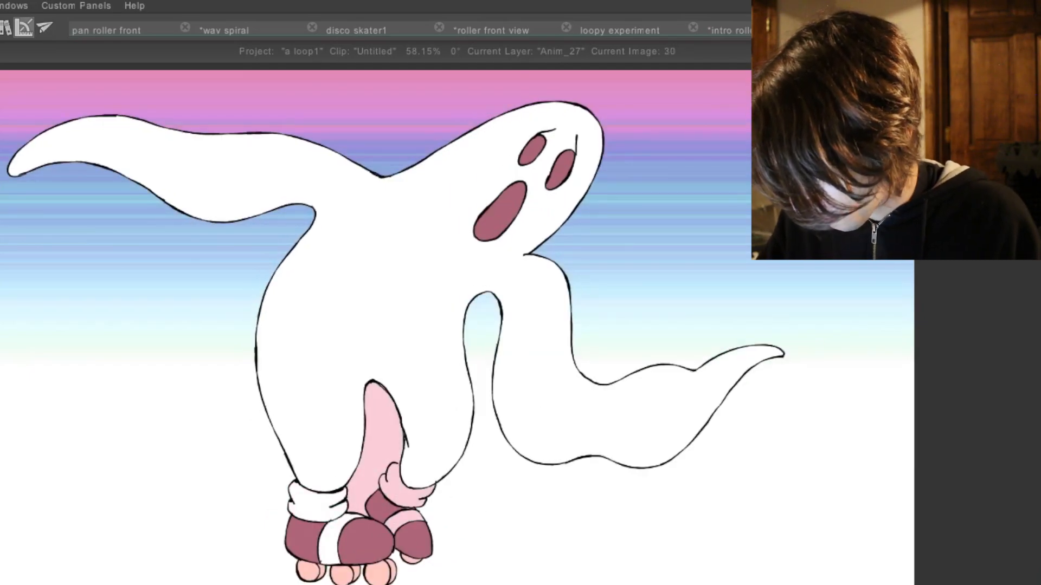
key(ctrl+z)
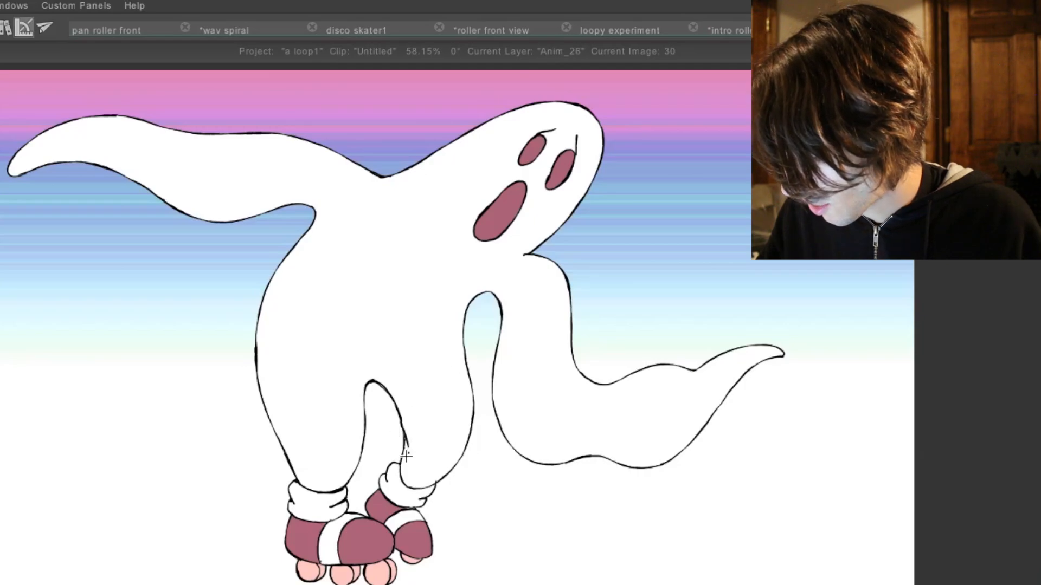
key(Right)
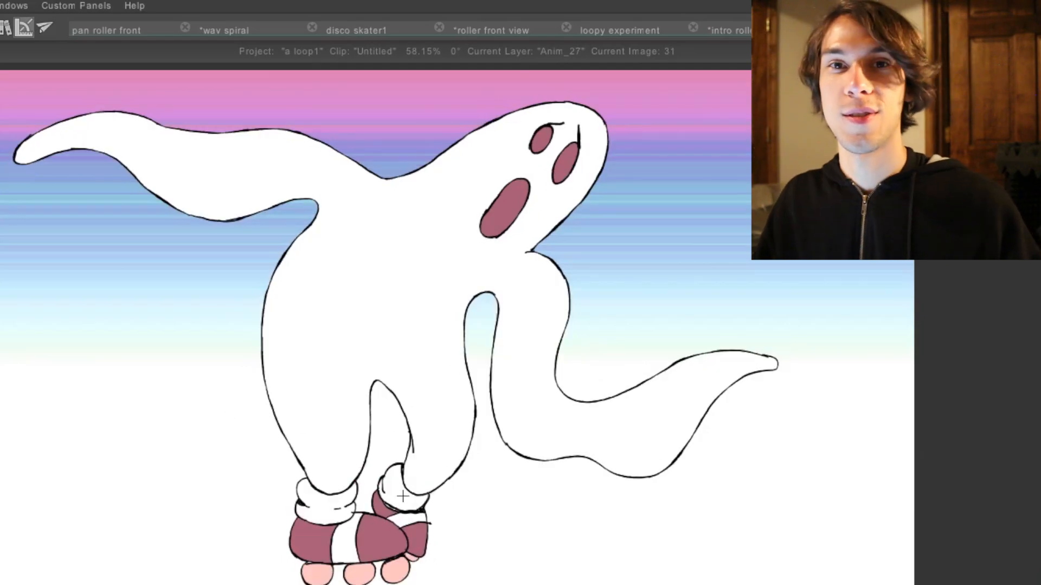